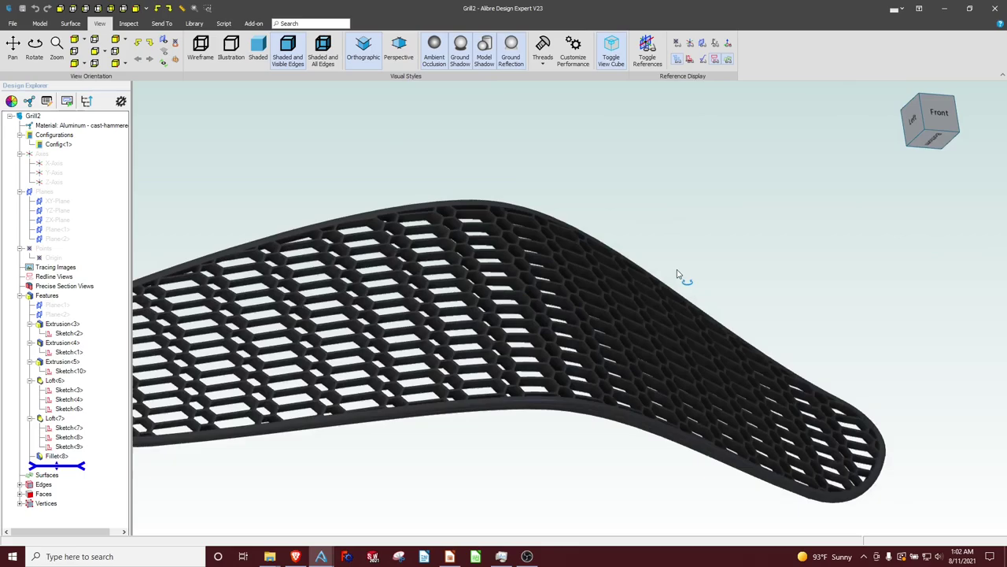
Examine the finished curved grill and its hexagonal mesh from several angles, including close up.
mouse_move(677, 274)
right_mouse_down()
mouse_move(697, 265)
mouse_move(658, 272)
right_mouse_up()
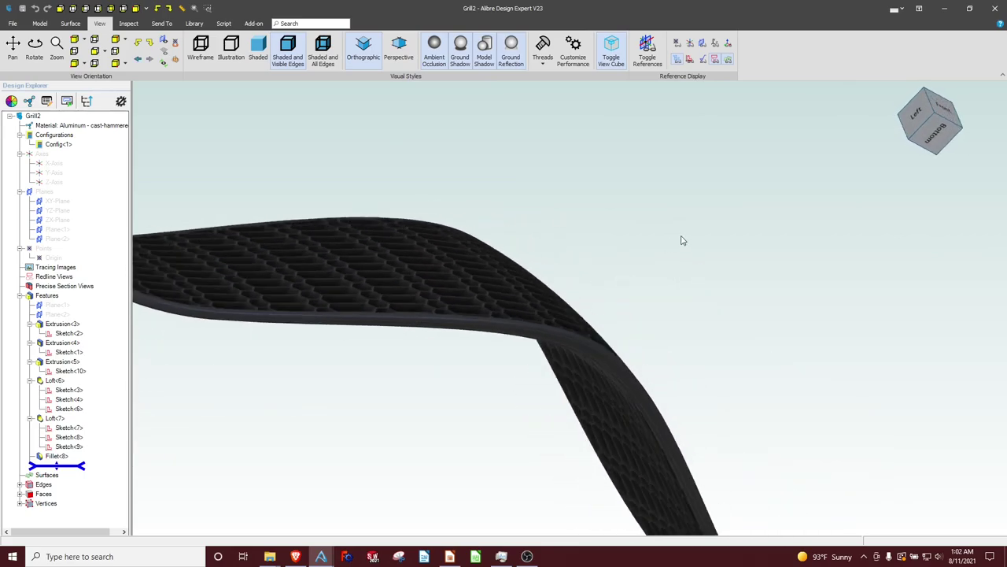
right_click_drag(682, 241, 645, 254)
left_click(529, 261)
mouse_move(598, 160)
right_mouse_down()
mouse_move(602, 193)
mouse_move(594, 191)
mouse_move(603, 168)
mouse_move(572, 153)
mouse_move(605, 158)
mouse_move(595, 173)
mouse_move(589, 149)
mouse_move(605, 158)
right_mouse_up()
scroll(598, 195, "up", 5)
scroll(590, 194, "down", 5)
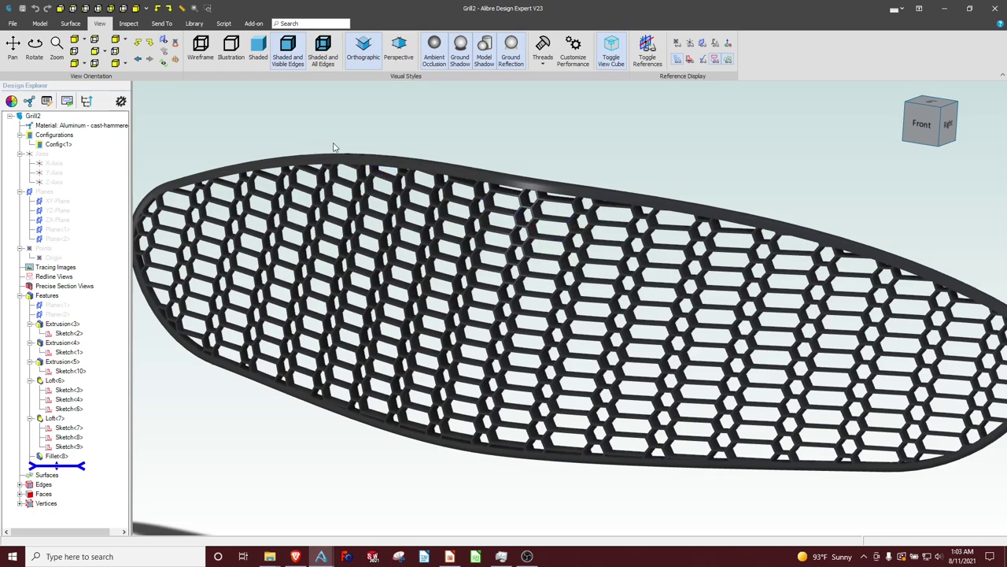
Close the finished grill model and start a new part.
left_click(995, 8)
left_click(499, 296)
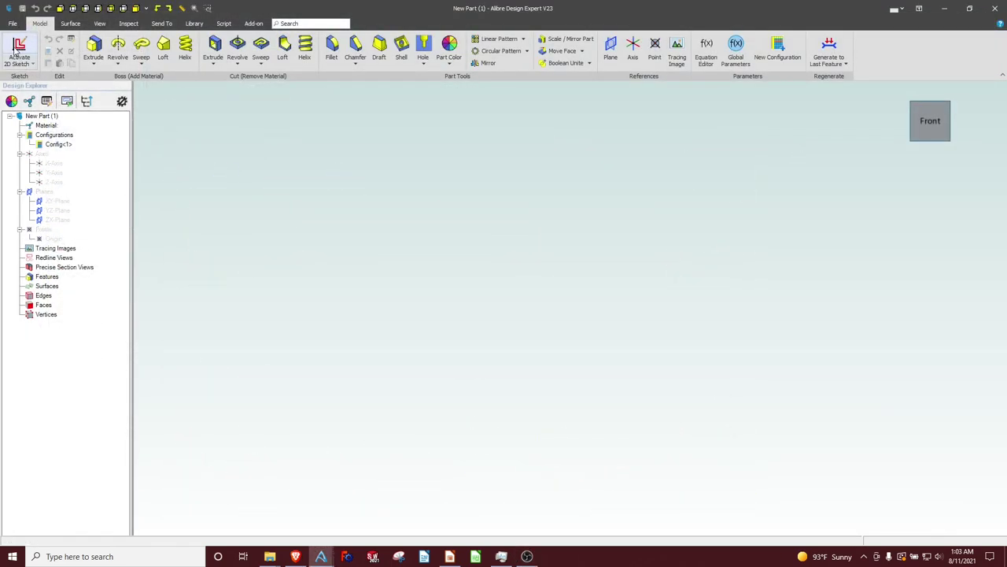
Display the reference geometry and start a 2D sketch on the XY plane.
left_click(19, 49)
key("Escape")
left_click(99, 23)
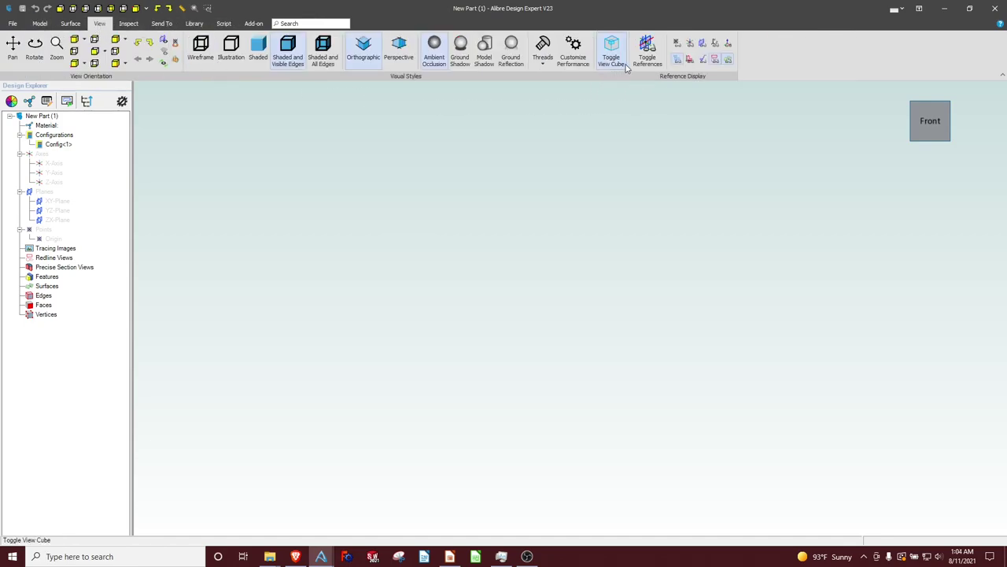
left_click(649, 49)
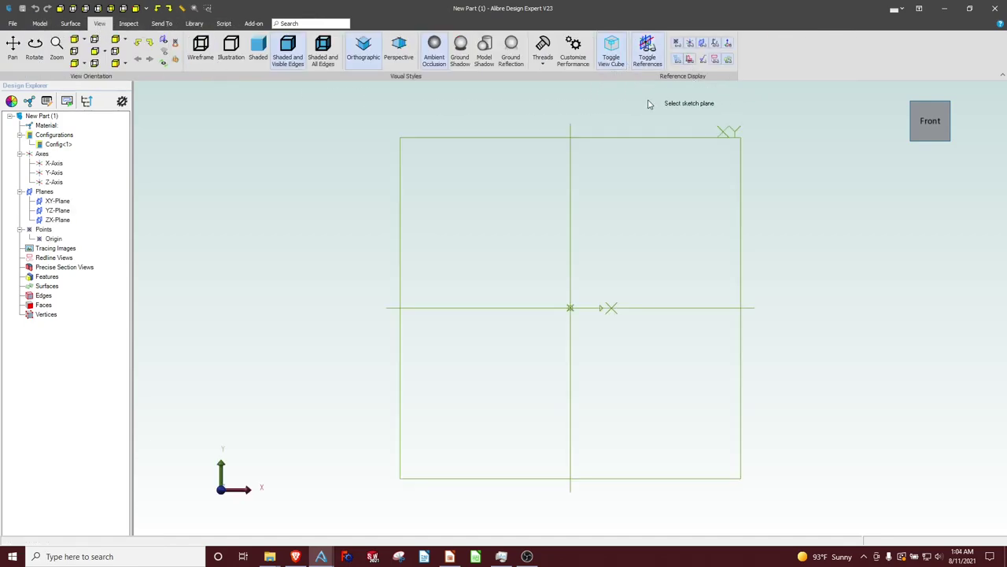
left_click(651, 137)
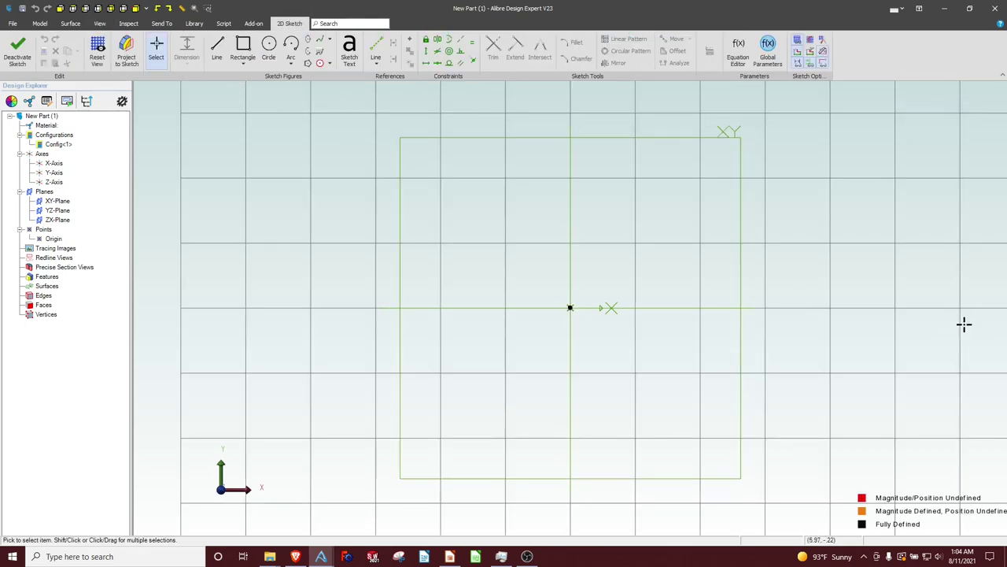
key("alt+Tab")
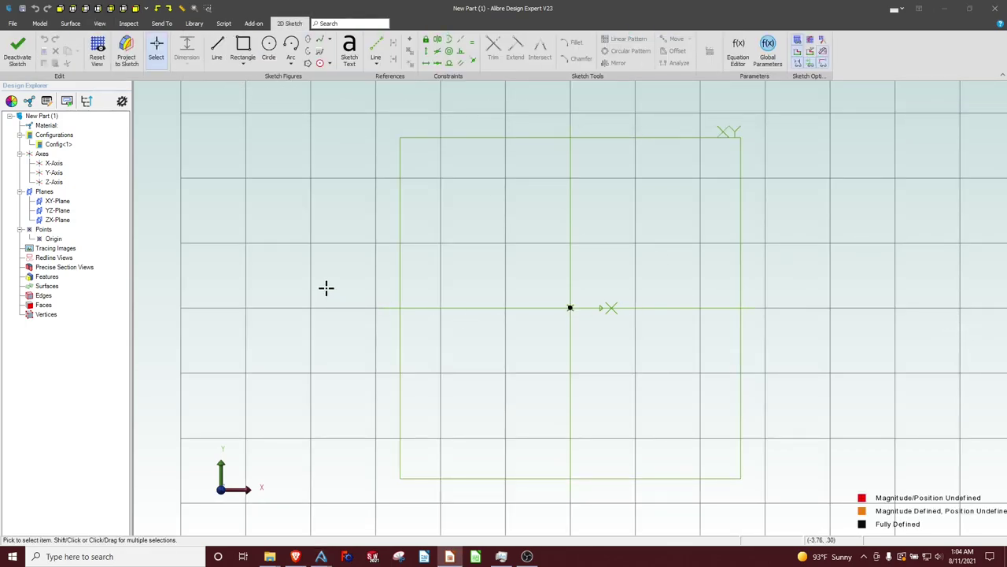
Sketch a center-point arc centered about 1.76 in above the origin, running from directly below the origin up toward the right.
left_click(291, 50)
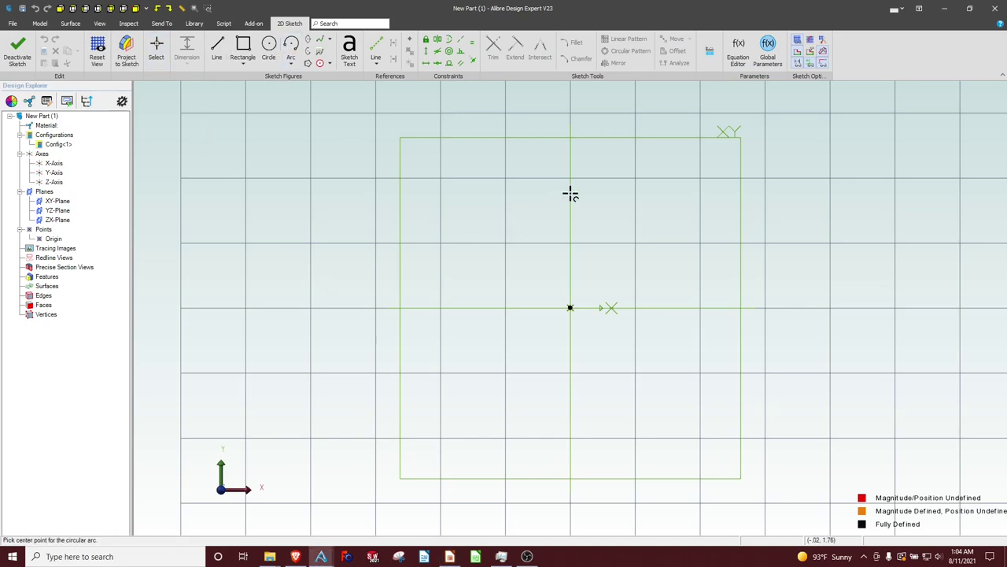
left_click(570, 193)
left_click(570, 378)
left_click(684, 340)
Constrain the arc's center point and its lower endpoint to be vertically aligned.
left_click(425, 51)
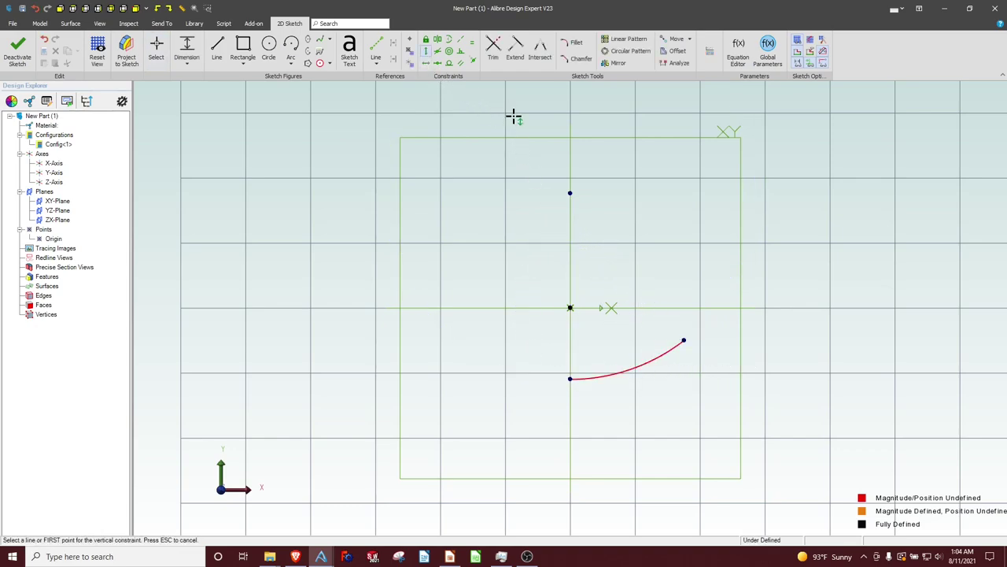
left_click(571, 194)
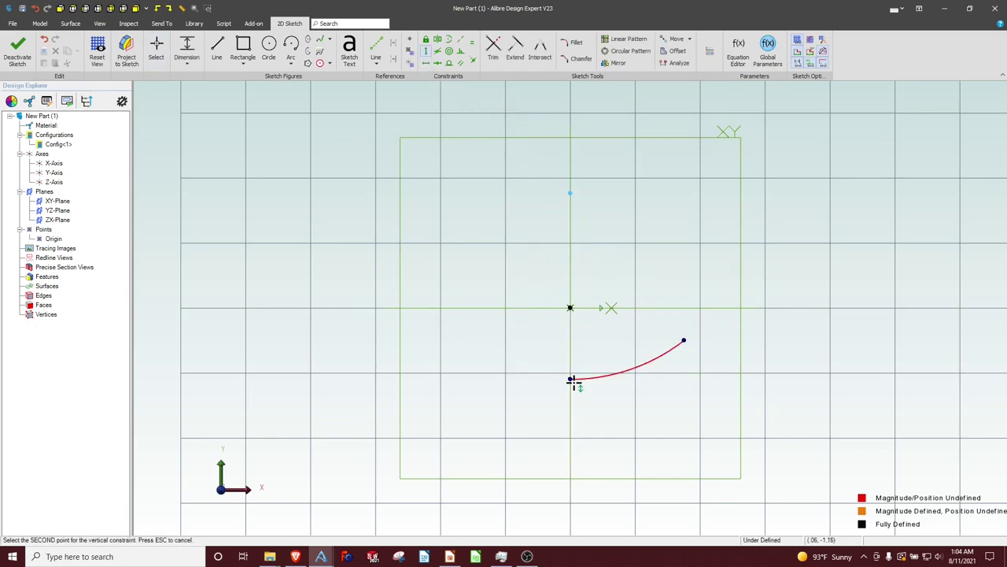
left_click(570, 380)
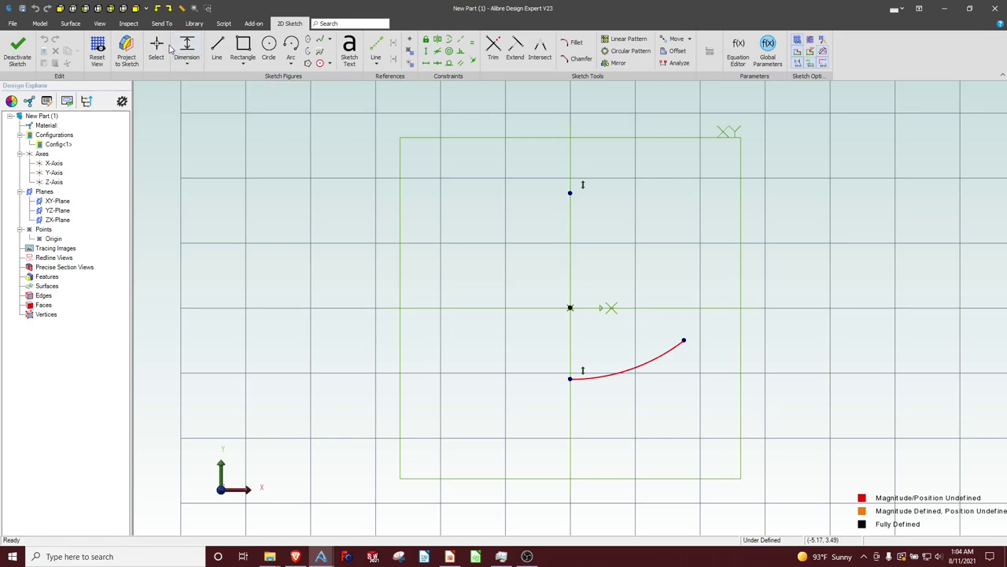
left_click(571, 308)
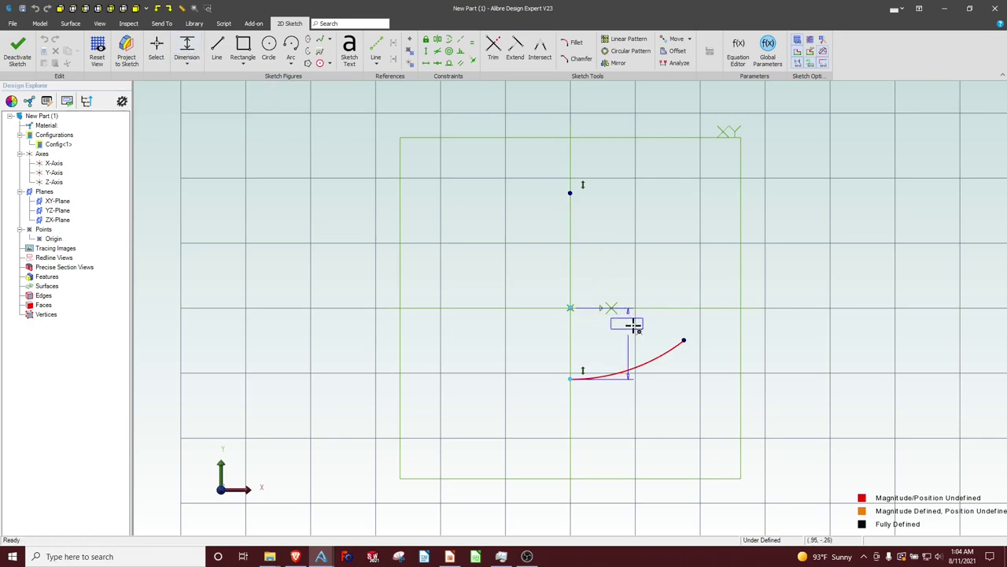
left_click(684, 343)
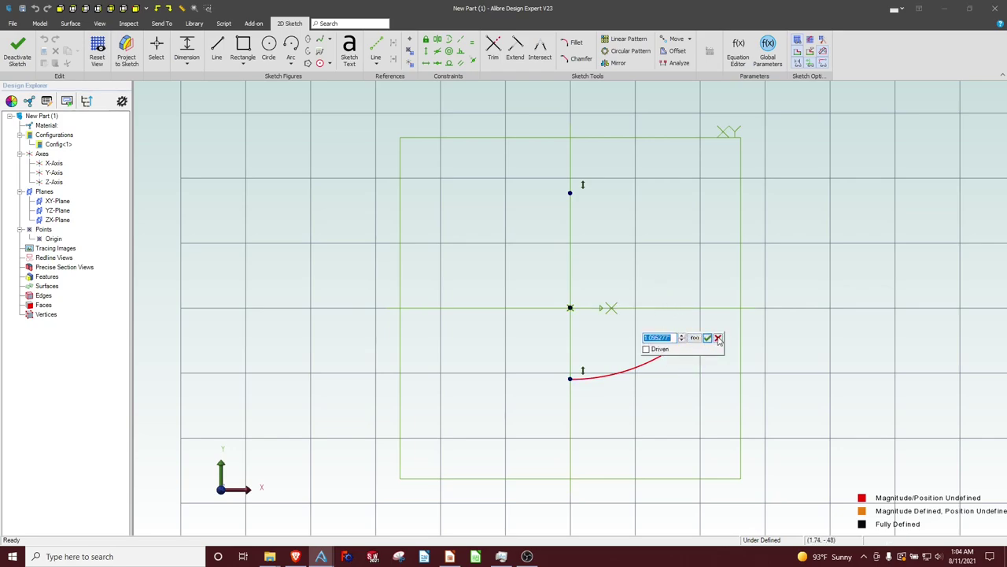
left_click(717, 338)
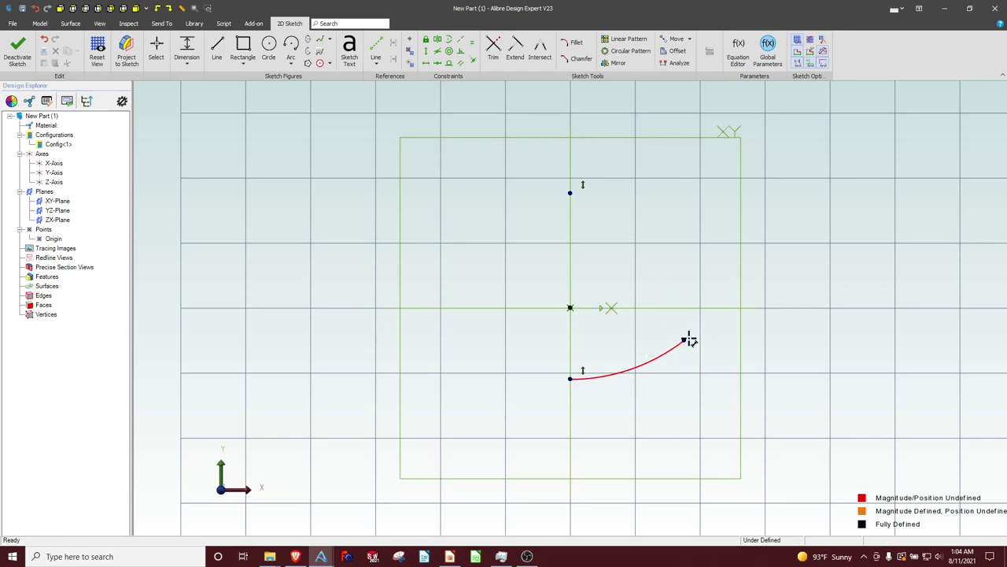
Dimension the horizontal distance from the origin to the arc's right endpoint as 45/2 in.
left_click(570, 308)
left_click(683, 340)
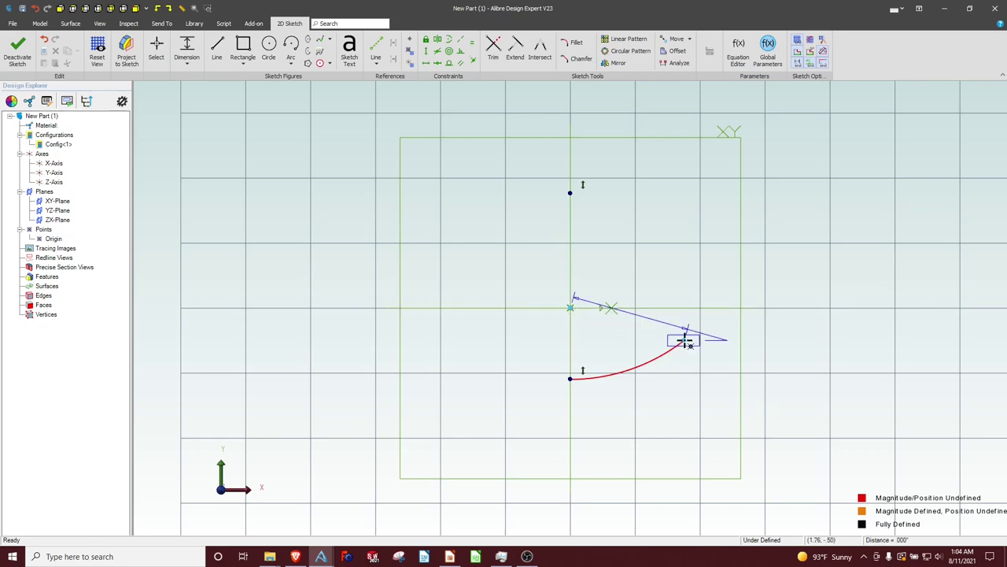
left_click(648, 261)
type("45/2")
key("Return")
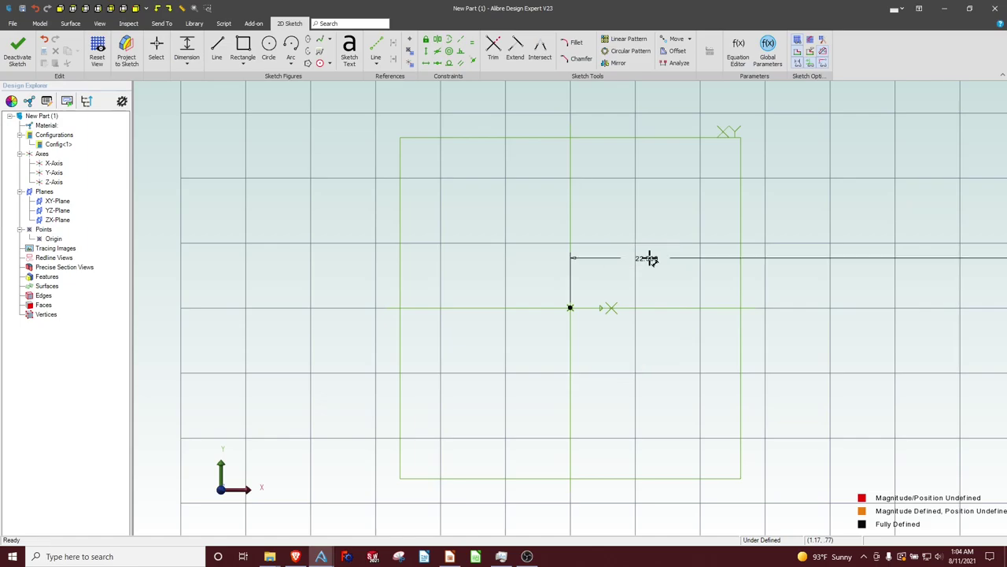
scroll(630, 284, "down", 10)
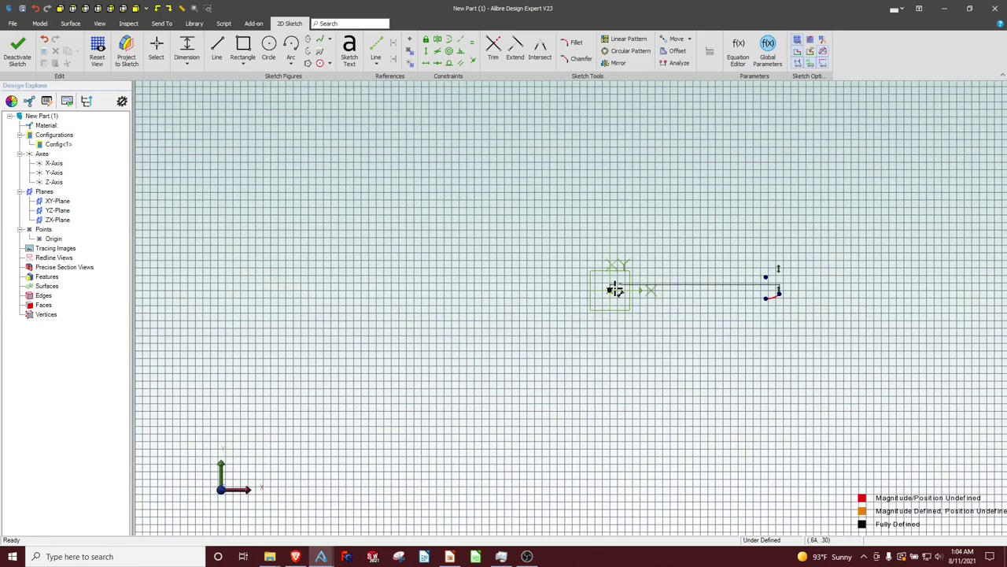
key("Escape")
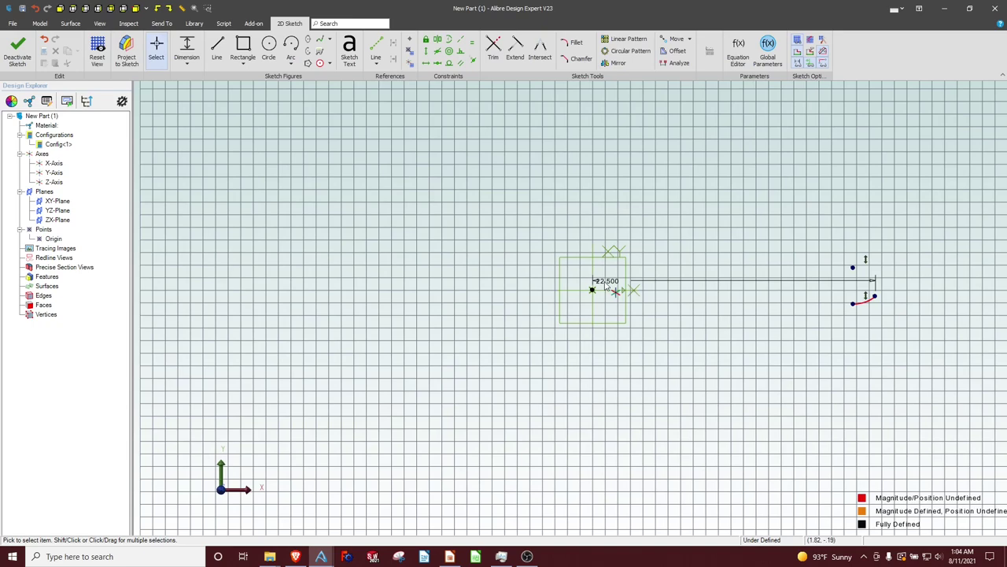
Constrain the arc's lower endpoint to be vertically aligned with the origin.
left_click(425, 52)
left_click(593, 290)
left_click(856, 303)
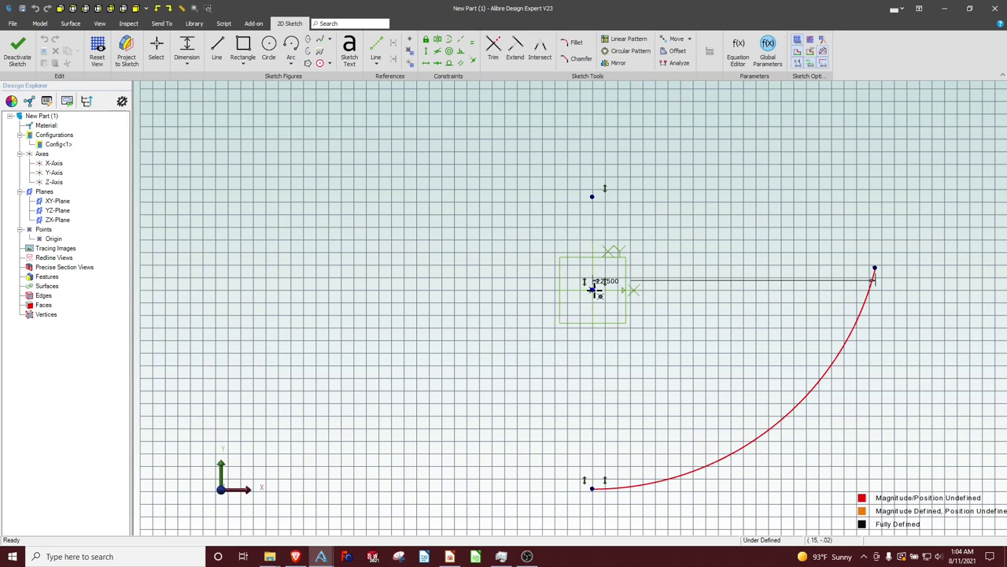
left_click(594, 289)
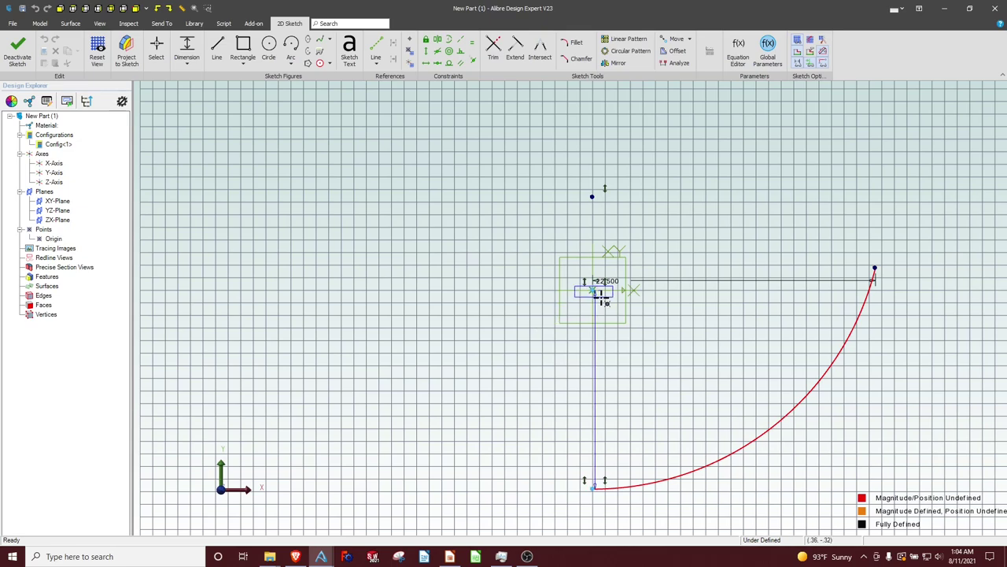
left_click(873, 270)
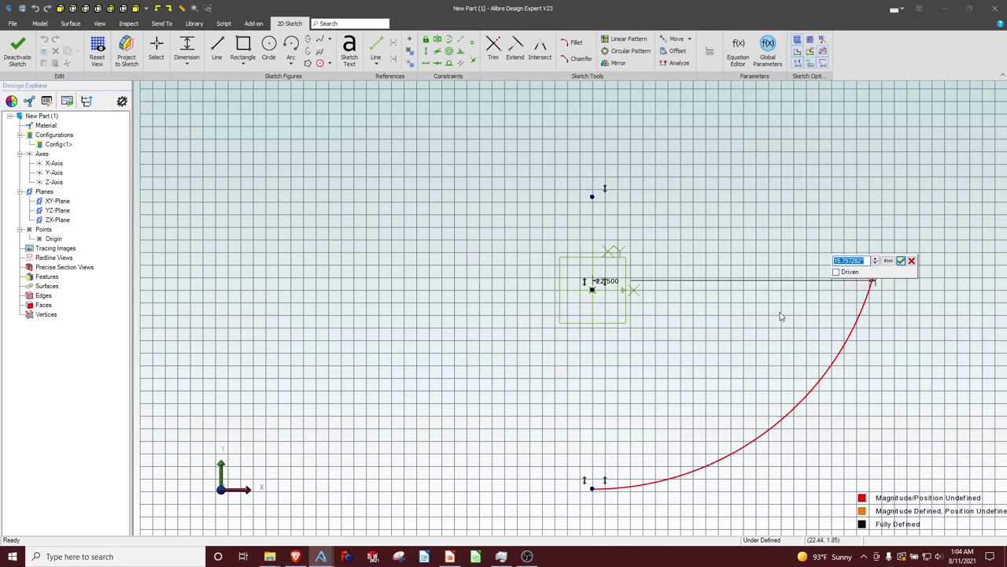
key("Escape")
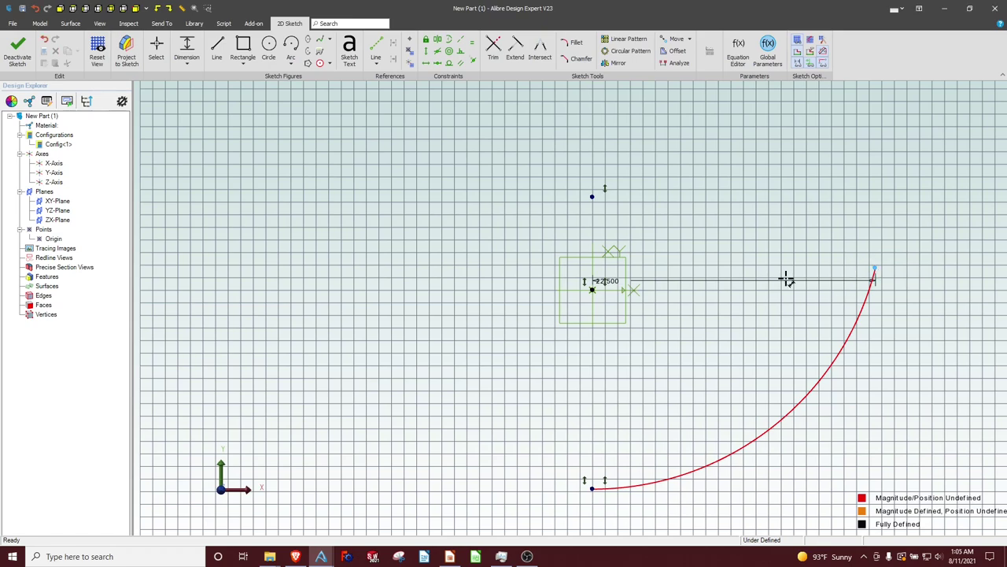
Set the vertical distance between the origin and the arc's right endpoint to 2.5 in, and flatten the arc by moving its lower endpoint just below the origin.
left_click(594, 290)
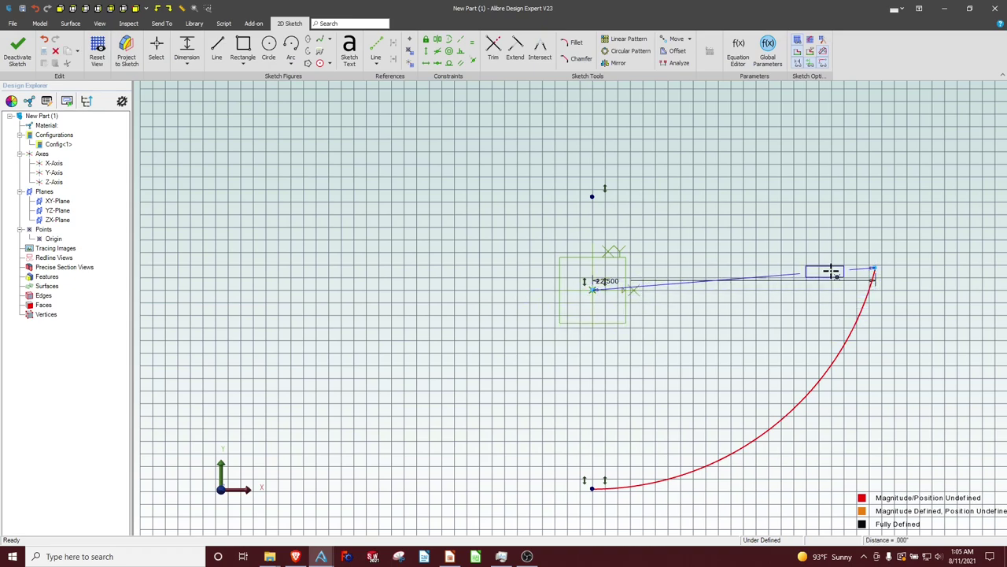
left_click(925, 281)
type("2.5")
key("Return")
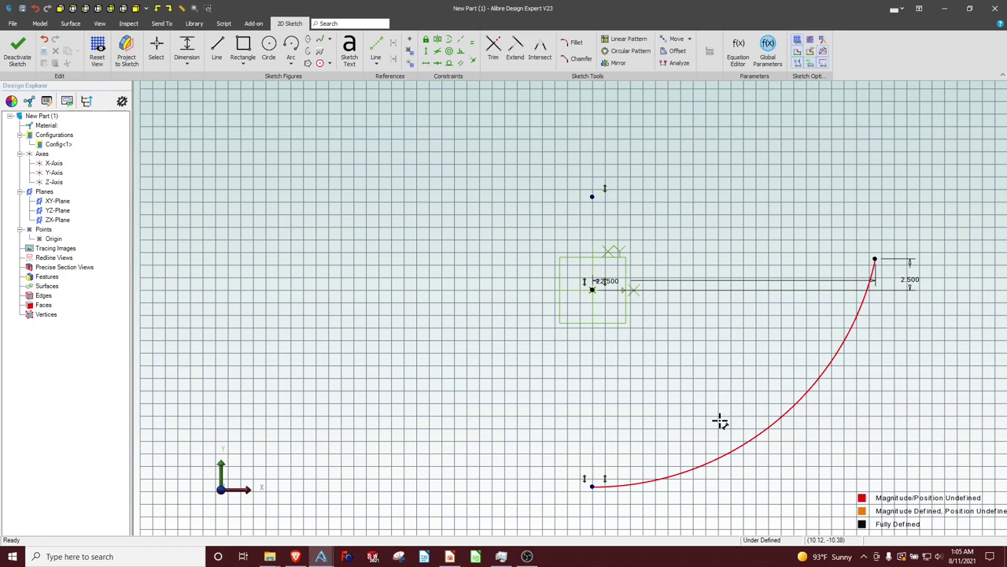
key("Escape")
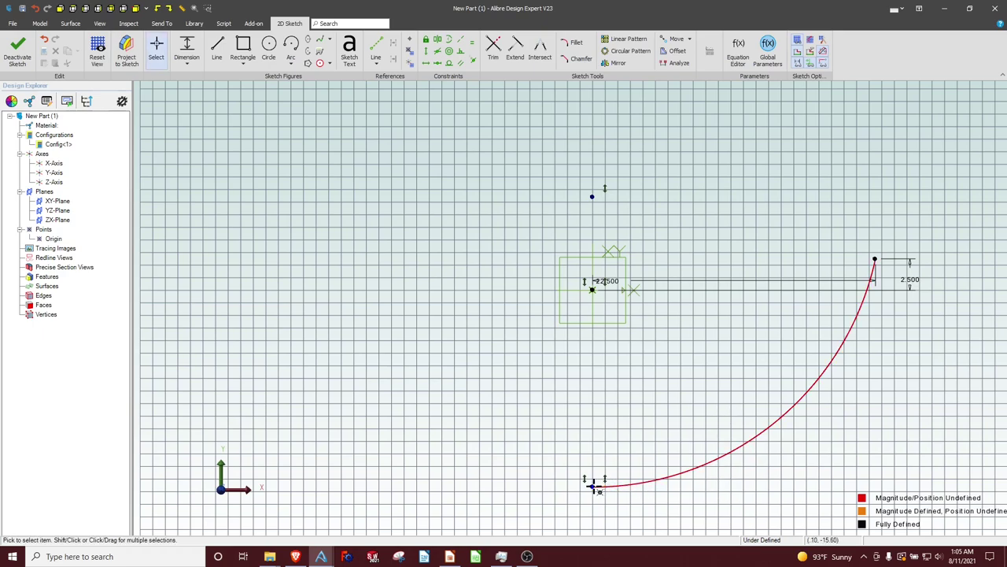
left_click_drag(597, 488, 603, 317)
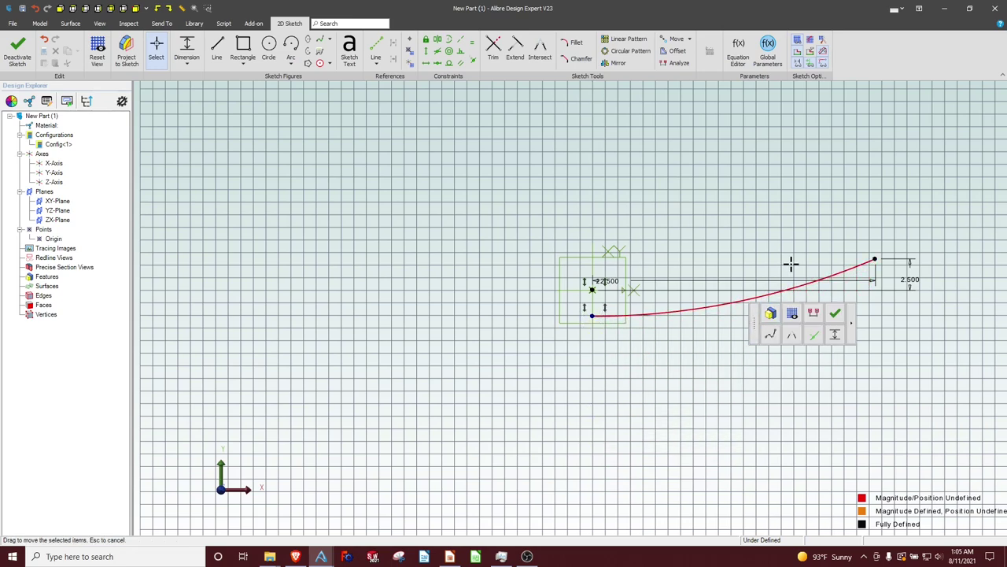
Sketch a small center-point arc curving upward from the right endpoint of the long arc, with its center above and left of that endpoint.
scroll(828, 206, "up", 3)
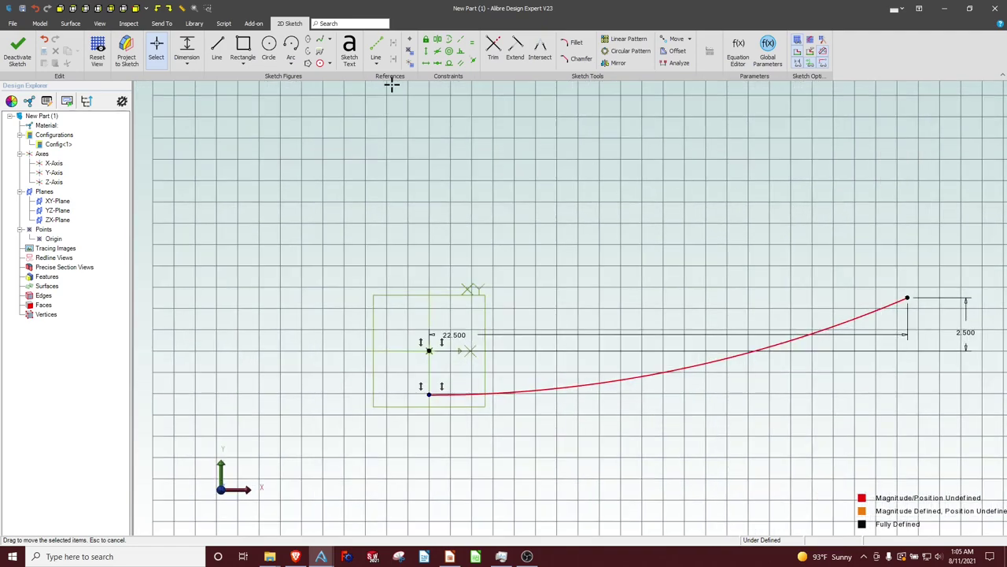
left_click(292, 62)
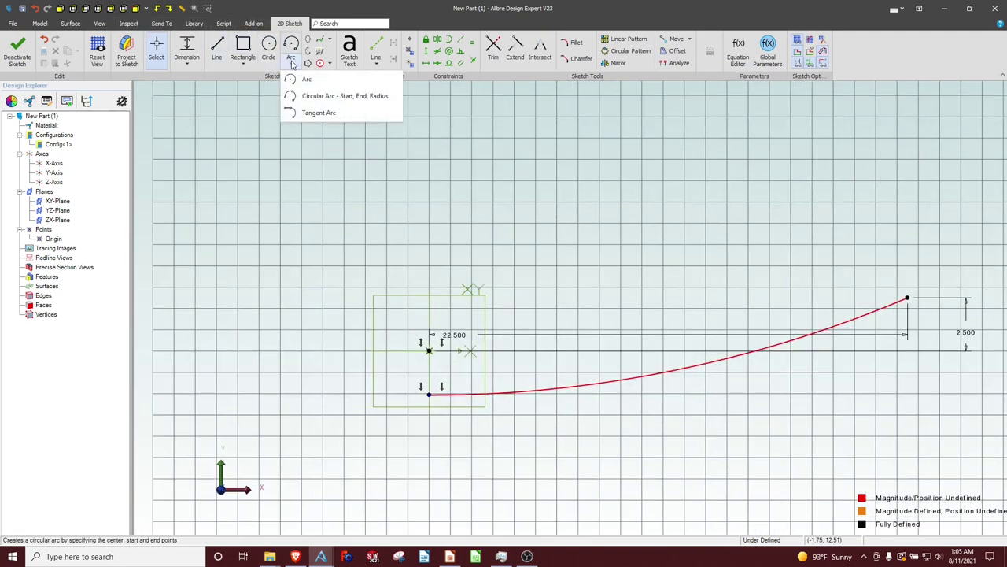
left_click(298, 79)
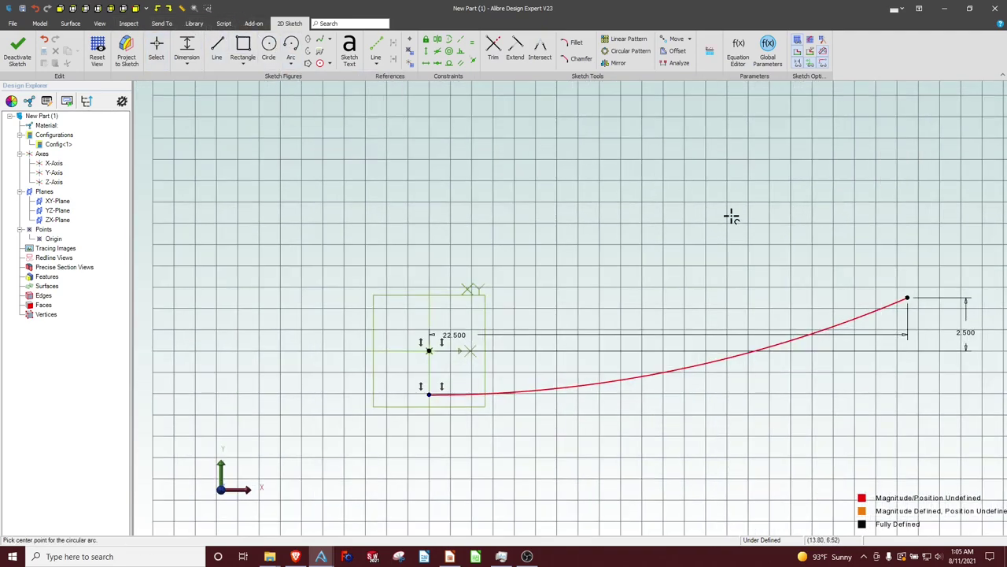
left_click(869, 260)
left_click(908, 298)
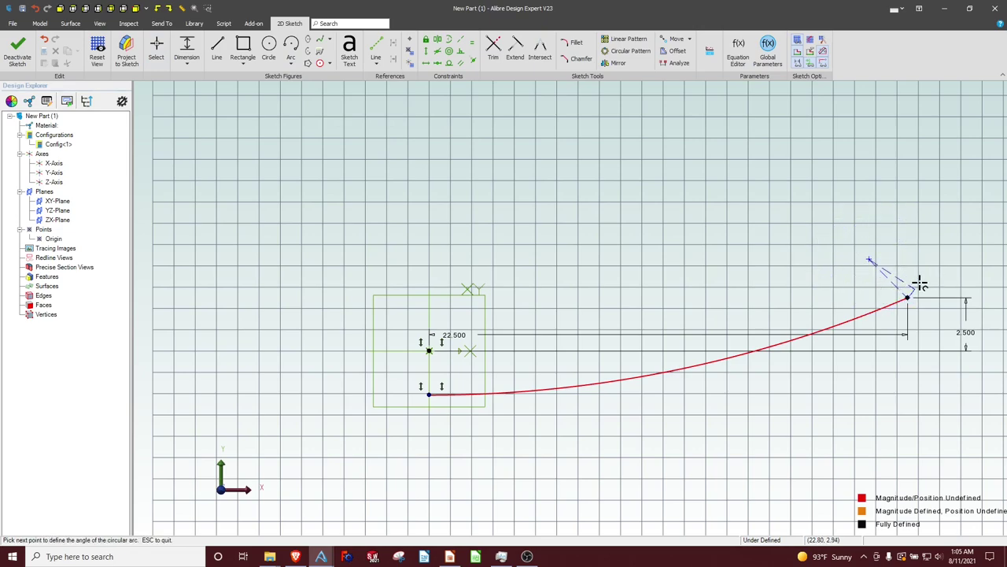
left_click(936, 225)
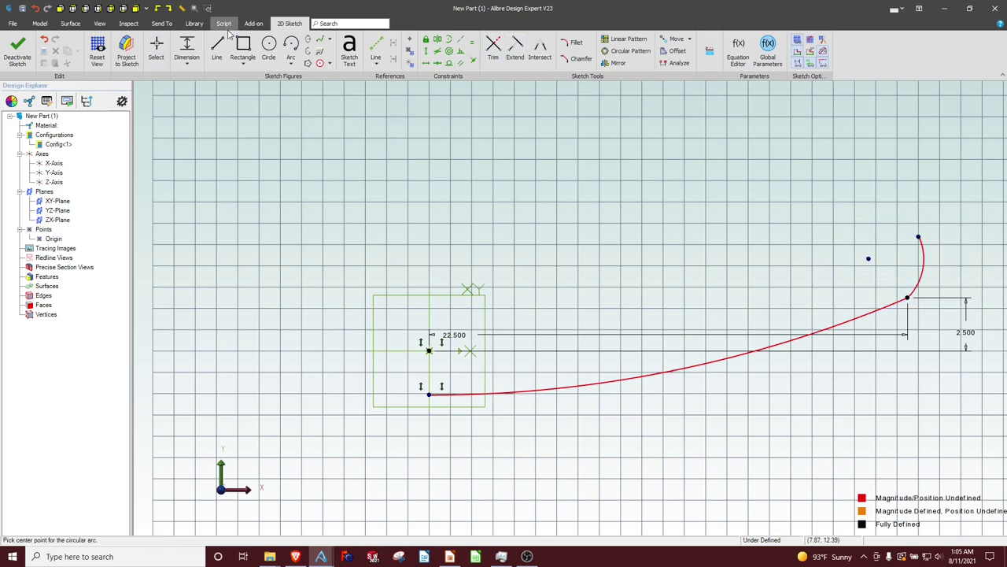
Apply a tangent constraint between the small end arc and the long arc.
left_click(448, 63)
left_click(922, 274)
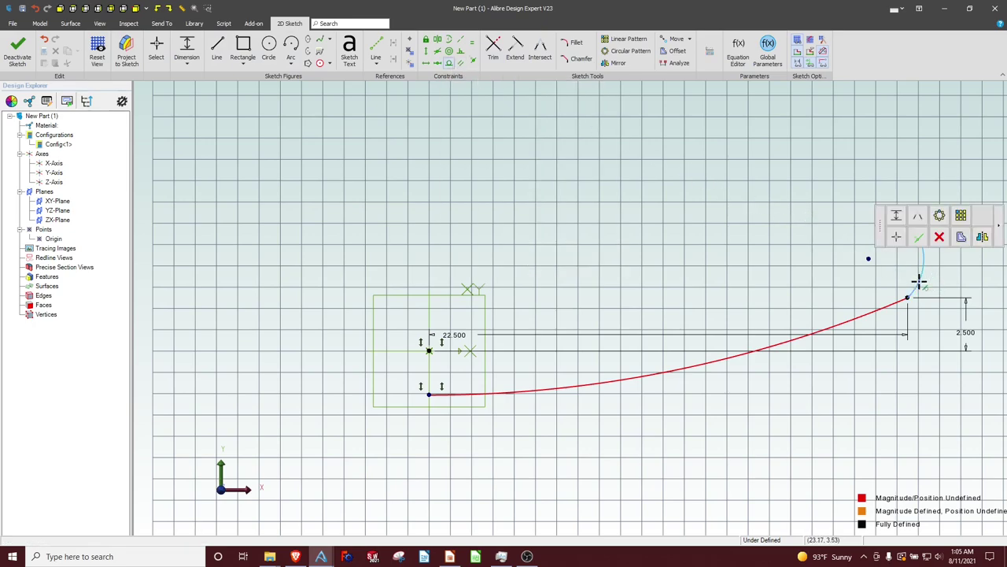
left_click(890, 301)
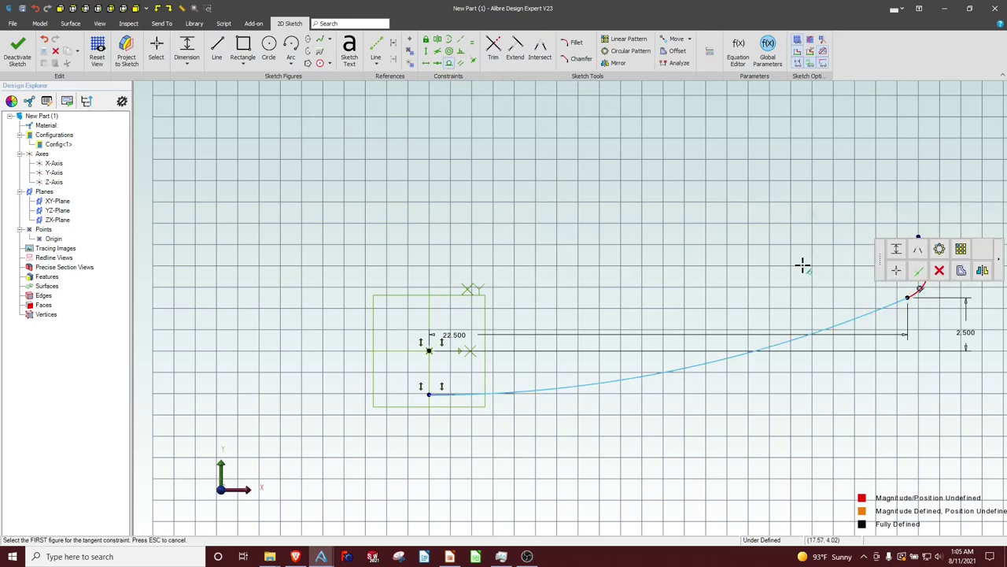
key("Escape")
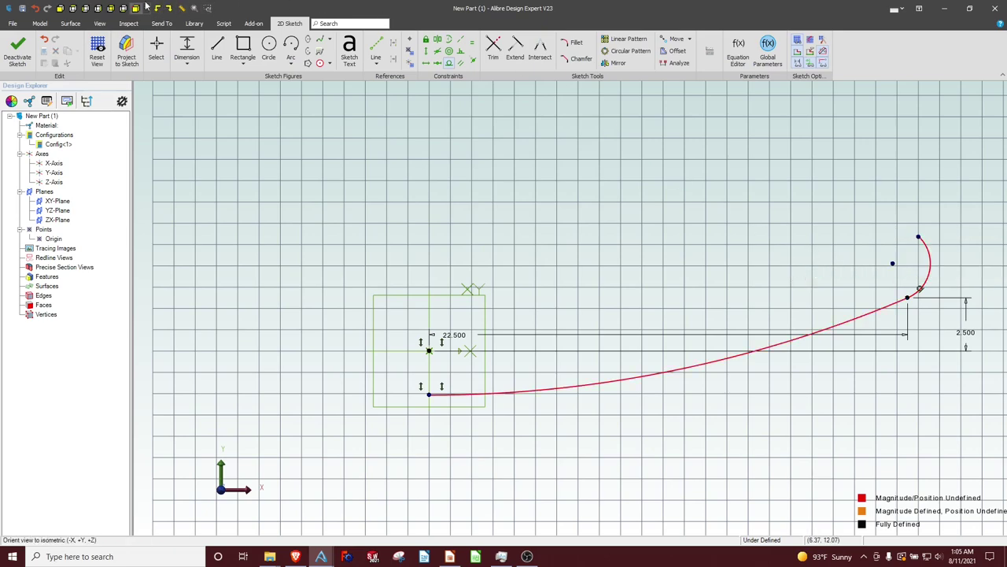
Set the radius of the small end arc to 8.868 in.
left_click(931, 267)
left_click(959, 276)
type("8.868")
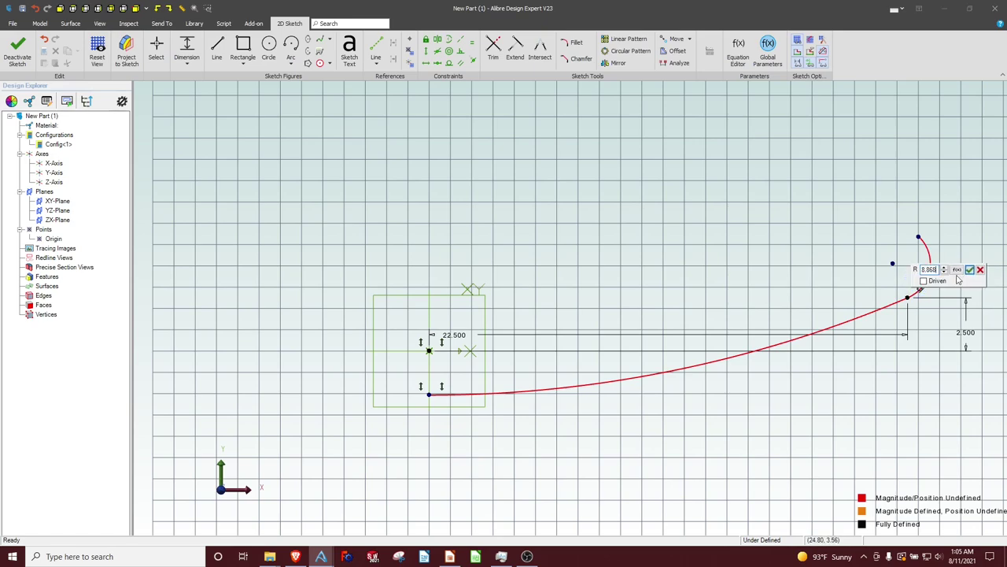
key("Return")
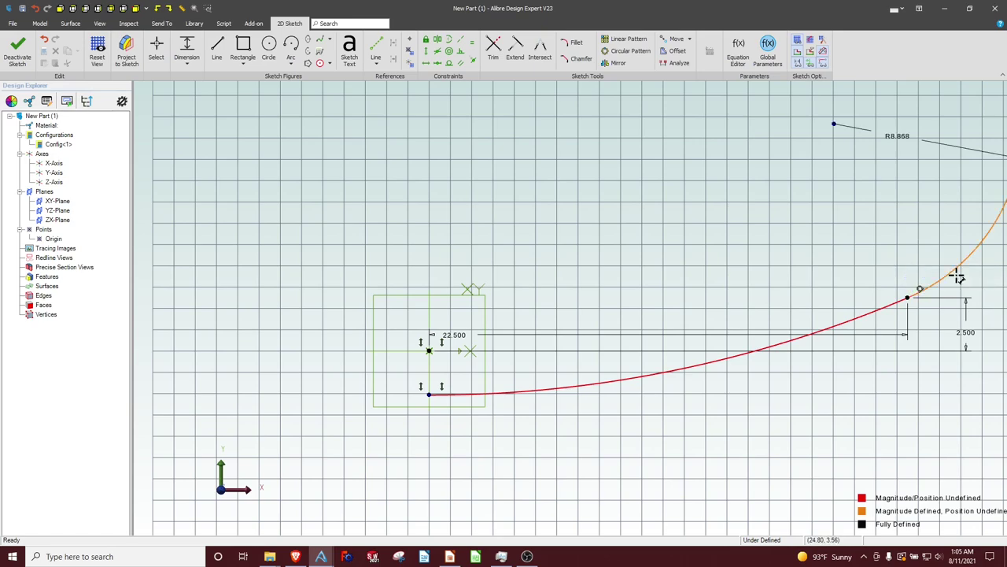
Sketch a second center-point arc curving up and left from the 8.868 in arc's free end, centered above and left of that arc's center.
scroll(837, 303, "down", 4)
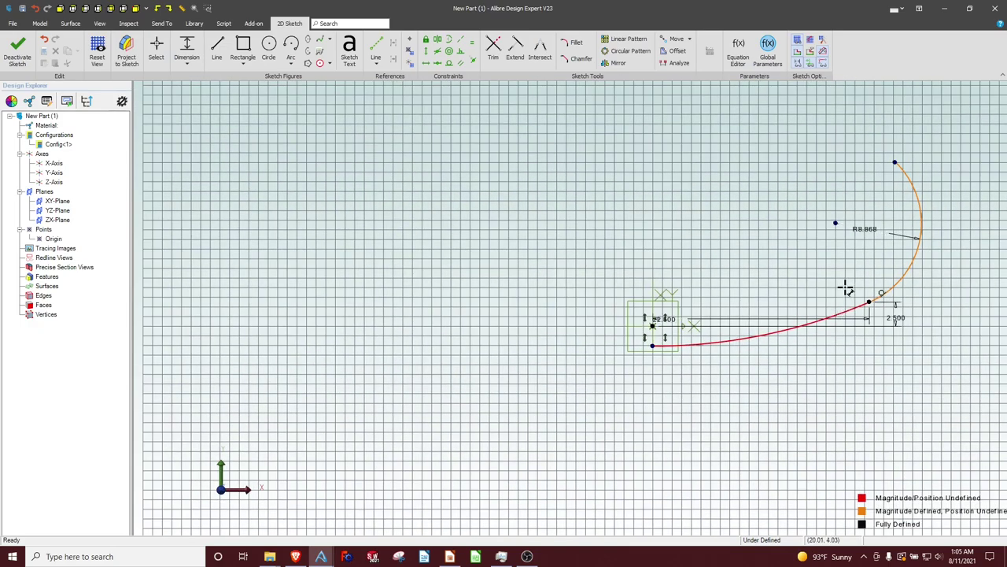
scroll(846, 288, "down", 1)
scroll(840, 234, "up", 2)
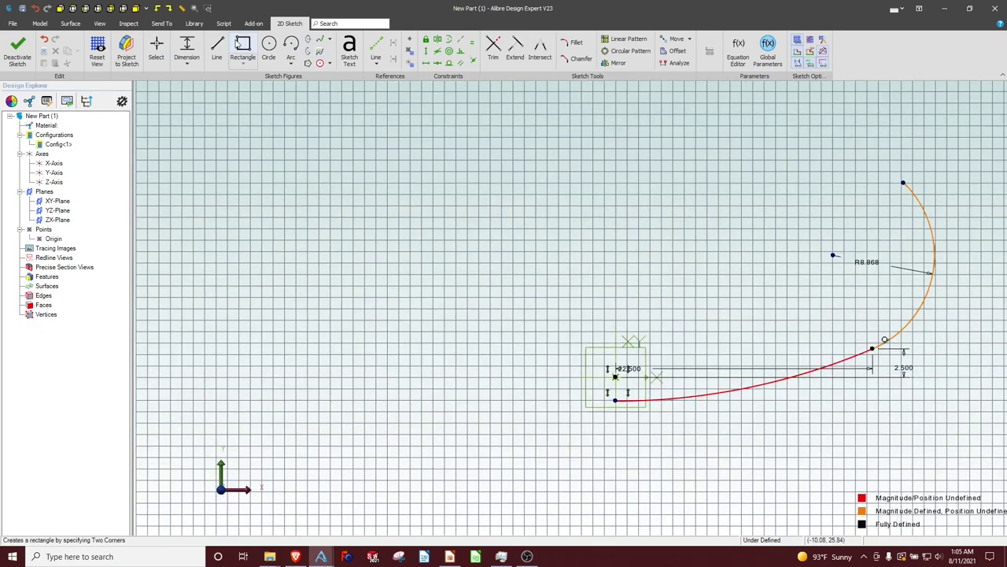
left_click(291, 45)
left_click(791, 227)
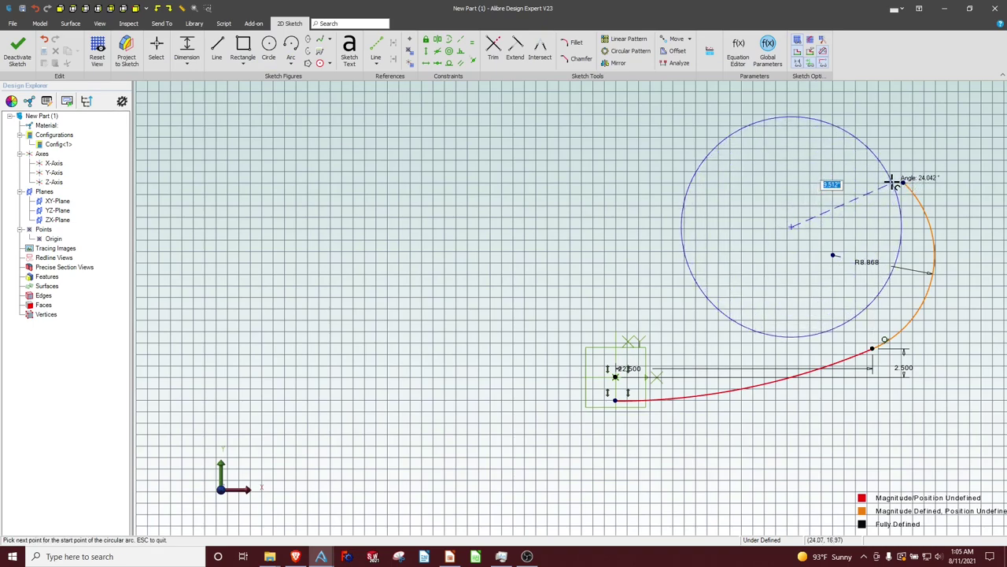
left_click(902, 183)
left_click(804, 106)
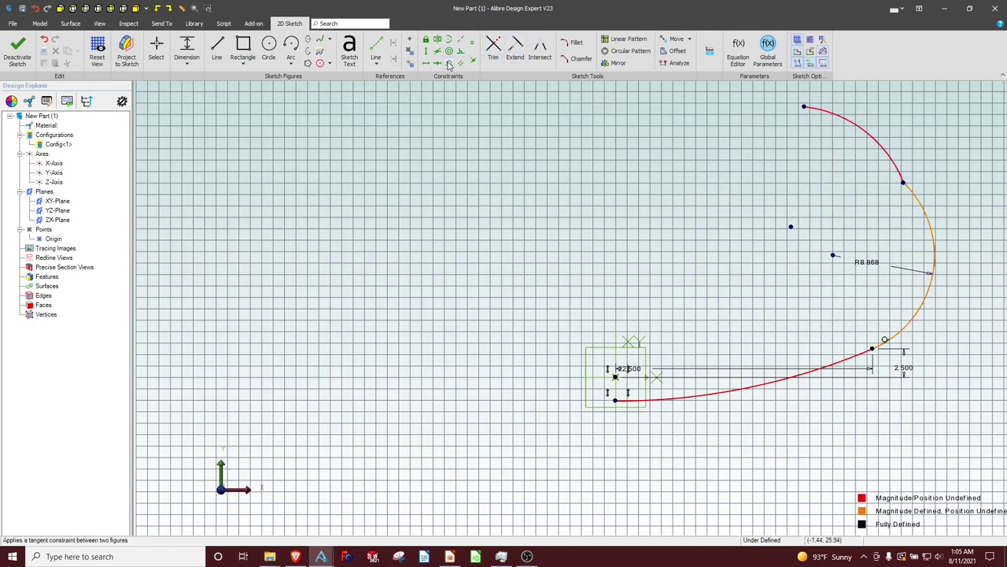
Try to apply a tangent constraint between the new upper arc and the 8.868 in arc.
left_click(449, 63)
left_click(898, 155)
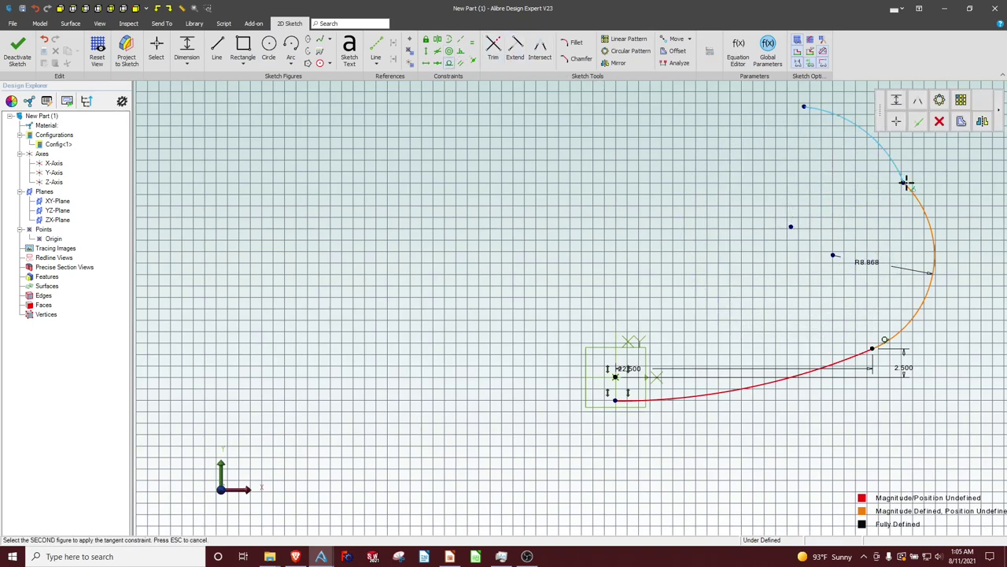
left_click(927, 209)
left_click(920, 200)
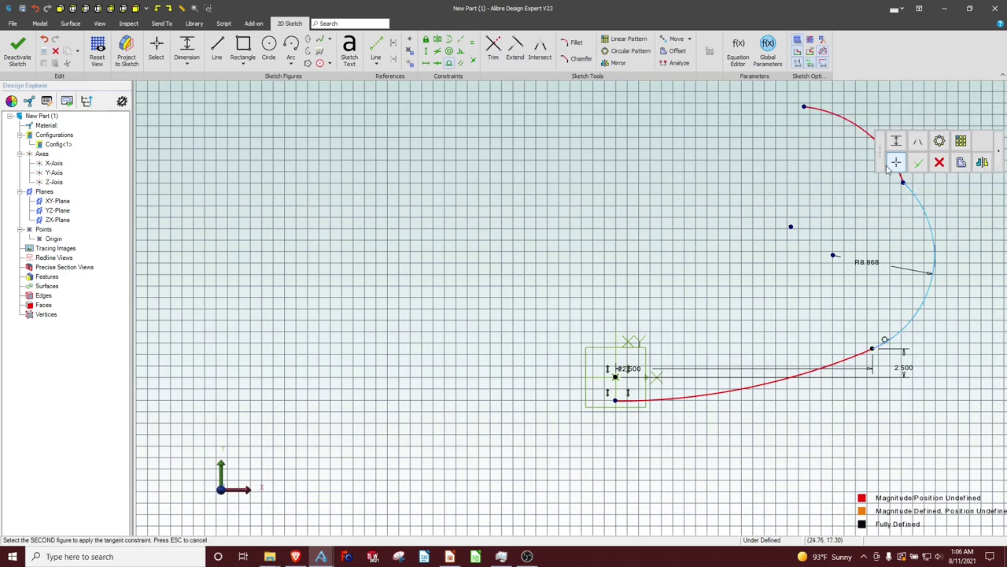
left_click(850, 122)
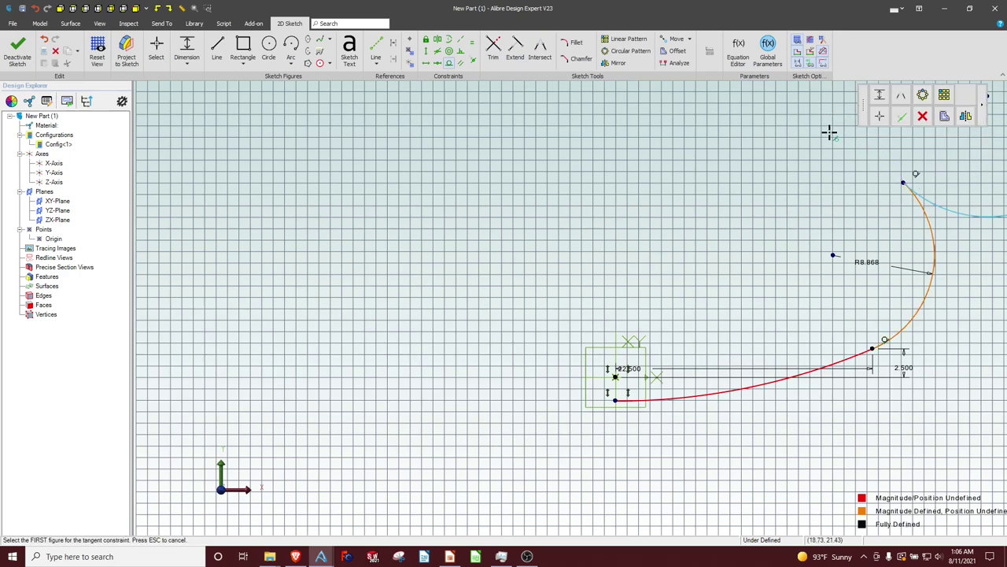
scroll(848, 207, "down", 1)
scroll(879, 191, "up", 3)
left_click(909, 179)
left_click(917, 181)
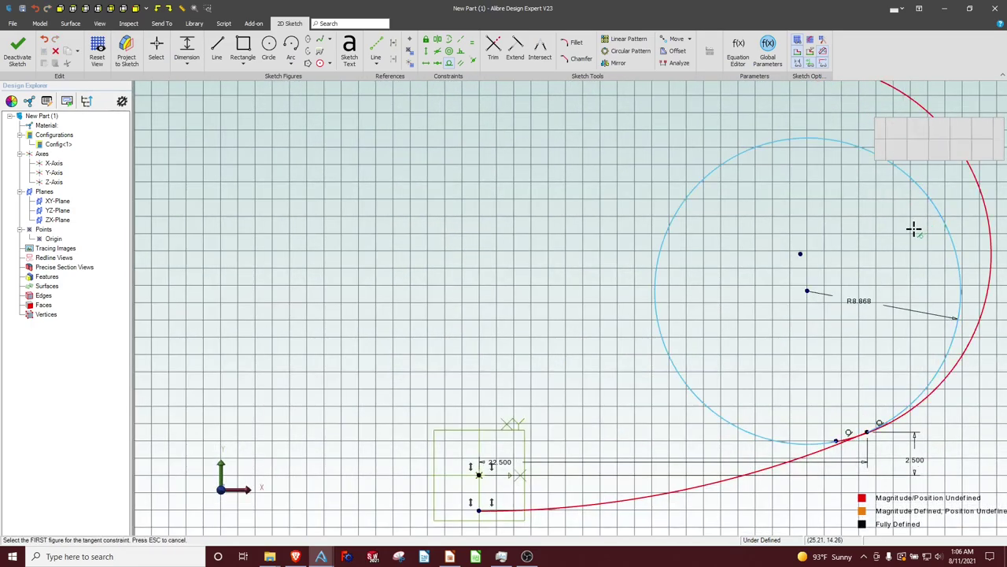
key("Escape")
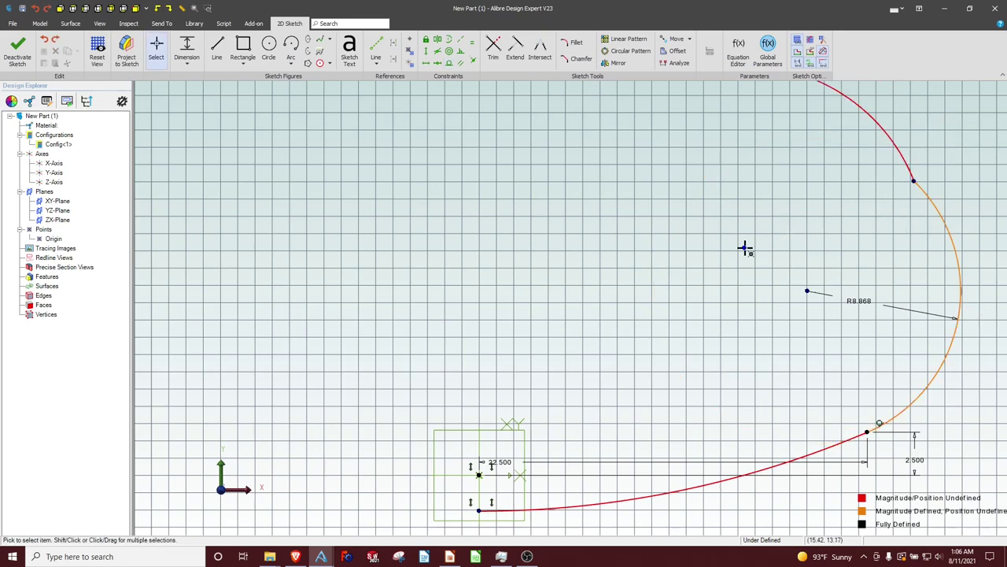
Move the upper arc's center slightly down and apply a tangent constraint between the upper arc and the 8.868 in arc.
left_click_drag(746, 249, 750, 268)
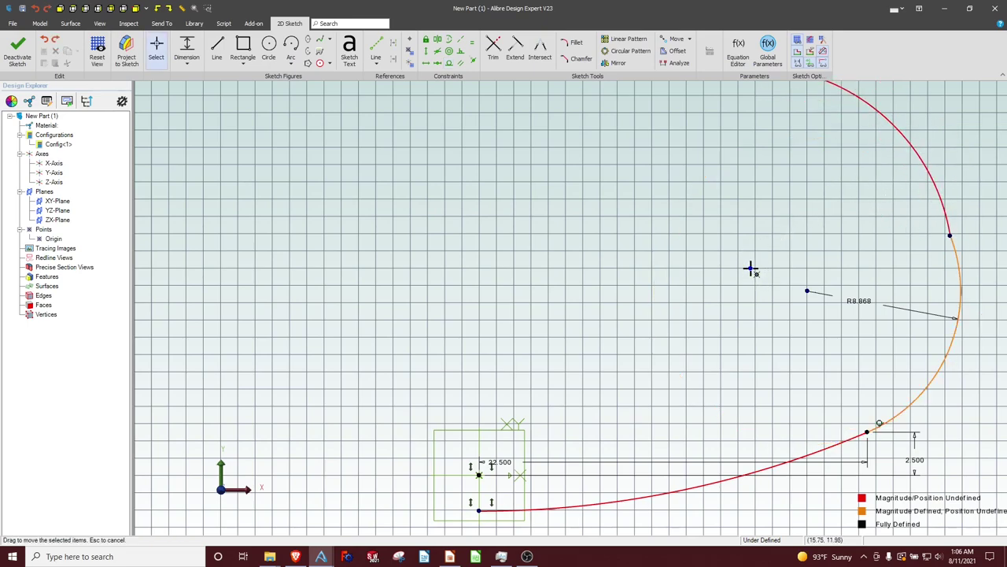
left_click(448, 63)
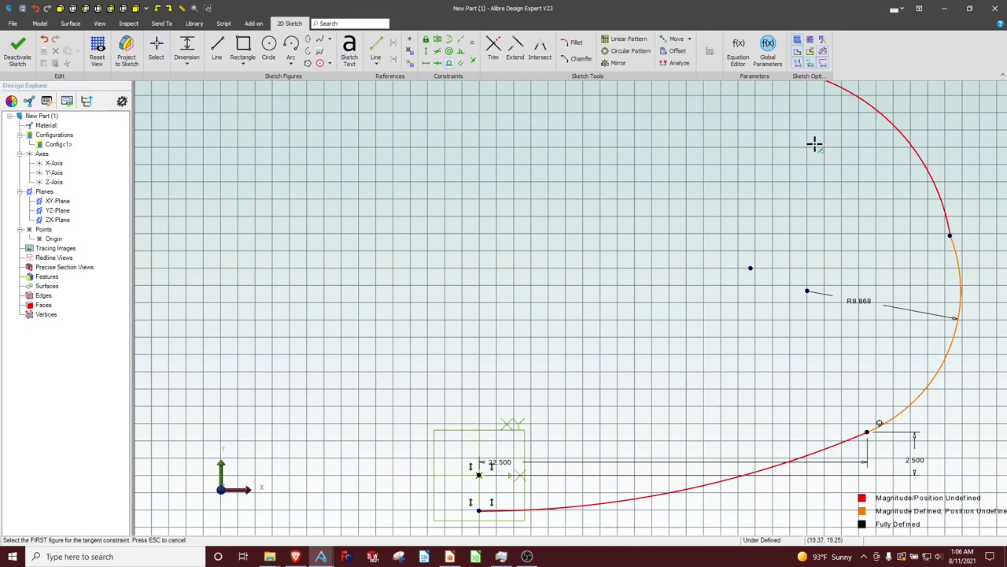
left_click(938, 196)
left_click(955, 249)
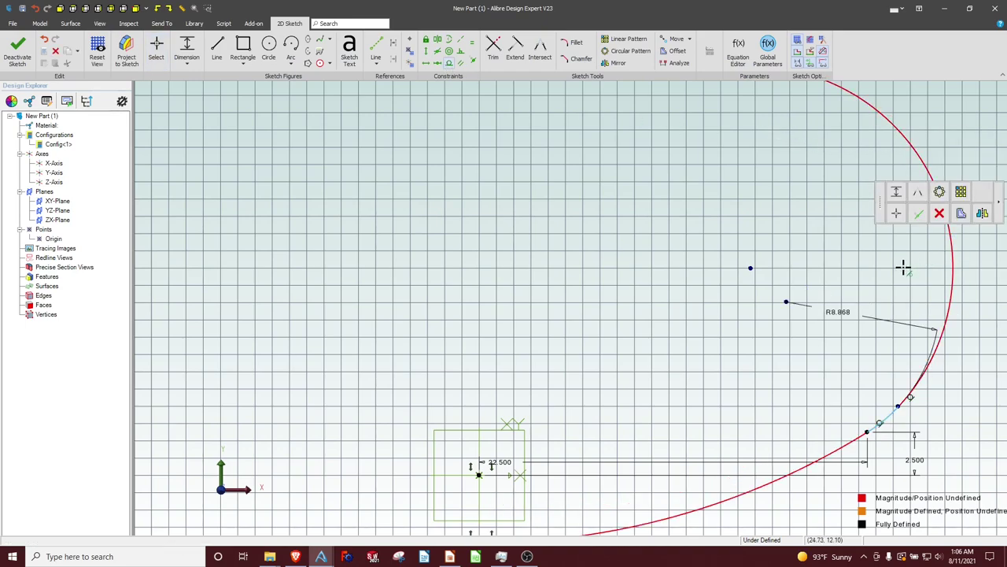
key("Escape")
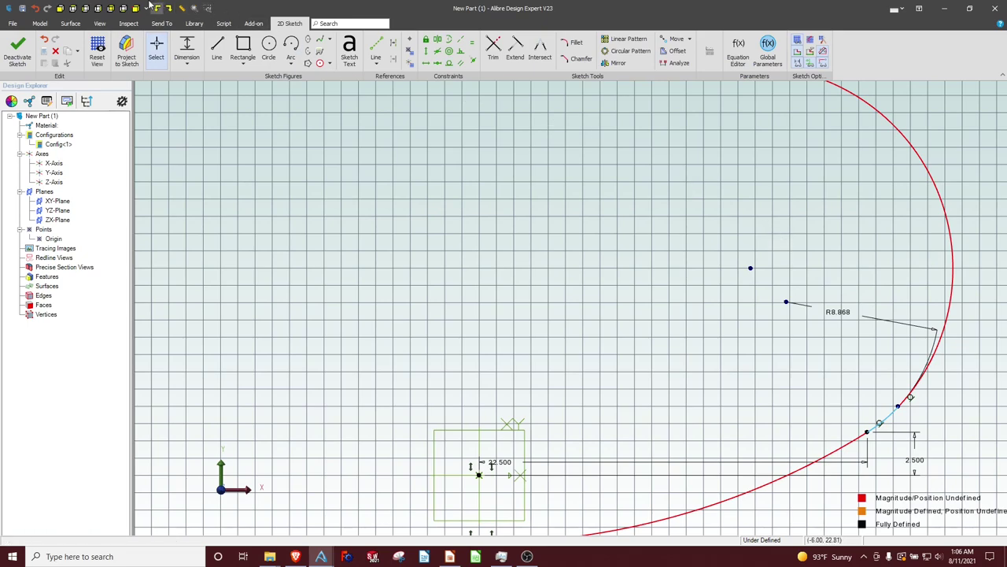
Set the radius of the upper arc to 2.621 in.
left_click_drag(345, 94, 854, 153)
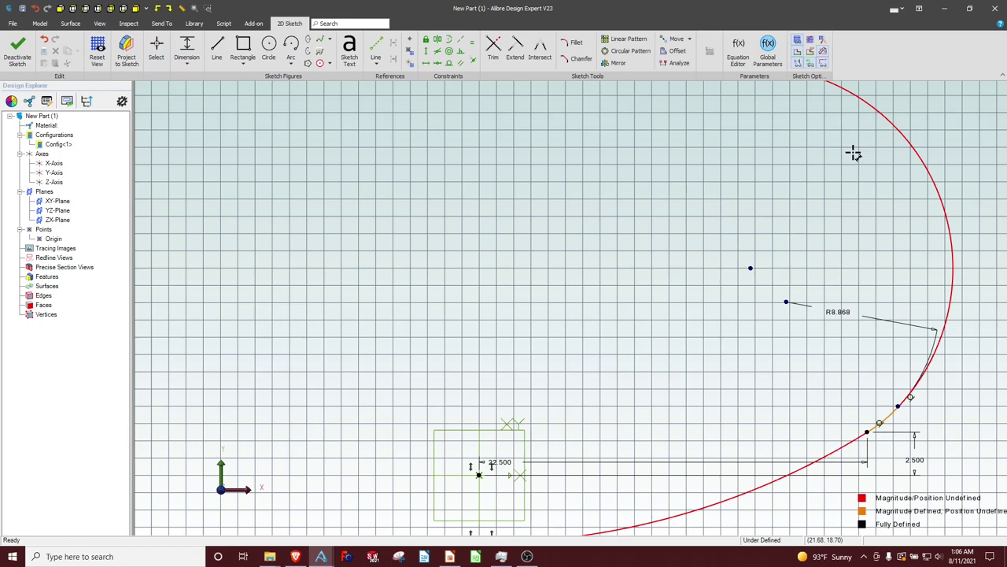
left_click(913, 138)
left_click(922, 131)
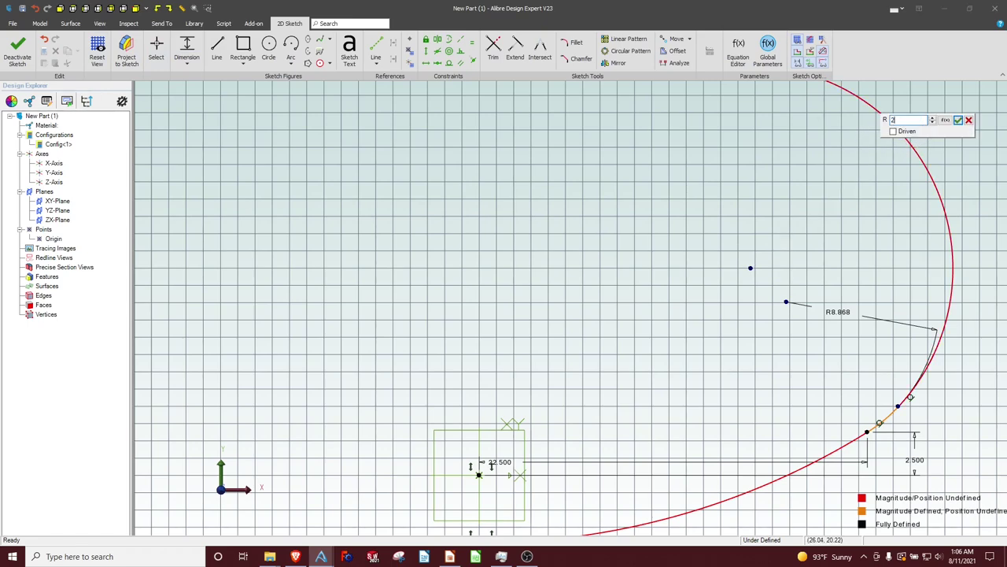
type("2")
key("Return")
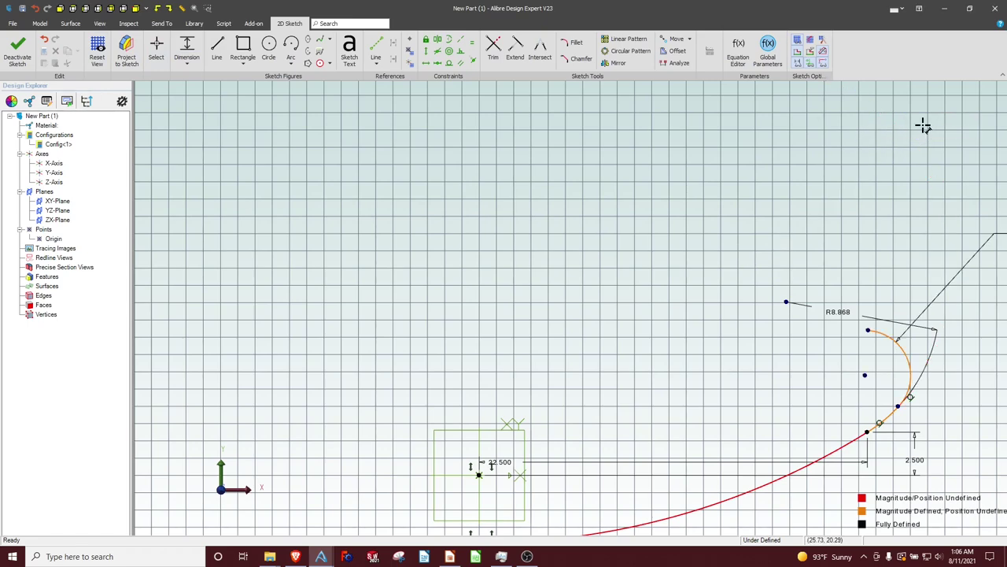
Sketch a large center-point arc from the 2.621 in arc's free end, sweeping up and left to a point above and right of the origin.
scroll(855, 391, "up", 1)
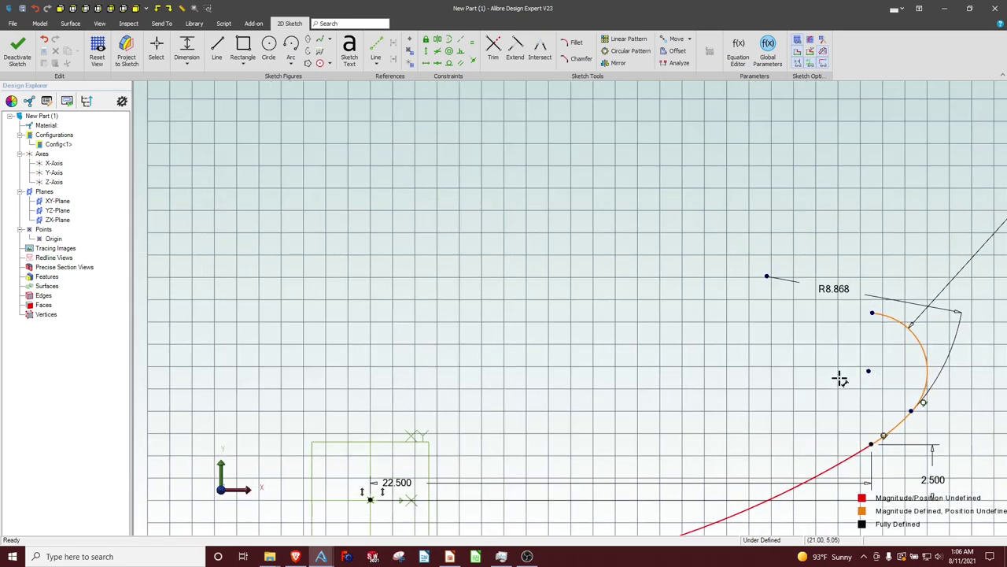
scroll(839, 367, "down", 1)
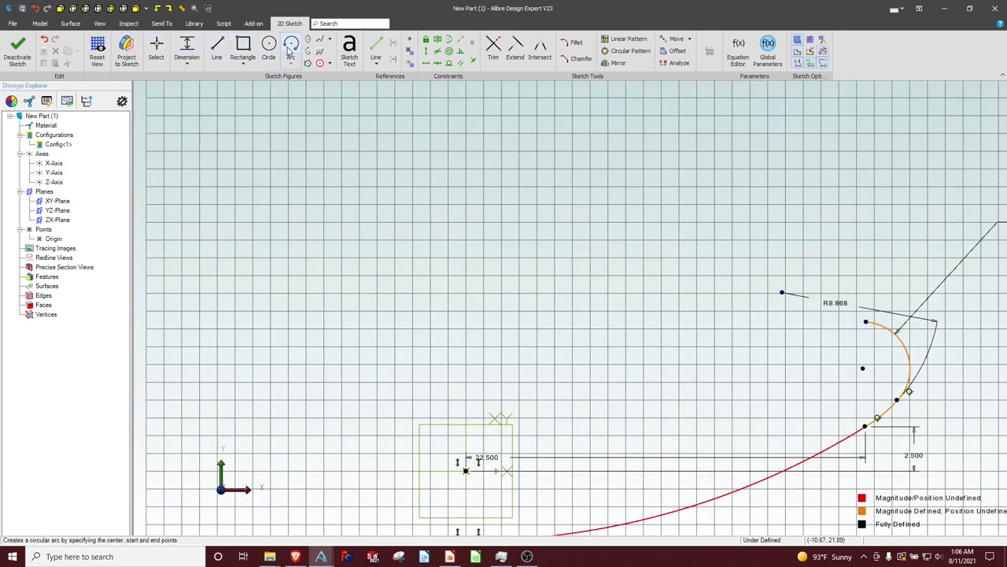
left_click(290, 47)
left_click(866, 321)
key("Escape")
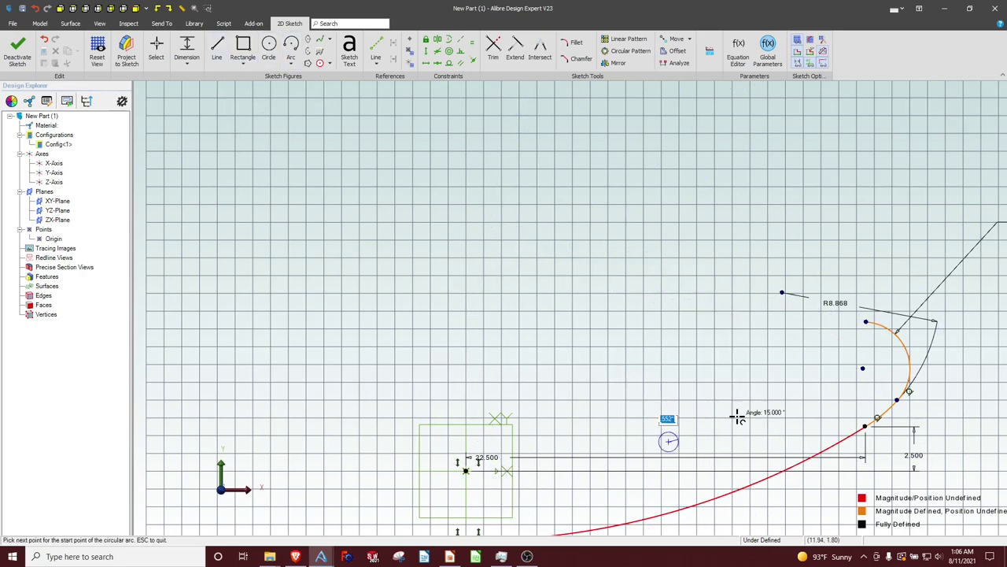
left_click(863, 322)
key("Escape")
left_click(549, 243)
key("Escape")
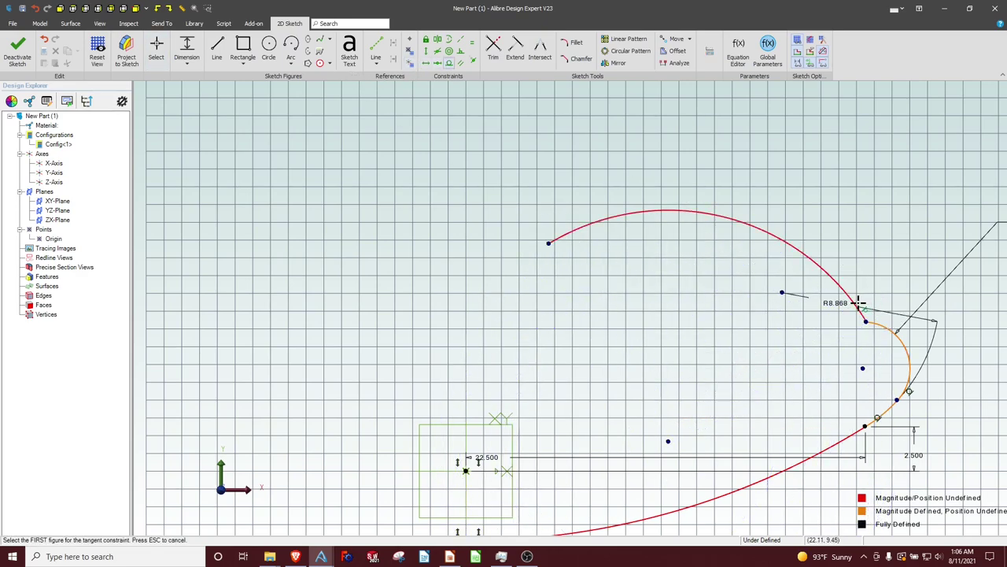
Apply a tangent constraint between the large top arc and the 2.621 in arc.
left_click(858, 301)
left_click(879, 322)
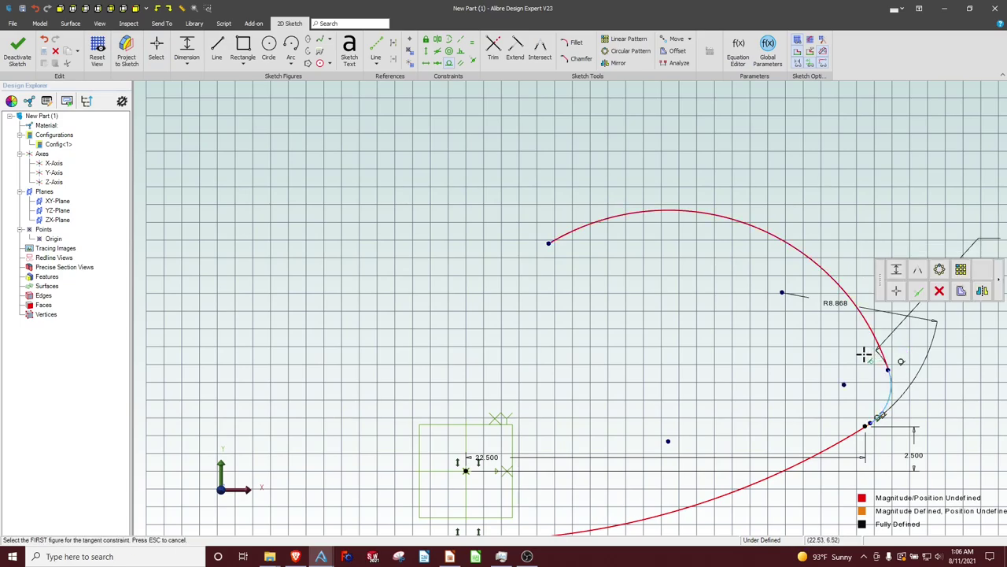
scroll(802, 341, "down", 4)
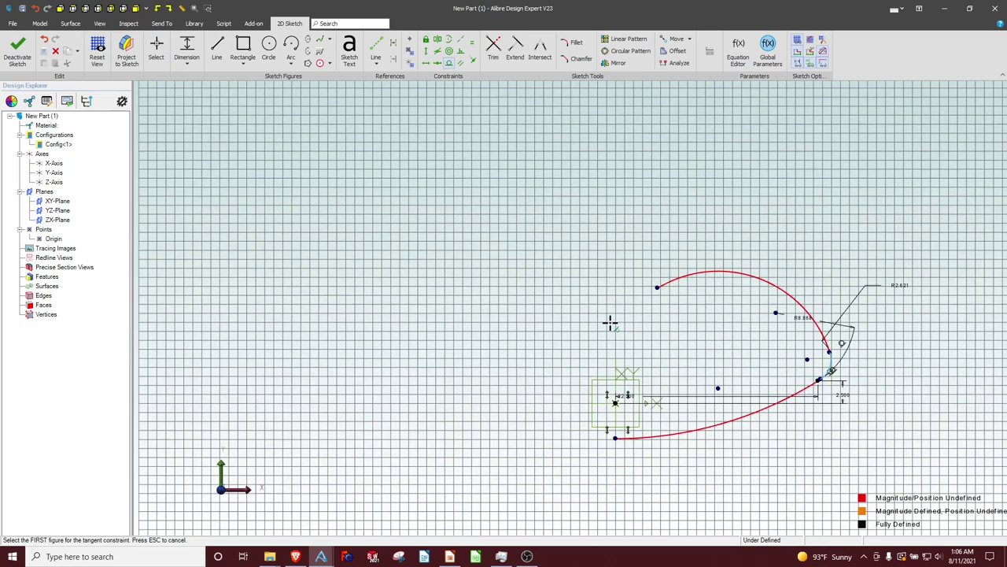
Try to align the large top arc's free endpoint vertically with its center point.
scroll(609, 322, "up", 3)
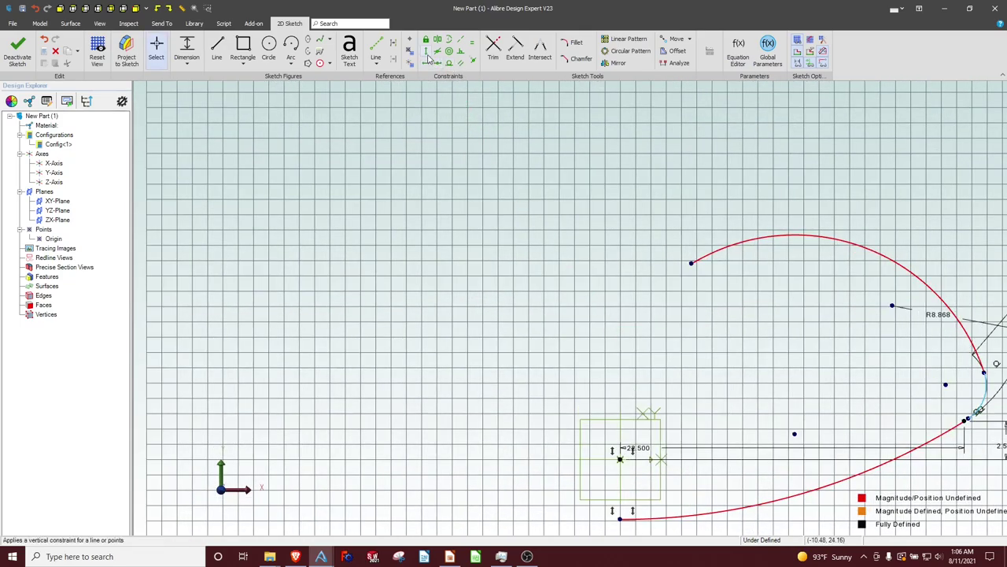
left_click(429, 61)
left_click(692, 262)
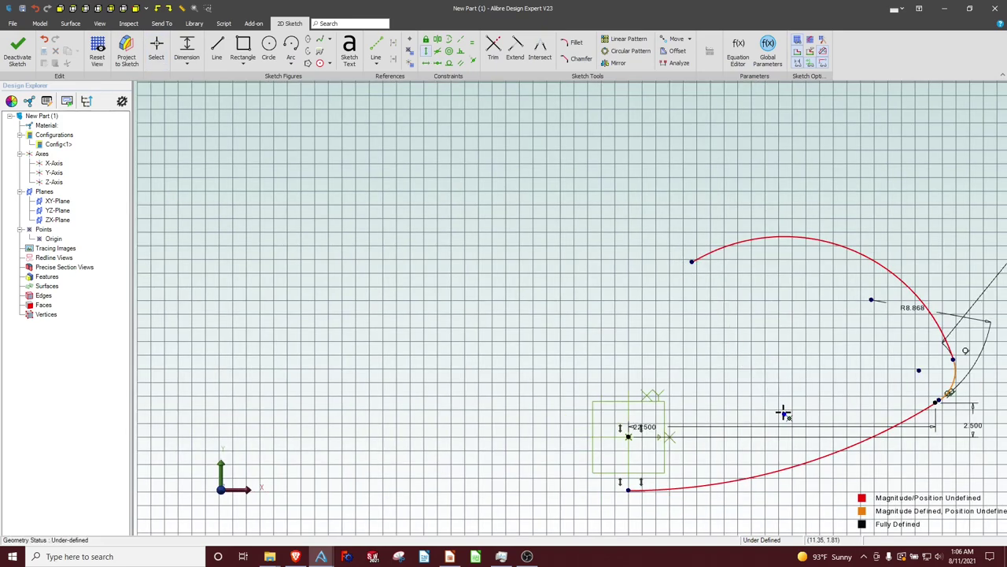
left_click(784, 415)
left_click(691, 262)
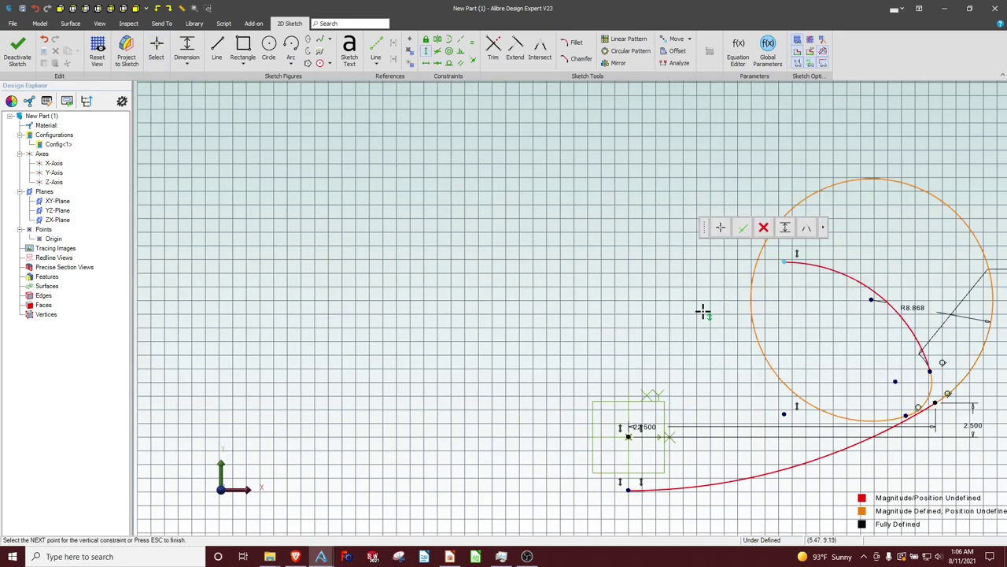
key("Escape")
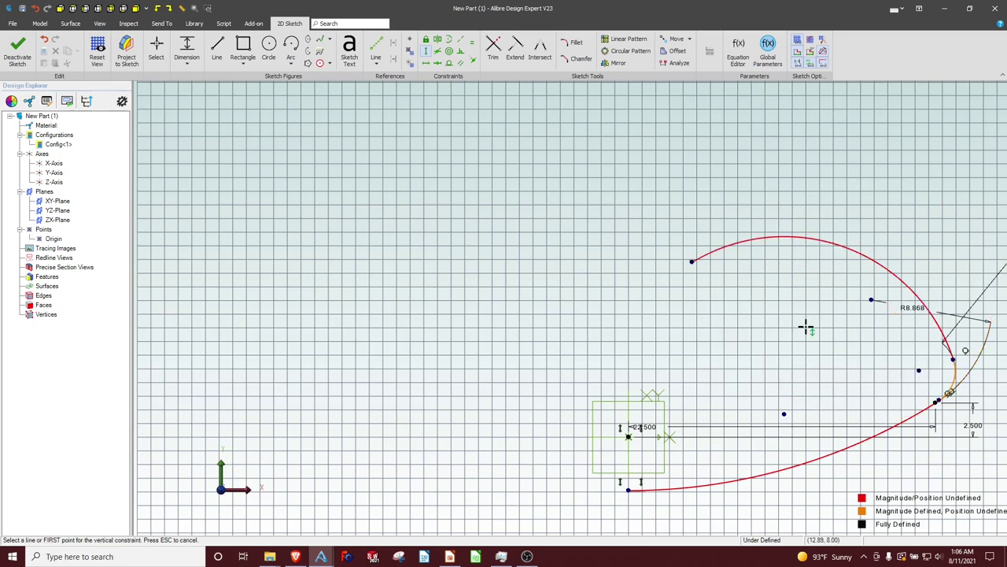
key("Escape")
Move the large top arc's free endpoint to nearly above its center, and constrain the two points to be vertically aligned.
left_click(780, 413)
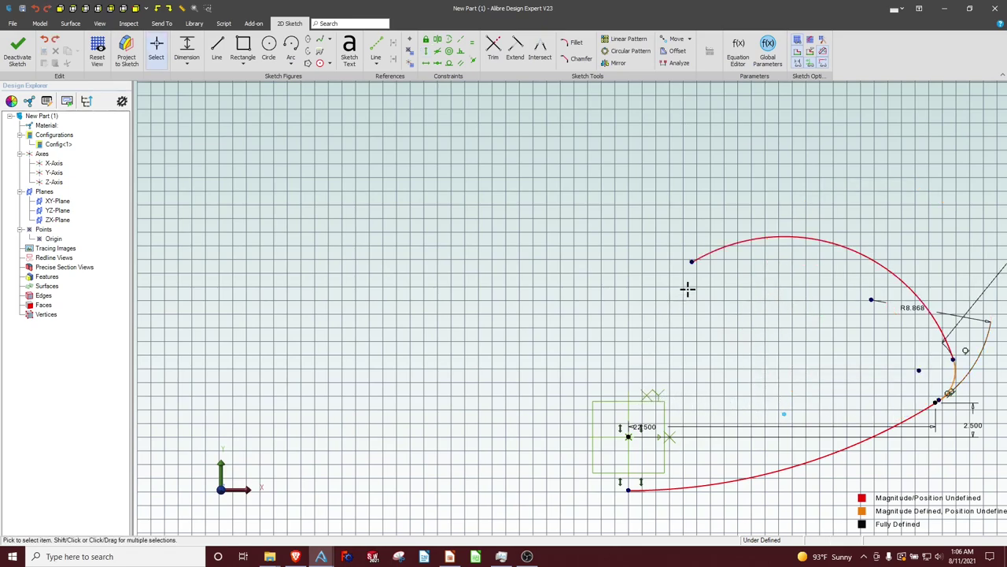
left_click_drag(692, 263, 803, 249)
left_click(426, 52)
left_click(799, 409)
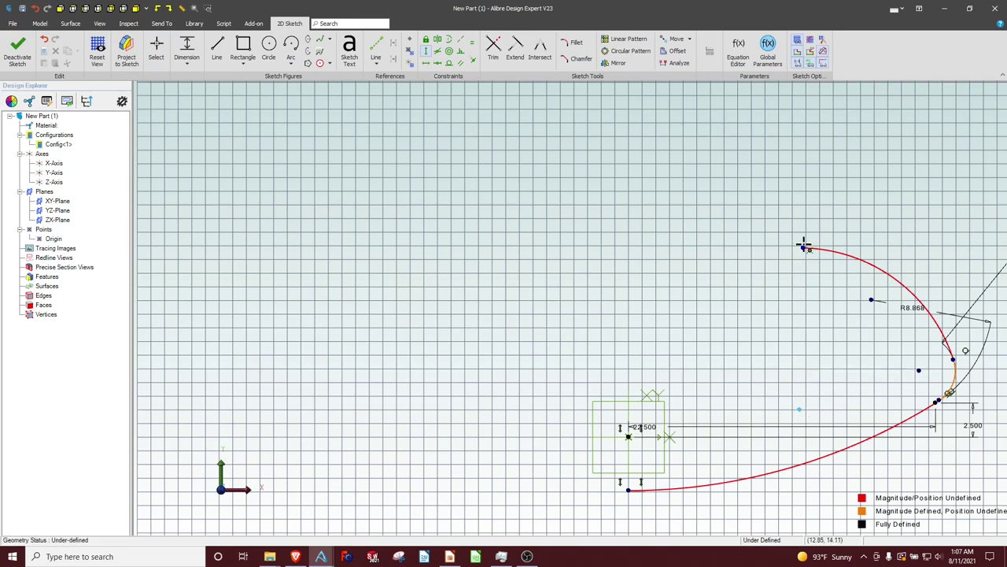
left_click(801, 249)
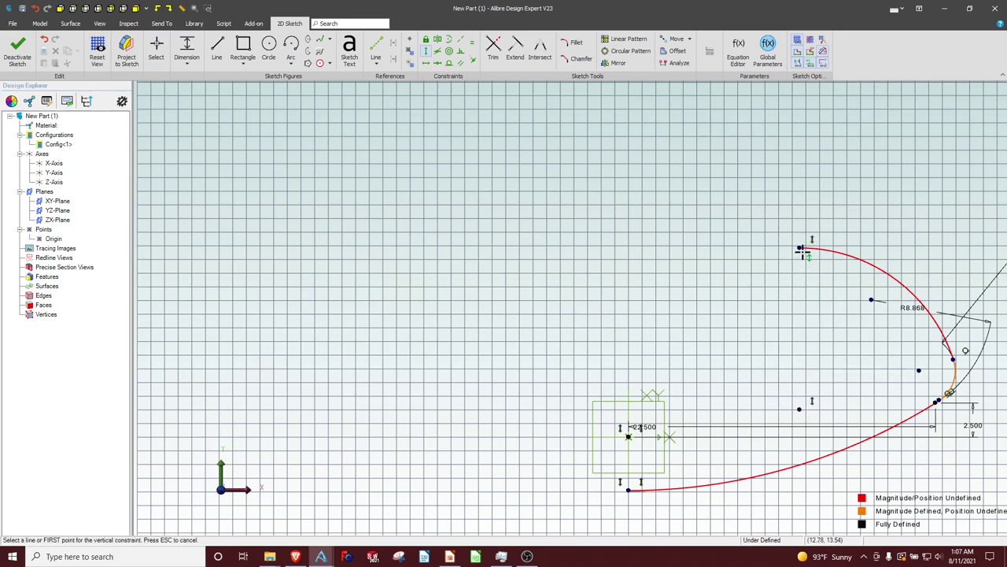
Try to align the large top arc's free endpoint vertically with the origin.
left_click(801, 249)
left_click(628, 437)
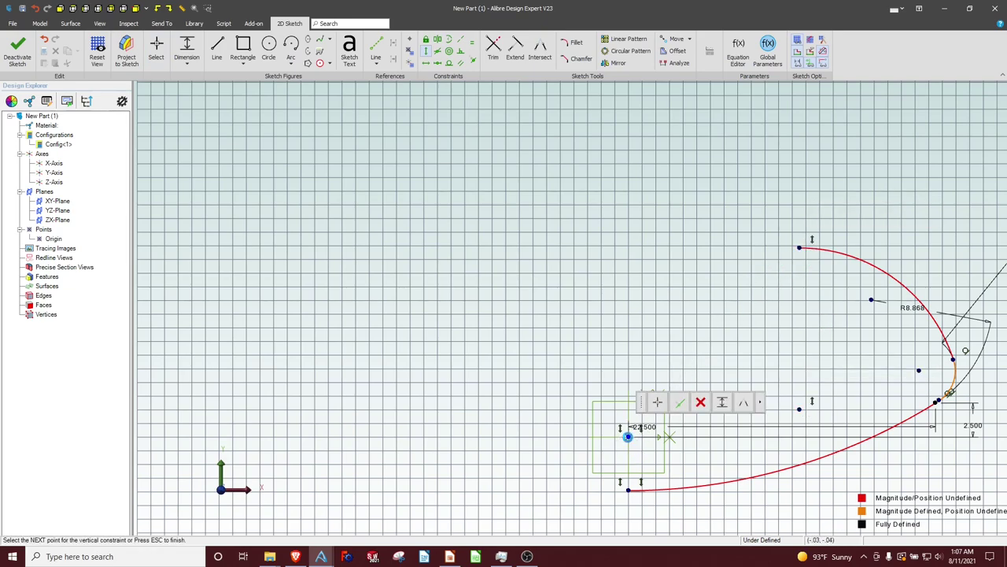
key("Escape")
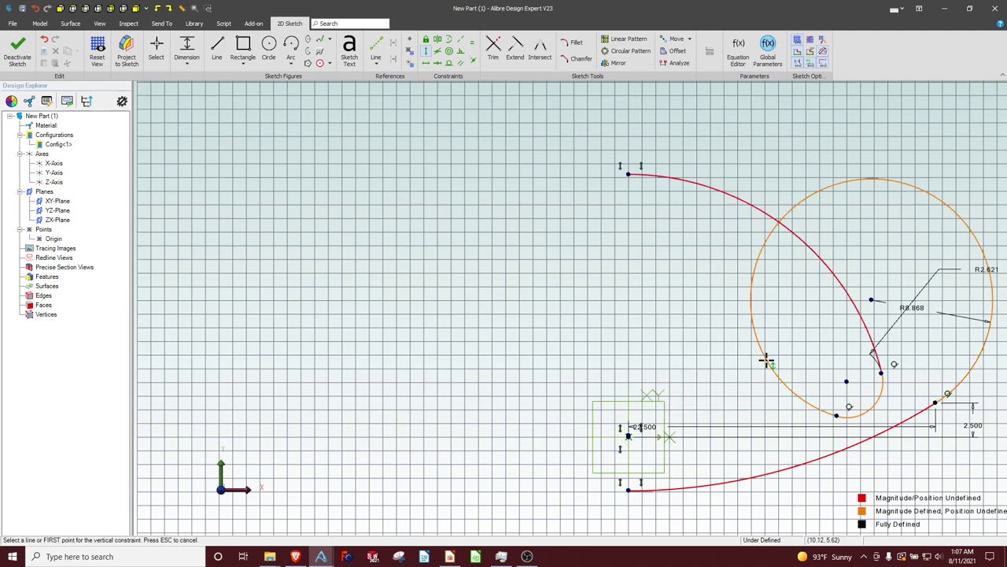
Undo the top arc's vertical alignment with the origin, and dimension the large top arc's radius as 71.17 in.
left_click(768, 360)
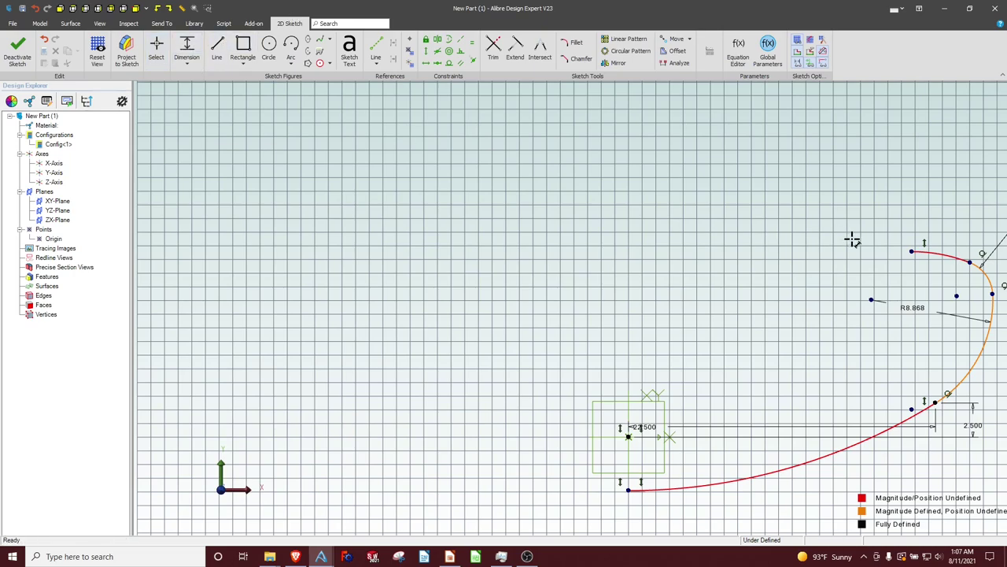
left_click(943, 217)
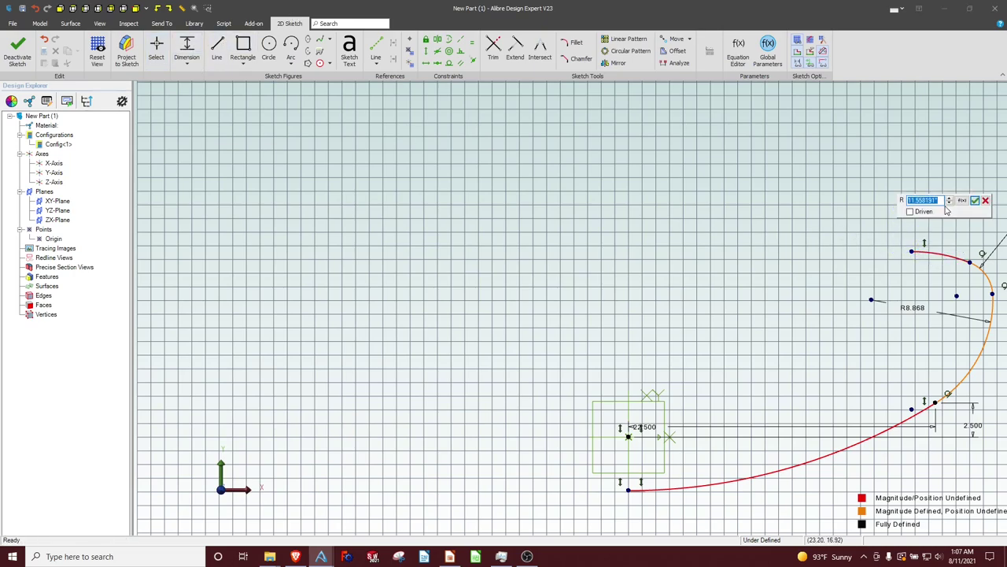
type("71.17")
key("Return")
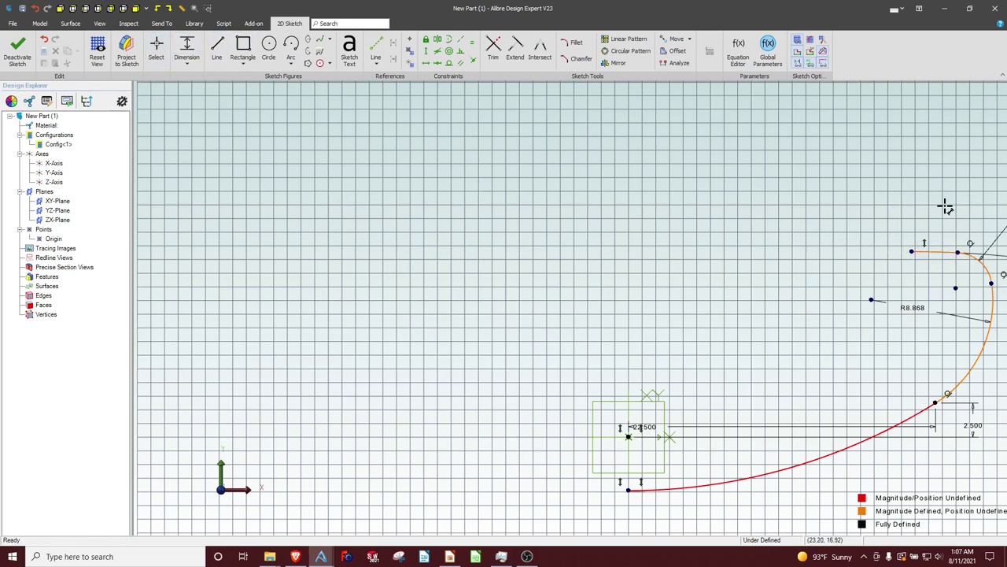
key("Escape")
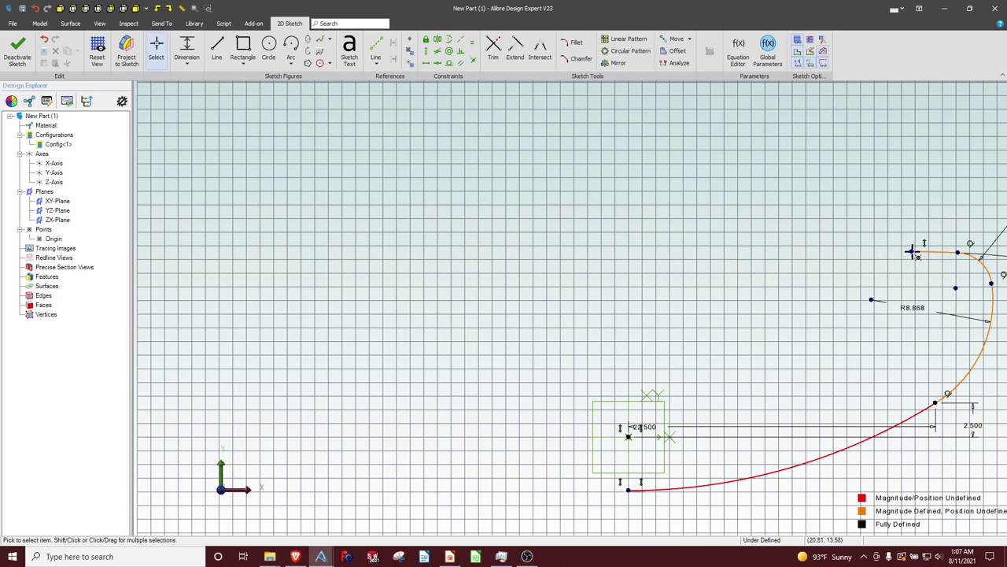
Move the large top arc's free endpoint to nearly above the origin, and constrain it vertically to the lower arc's bottom endpoint.
left_click_drag(913, 252, 611, 265)
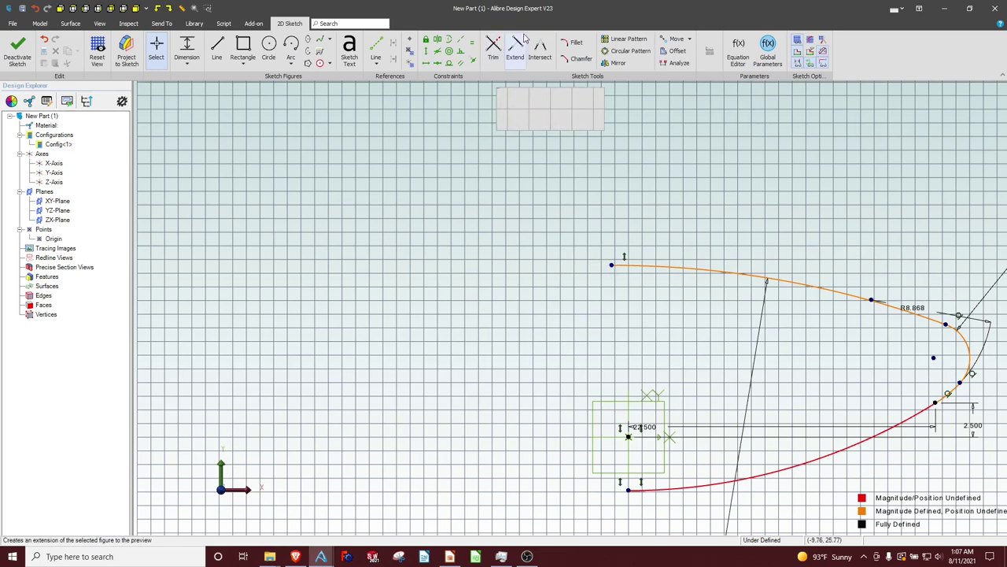
left_click(426, 51)
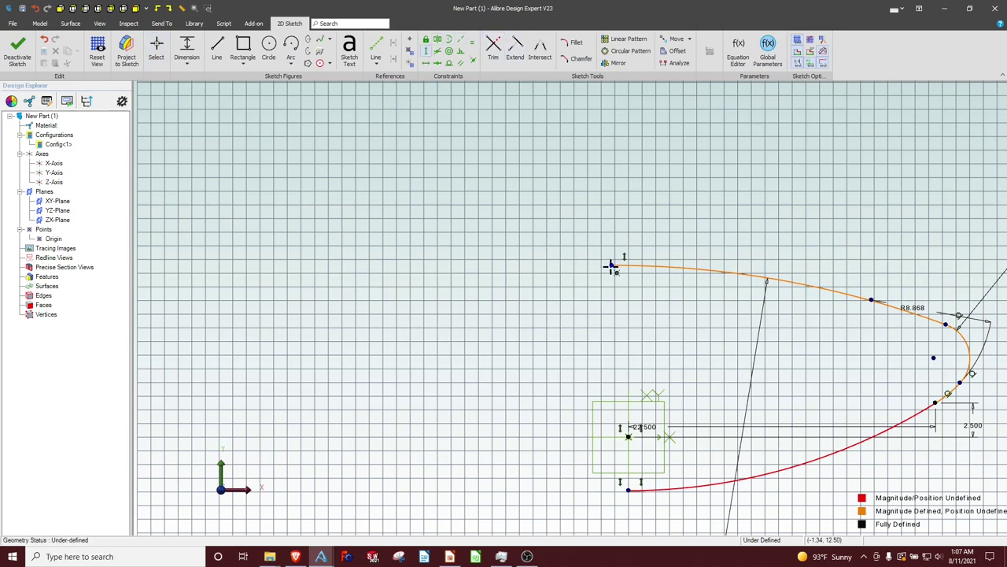
left_click(611, 265)
left_click(629, 489)
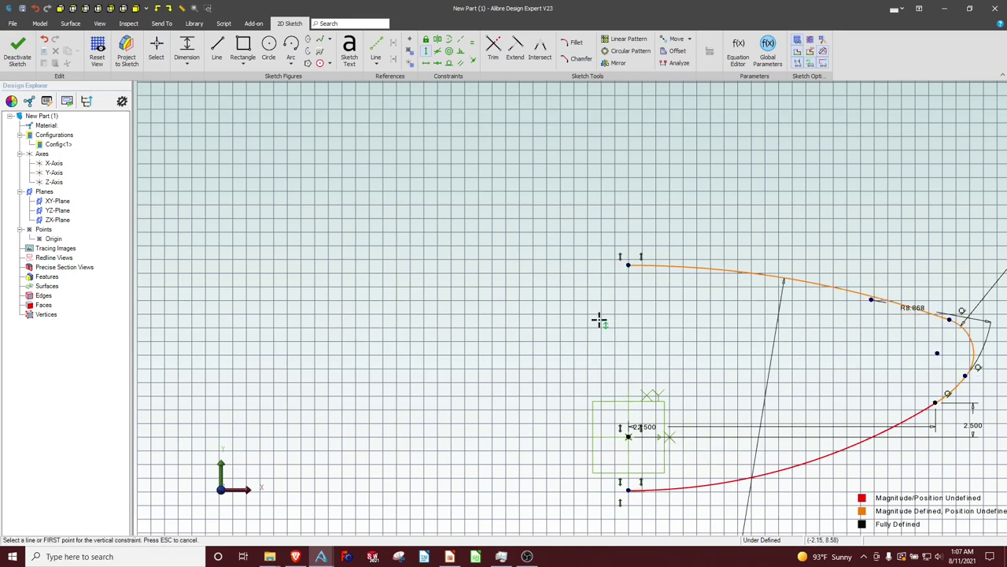
key("Escape")
Dimension the vertical distance between the origin and the lower arc's bottom endpoint as 2 in.
scroll(654, 320, "up", 3)
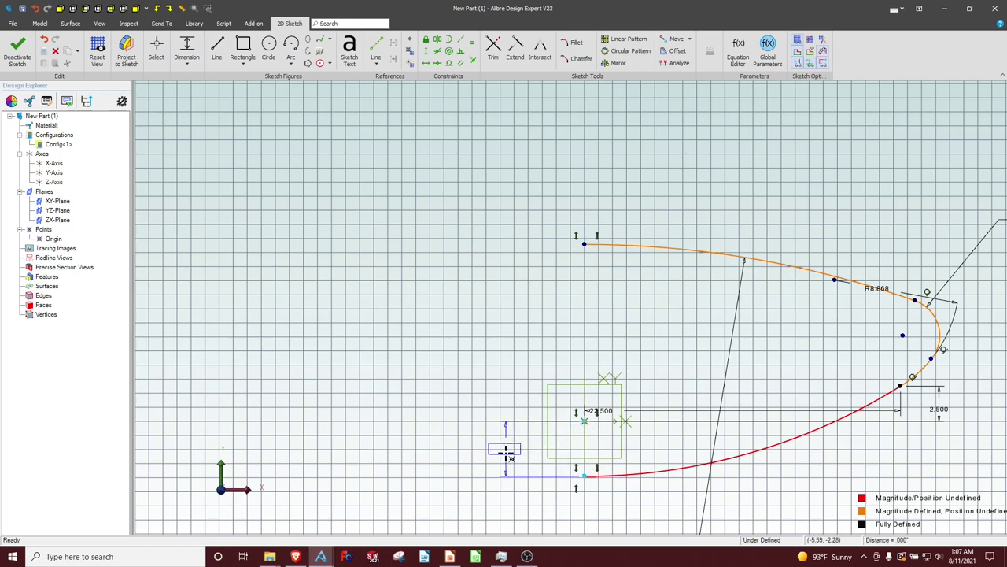
left_click(543, 453)
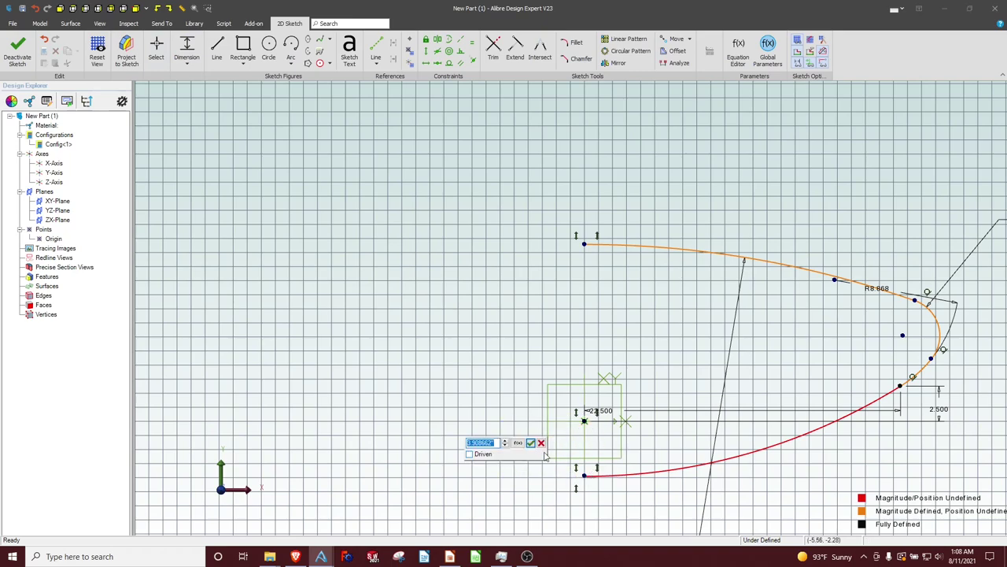
type("2")
key("Return")
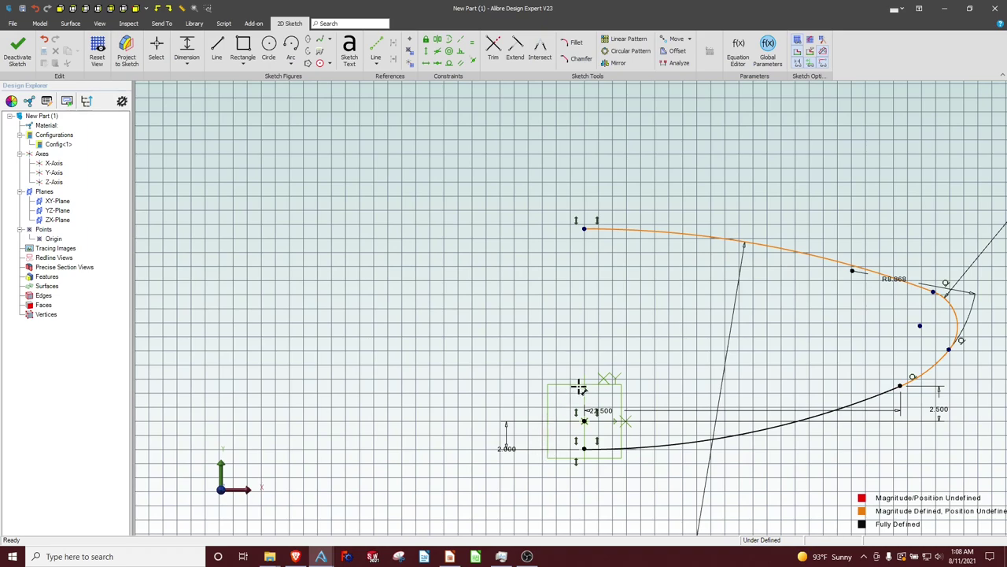
scroll(682, 344, "down", 2)
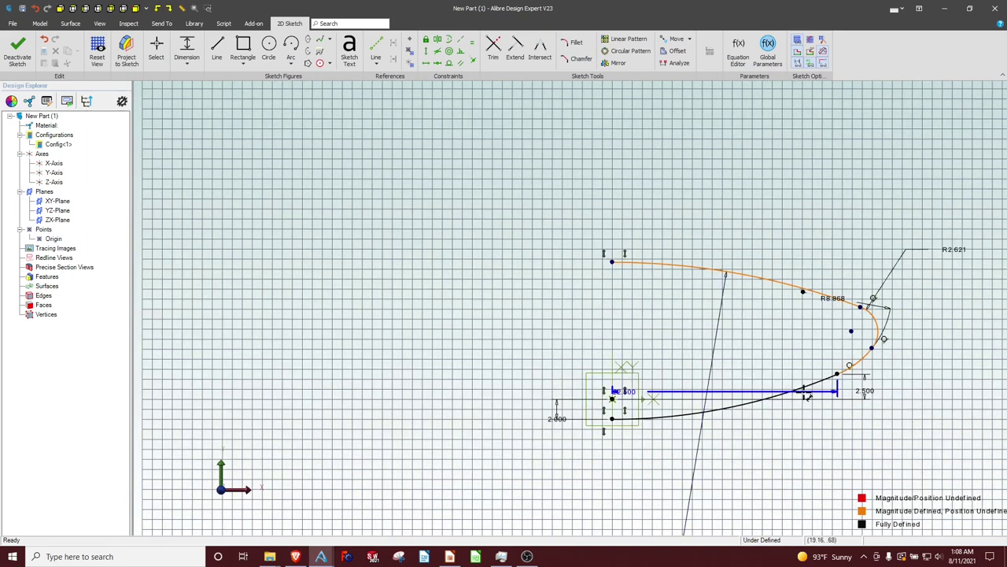
key("Escape")
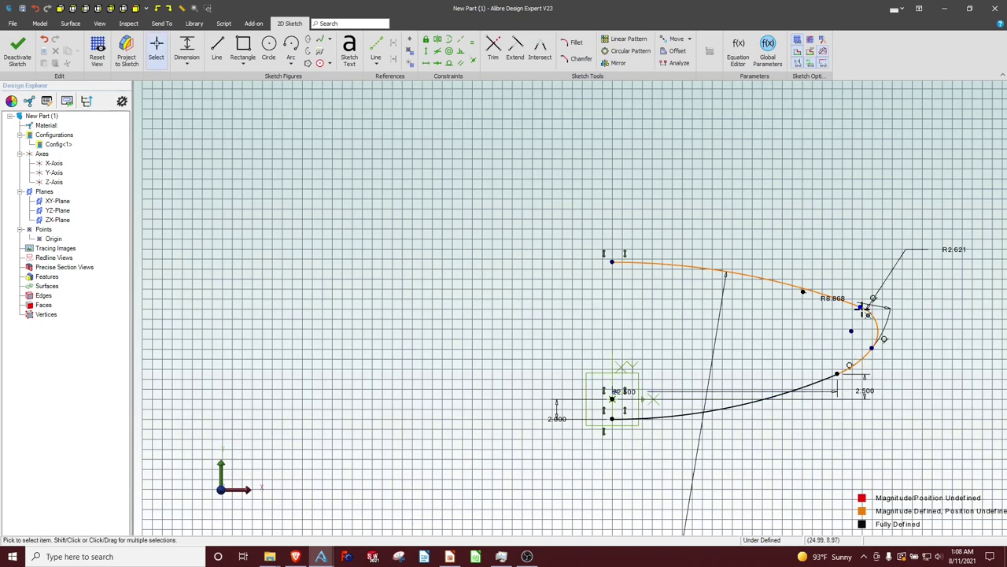
Adjust the small end arc's endpoints, and dimension the vertical distance from the lower arc's bottom endpoint to the 2.621 in arc's center as 7.75 in.
left_click_drag(861, 306, 898, 298)
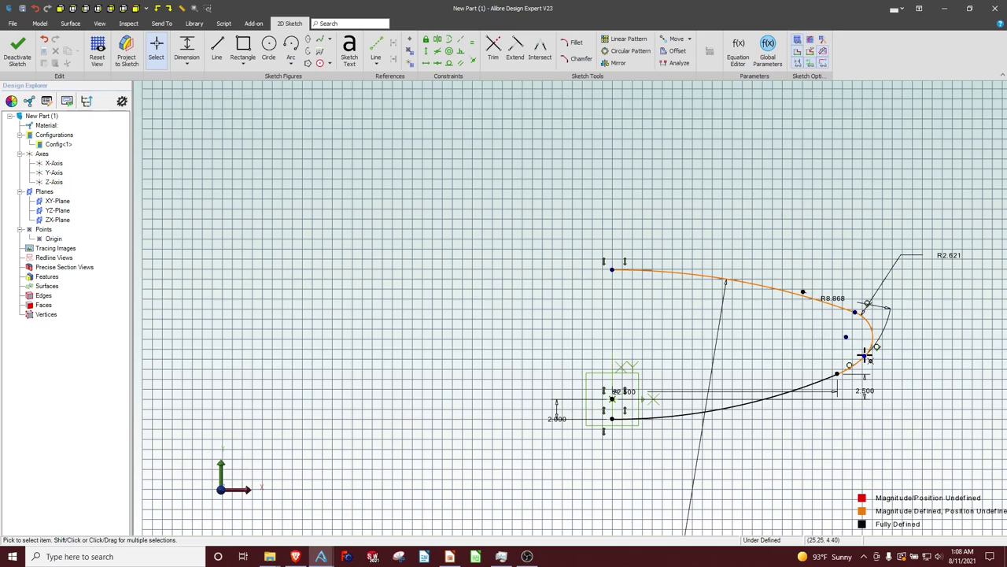
left_click_drag(866, 356, 863, 377)
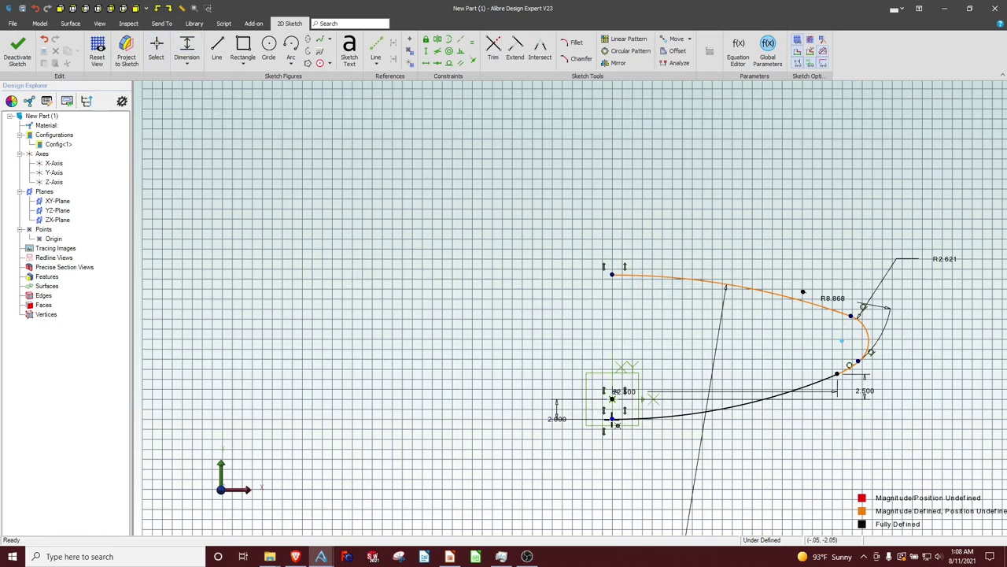
left_click(612, 419)
left_click(842, 340)
left_click(916, 369)
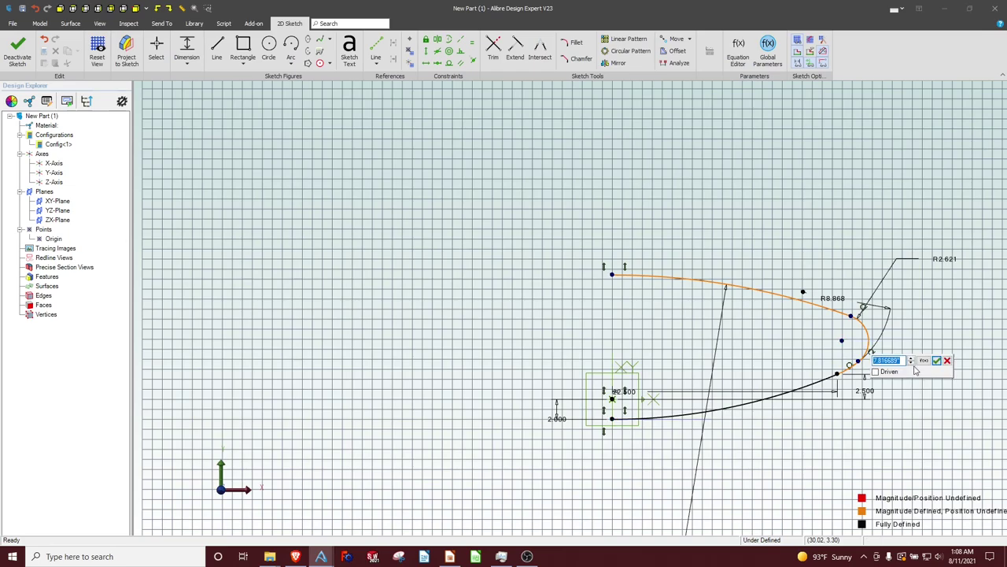
key("Return")
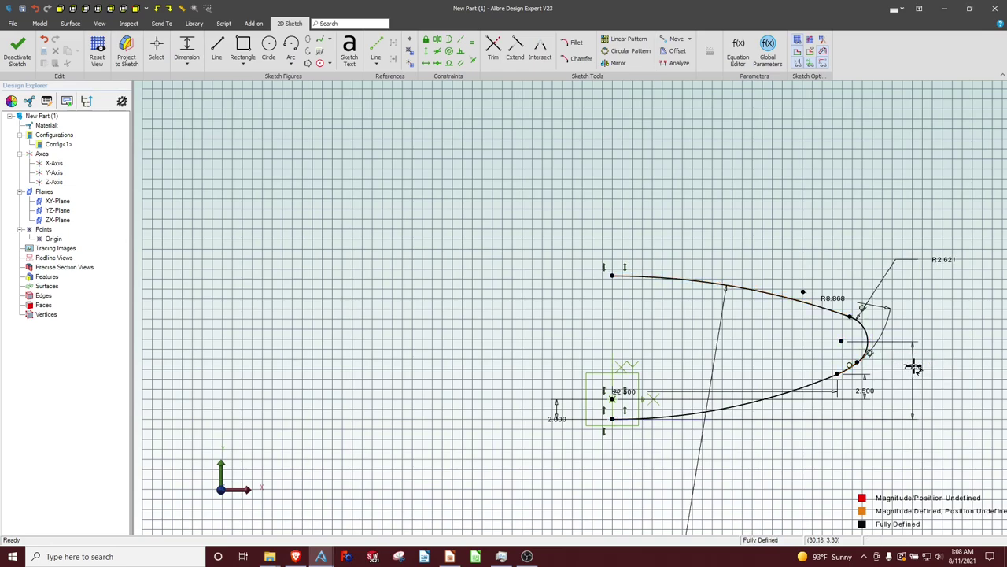
Draw a vertical reference line from the large top arc's free endpoint down to the origin.
scroll(730, 343, "down", 1)
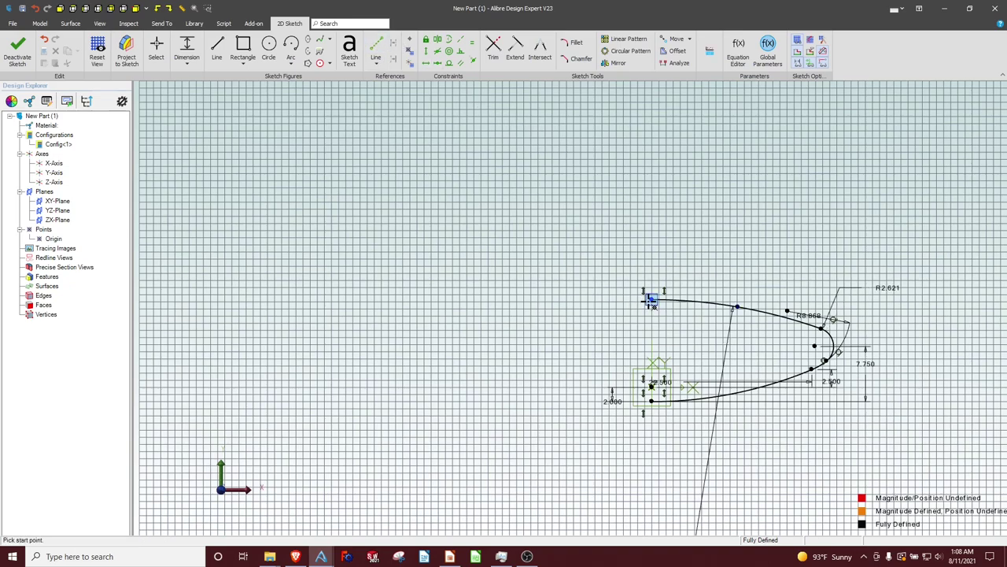
left_click(650, 299)
left_click(651, 384)
Mirror all the profile arcs about the vertical reference line to close the profile.
left_click(618, 63)
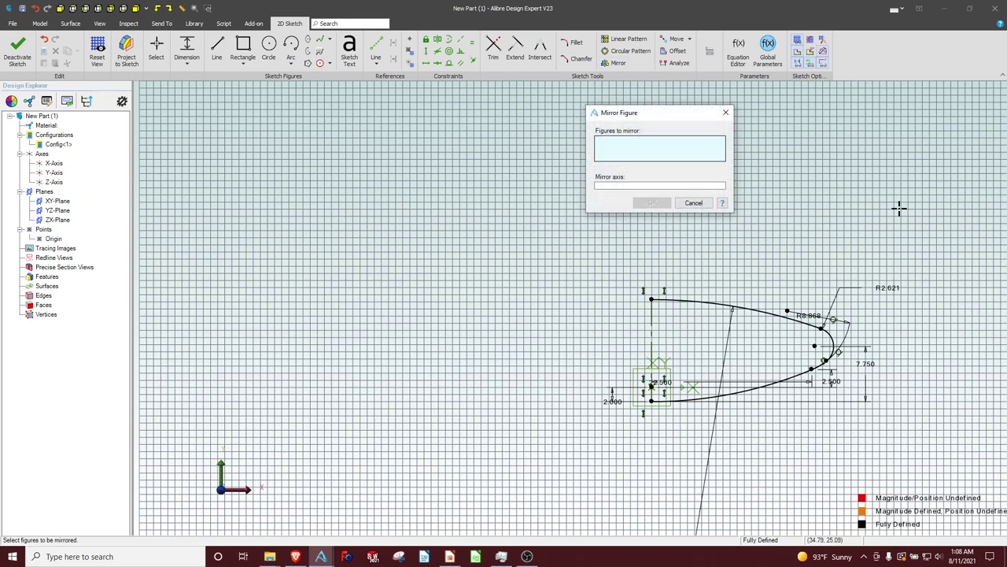
mouse_move(929, 207)
left_mouse_down()
mouse_move(831, 342)
mouse_move(683, 469)
left_mouse_up()
left_click(638, 187)
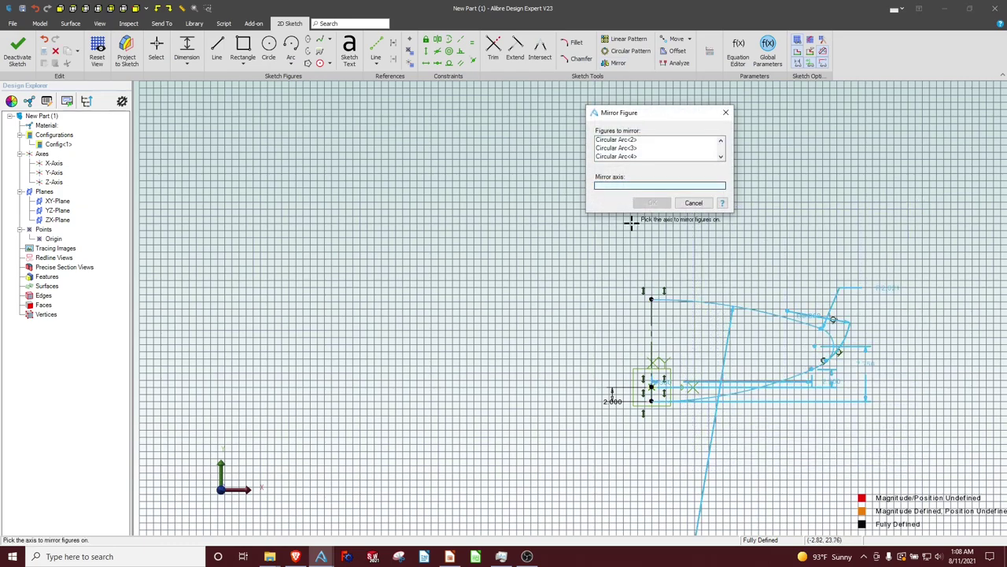
left_click(652, 332)
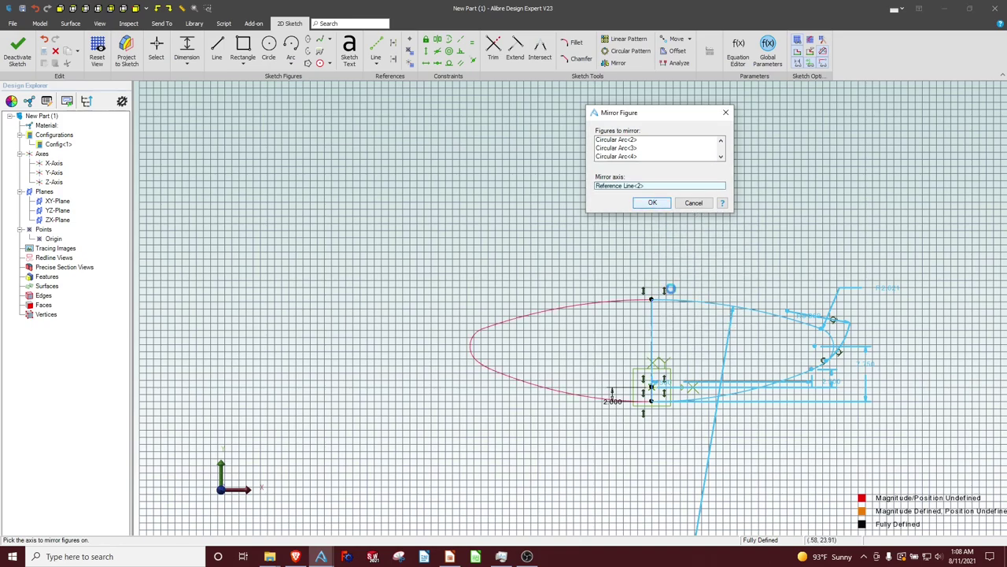
key("Return")
Finish the closed profile sketch and return to part modeling.
scroll(682, 356, "up", 4)
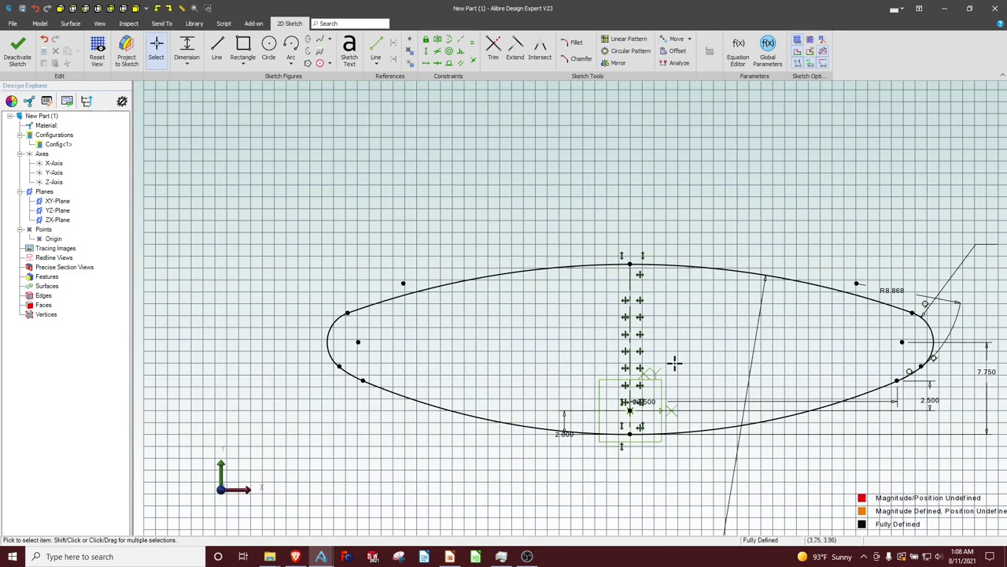
scroll(674, 384, "down", 1)
scroll(701, 383, "up", 2)
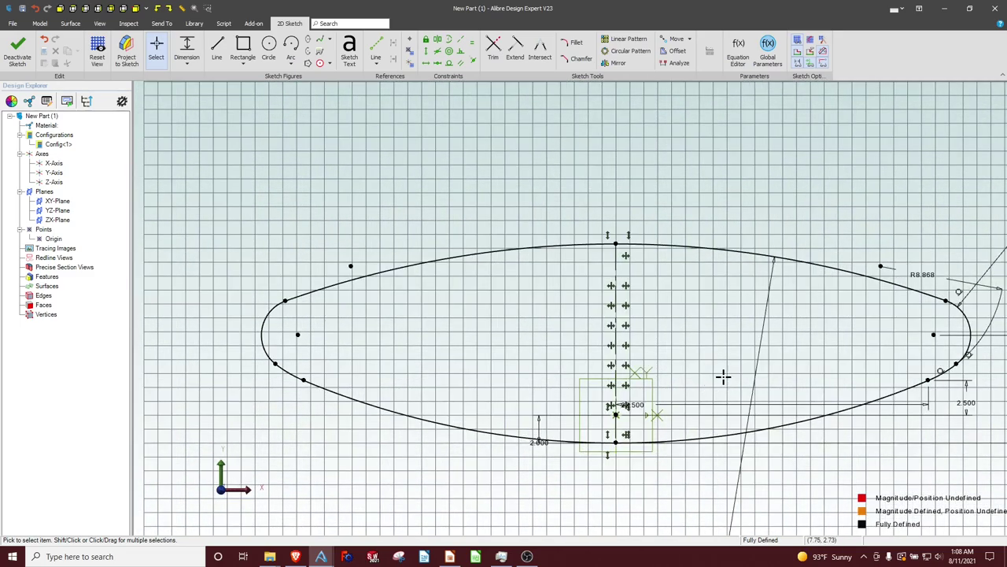
scroll(706, 372, "up", 1)
middle_click_drag(706, 371, 661, 370)
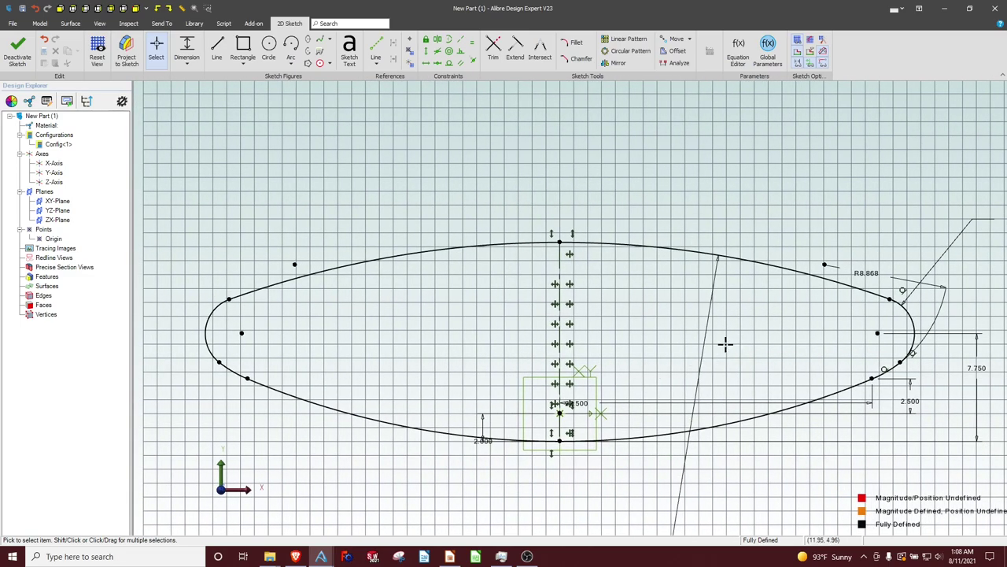
left_click(26, 50)
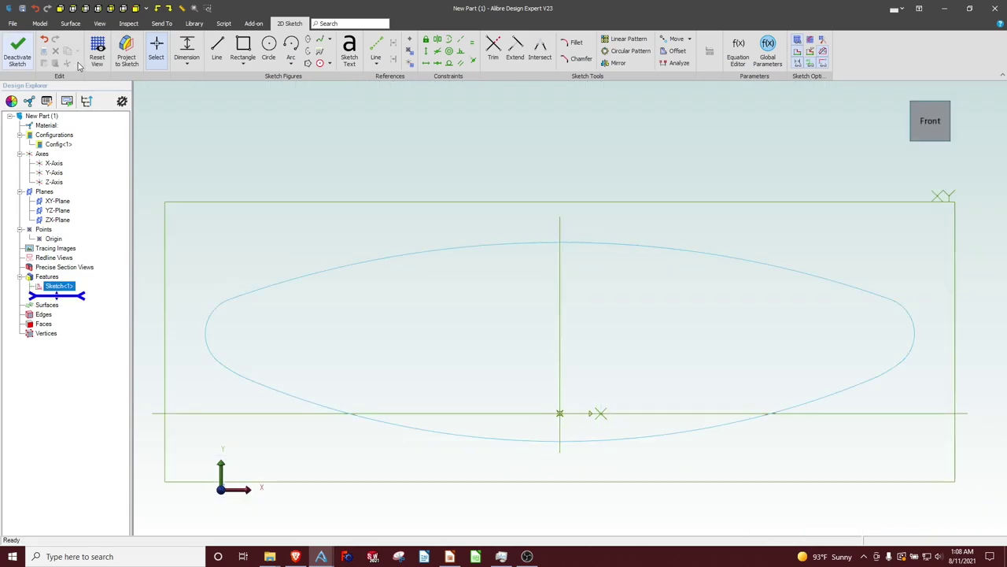
left_click(213, 49)
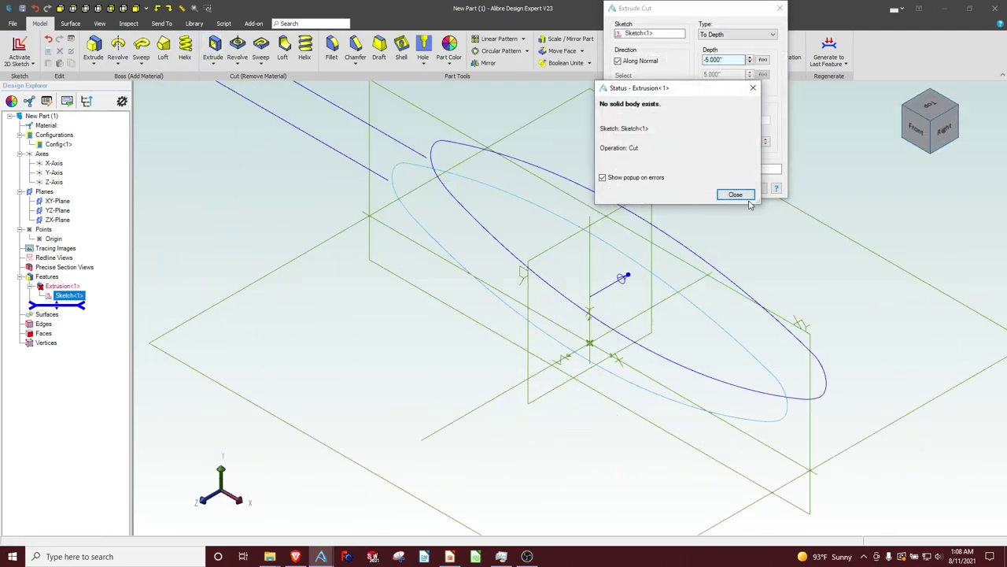
left_click(744, 197)
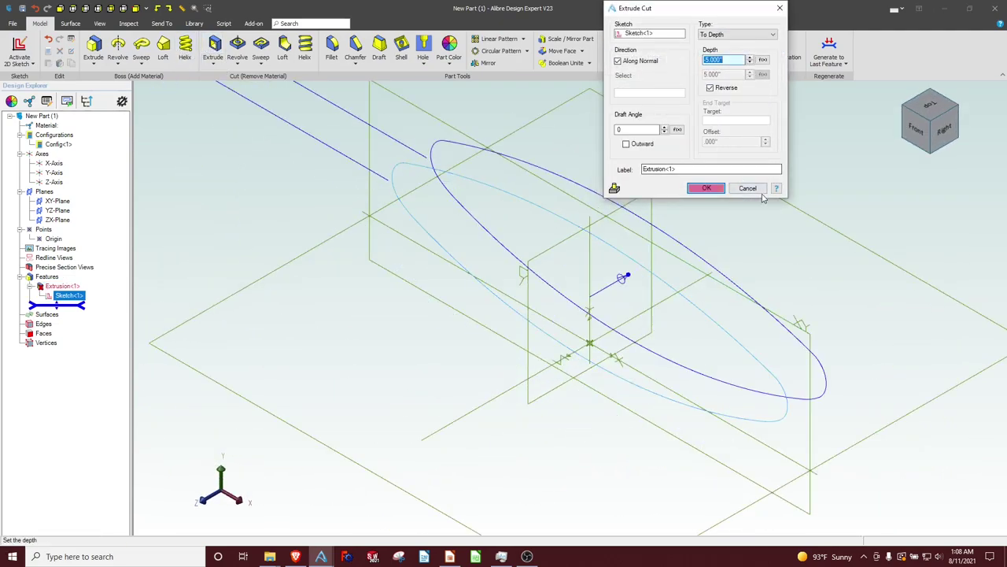
left_click(749, 189)
Extrude the closed profile as a solid boss with the To Depth type and the direction reversed.
left_click(93, 48)
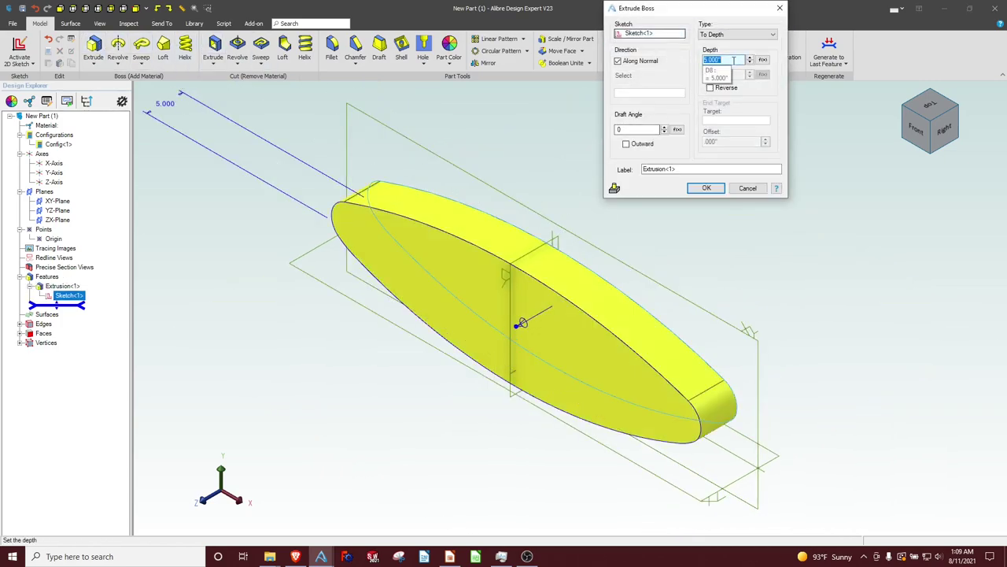
left_click(711, 88)
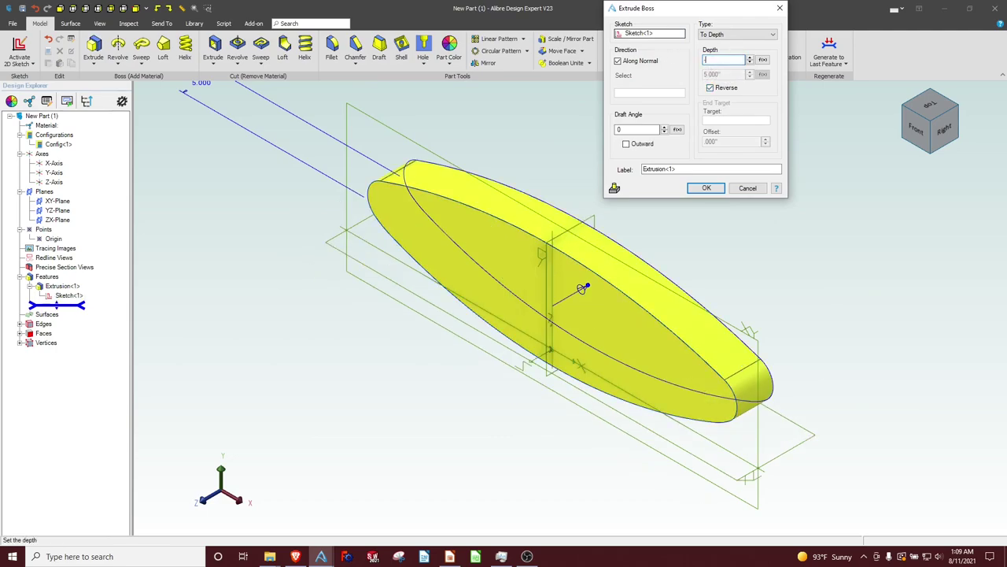
key("Return")
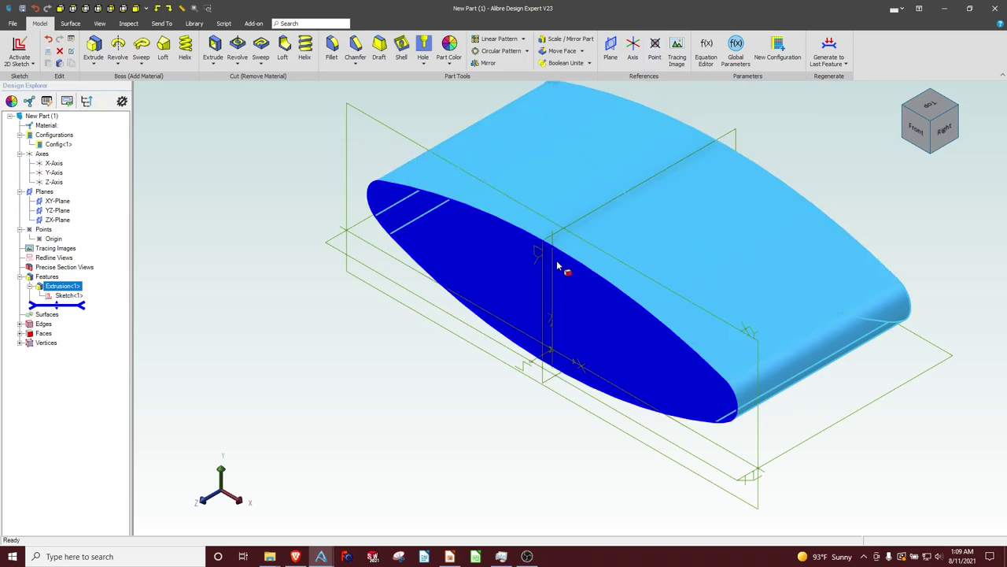
left_click(450, 366)
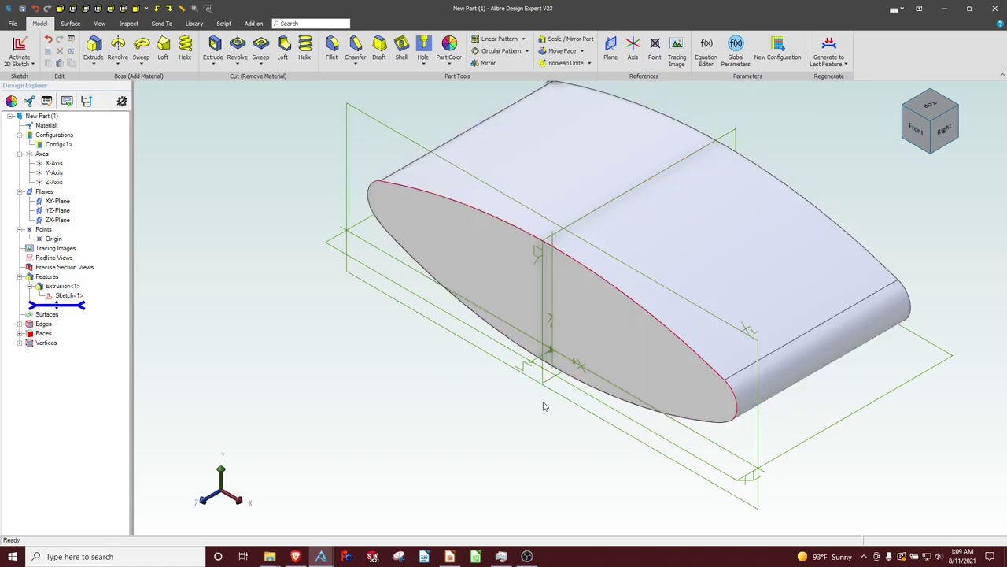
Start a new 2D sketch on the XY plane.
scroll(580, 330, "down", 1)
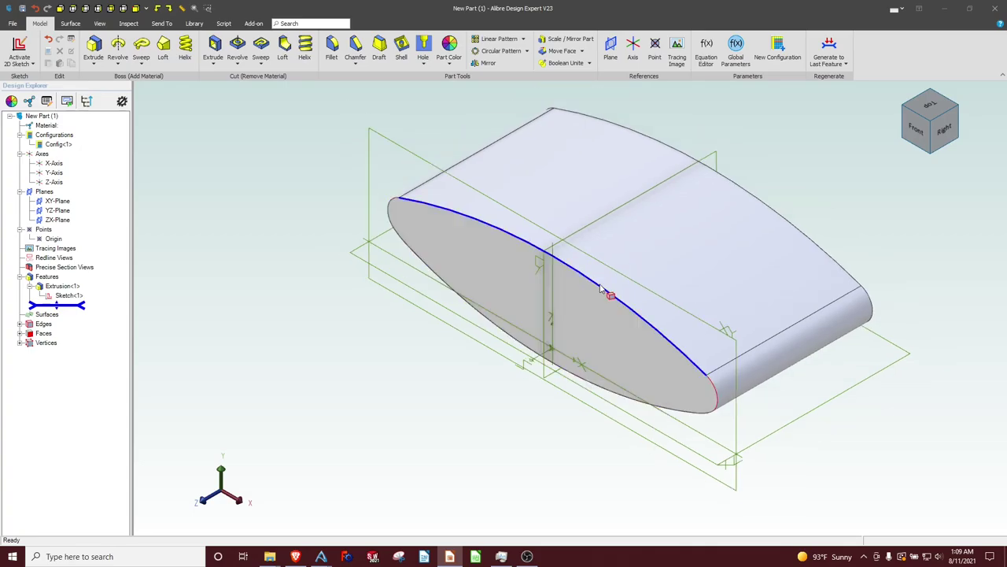
left_click(633, 281)
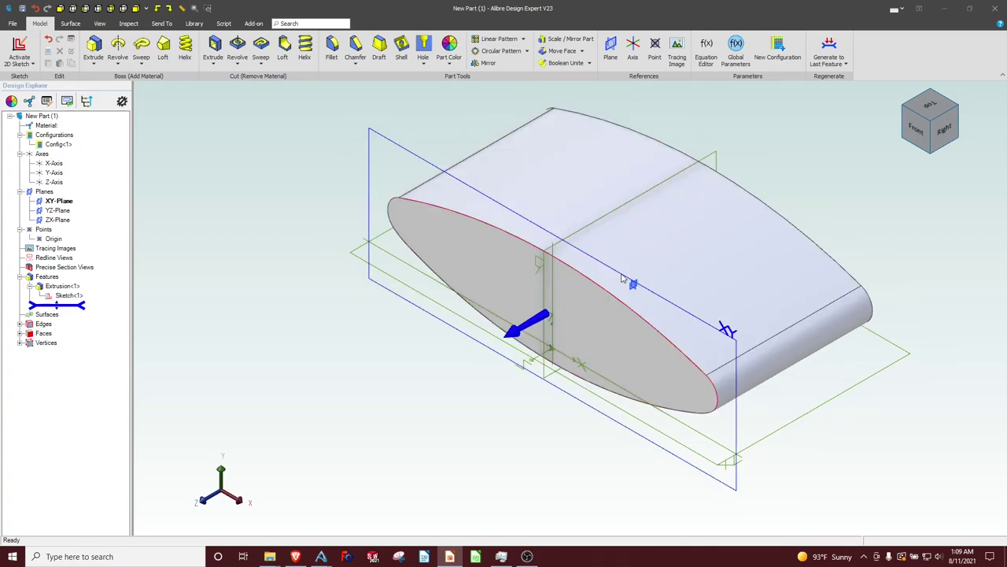
left_click(20, 49)
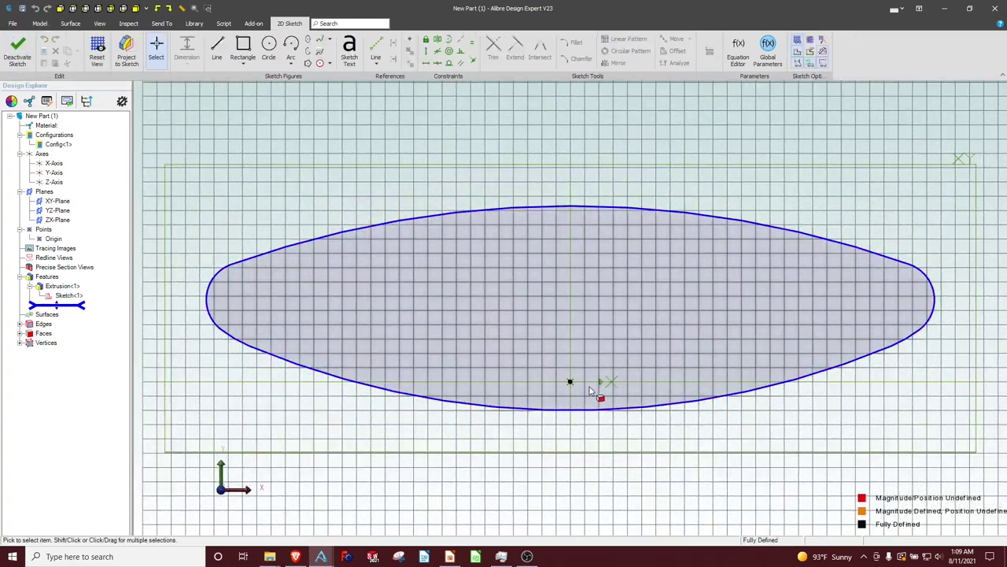
Draw a six-sided regular polygon circumscribed about its helper circle, centred near the profile's lower arc below the origin.
scroll(572, 406, "up", 4)
scroll(572, 407, "up", 5)
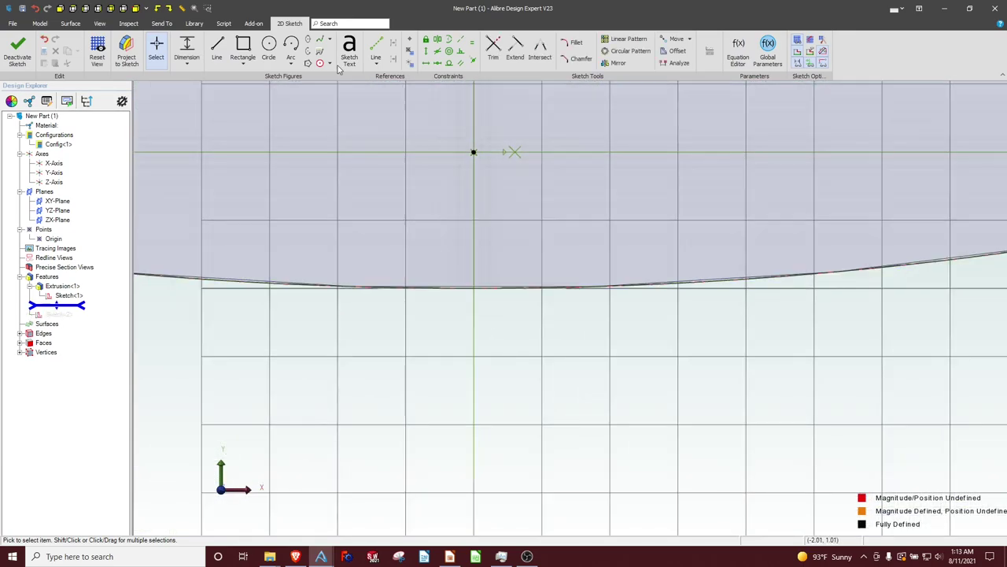
left_click(308, 66)
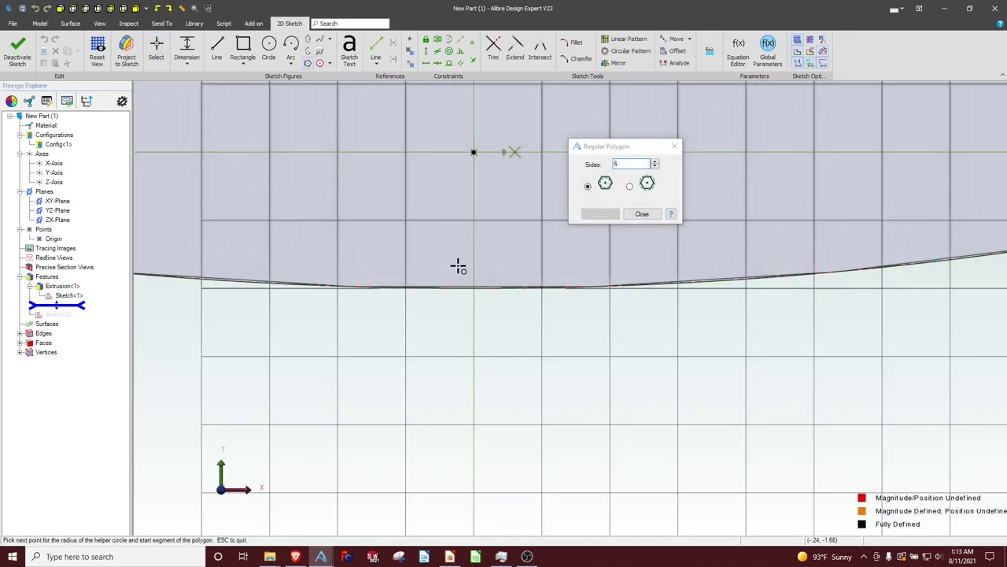
left_click(468, 319)
left_click(600, 213)
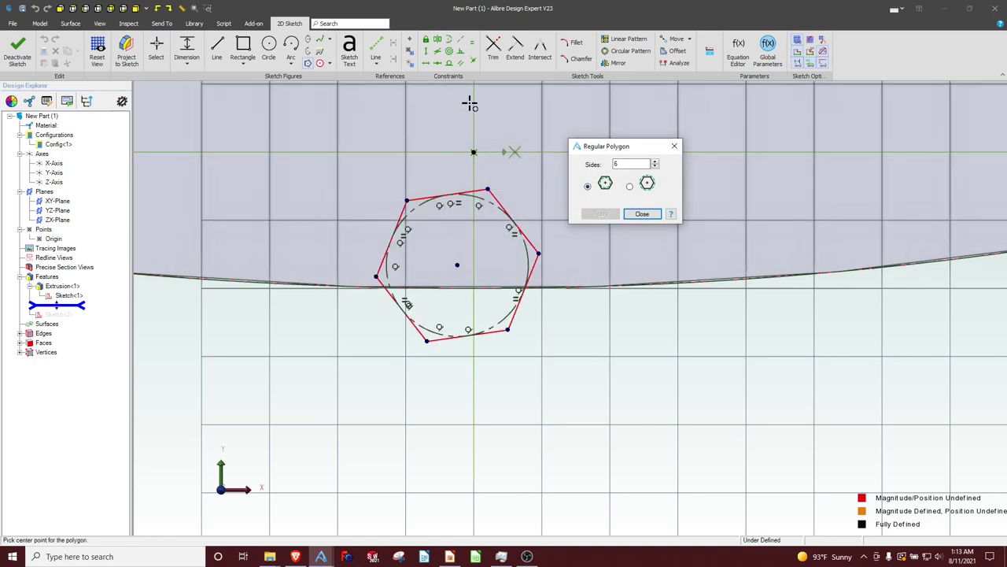
Make the hexagon's upper side horizontal and dimension its height across the flats to 1.000.
left_click(426, 63)
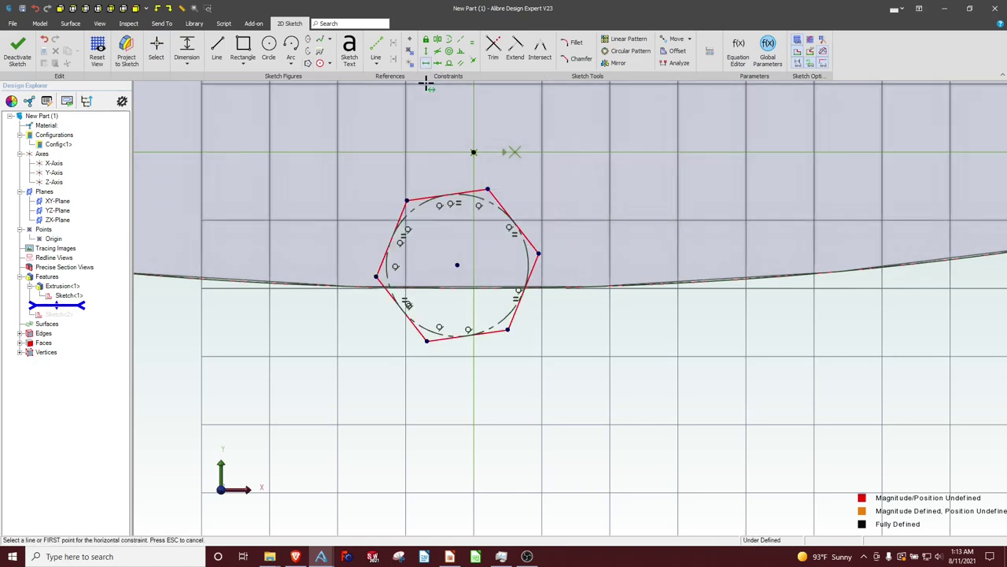
left_click(476, 191)
left_click(186, 47)
left_click(439, 194)
left_click(417, 334)
left_click(293, 235)
type("1")
key("Return")
key("Escape")
Align the hexagon's center vertically with the origin and make it coincident with the profile's lower arc.
left_click(427, 52)
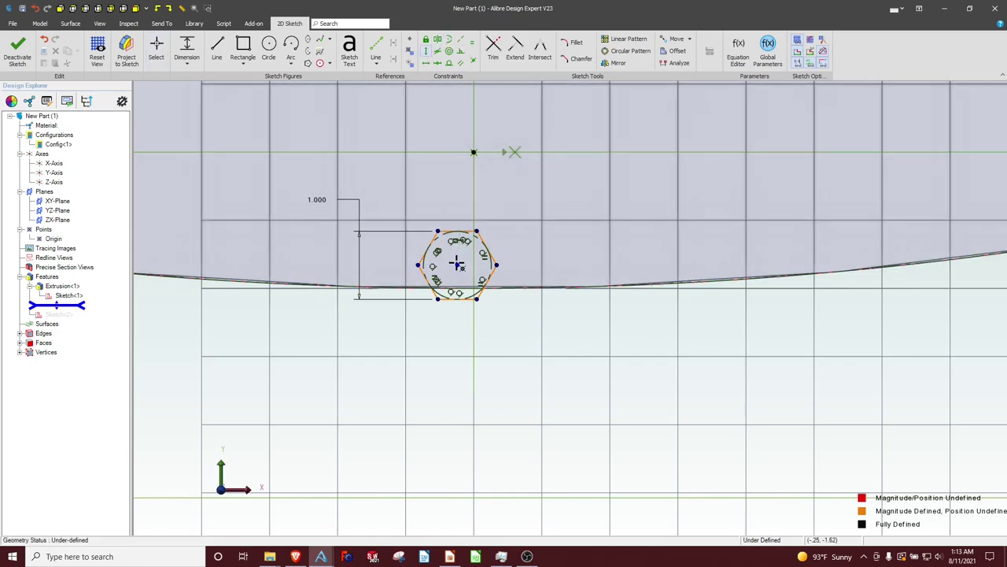
left_click(457, 265)
left_click(473, 152)
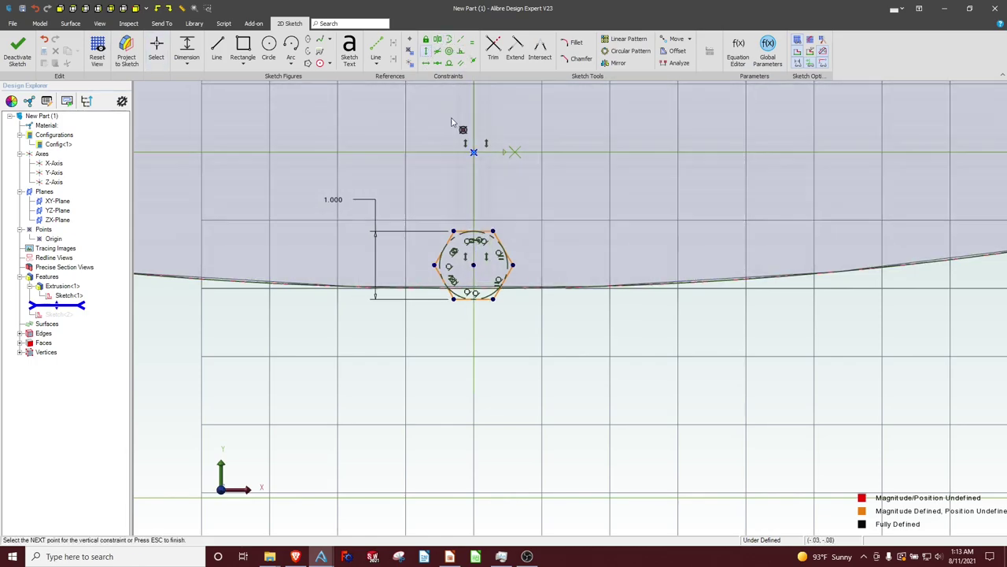
left_click(474, 62)
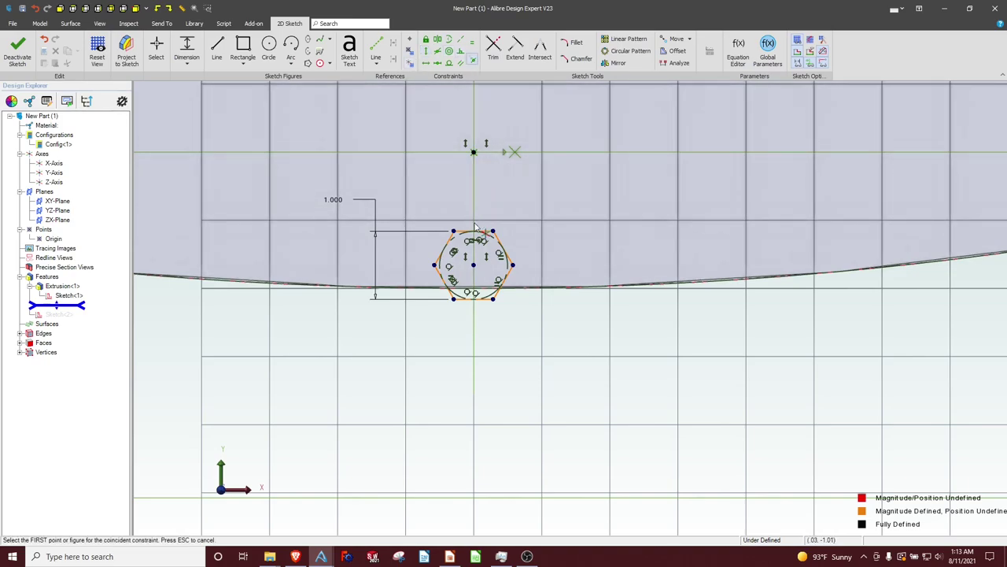
left_click(473, 264)
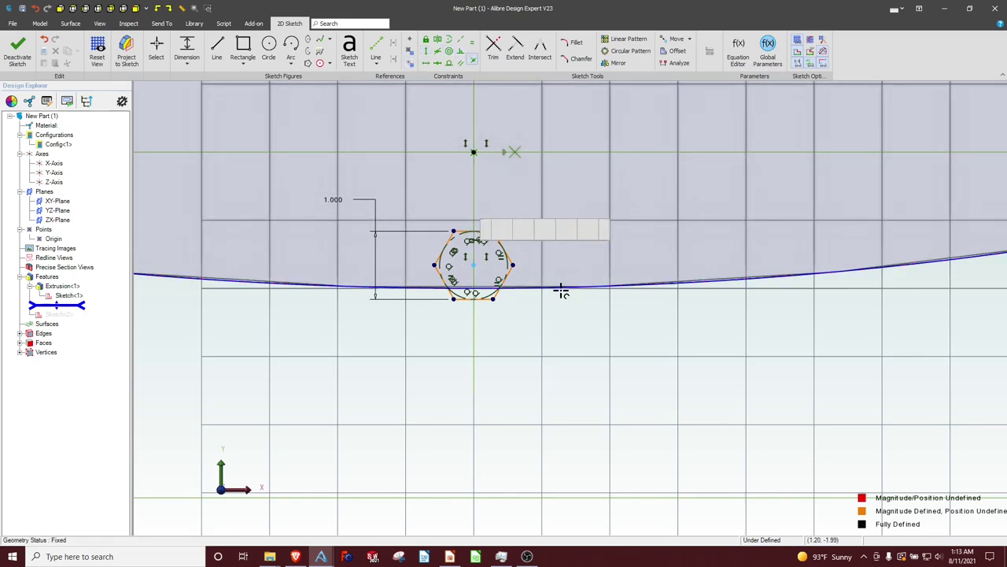
left_click(558, 288)
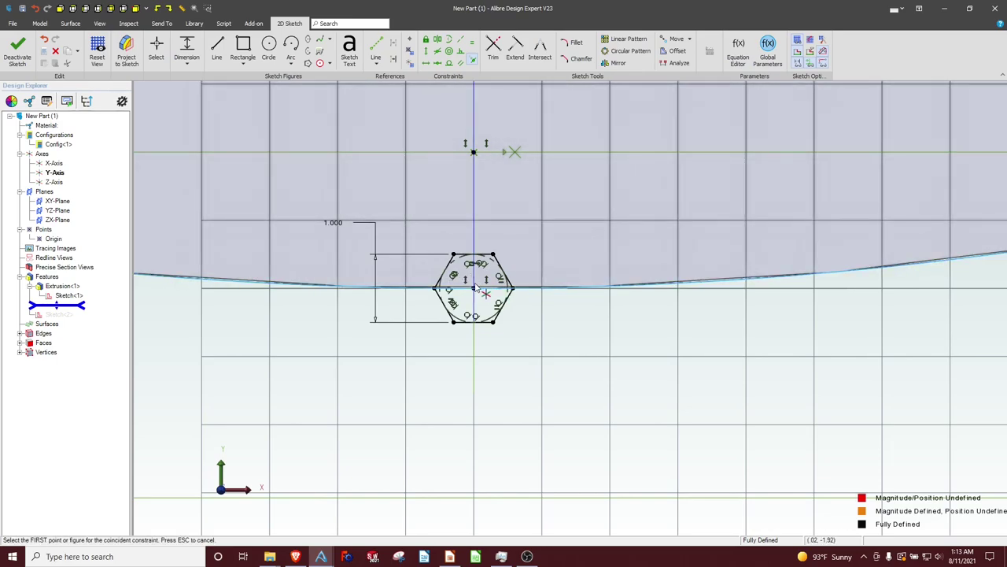
Sketch a closed elongated six-sided outline up and to the right of the hexagon, with a lower side about 1.85 in long.
scroll(510, 290, "down", 3)
scroll(504, 290, "up", 2)
scroll(490, 220, "up", 2)
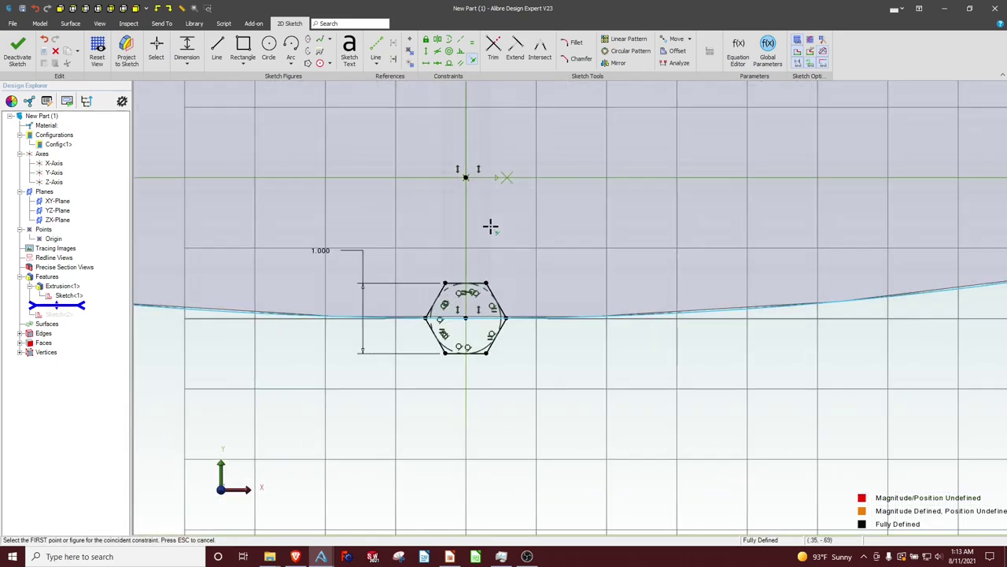
key("l")
left_click(542, 227)
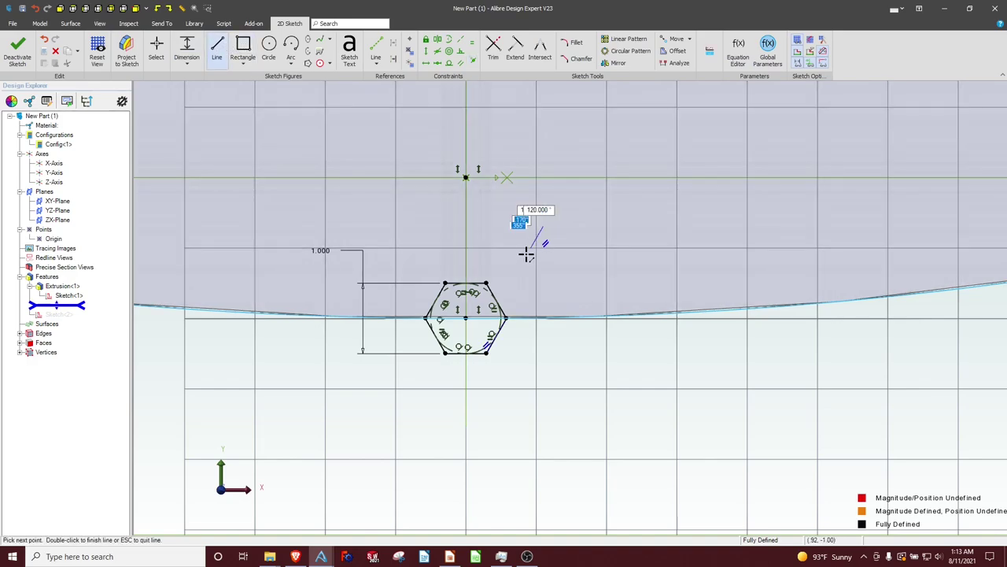
left_click(514, 266)
left_click(539, 304)
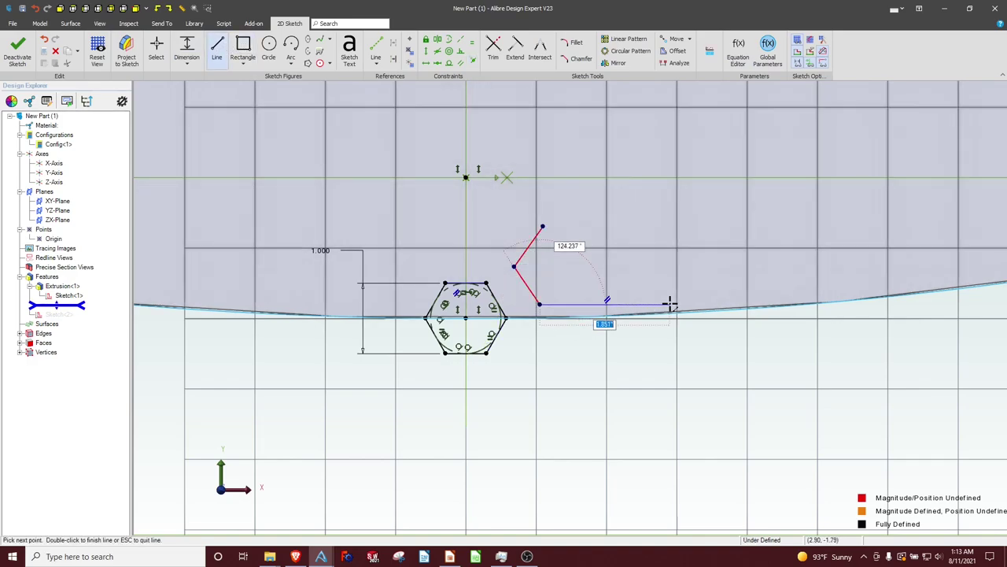
left_click(670, 304)
left_click(704, 269)
left_click(677, 227)
left_click(542, 226)
key("Escape")
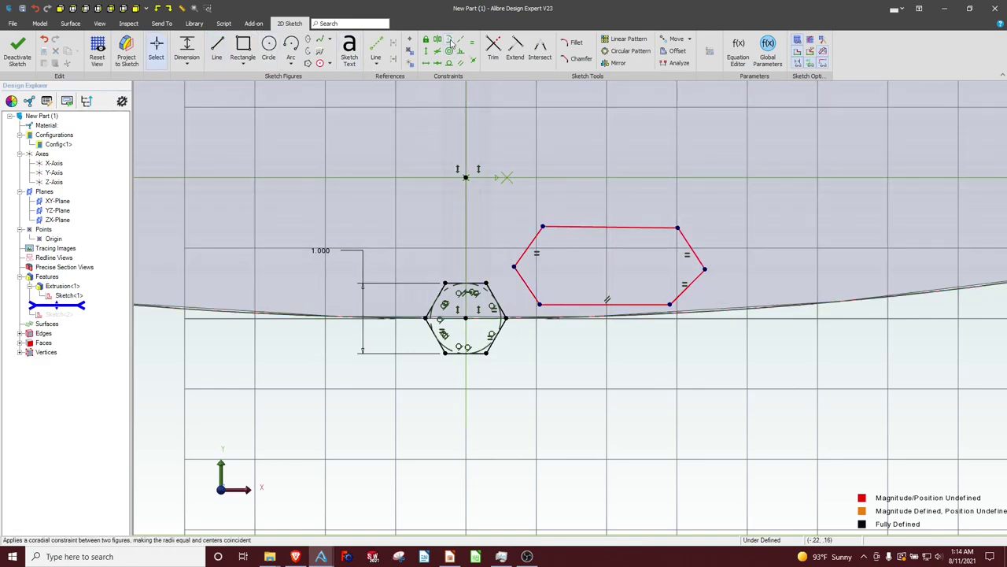
Make the elongated outline's slanted sides equal in length to each other and to the regular hexagon's sides.
left_click(530, 245)
left_click(524, 282)
left_click(687, 286)
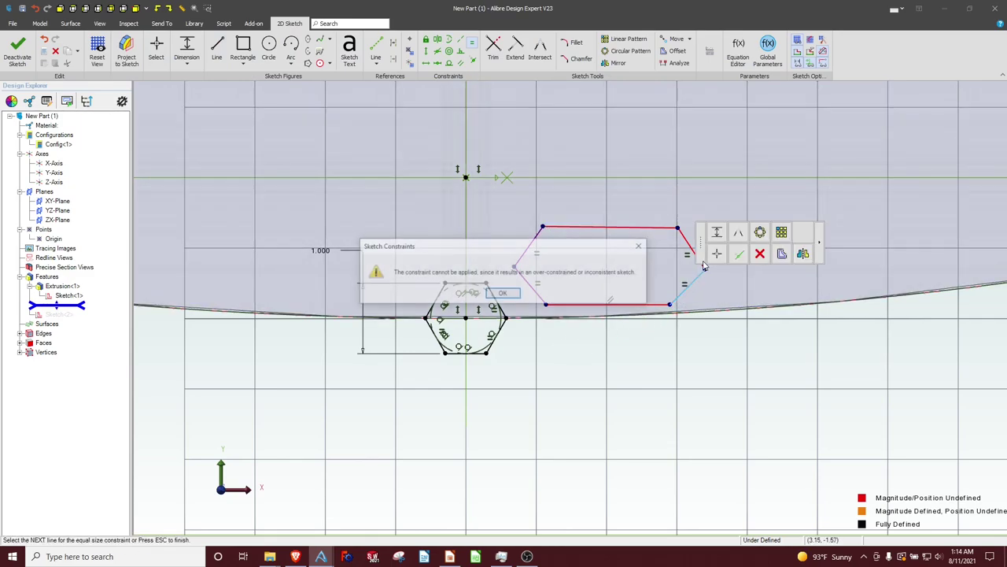
left_click(502, 294)
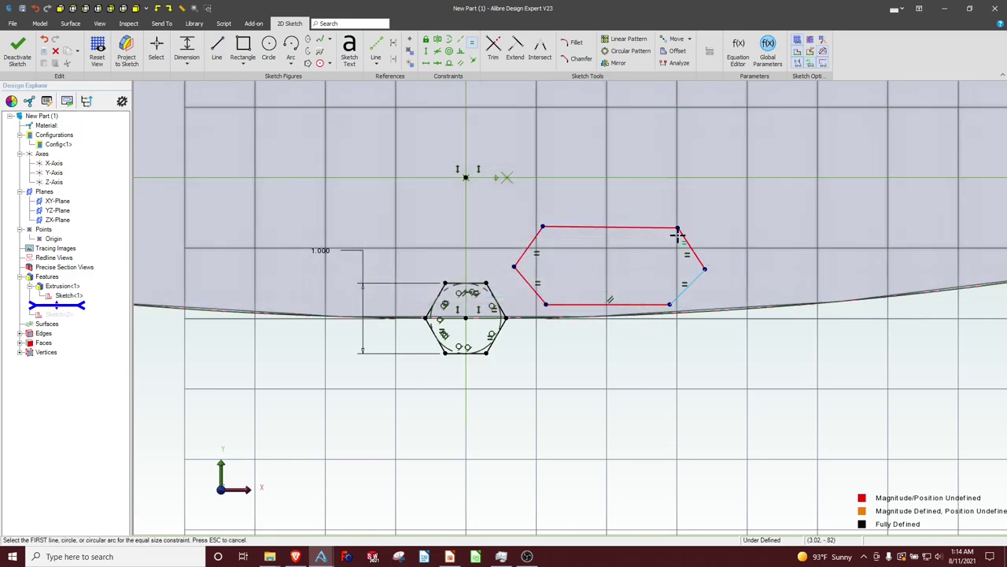
key("Escape")
left_click(521, 281)
left_click(498, 301)
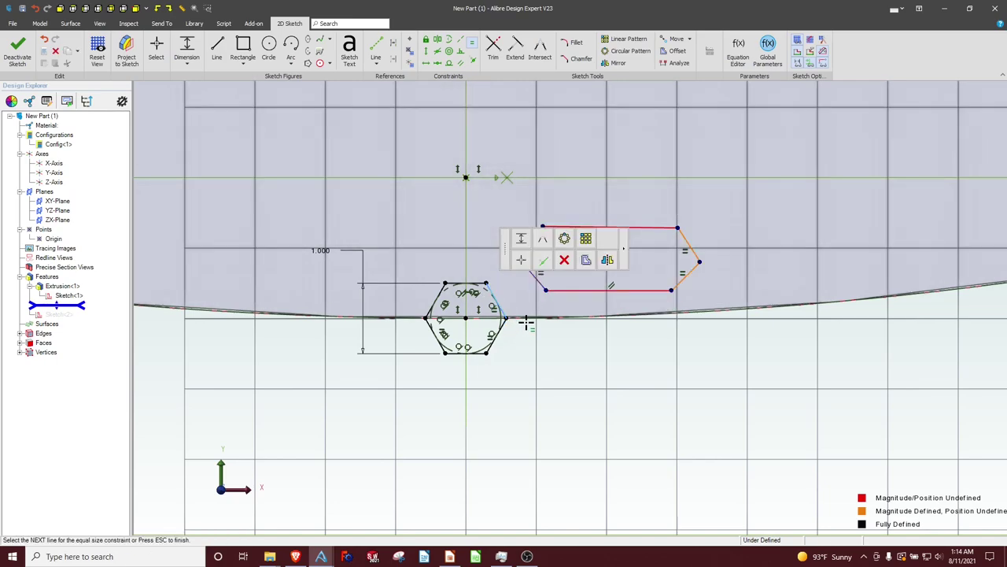
key("Escape")
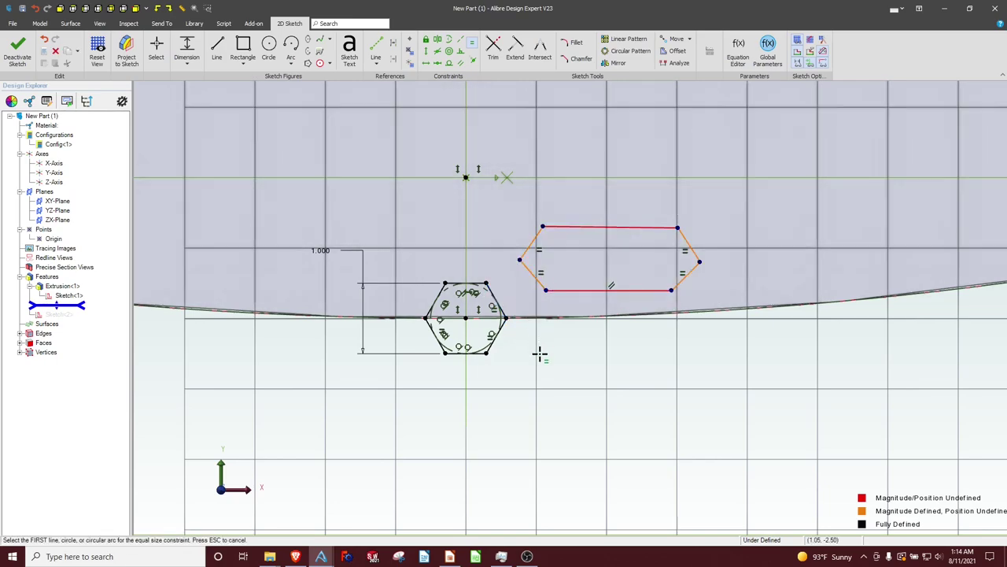
key("Escape")
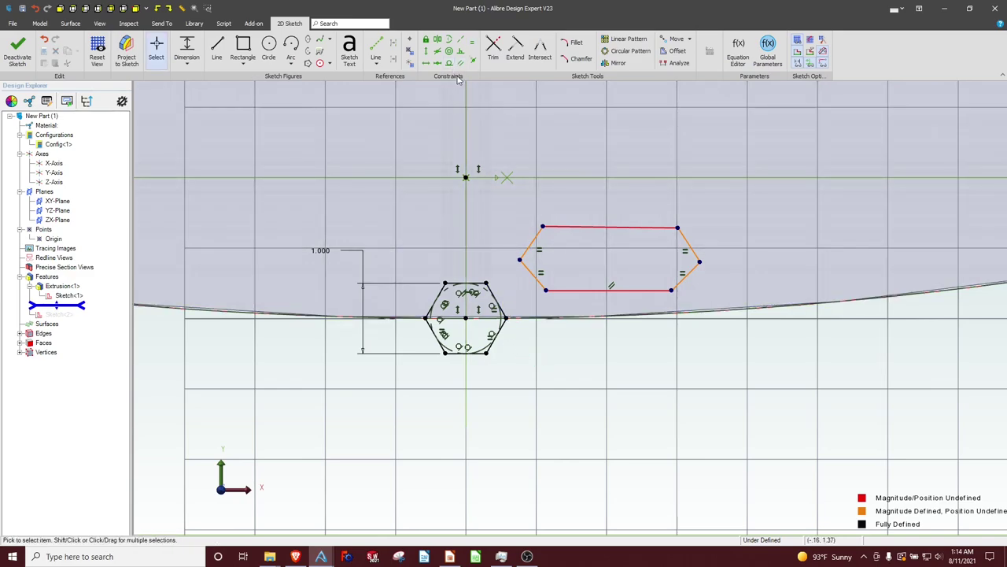
Make the elongated outline's two left slanted sides parallel to the matching slanted sides of the regular hexagon.
left_click(459, 65)
left_click(497, 300)
left_click(532, 286)
left_click(528, 242)
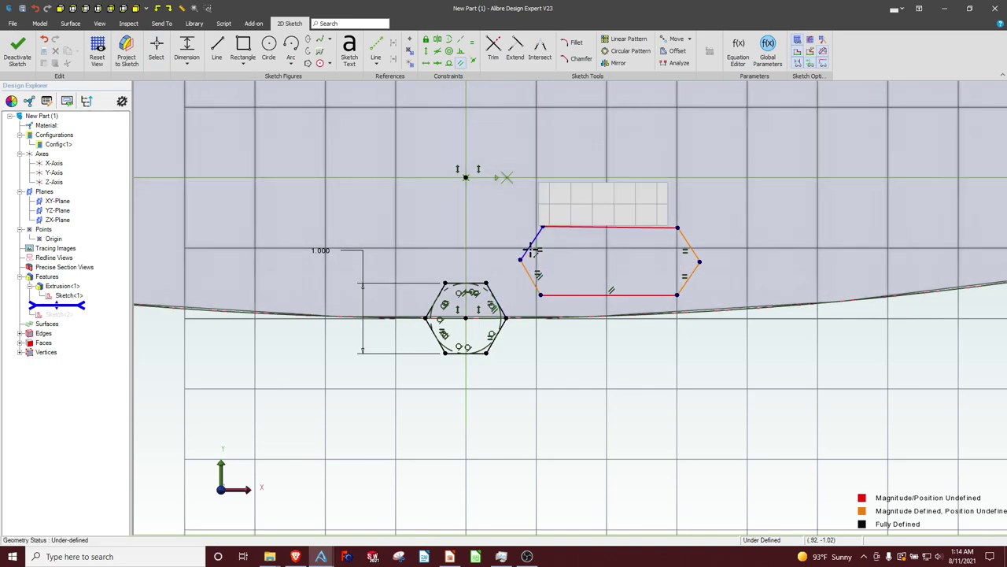
left_click(432, 307)
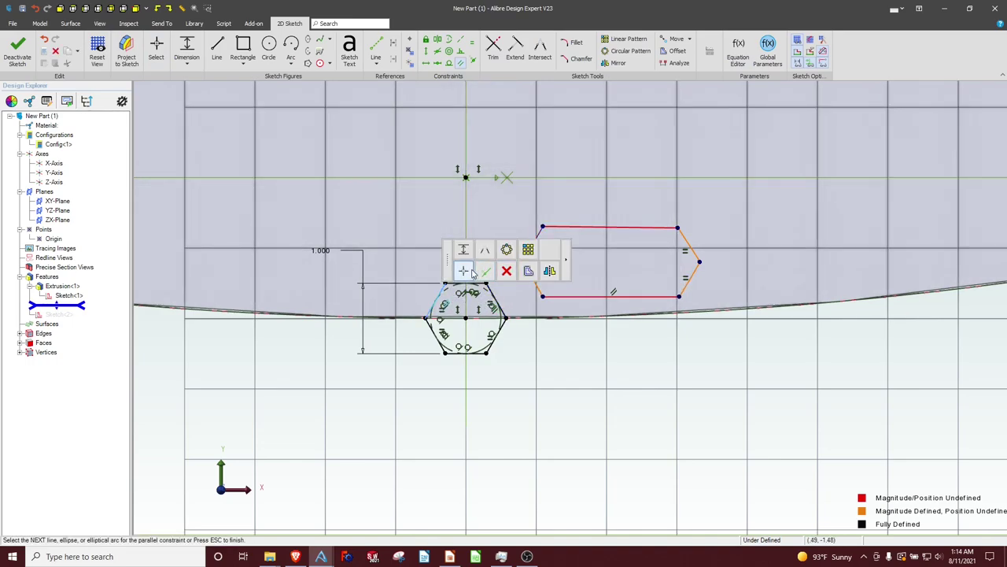
left_click(500, 327)
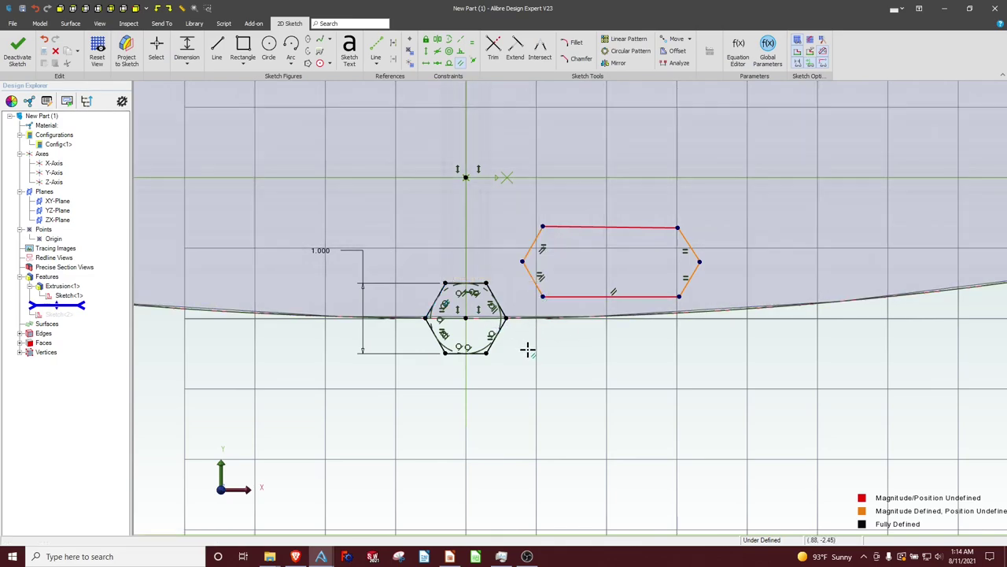
key("Escape")
Dimension the gap between the facing parallel sides of the regular hexagon and the elongated outline to 0.100.
scroll(481, 299, "down", 2)
scroll(479, 294, "up", 4)
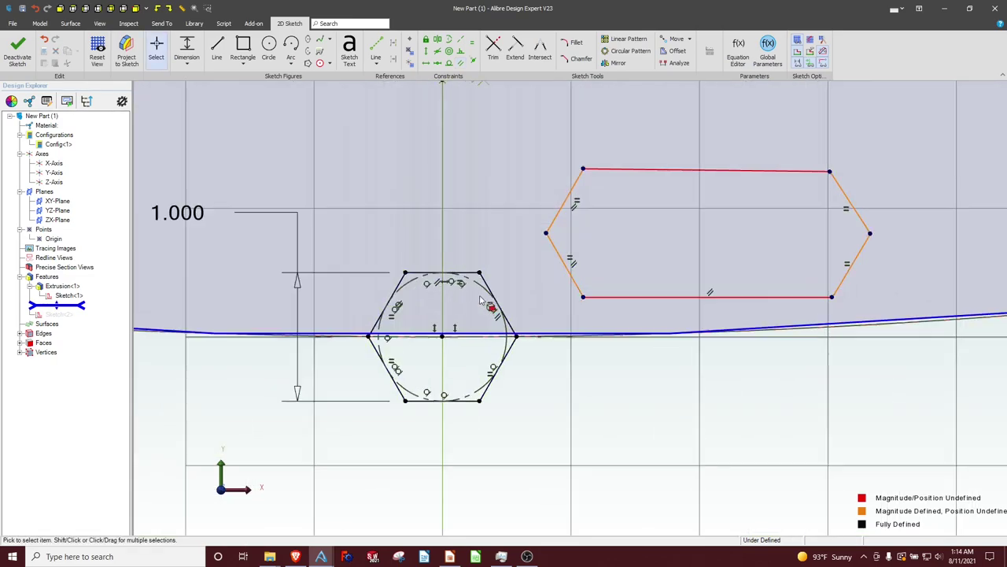
scroll(478, 294, "up", 2)
scroll(472, 299, "down", 2)
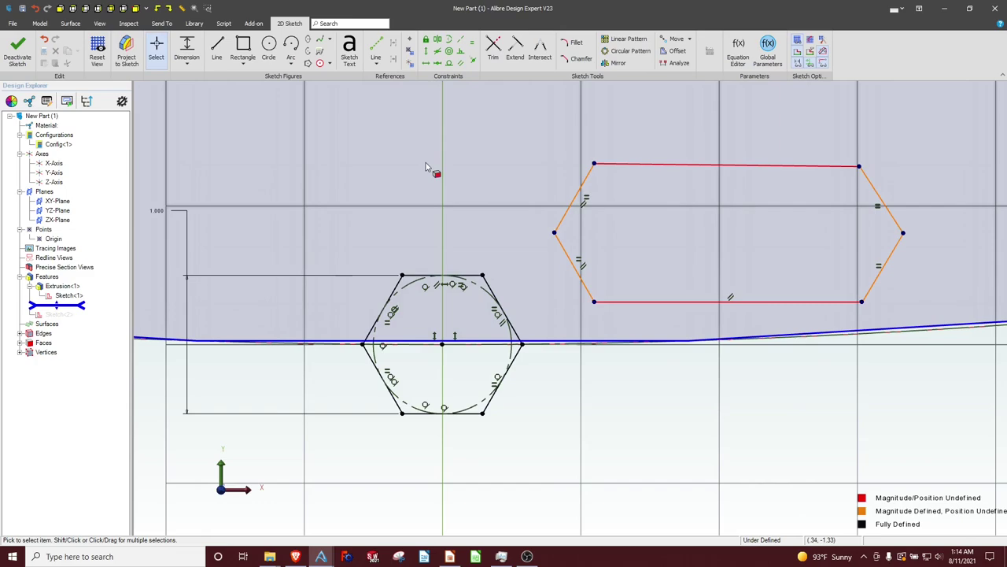
left_click(218, 48)
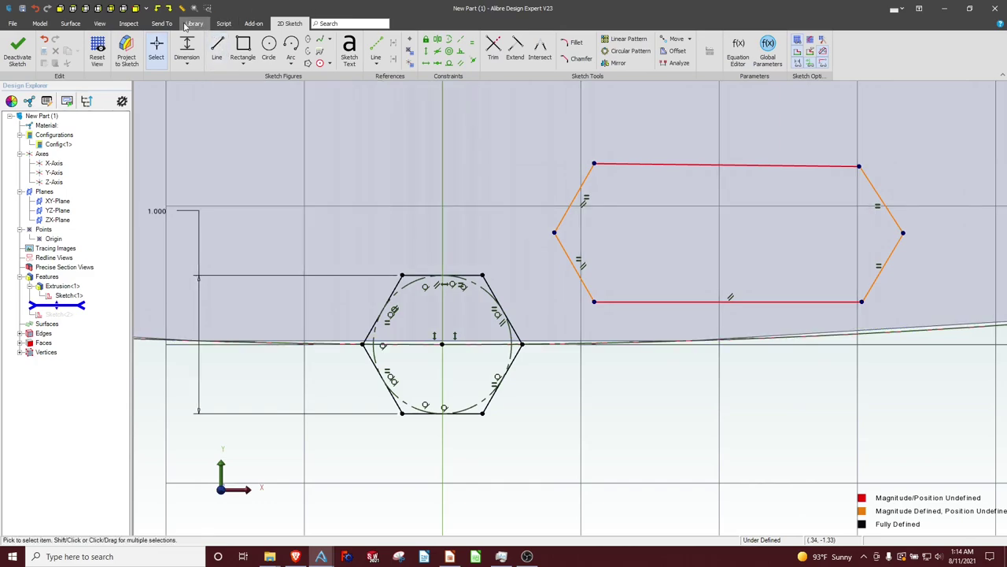
left_click(496, 296)
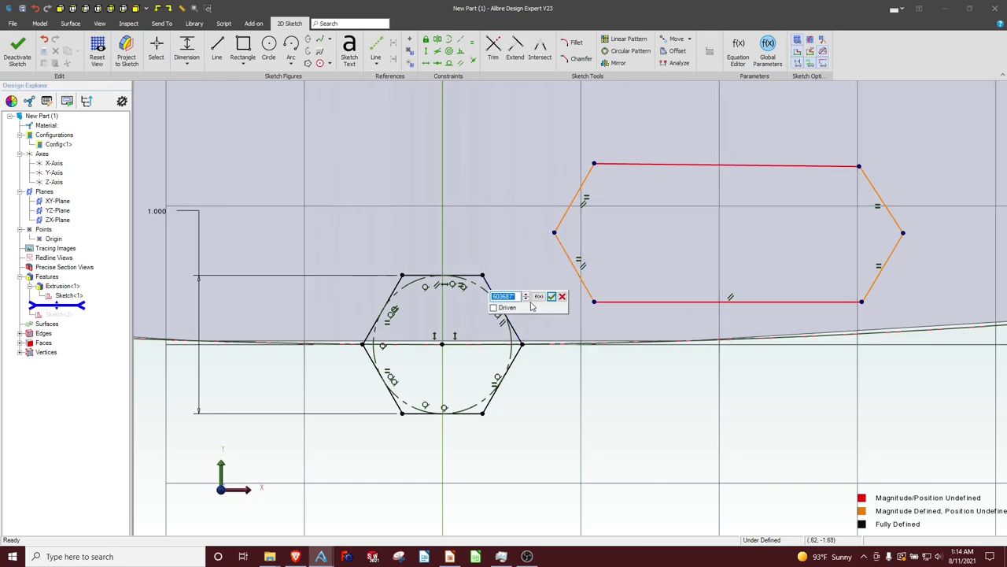
key("Return")
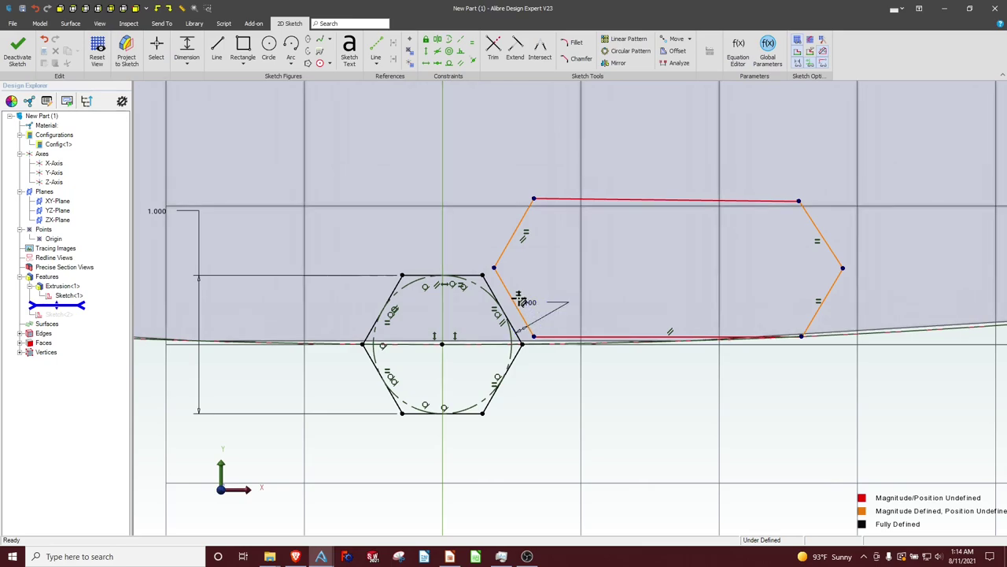
Dimension the elongated outline's upper side to a length of 2.000.
left_click(589, 201)
left_click(595, 163)
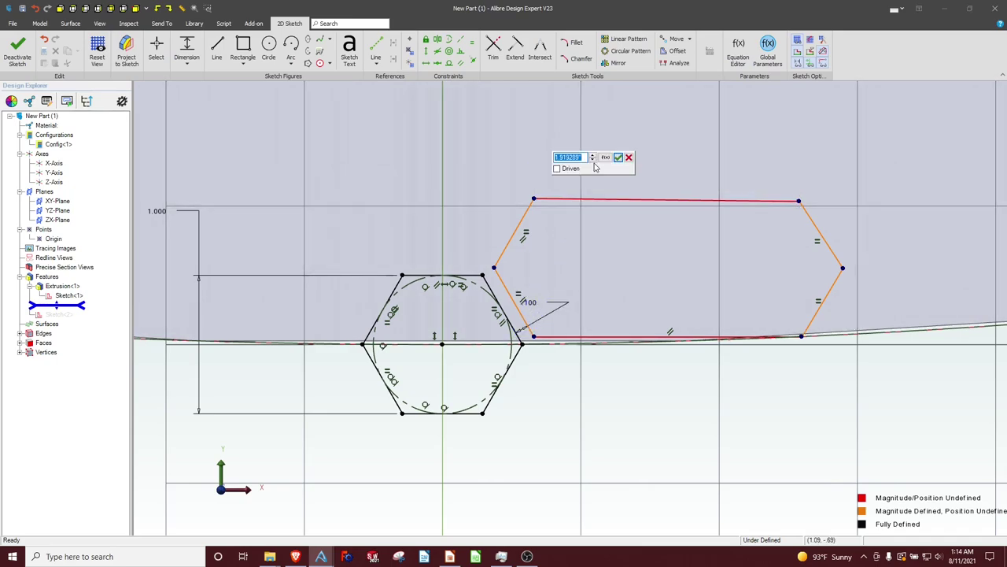
type("2")
key("Return")
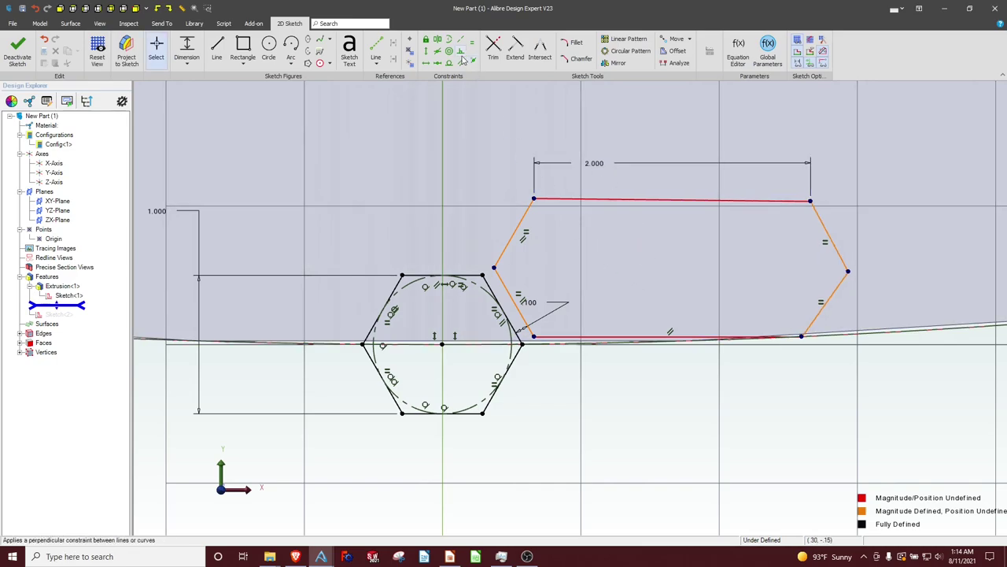
Try to apply a horizontal constraint to the elongated outline's lower side.
left_click(437, 51)
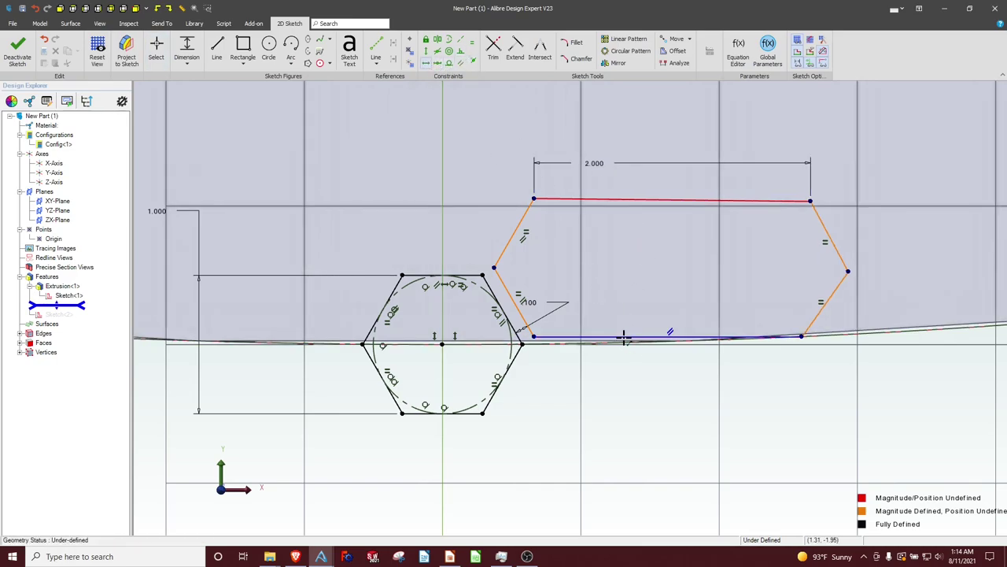
left_click(623, 337)
left_click(501, 293)
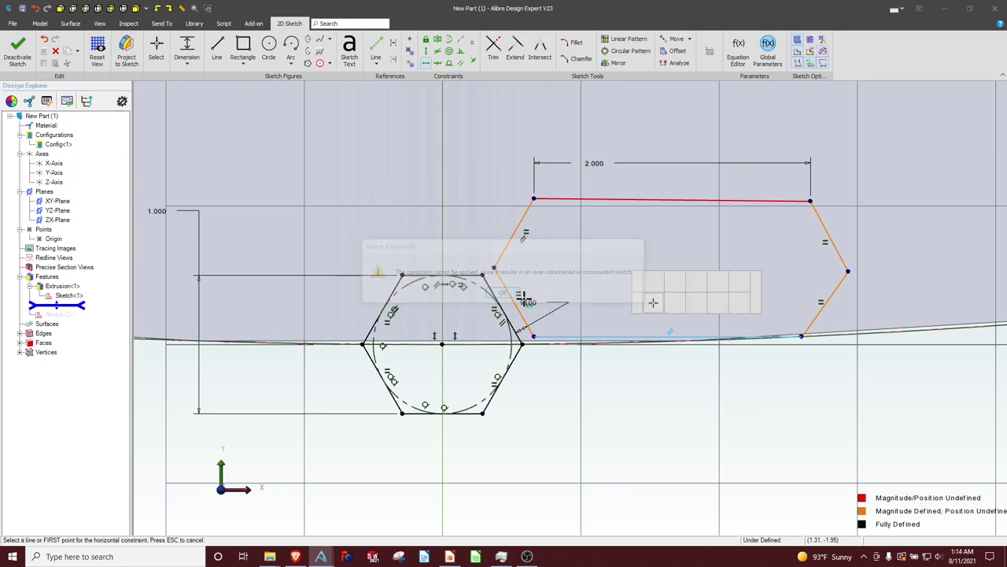
key("Escape")
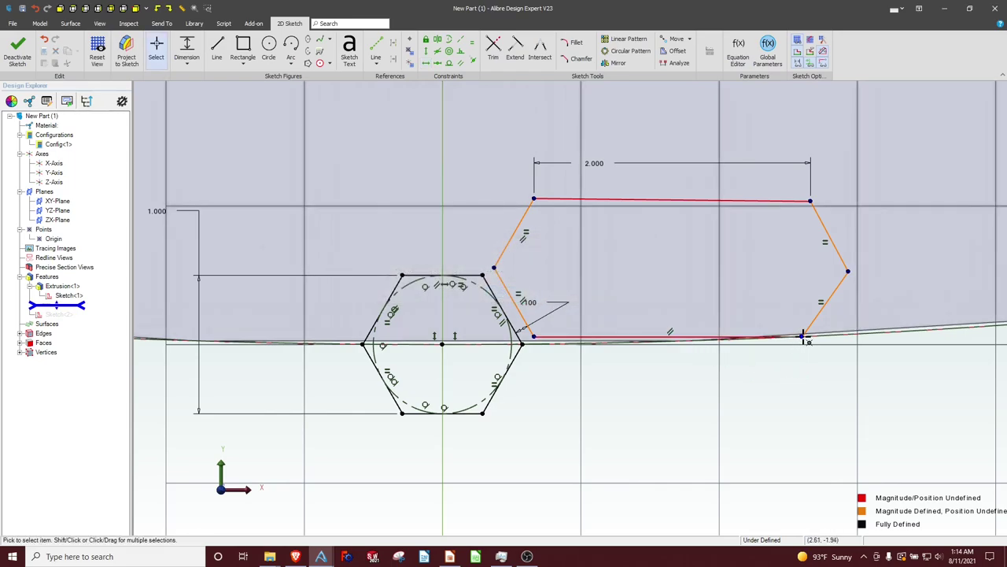
Shift the elongated outline's lower right vertex slightly, and make its lower and upper long sides equal in length.
mouse_move(804, 339)
left_mouse_down()
mouse_move(853, 344)
mouse_move(798, 336)
left_mouse_up()
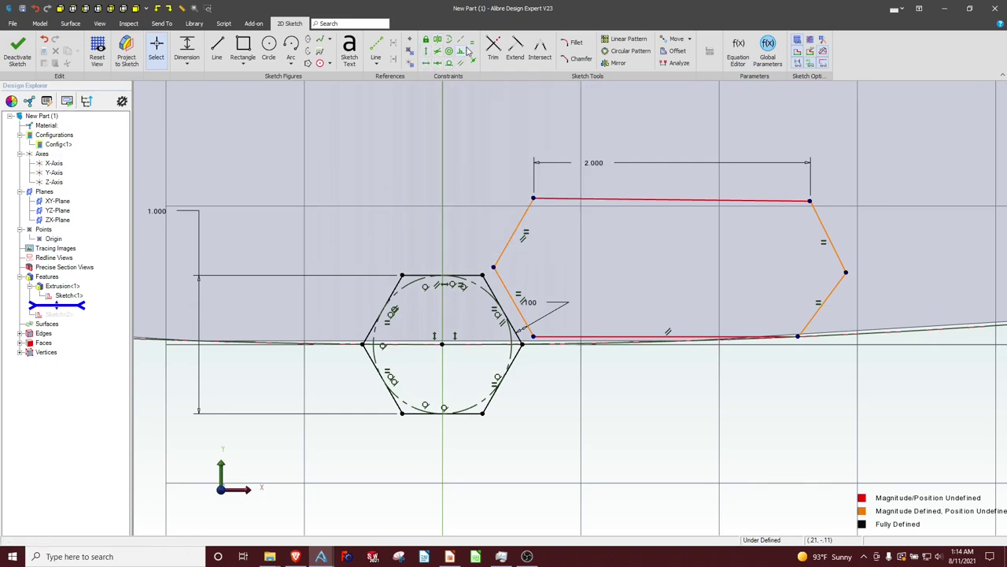
left_click(472, 42)
left_click(650, 336)
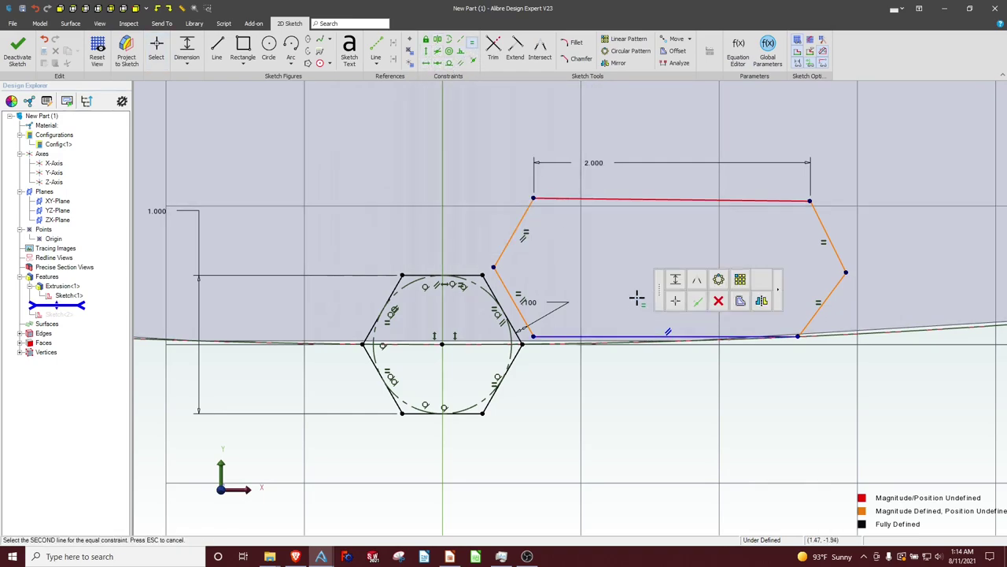
left_click(638, 200)
key("Escape")
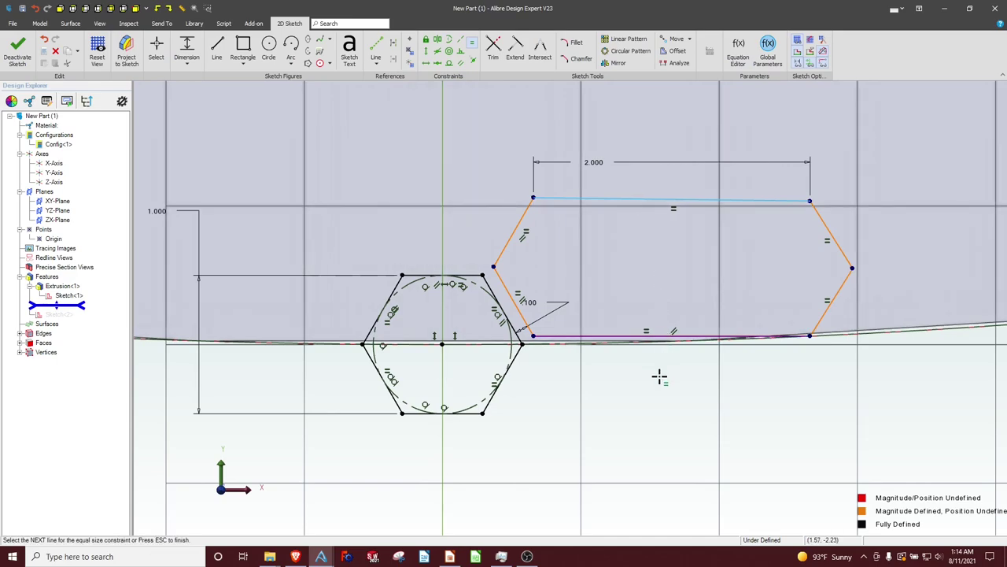
key("Escape")
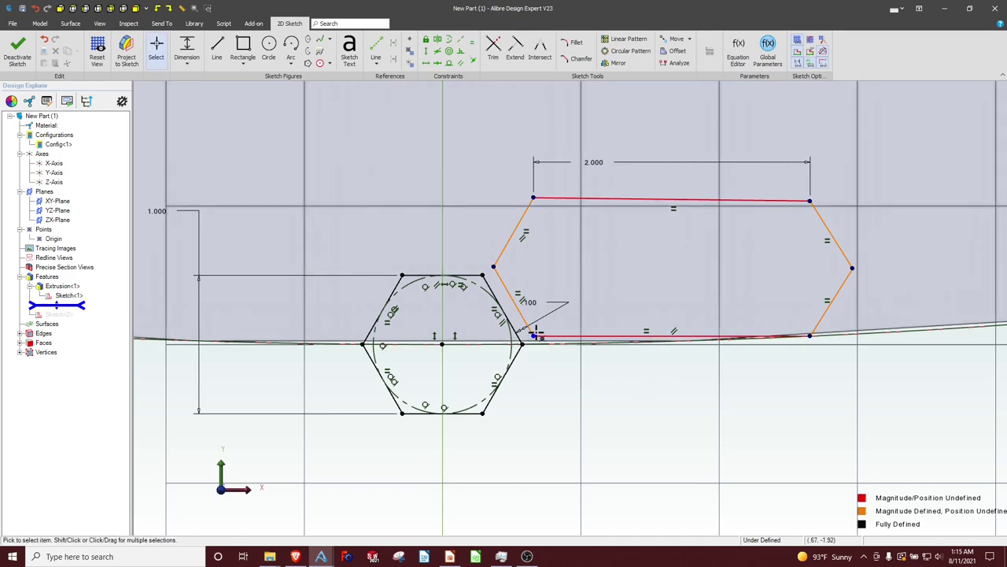
Apply a horizontal constraint to the elongated outline's upper side.
mouse_move(540, 326)
left_mouse_down()
mouse_move(567, 308)
mouse_move(654, 306)
mouse_move(654, 227)
left_mouse_up()
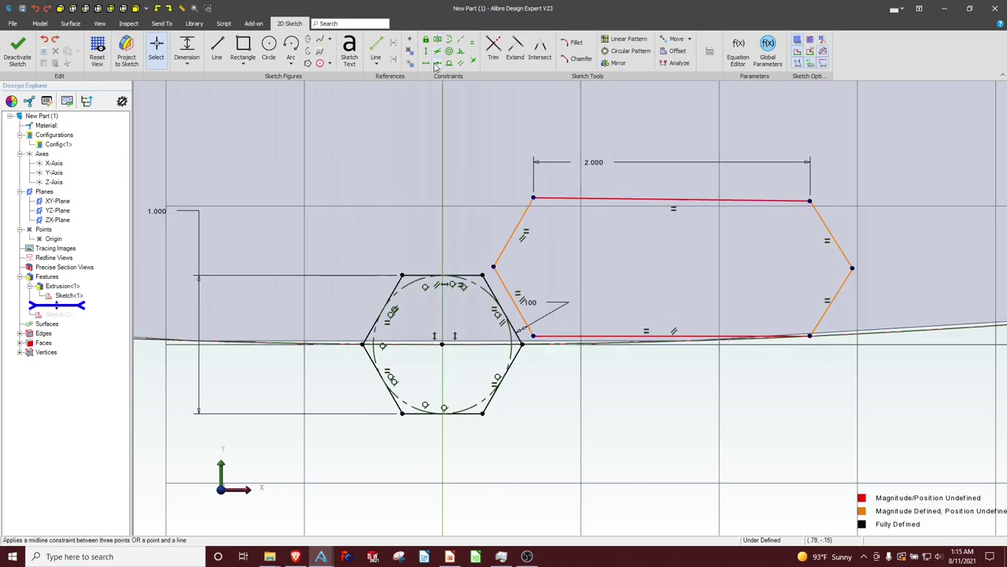
left_click(602, 201)
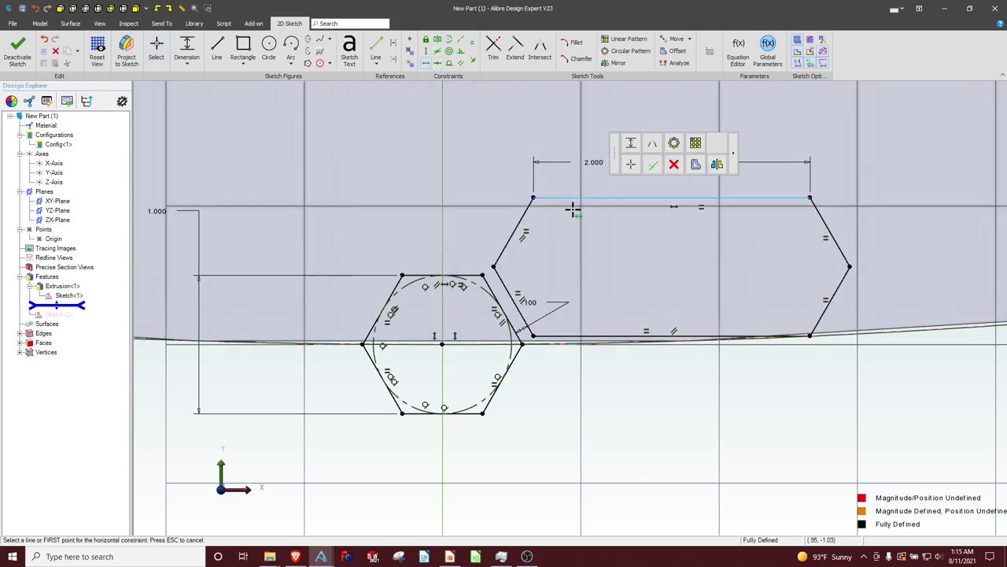
left_click(465, 192)
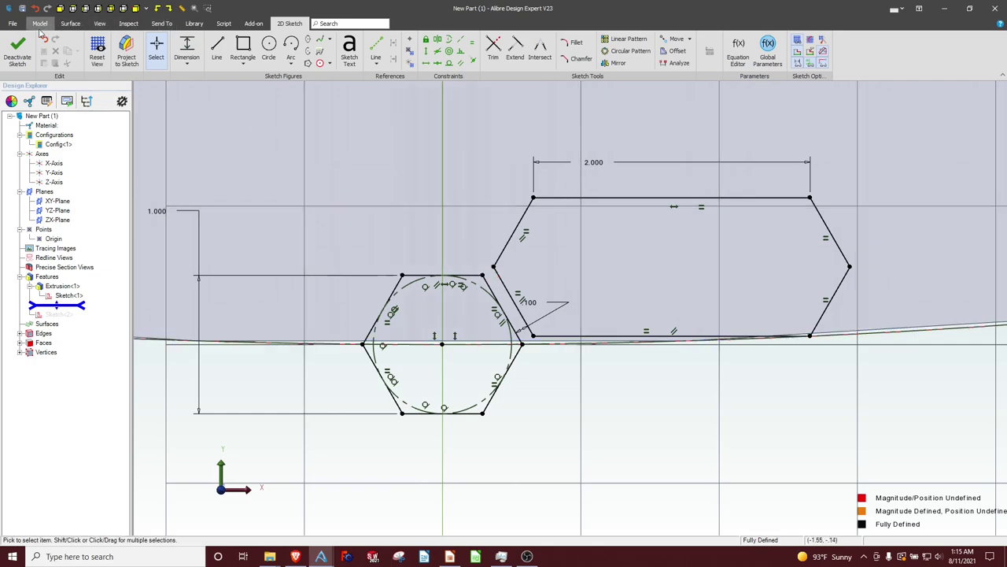
Finish the sketch and cut the regular and elongated hexagons through all of the extruded body.
left_click(17, 48)
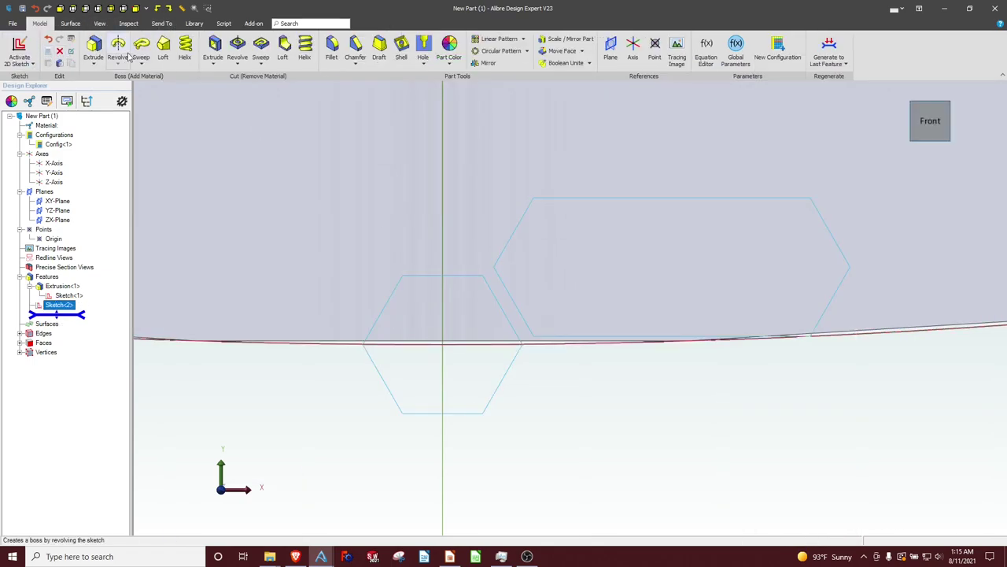
left_click(213, 49)
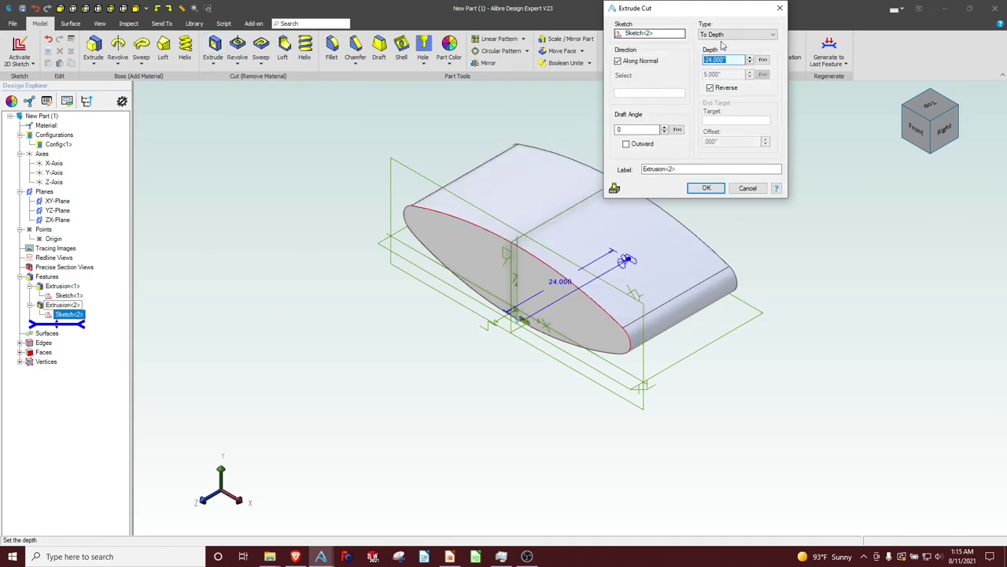
left_click(723, 38)
left_click(724, 58)
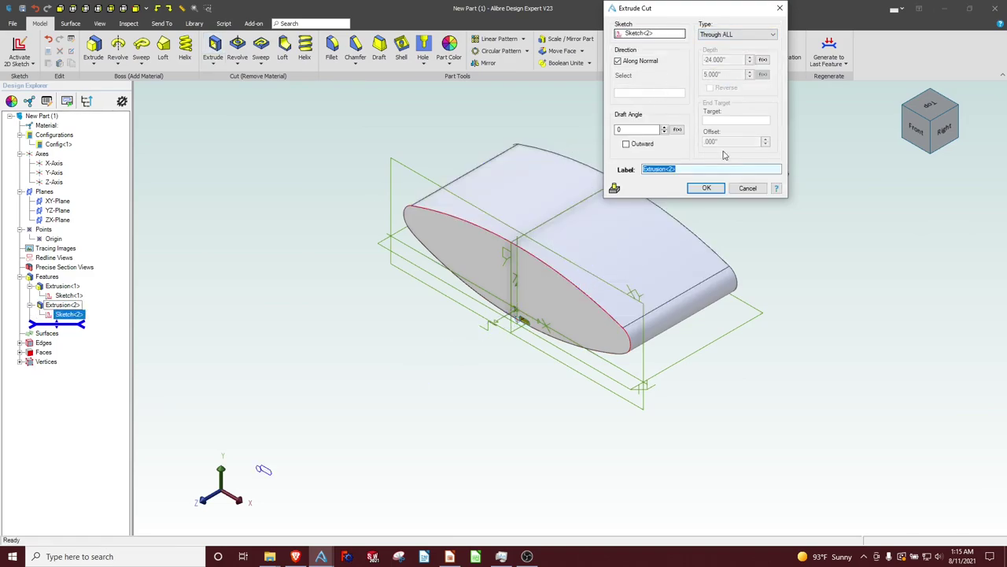
left_click(705, 192)
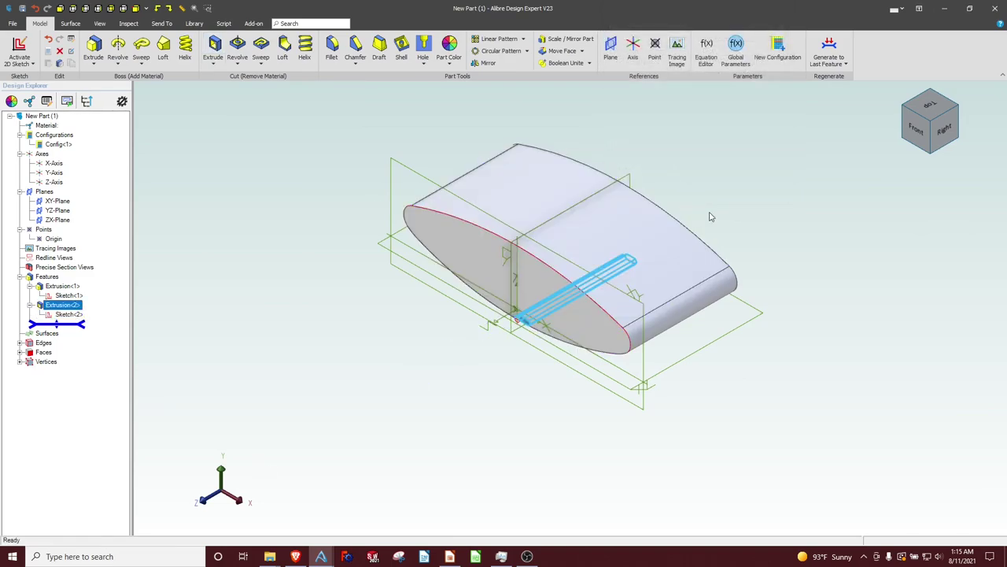
Examine the two hexagonal cuts along the body's lower edge, from the front and from slightly below.
left_click(917, 130)
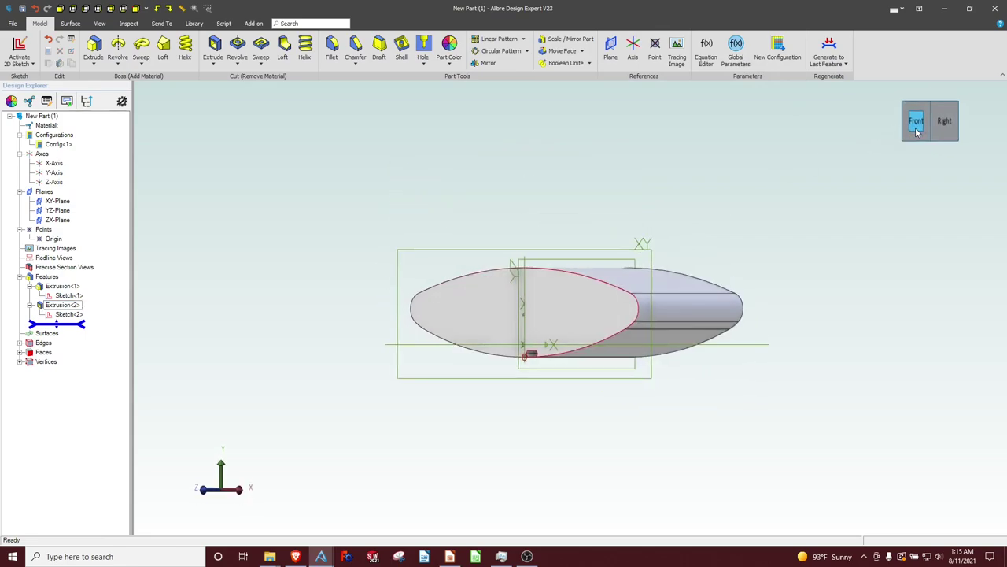
scroll(573, 344, "down", 2)
scroll(590, 348, "up", 6)
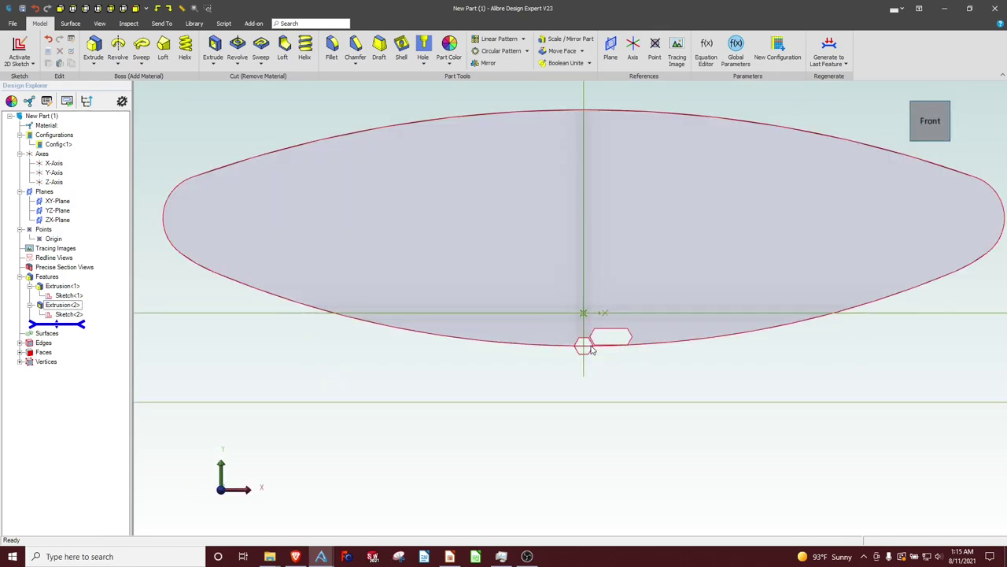
scroll(596, 350, "up", 2)
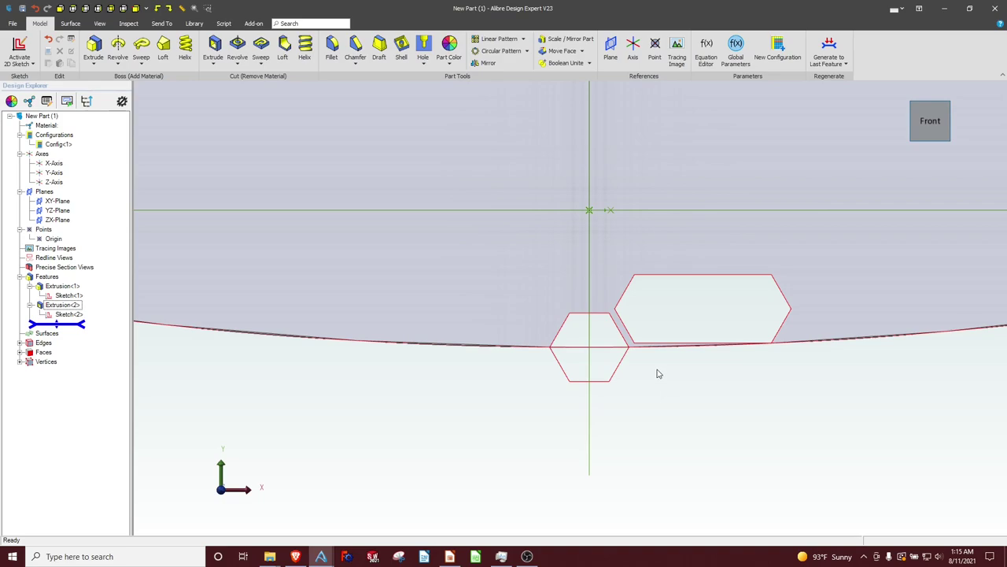
scroll(653, 386, "down", 5)
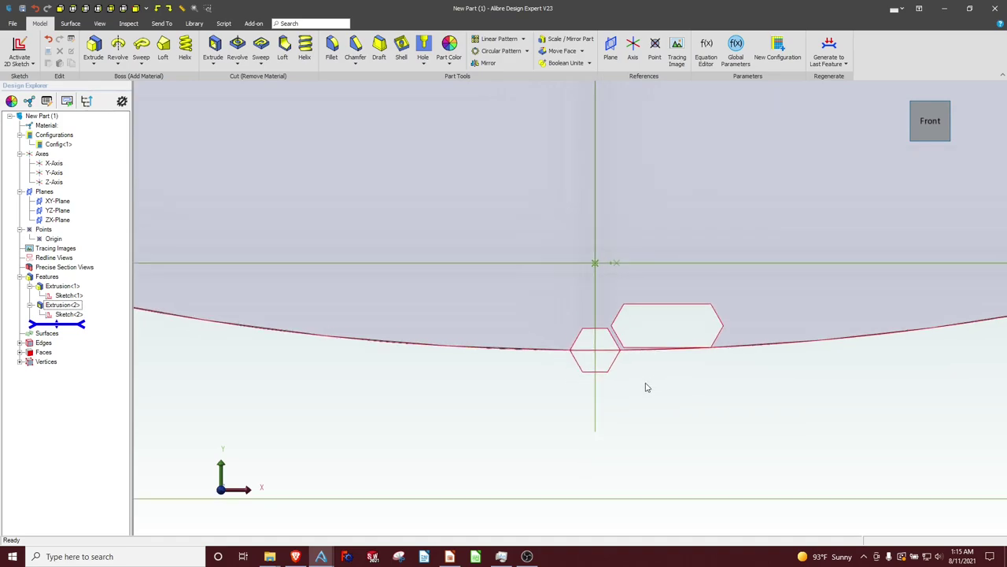
middle_click_drag(647, 385, 644, 377)
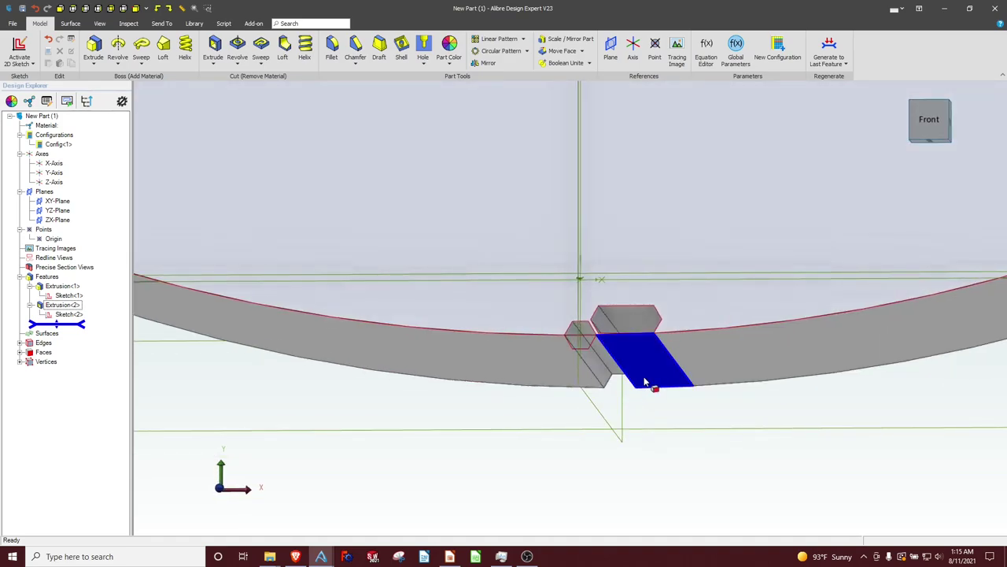
scroll(622, 362, "up", 4)
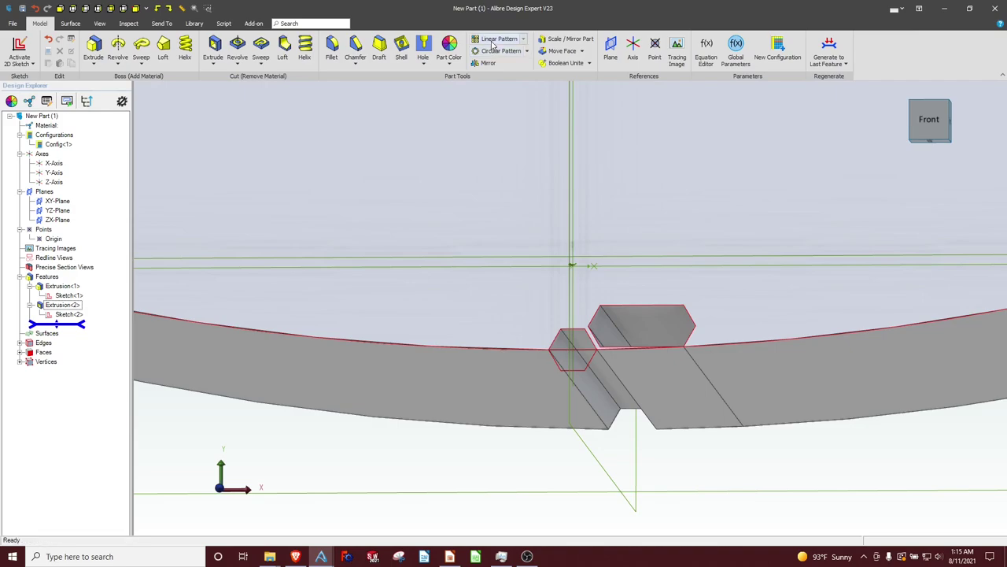
Set up a linear pattern of the hexagon cut along the Y-axis with 1.100" spacing and 4 instances.
left_click(497, 38)
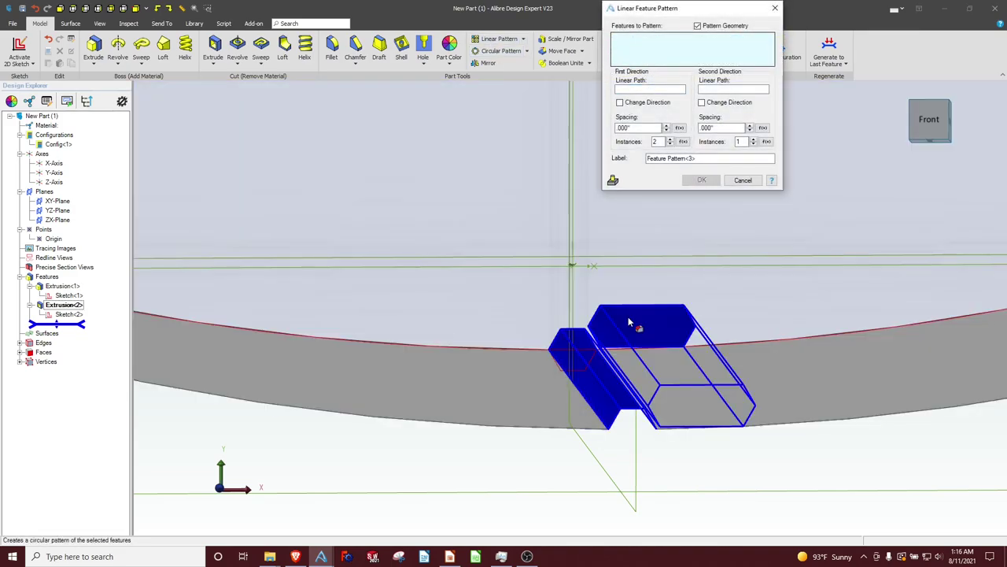
left_click(628, 316)
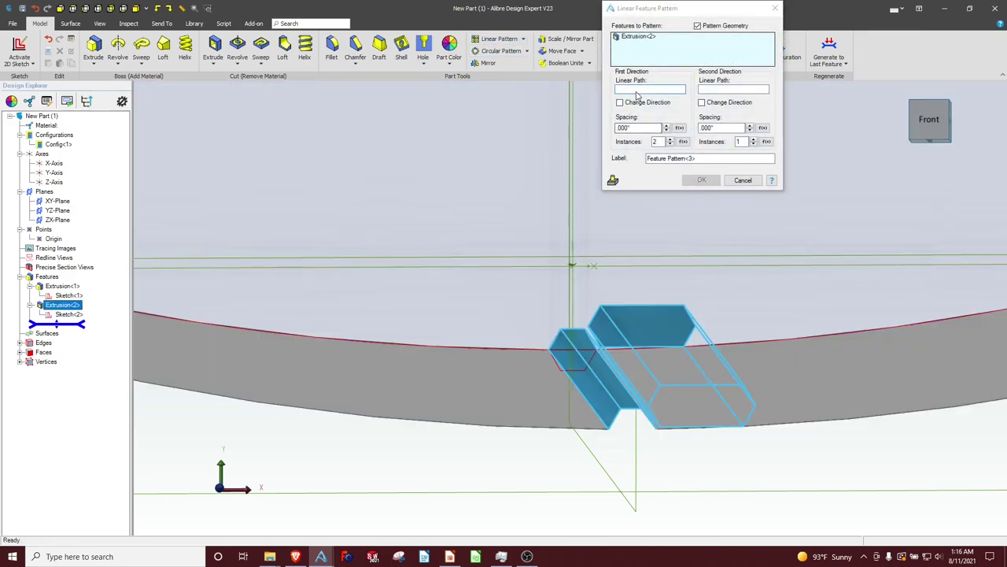
left_click(640, 93)
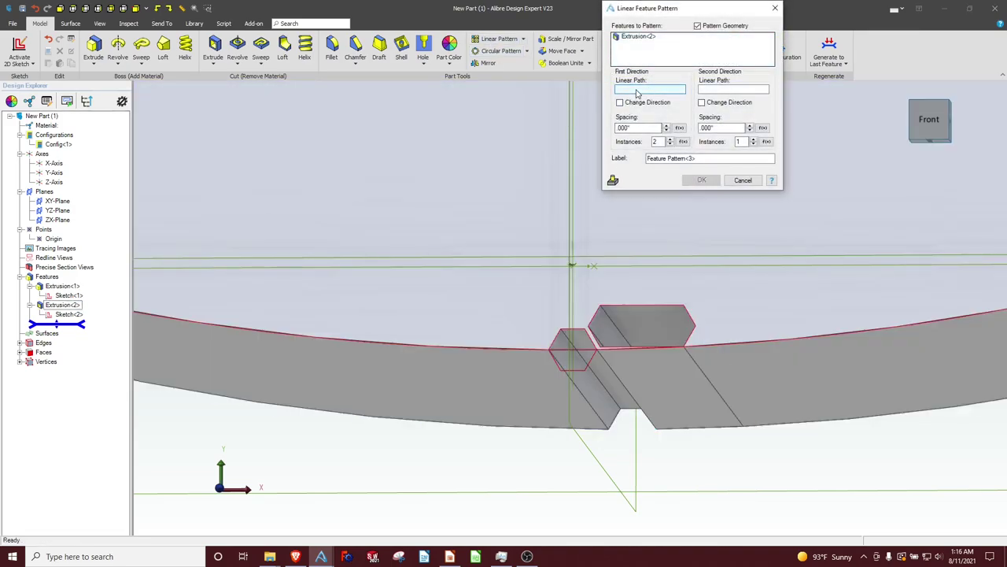
left_click(572, 385)
left_click(639, 128)
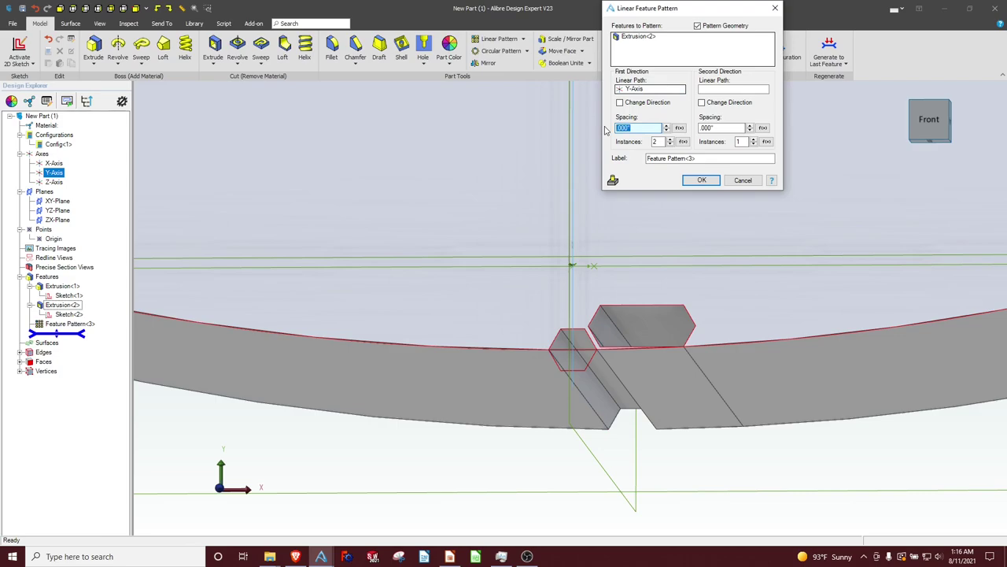
type("1.1")
left_click(670, 139)
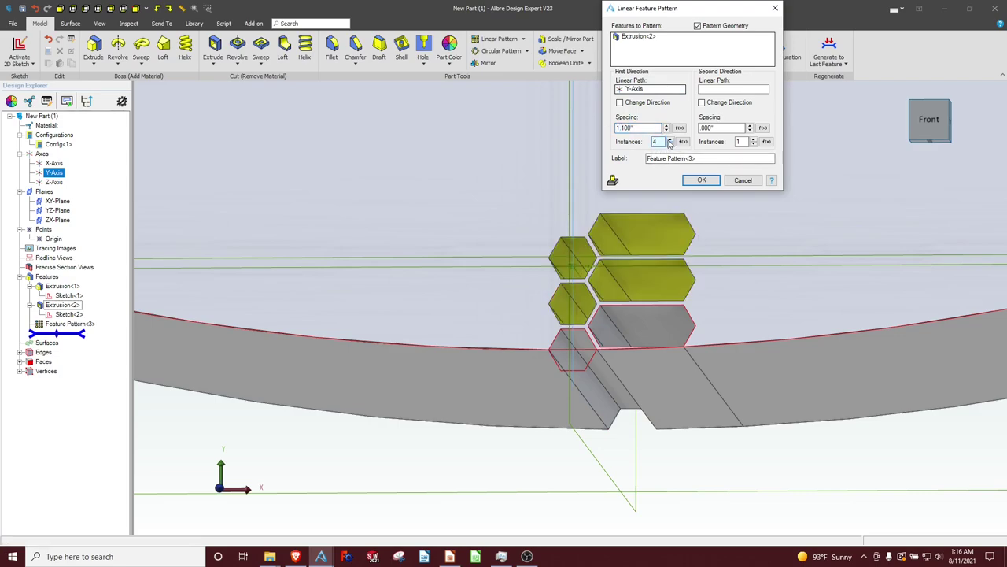
scroll(586, 326, "up", 5)
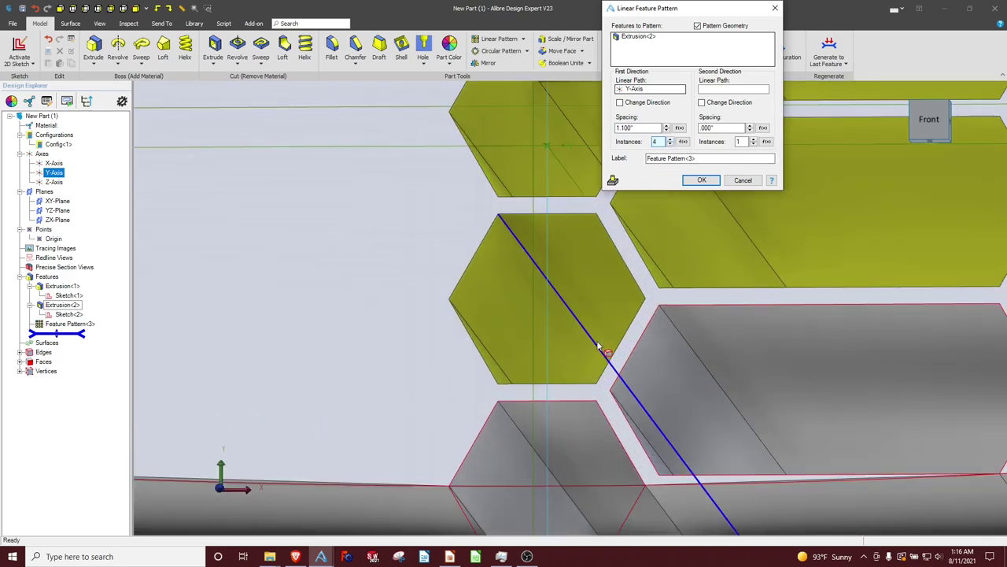
scroll(590, 362, "down", 6)
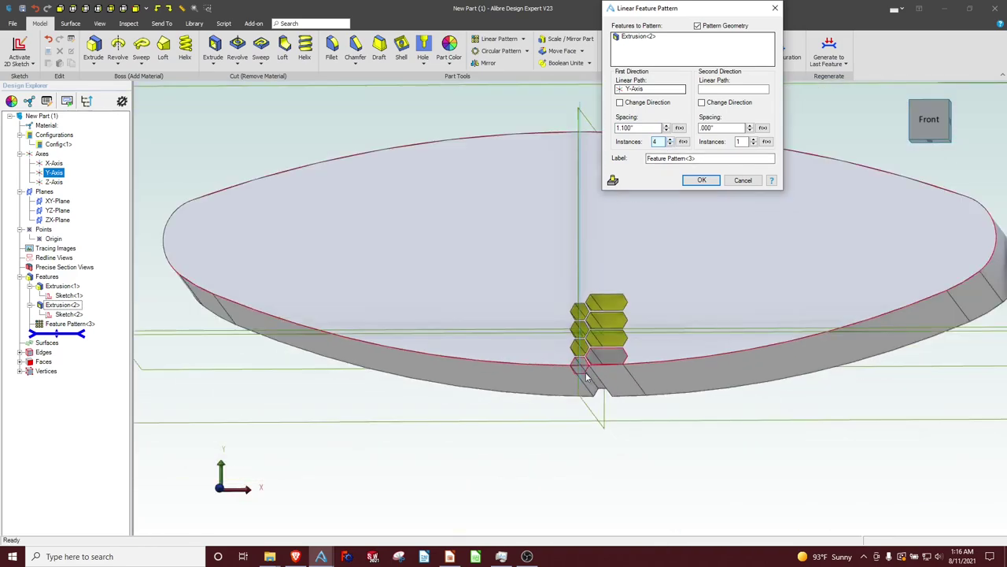
Try a spacing of 1.600" in the pattern's Y direction and restore it to 1.1".
scroll(591, 288, "up", 3)
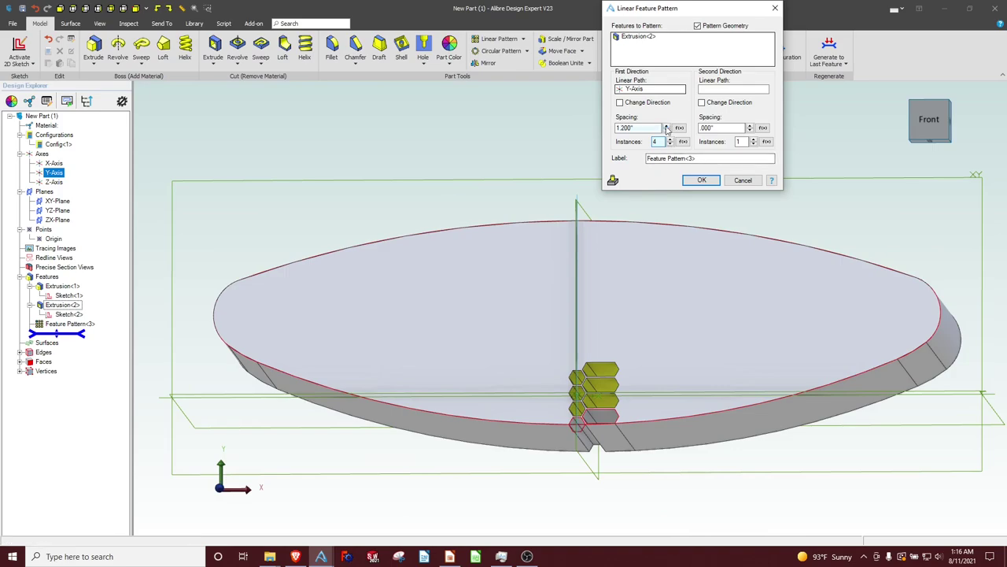
left_click(667, 126)
left_click(666, 126)
left_click(667, 126)
left_click(666, 126)
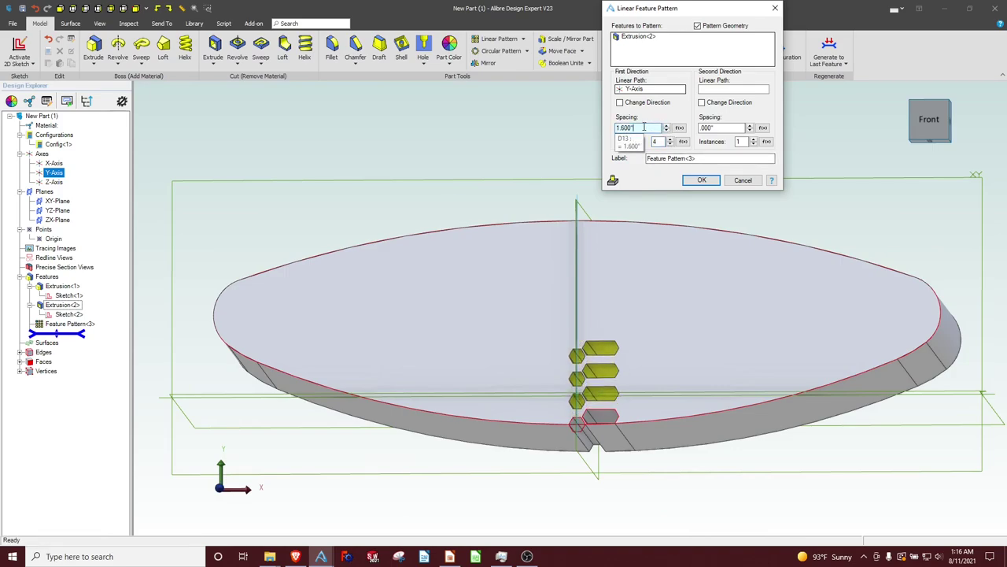
double_click(644, 127)
type("1.1")
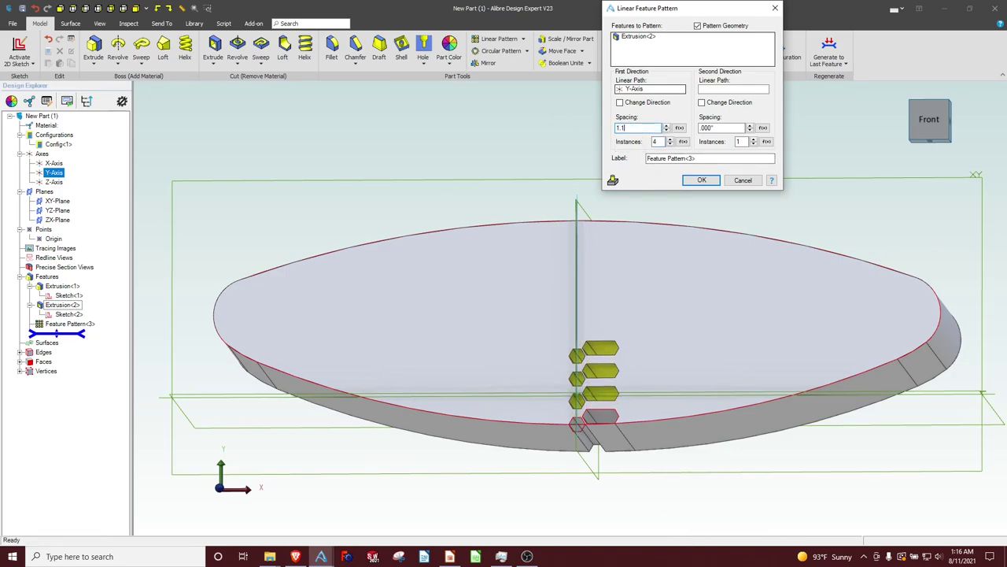
Set the number of instances along the Y-axis to 14.
left_click(669, 139)
left_click(669, 139)
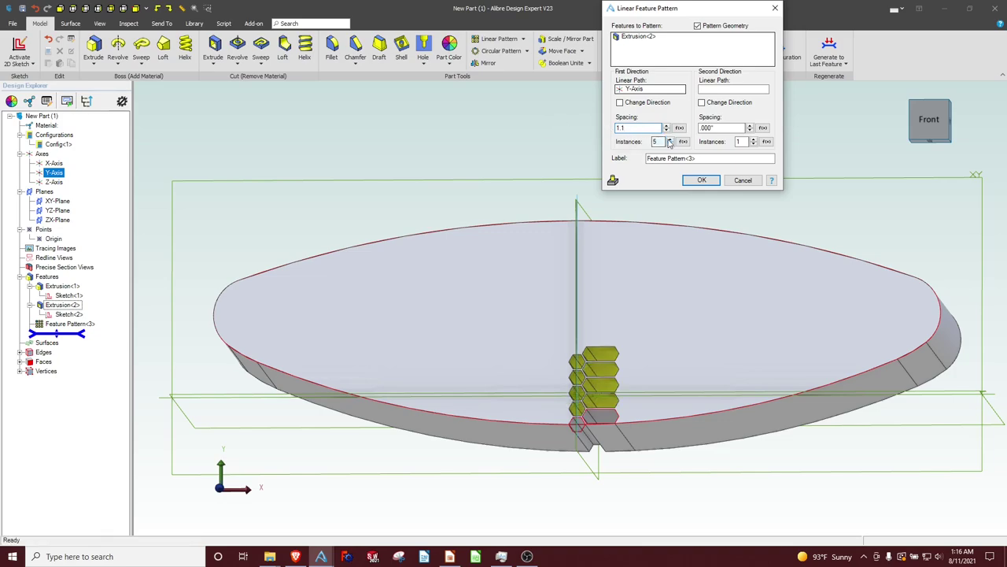
left_click(669, 139)
left_click(669, 138)
left_click(669, 139)
left_click(669, 139)
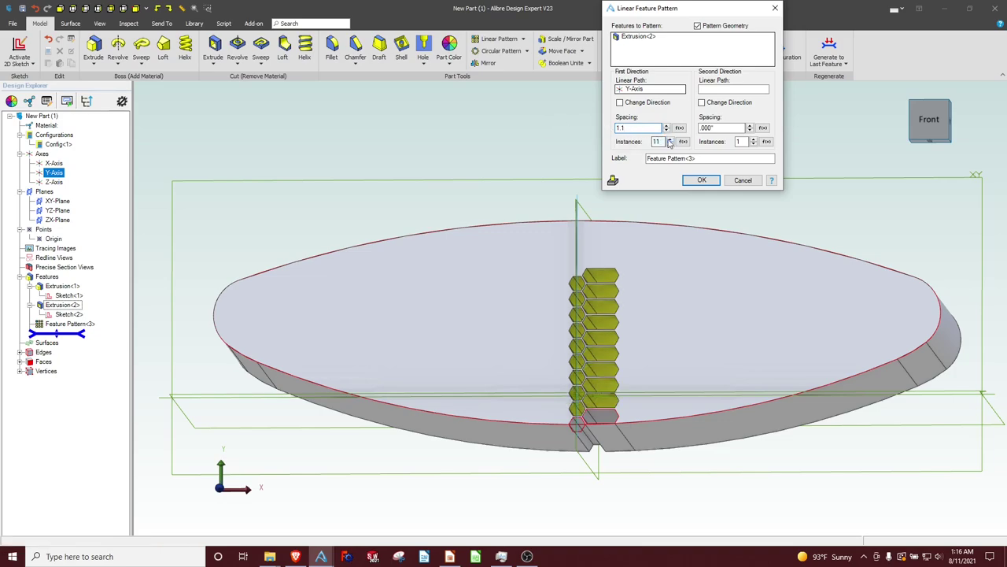
left_click(669, 138)
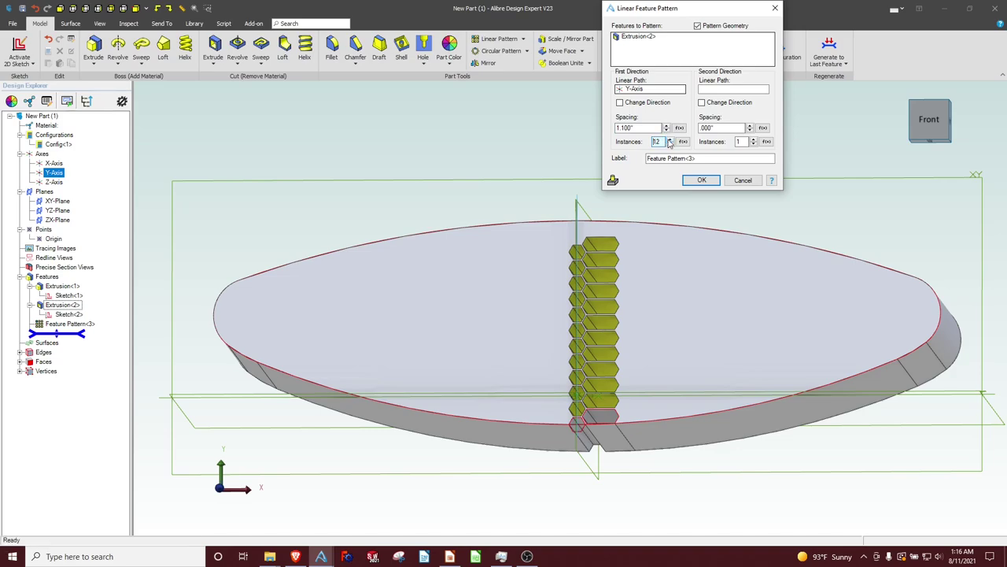
left_click(669, 139)
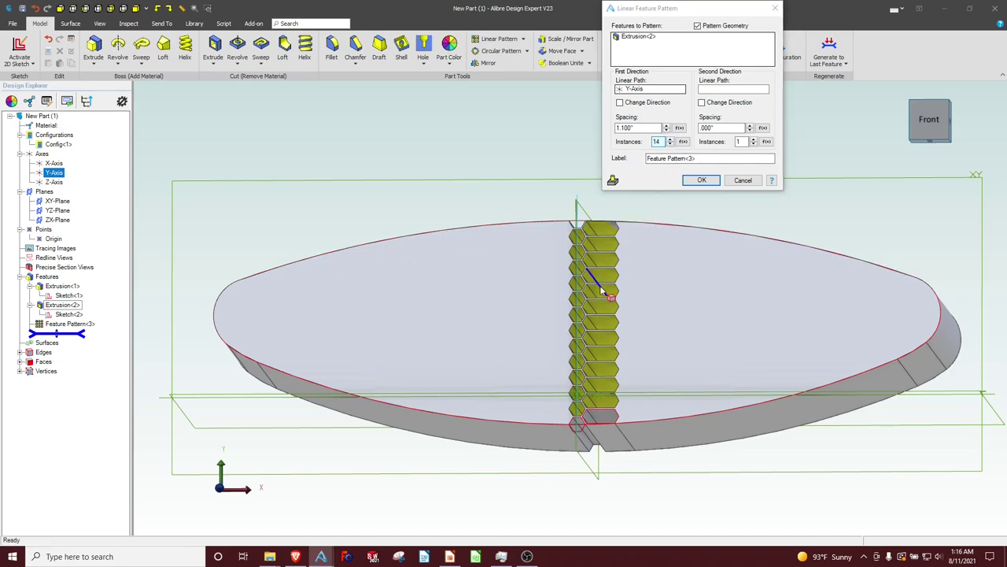
Add a second pattern direction along the X-axis with 3.328" spacing.
middle_click_drag(603, 288, 610, 245)
left_click(724, 90)
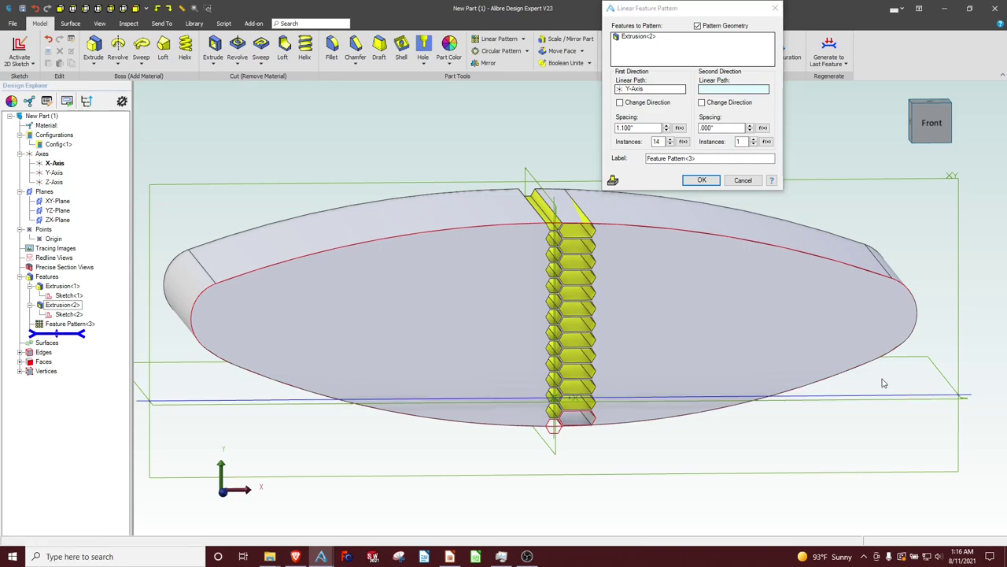
left_click(929, 399)
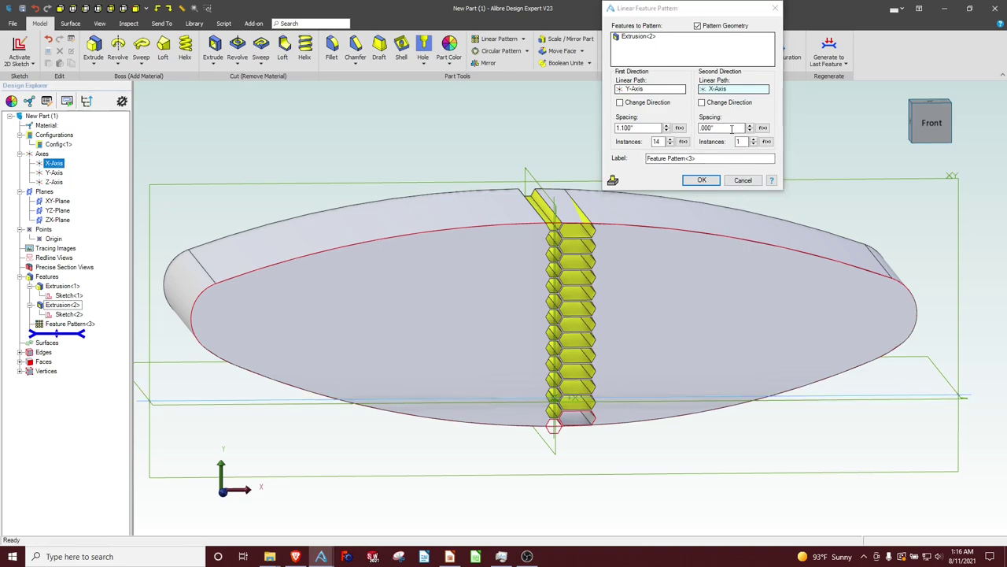
left_click(732, 129)
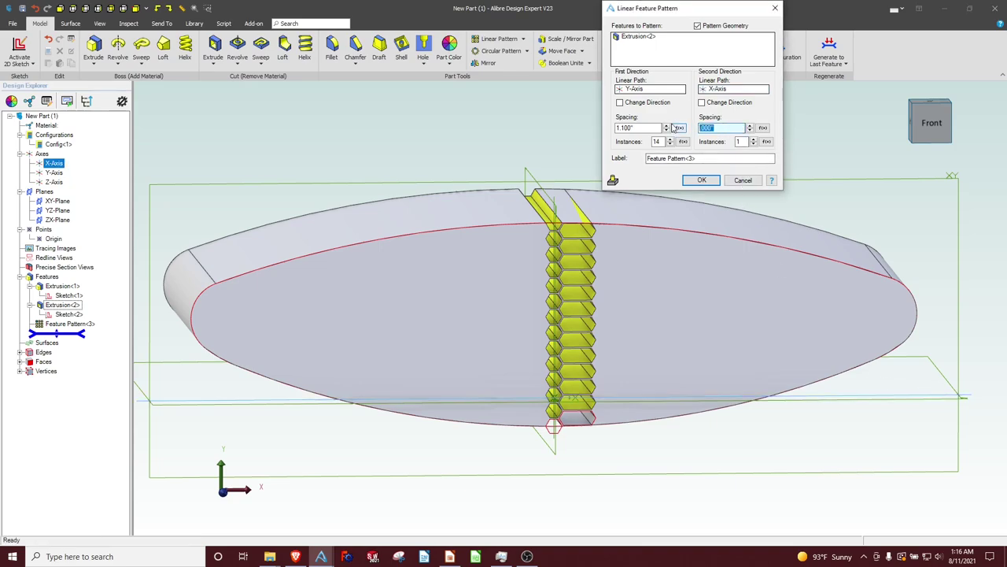
type("3.328")
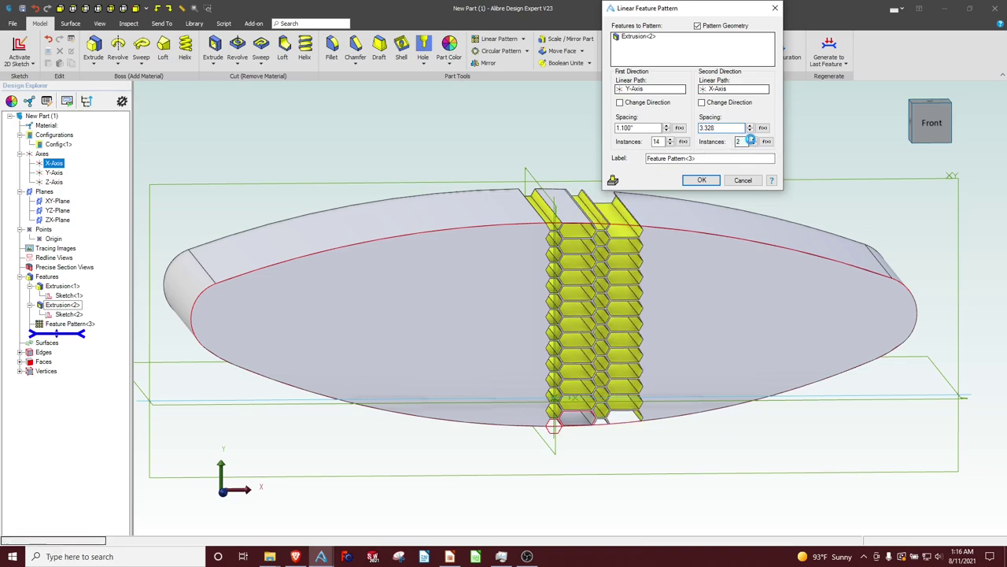
Set the number of instances along the X-axis to 8 and create the two-direction pattern.
left_click(751, 139)
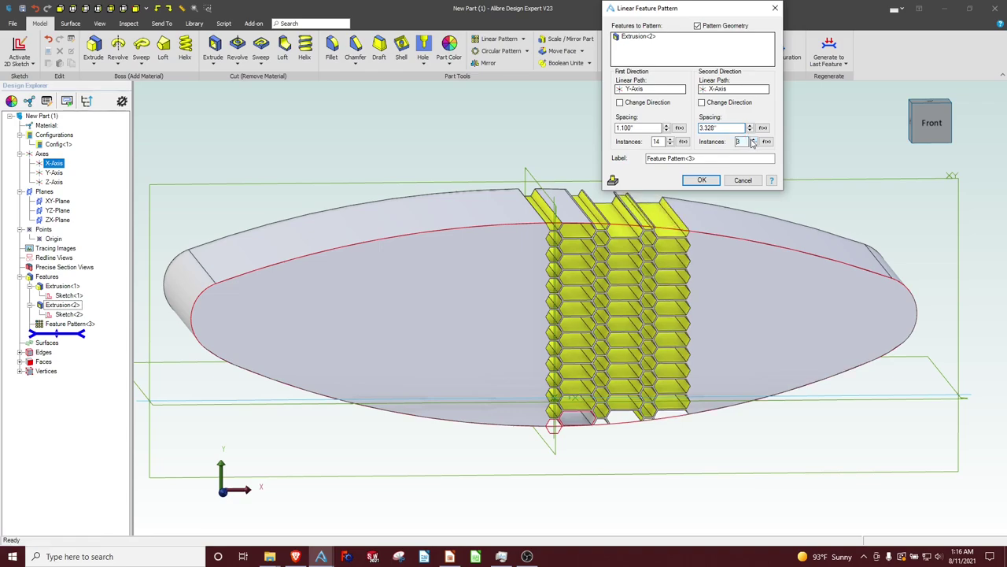
left_click(752, 139)
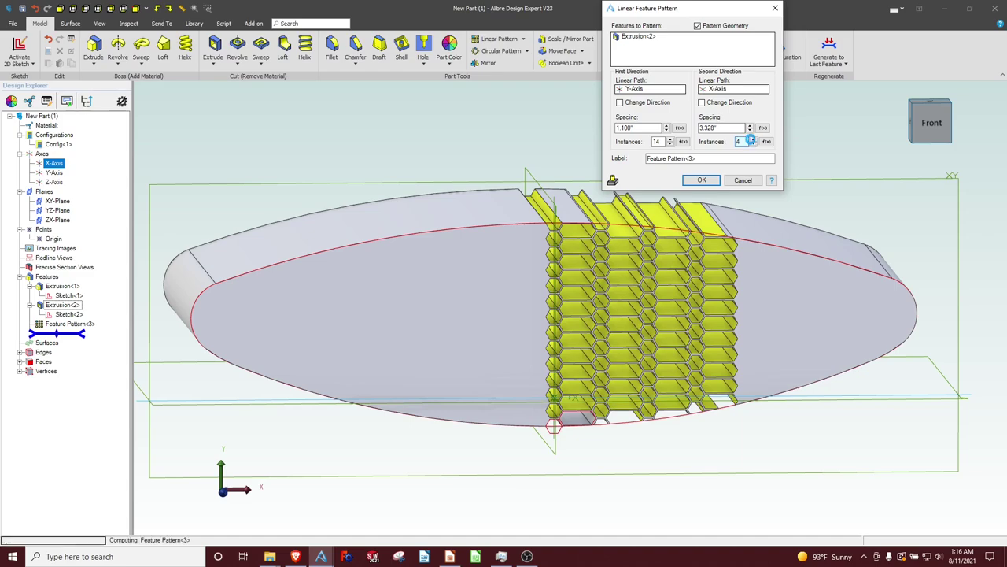
left_click(752, 139)
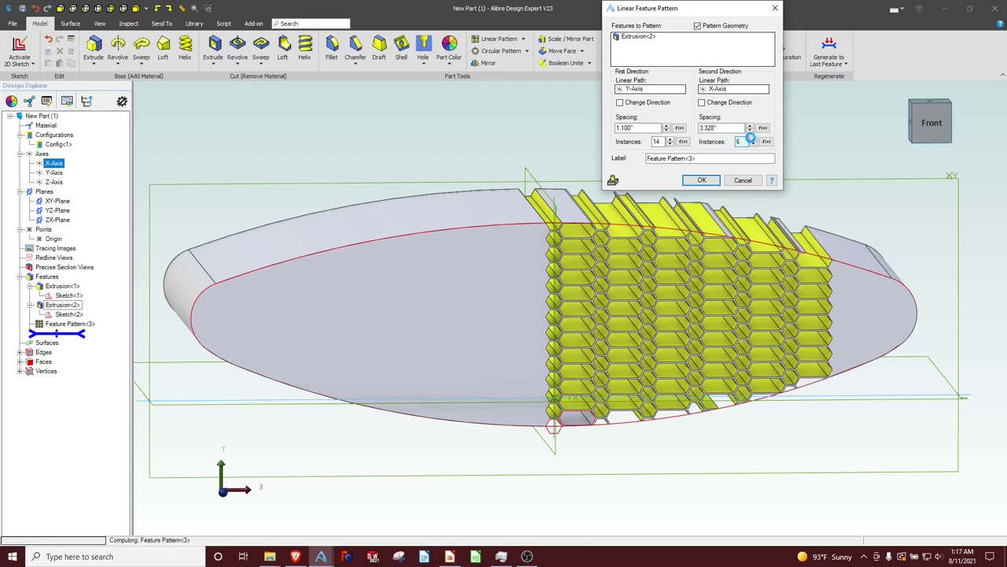
left_click(753, 138)
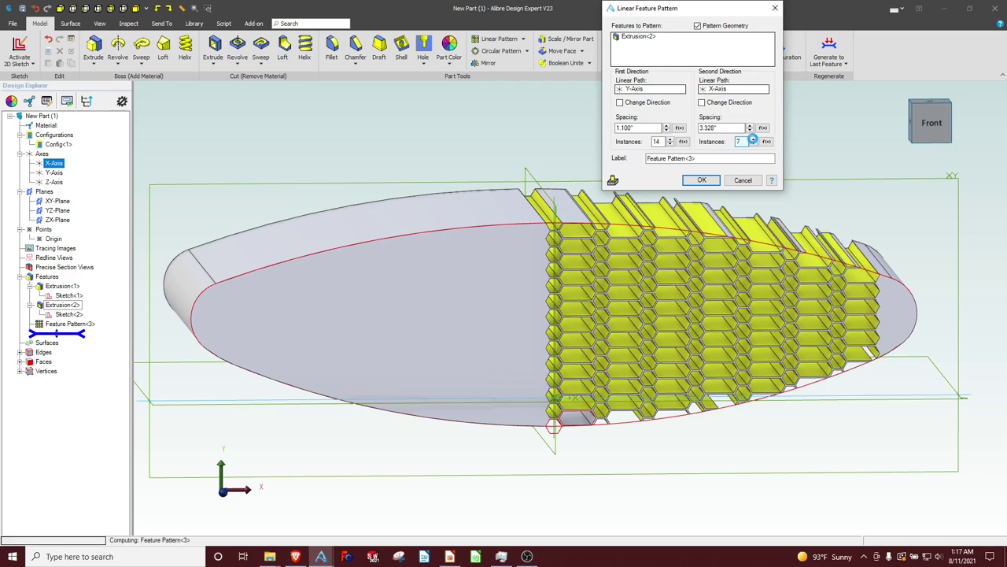
key("Up")
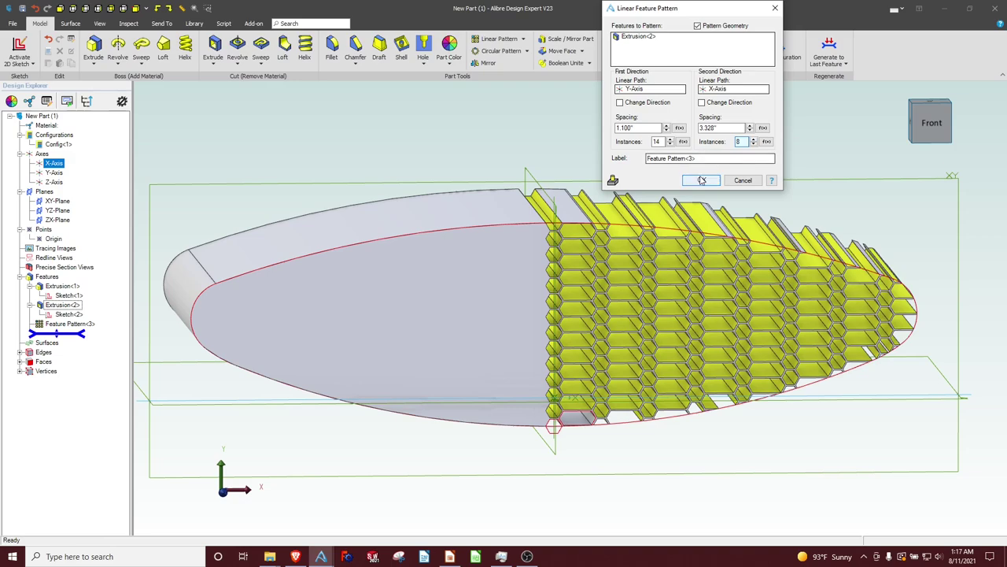
left_click(701, 181)
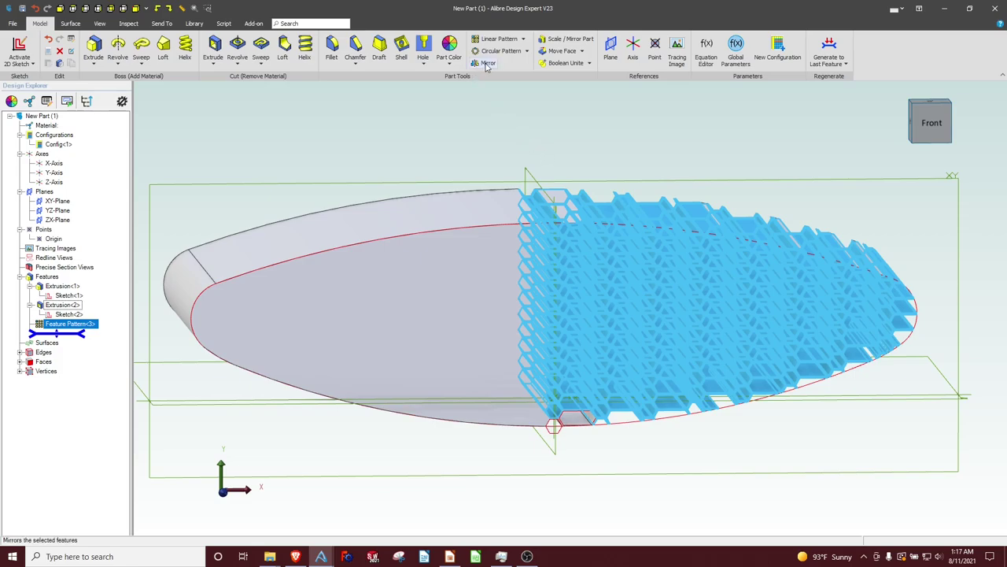
Set up a feature mirror of the hexagon pattern about the YZ-Plane.
left_click(486, 64)
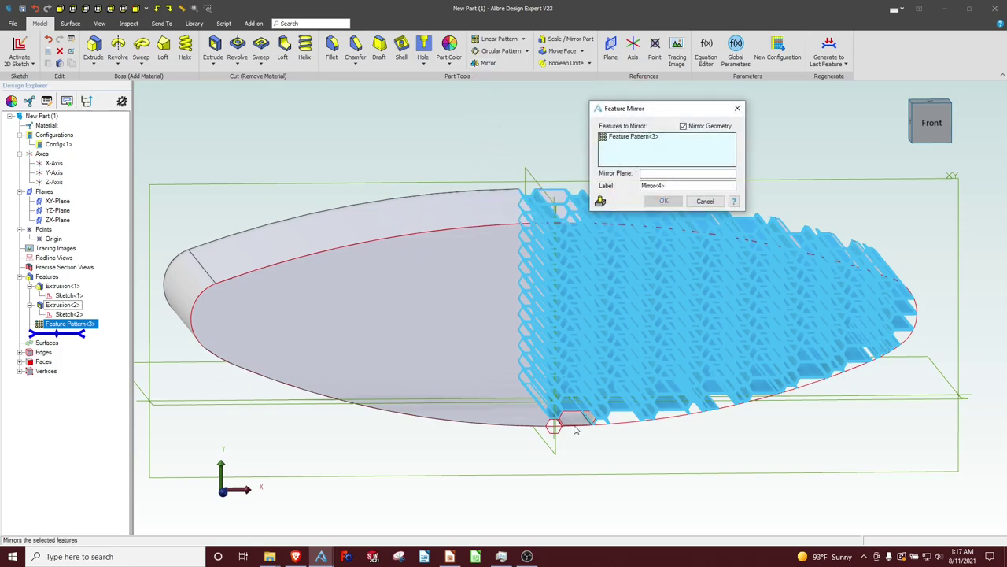
left_click(644, 176)
left_click(531, 175)
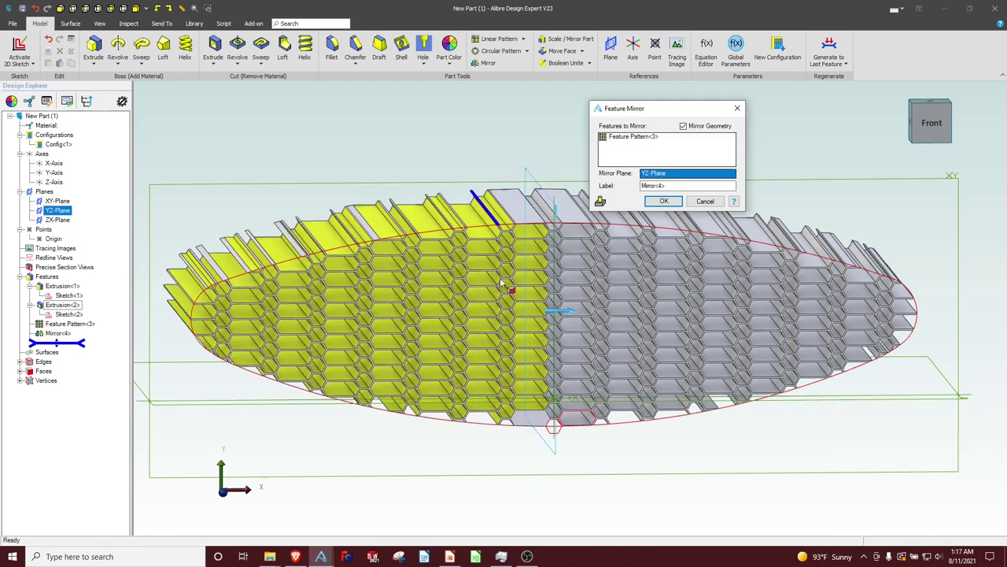
Add the original hexagon cut, Extrusion<2>, to the features being mirrored and create the mirror.
middle_click_drag(502, 291, 523, 414)
scroll(543, 425, "up", 5)
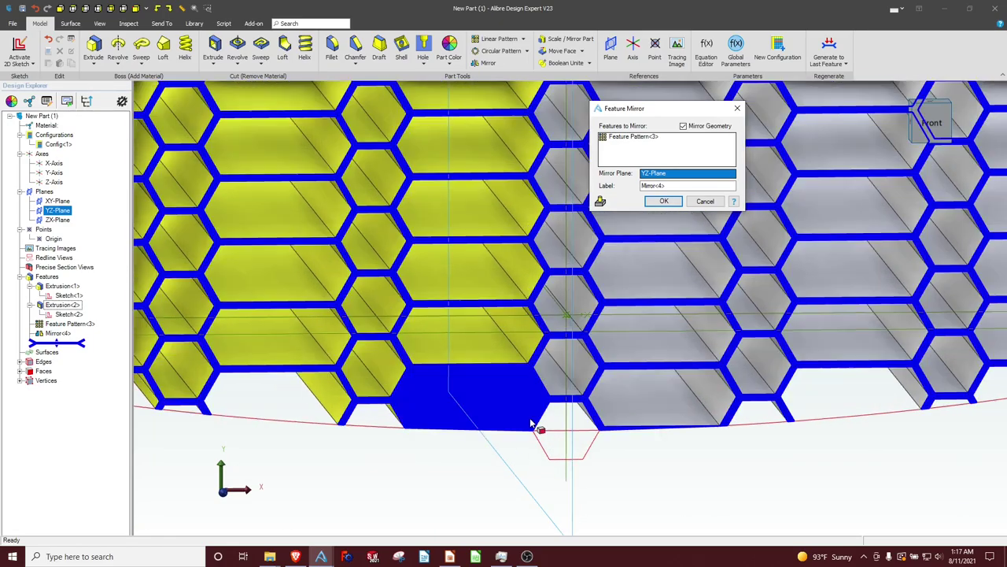
left_click(643, 395)
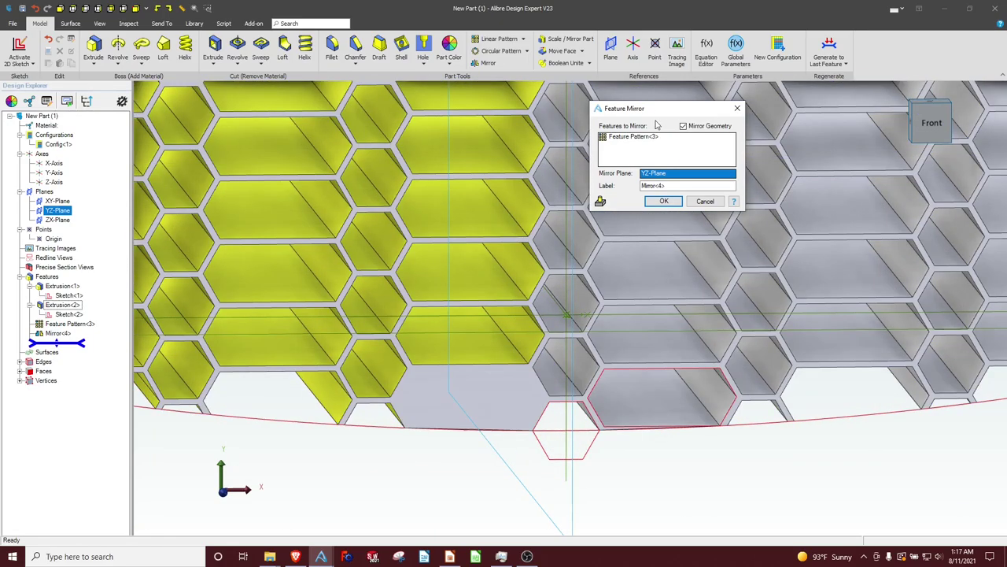
left_click(650, 151)
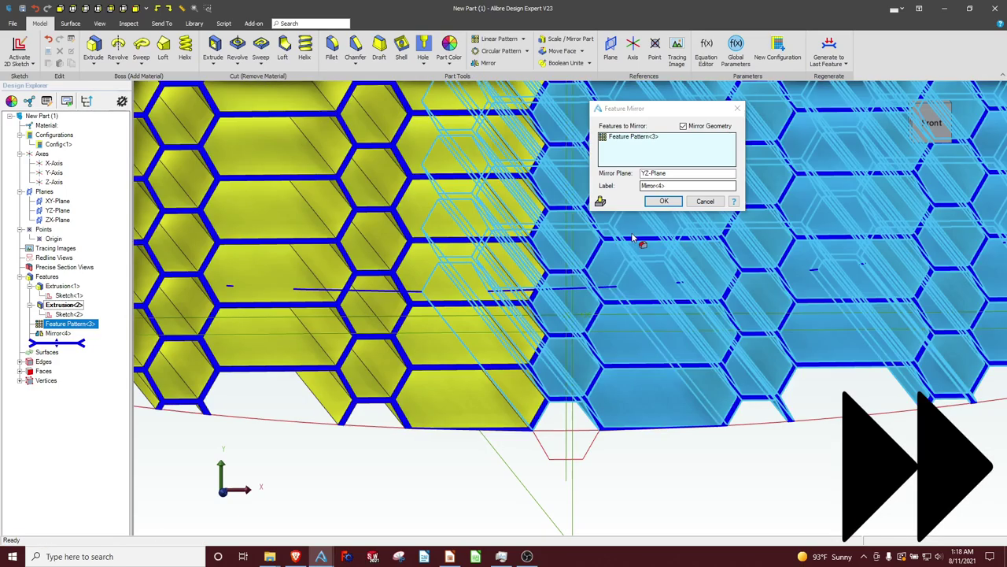
left_click(664, 201)
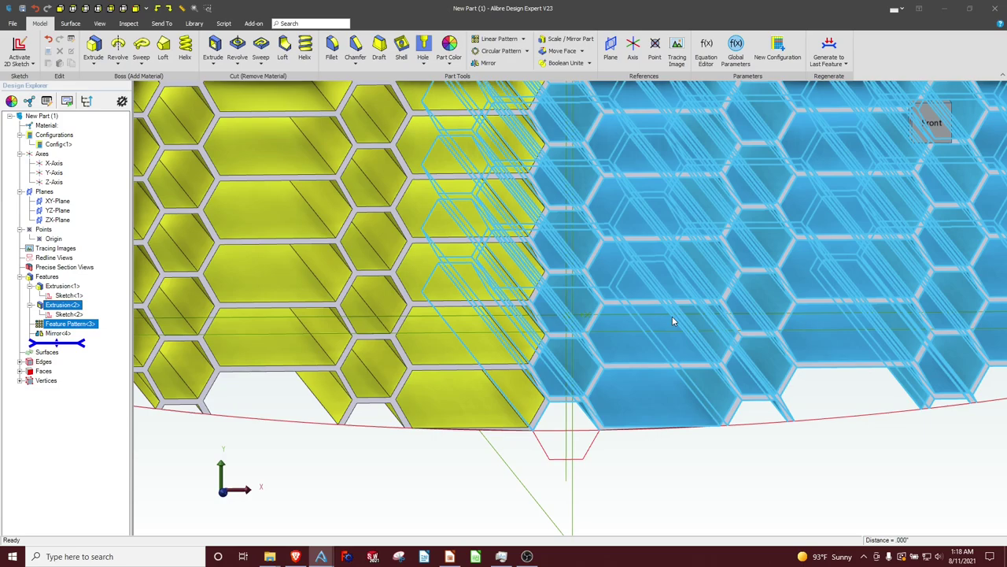
left_click(654, 476)
Start a new 2D sketch on the XY-Plane.
scroll(630, 444, "down", 5)
scroll(612, 416, "up", 4)
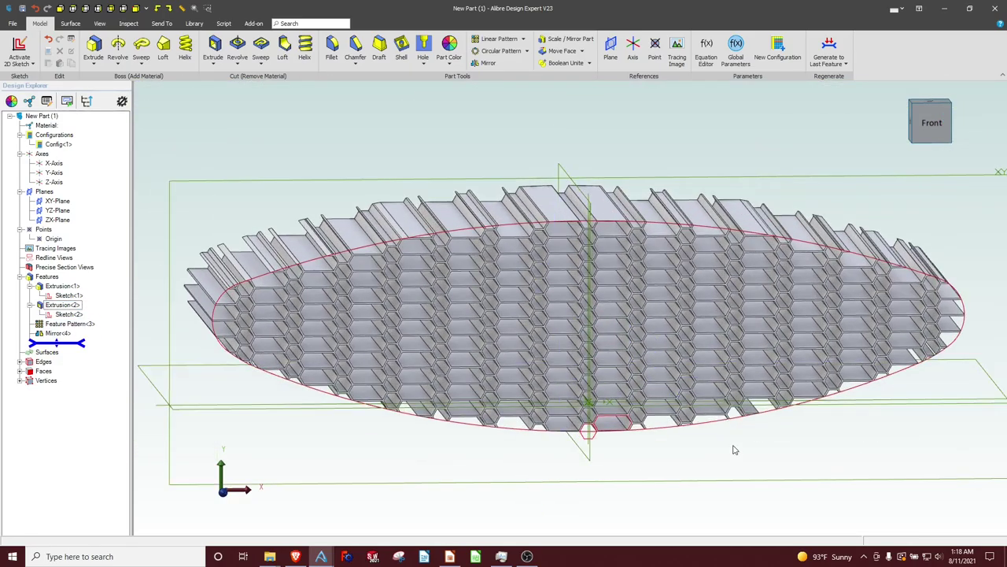
mouse_move(738, 450)
middle_mouse_down()
mouse_move(754, 452)
mouse_move(721, 451)
mouse_move(734, 456)
middle_mouse_up()
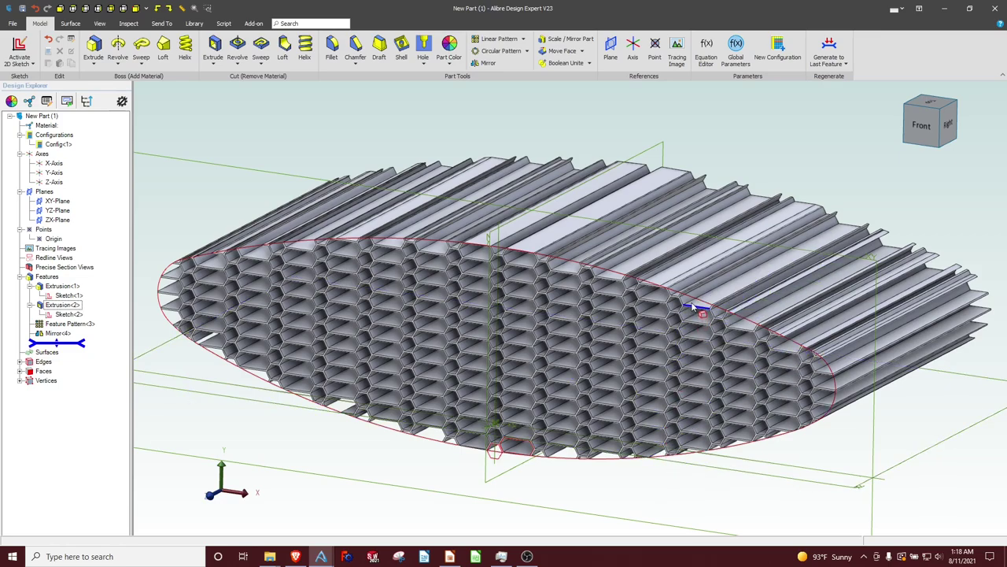
left_click(272, 176)
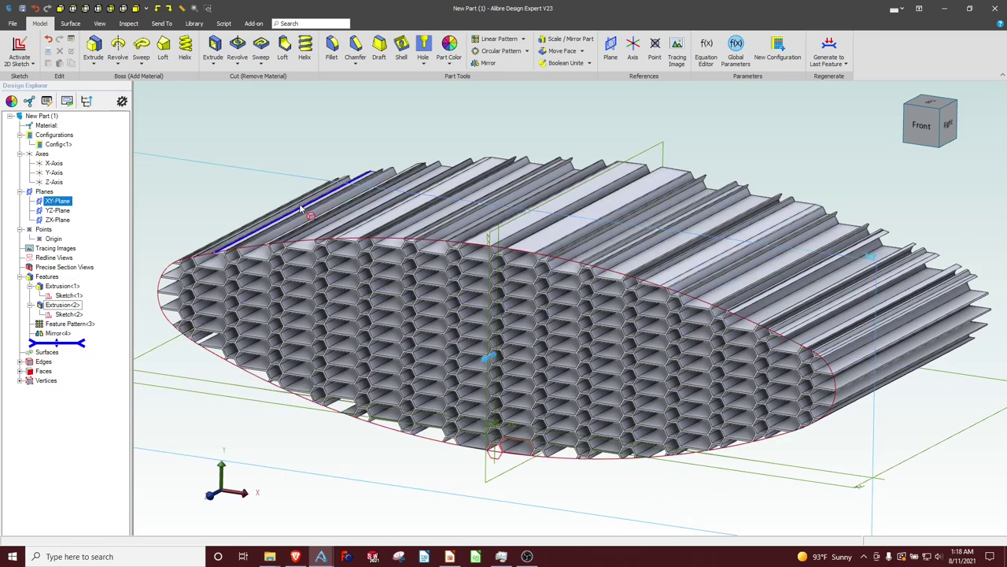
left_click(19, 48)
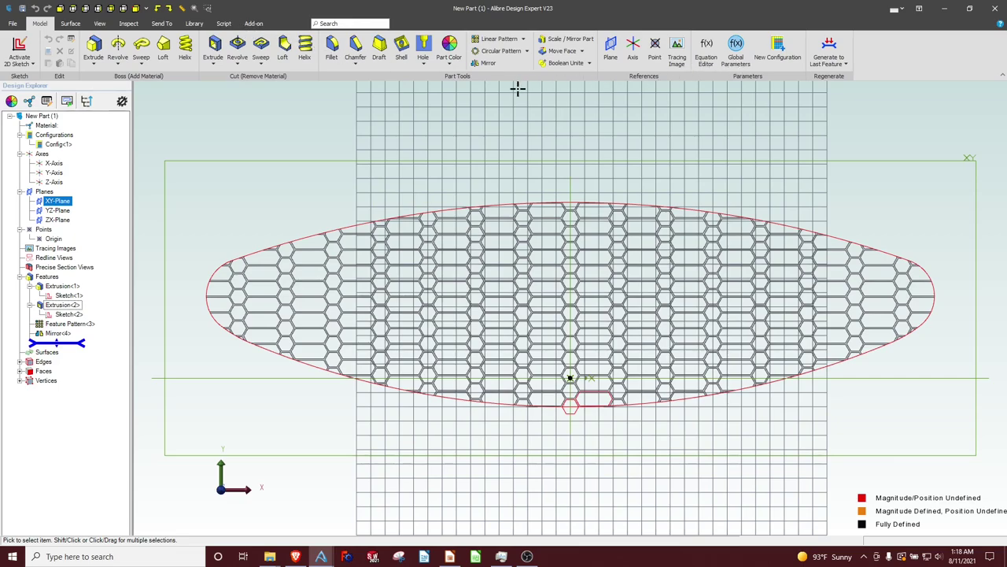
left_click(111, 8)
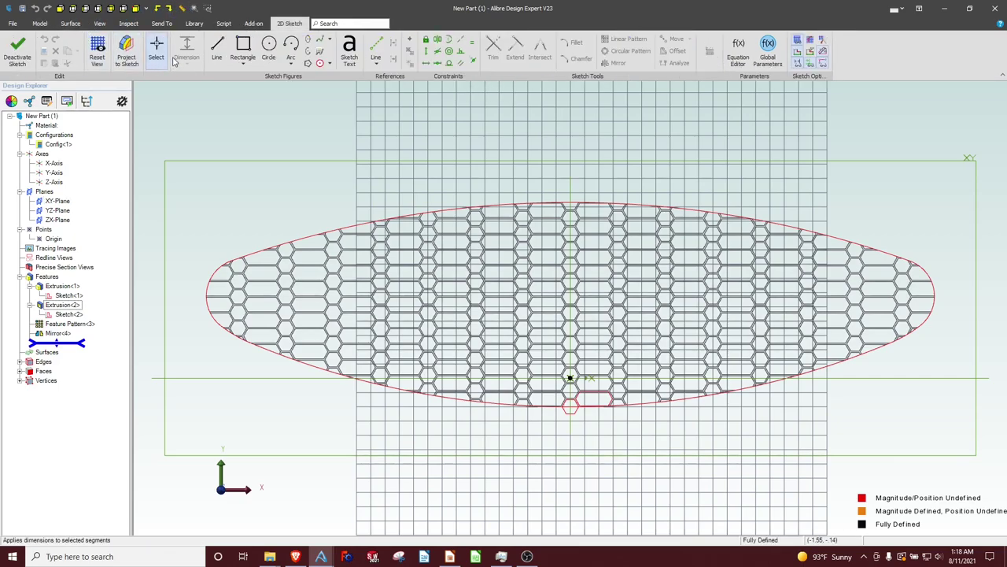
Project all arcs of the body's outer outline into the sketch as sketch figures, maintaining association to the source entity.
left_click(124, 50)
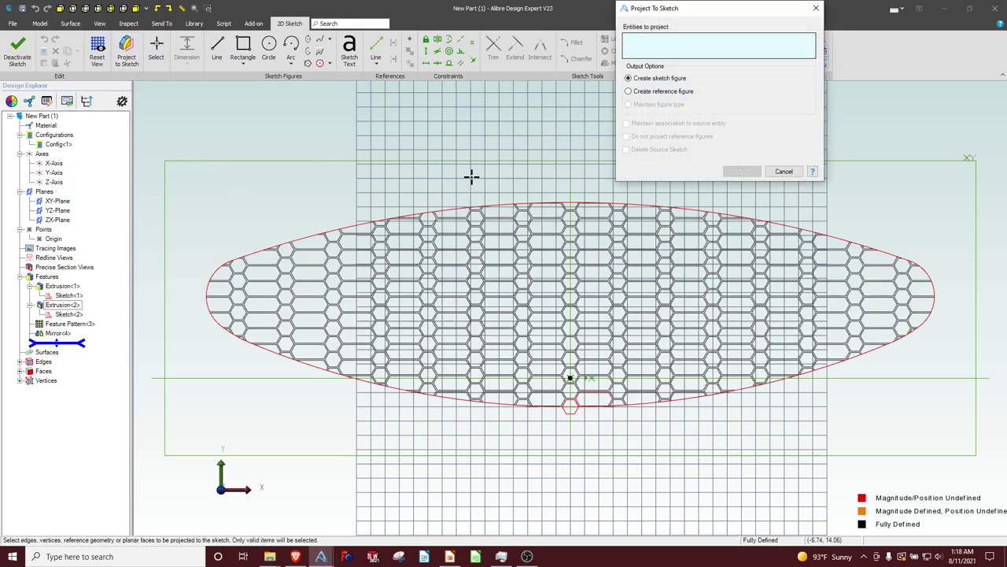
left_click(465, 214)
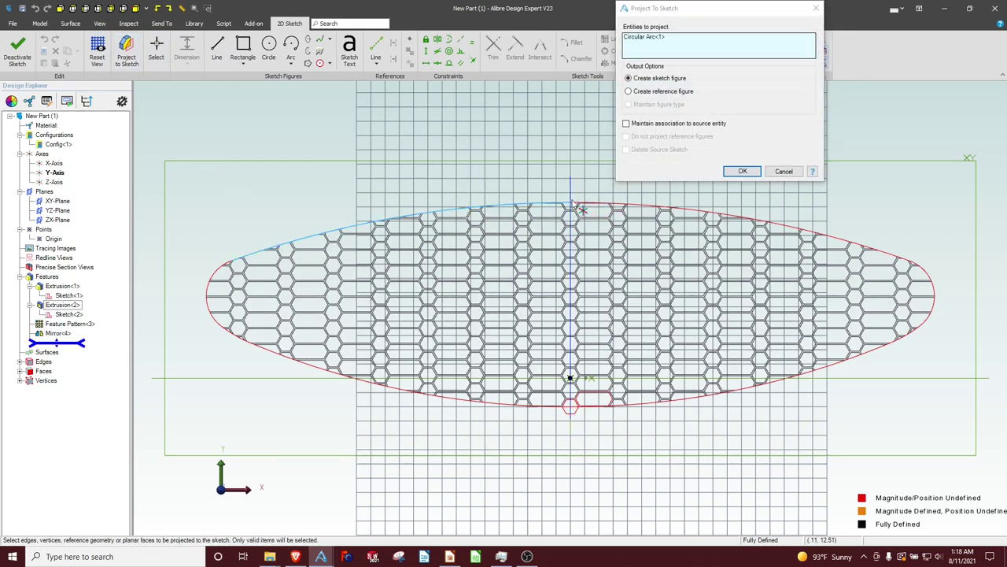
left_click(584, 206)
left_click(926, 275)
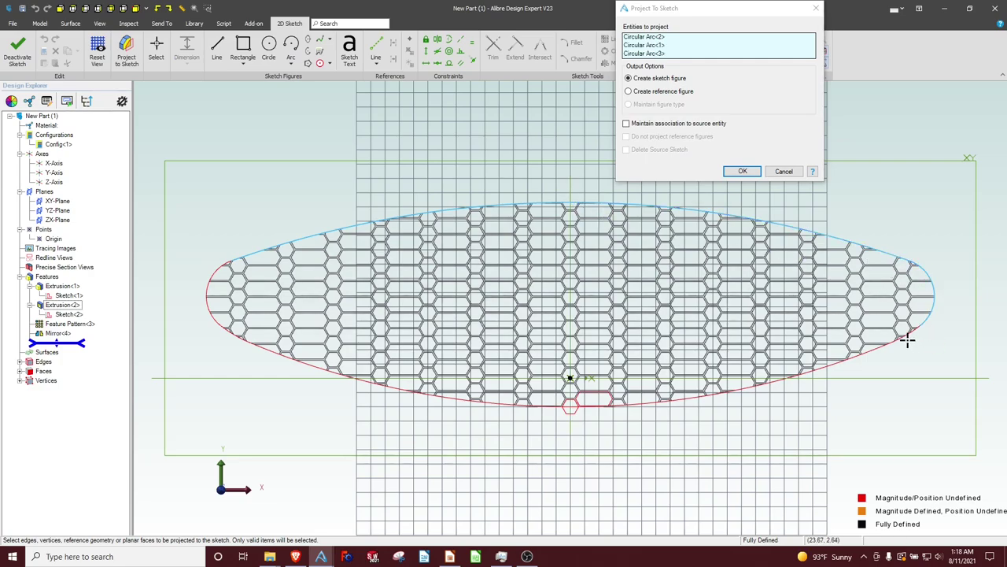
scroll(874, 360, "down", 3)
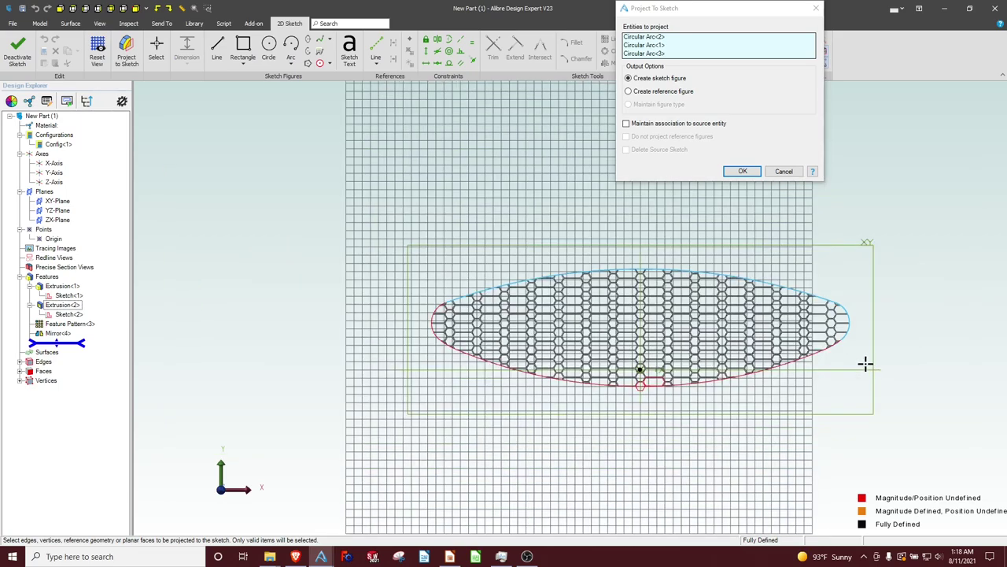
scroll(803, 363, "up", 3)
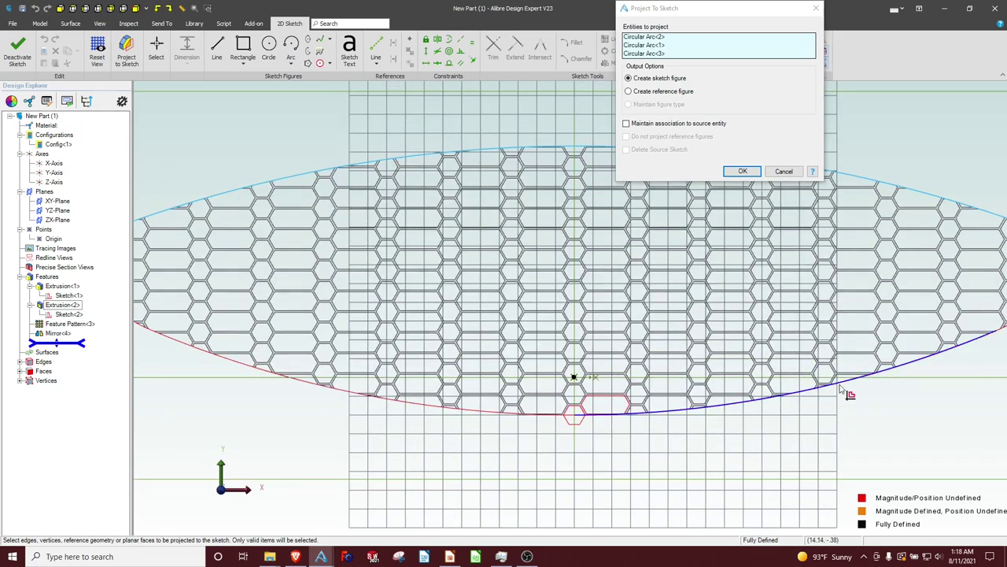
left_click(783, 392)
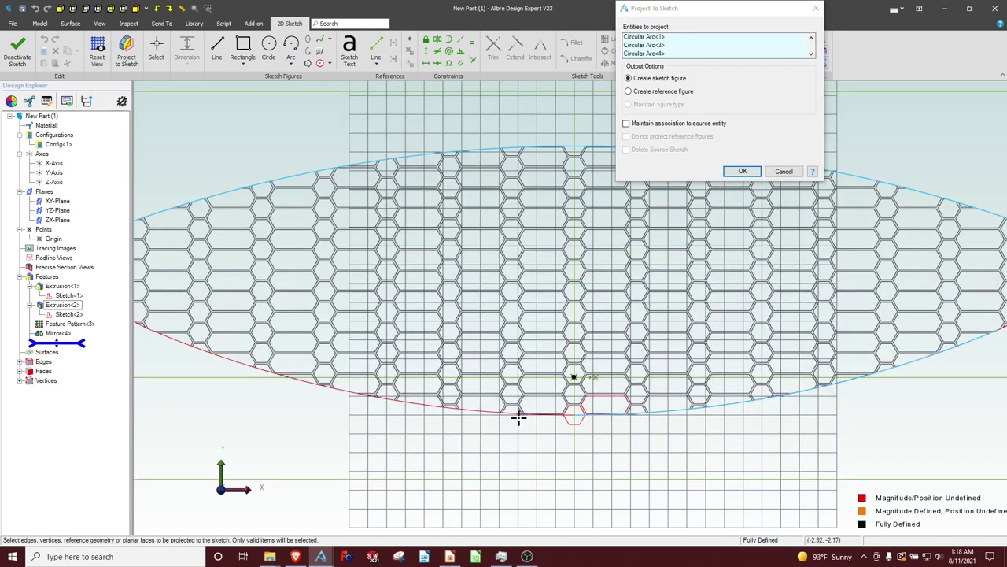
middle_click_drag(244, 344, 307, 355)
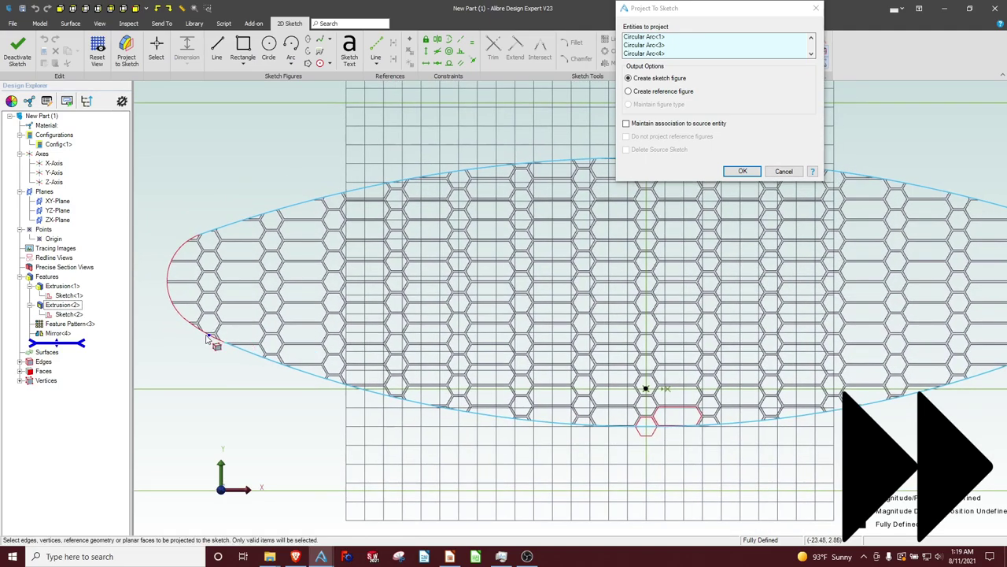
left_click(168, 290)
scroll(219, 338, "down", 2)
scroll(225, 347, "up", 5)
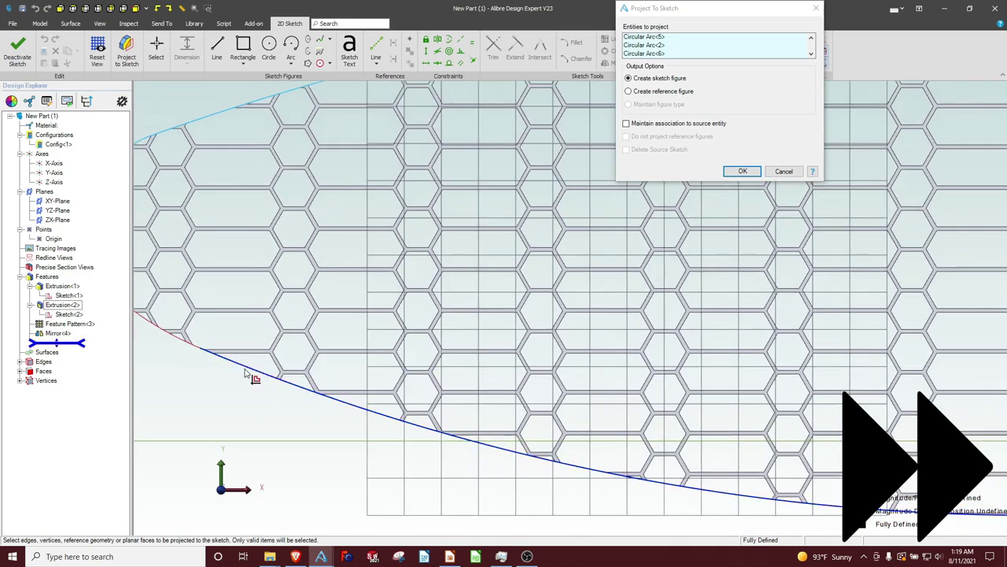
scroll(176, 349, "down", 3)
scroll(906, 351, "up", 3)
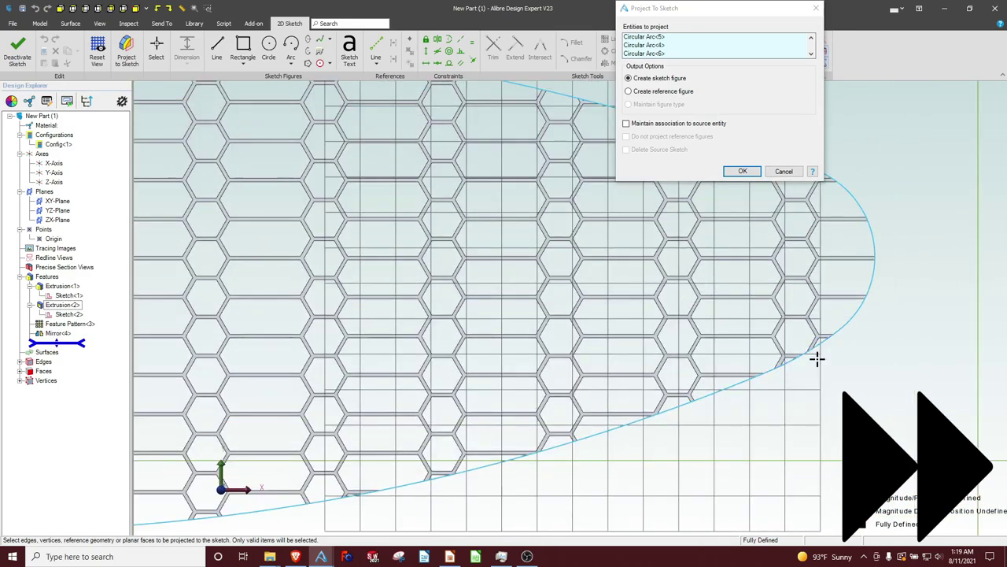
left_click(628, 124)
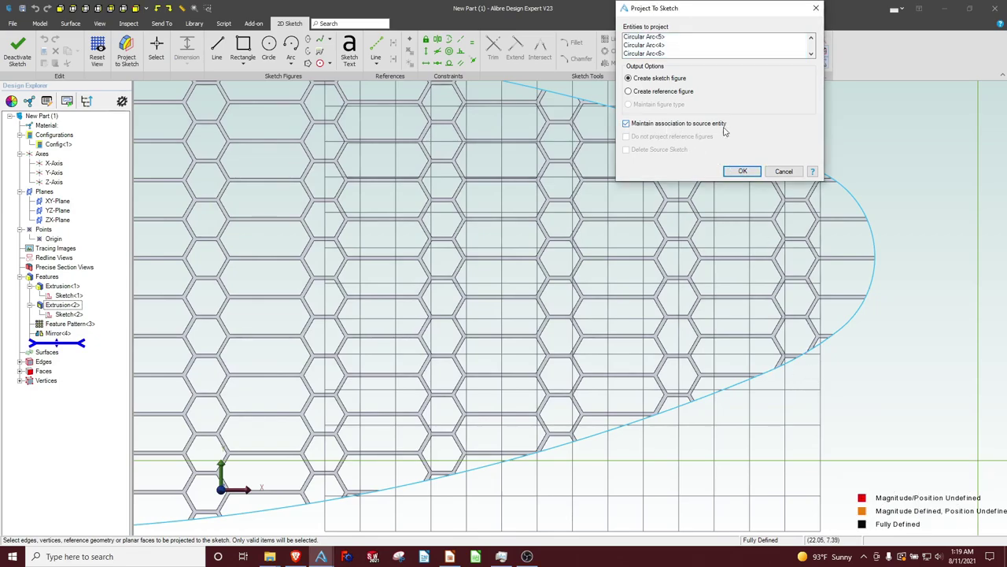
left_click(743, 170)
Offset all projected outline arcs outward by 0.5" with the Natural gap type.
scroll(894, 337, "down", 5)
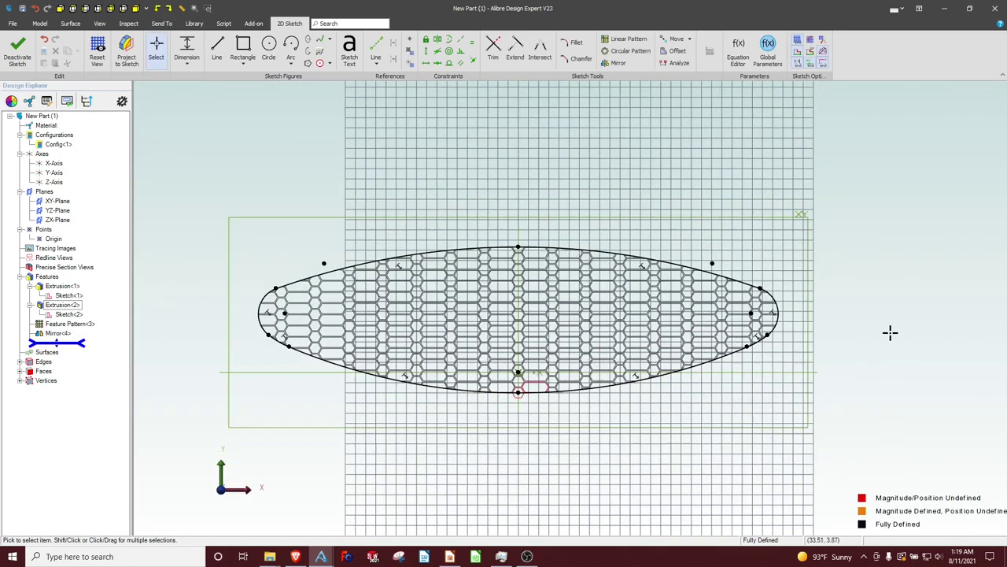
scroll(358, 266, "up", 1)
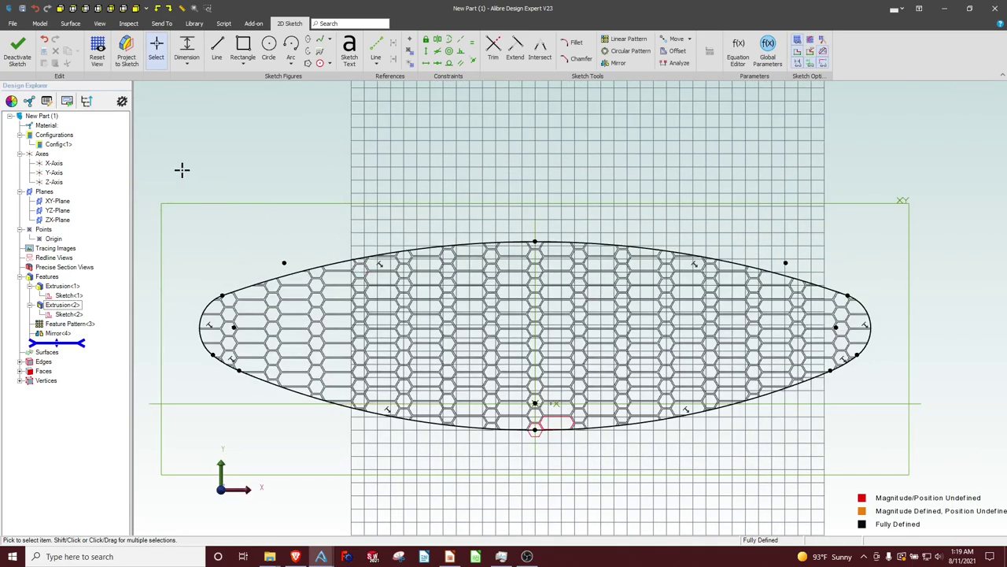
mouse_move(182, 169)
left_mouse_down()
mouse_move(225, 257)
mouse_move(454, 432)
mouse_move(896, 460)
left_mouse_up()
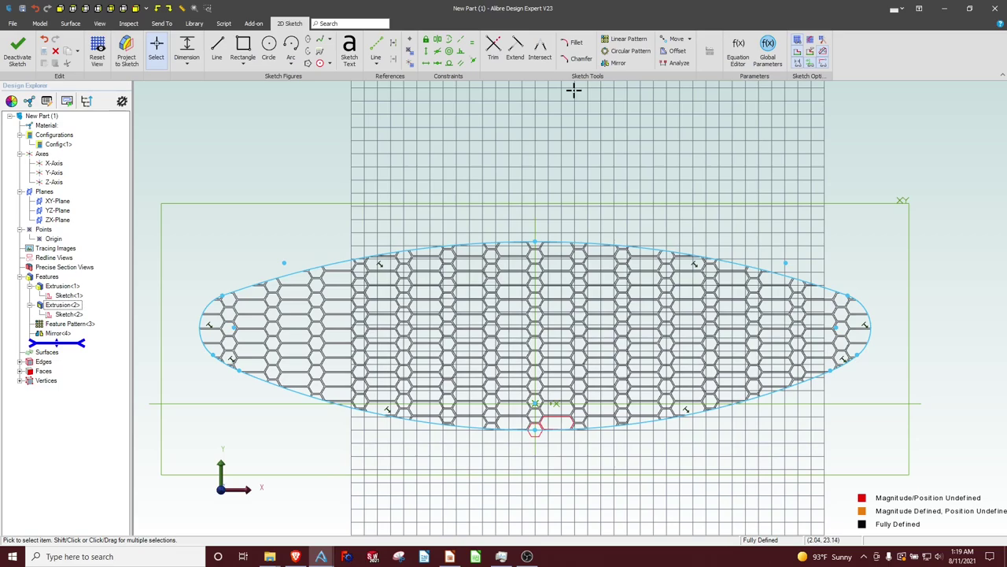
left_click(673, 51)
double_click(649, 163)
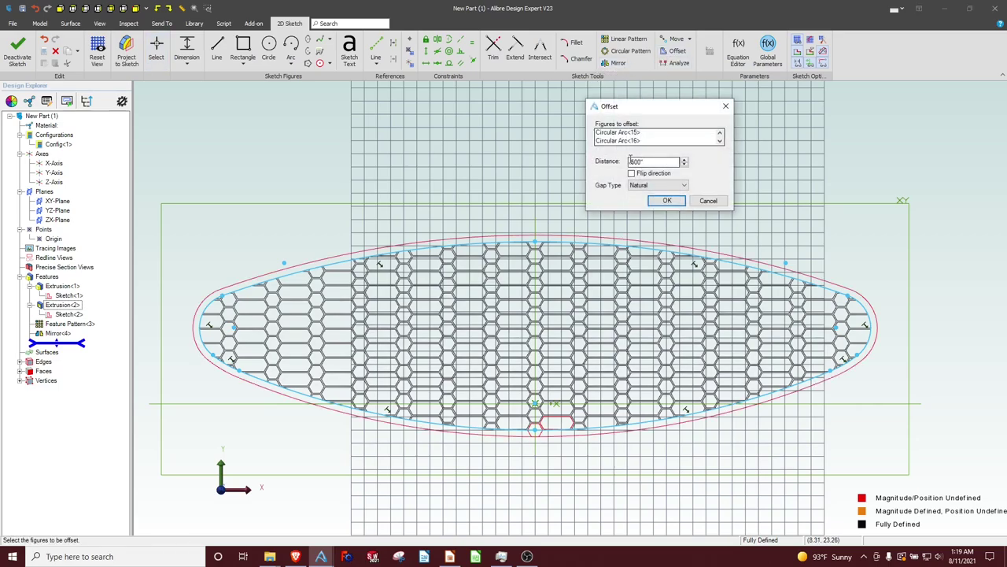
left_click(660, 200)
left_click(621, 186)
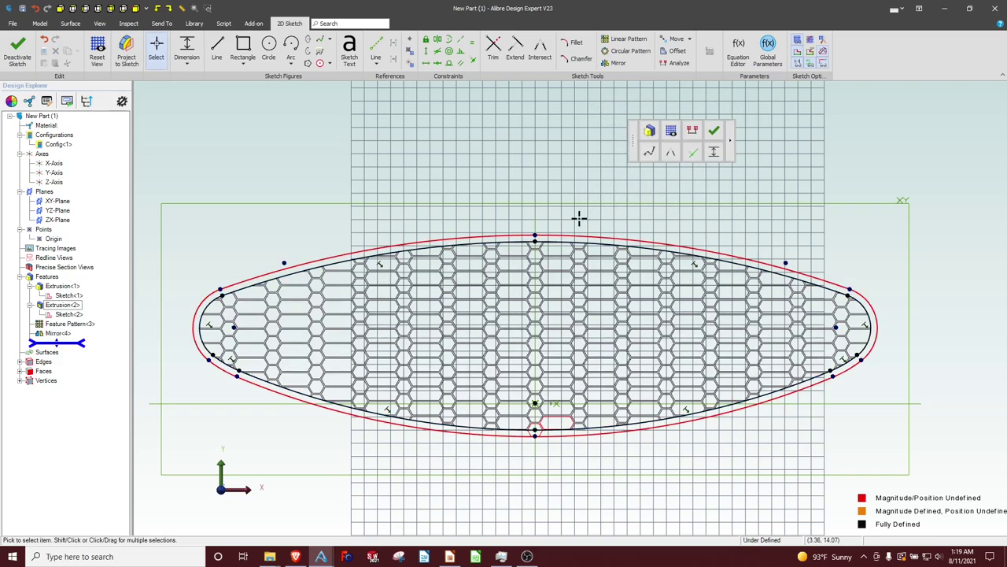
left_click_drag(535, 235, 537, 190)
left_click_drag(474, 156, 268, 212)
key("ctrl+z")
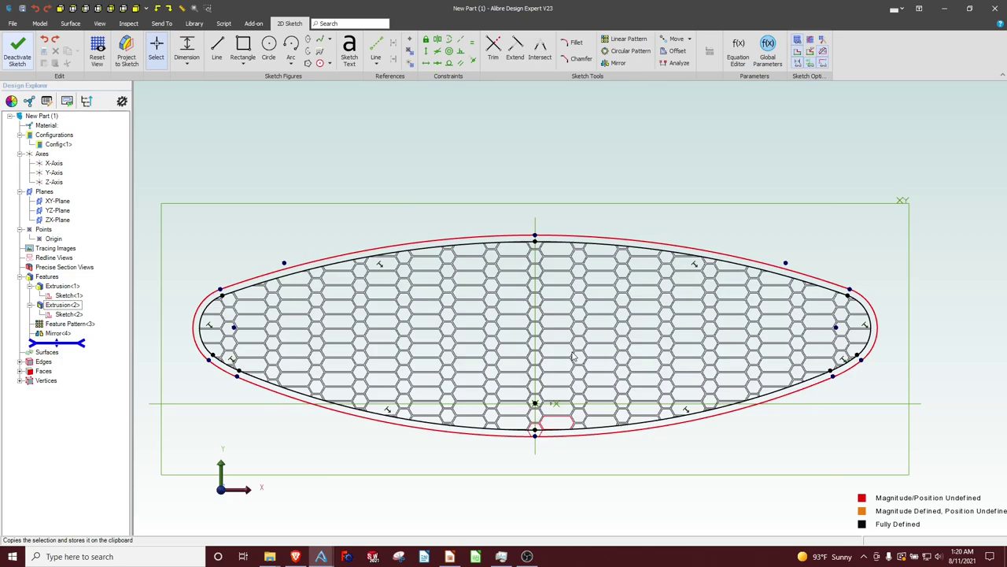
Finish the sketch and extrude the offset frame profile as a boss to geometry, ending at the hexagonal mesh's back face.
key("ctrl+shift+s")
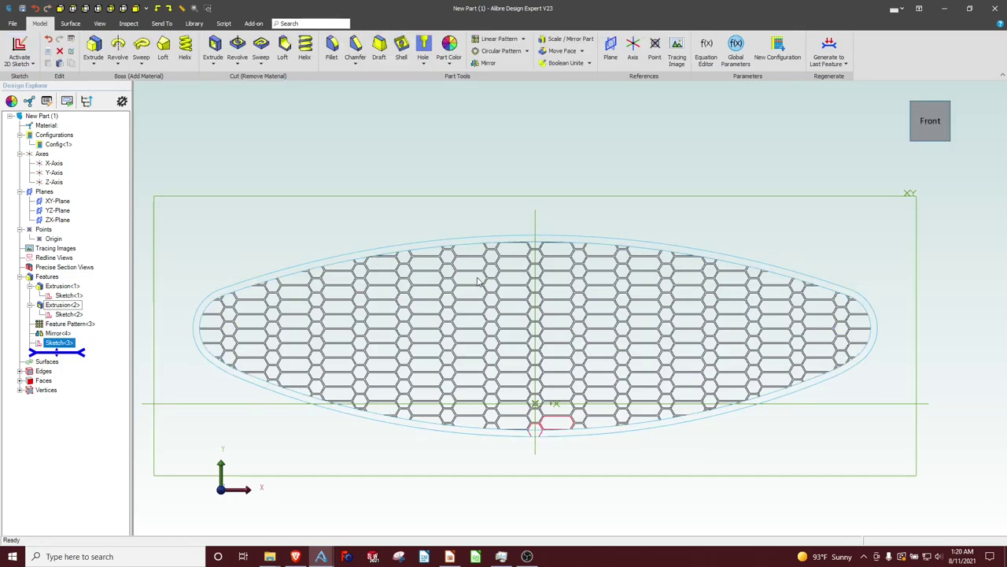
left_click(95, 49)
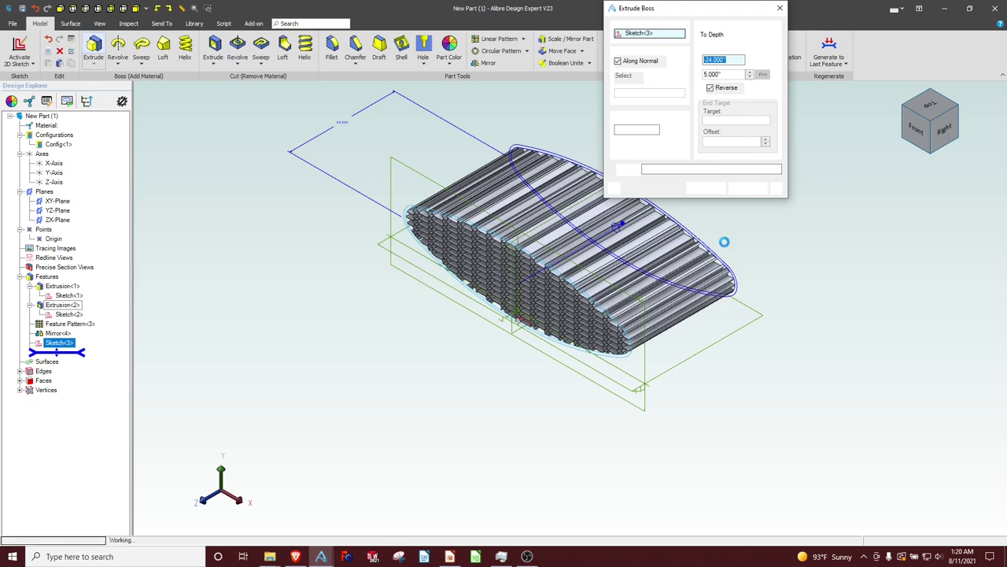
middle_click_drag(738, 244, 732, 244)
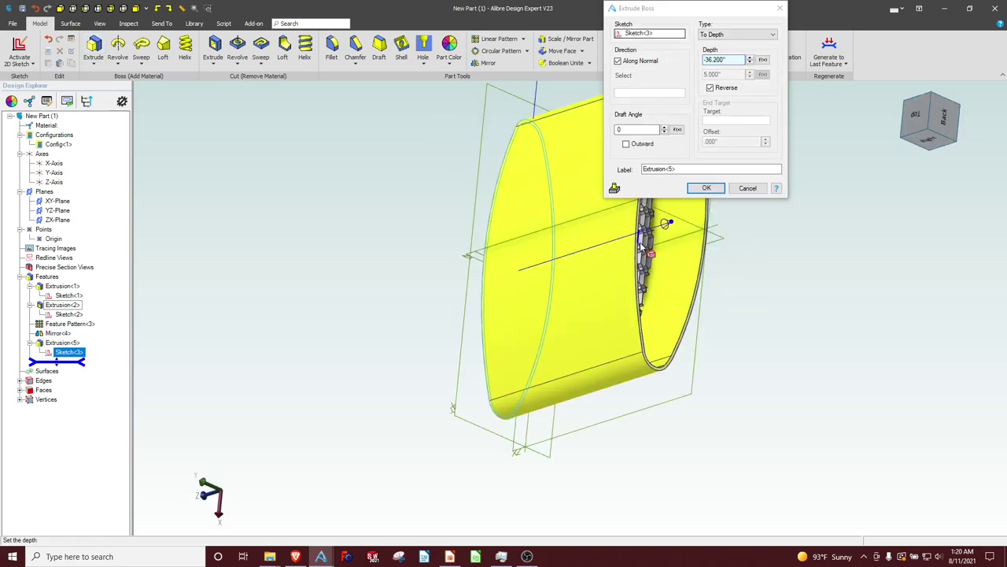
scroll(641, 247, "up", 5)
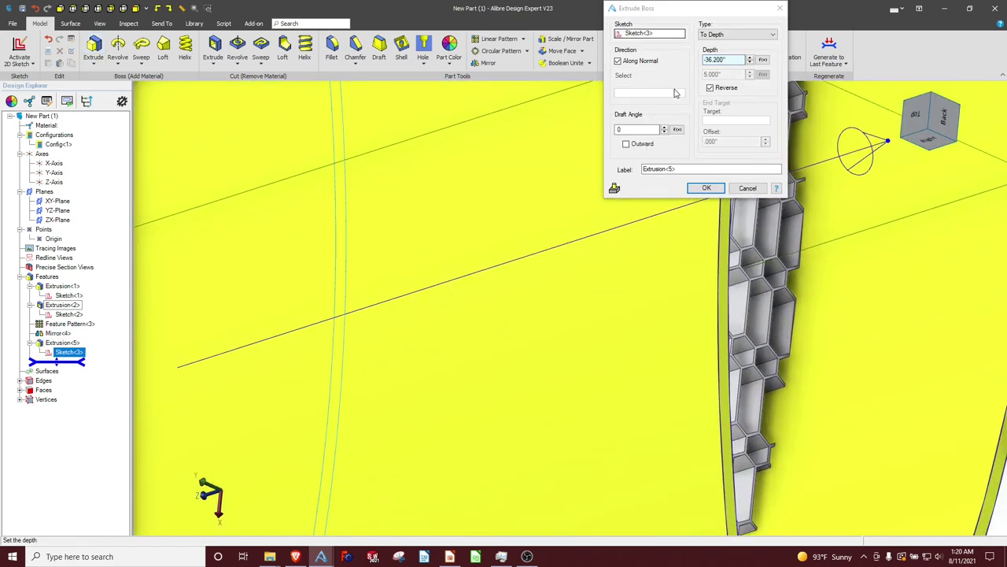
left_click(722, 36)
left_click(723, 36)
left_click(728, 71)
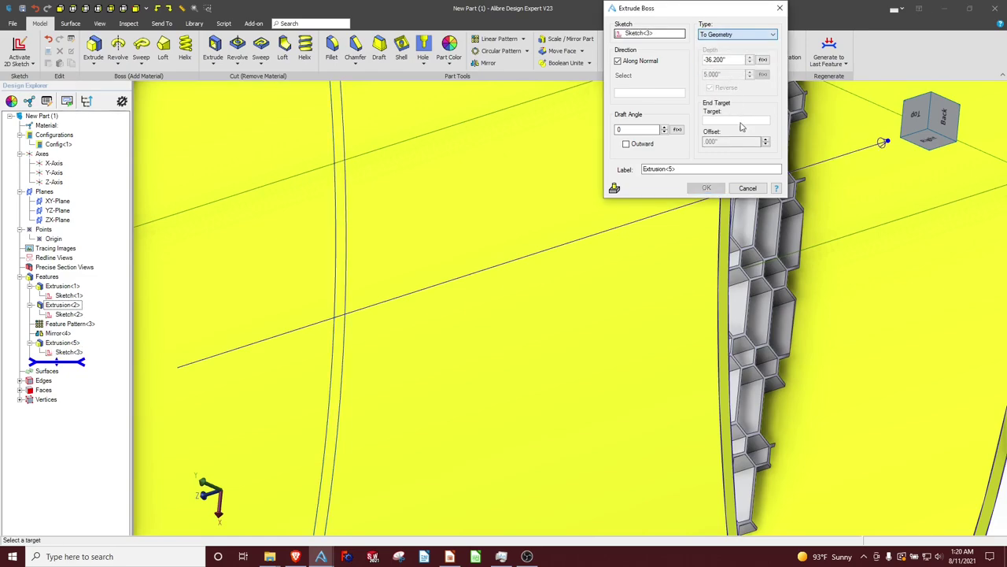
left_click(741, 274)
scroll(610, 292, "up", 4)
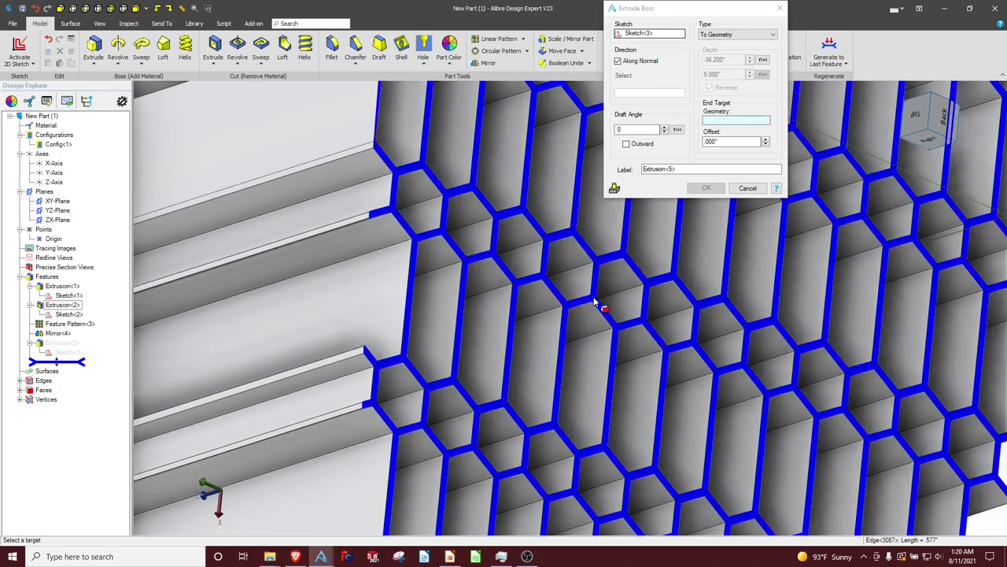
left_click(596, 303)
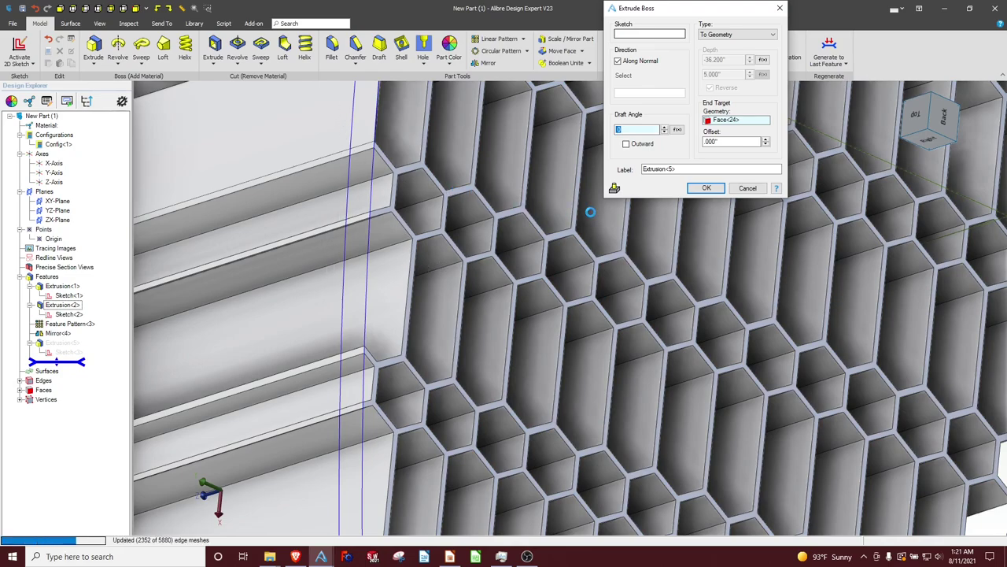
left_click(696, 189)
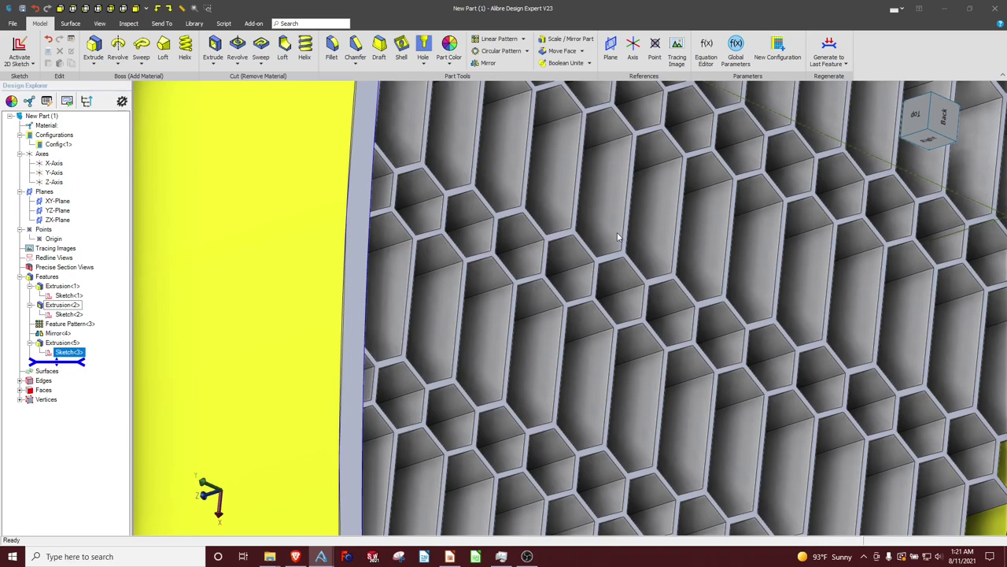
Insert a reference plane offset 24" from the YZ-Plane.
left_click(911, 126)
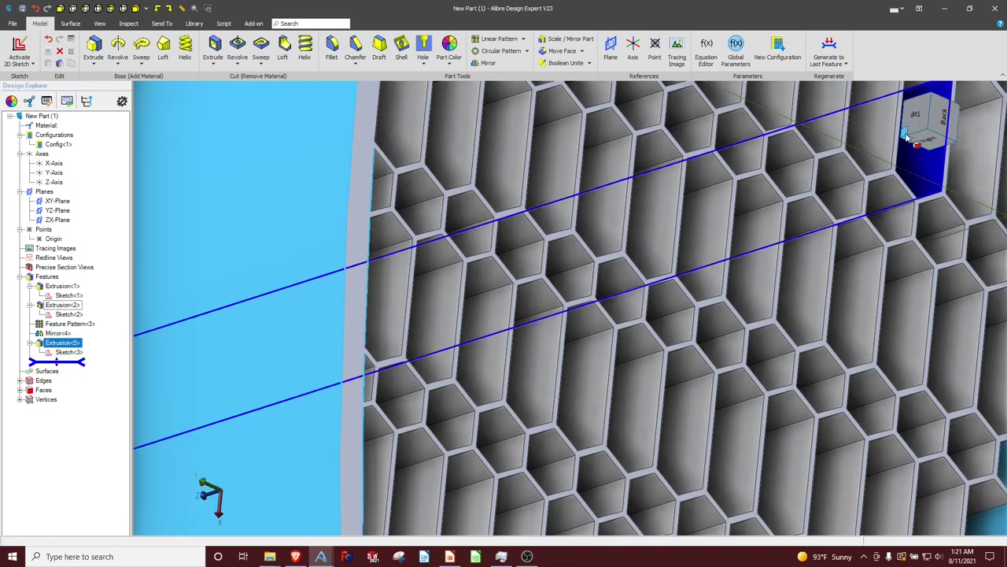
scroll(535, 305, "up", 5)
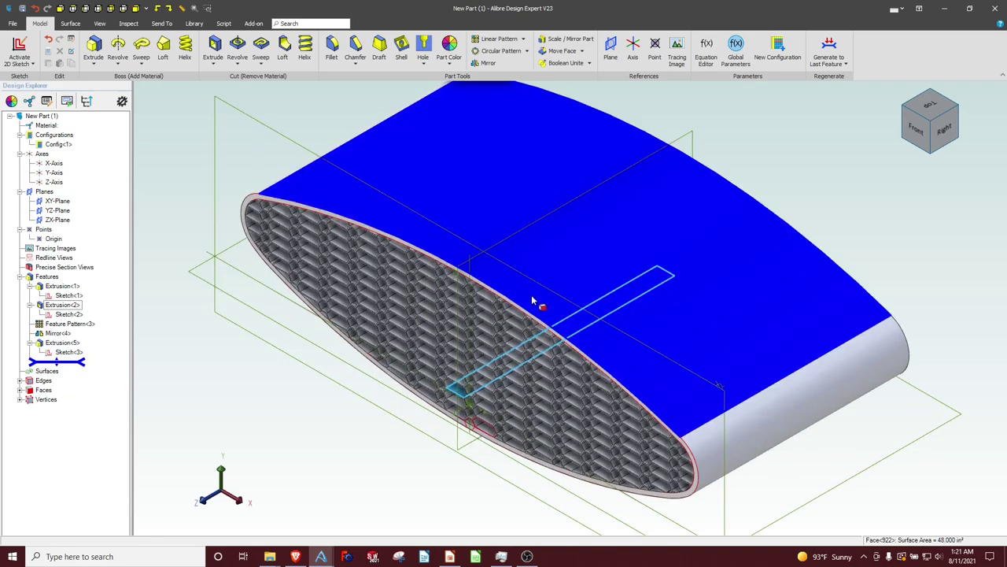
left_click(542, 224)
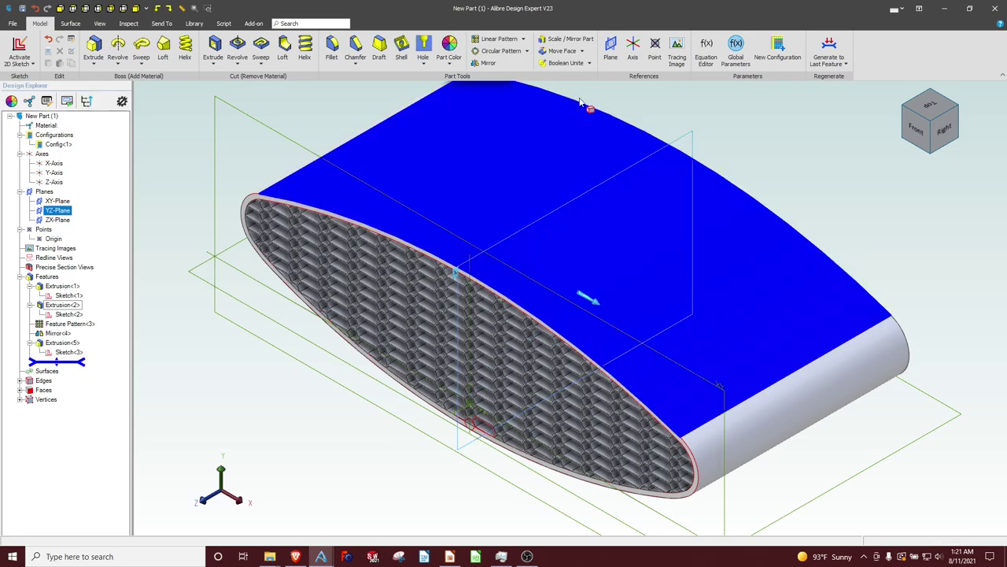
left_click(608, 63)
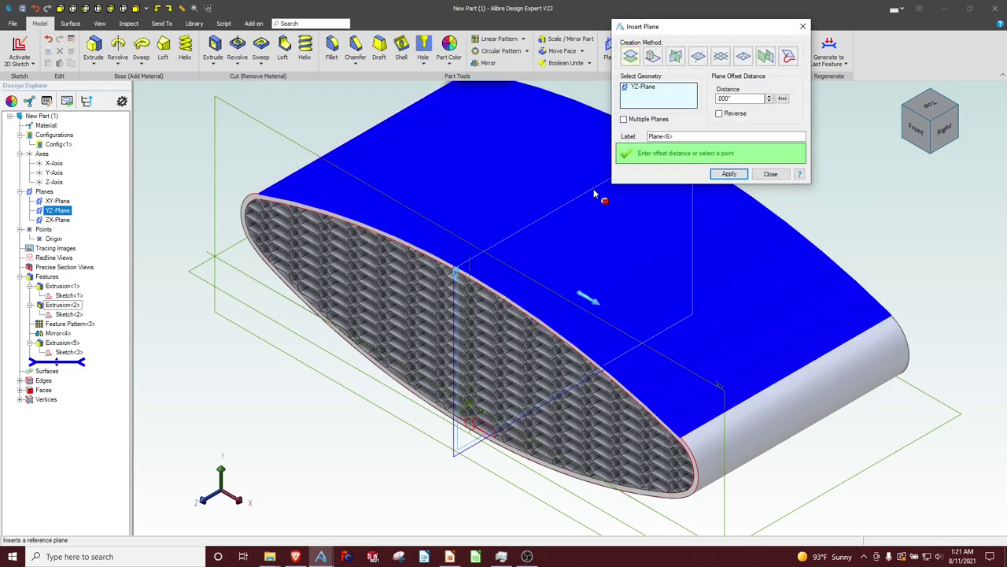
left_click(738, 98)
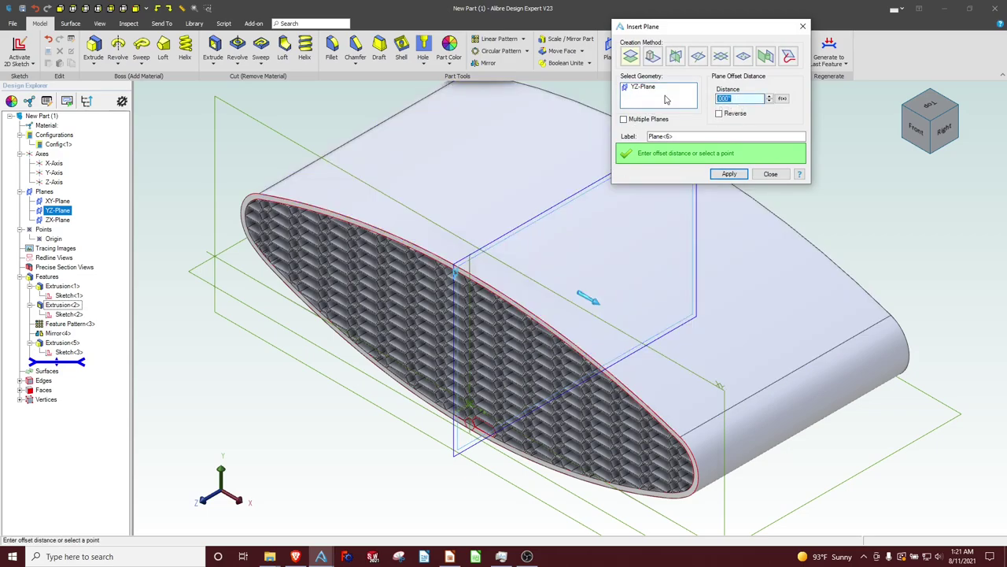
type("24")
left_click(725, 175)
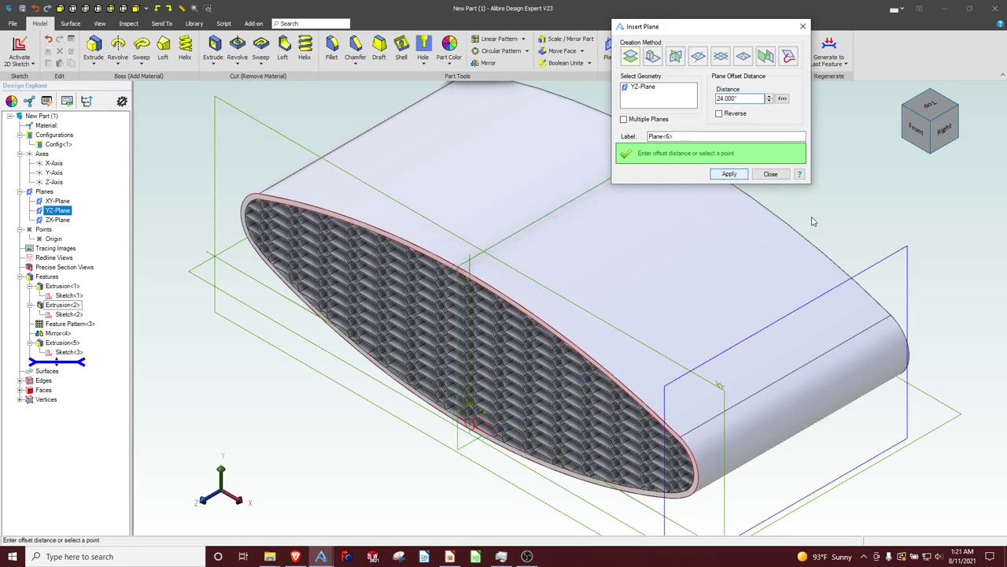
left_click(729, 174)
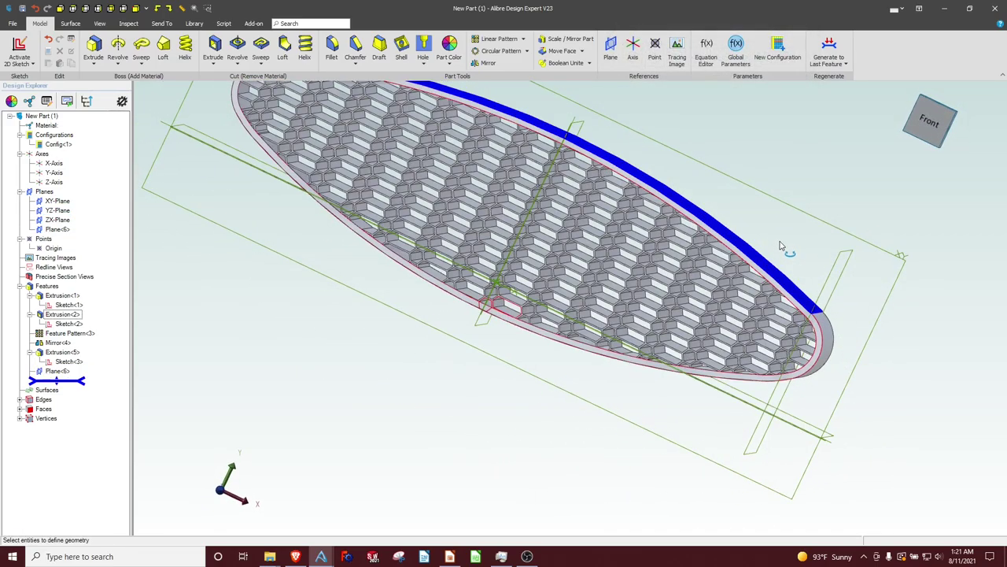
Set the new reference plane's offset from the YZ-Plane to 28".
left_click(837, 262)
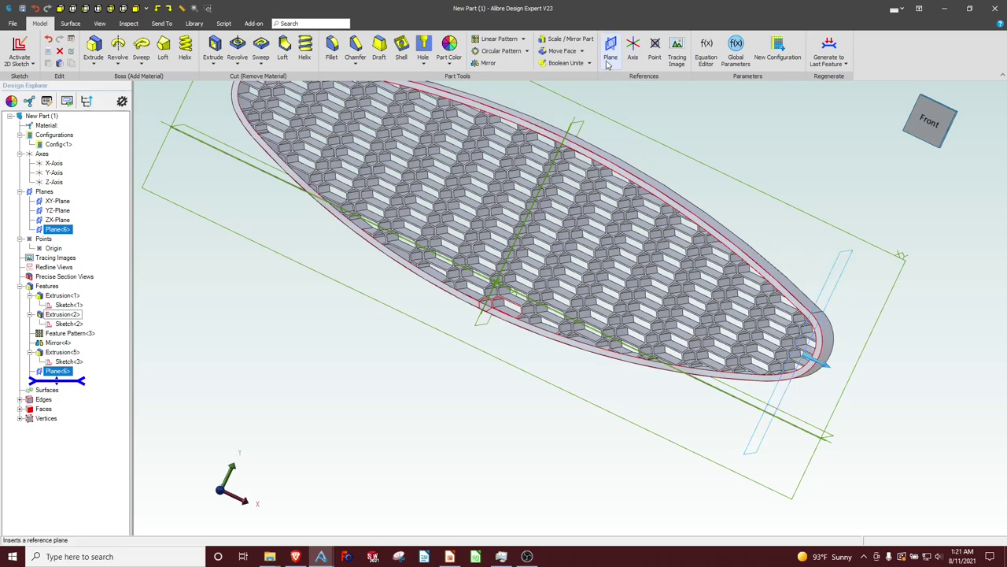
right_click(57, 378)
left_click(77, 378)
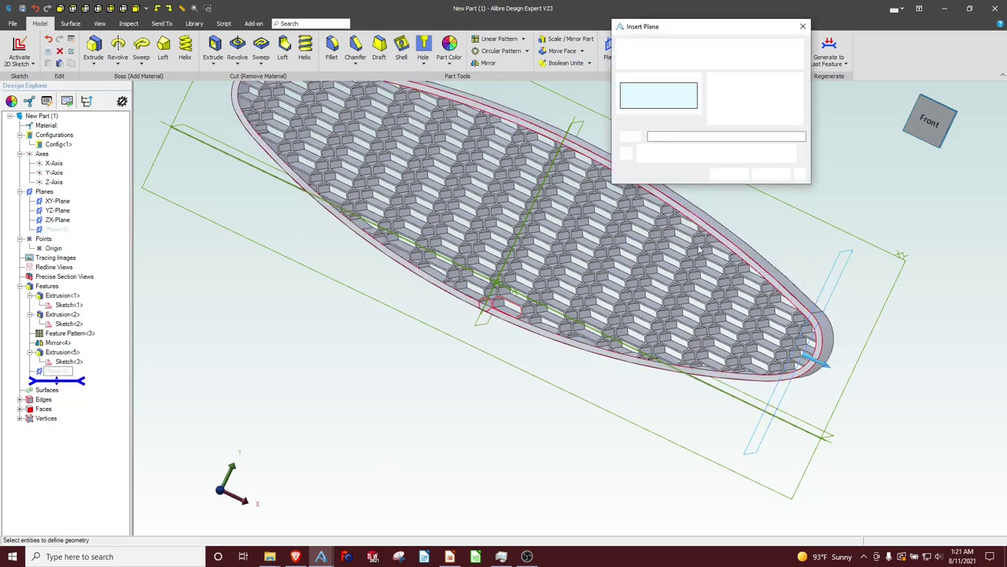
type("28")
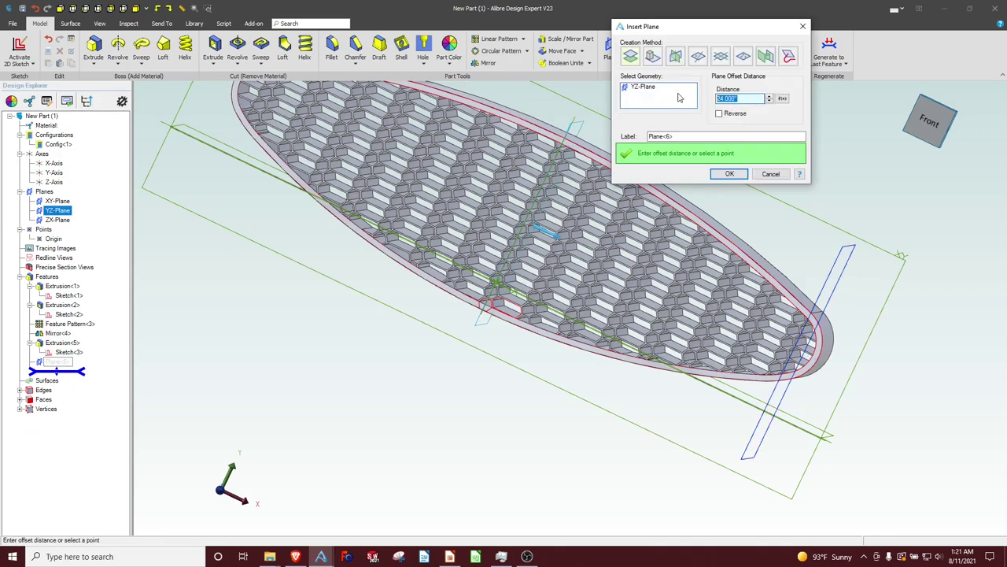
key("Return")
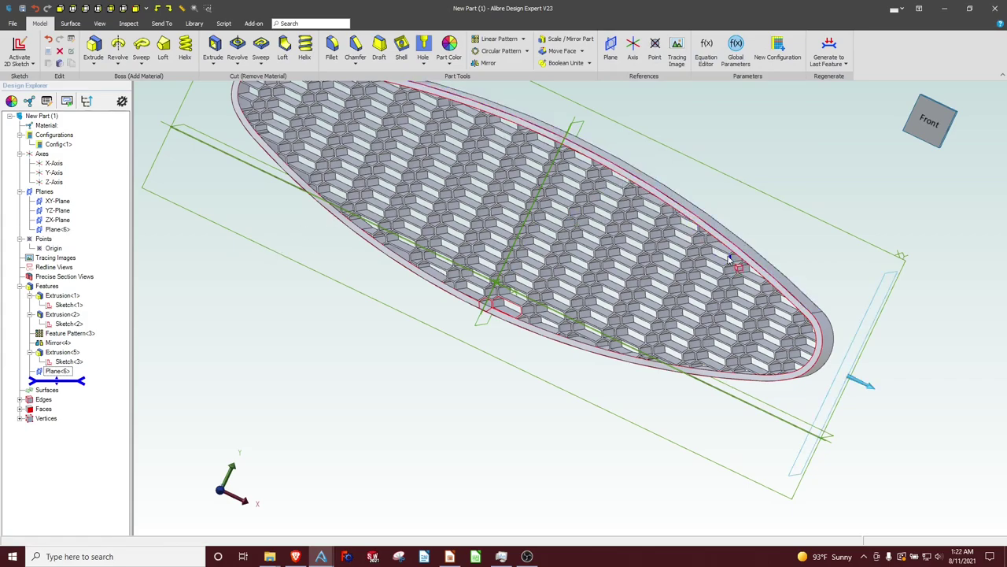
Reduce the reference plane's offset from the YZ-Plane to 26", close to the frame's outer end.
middle_click_drag(731, 259, 720, 251)
right_click(59, 371)
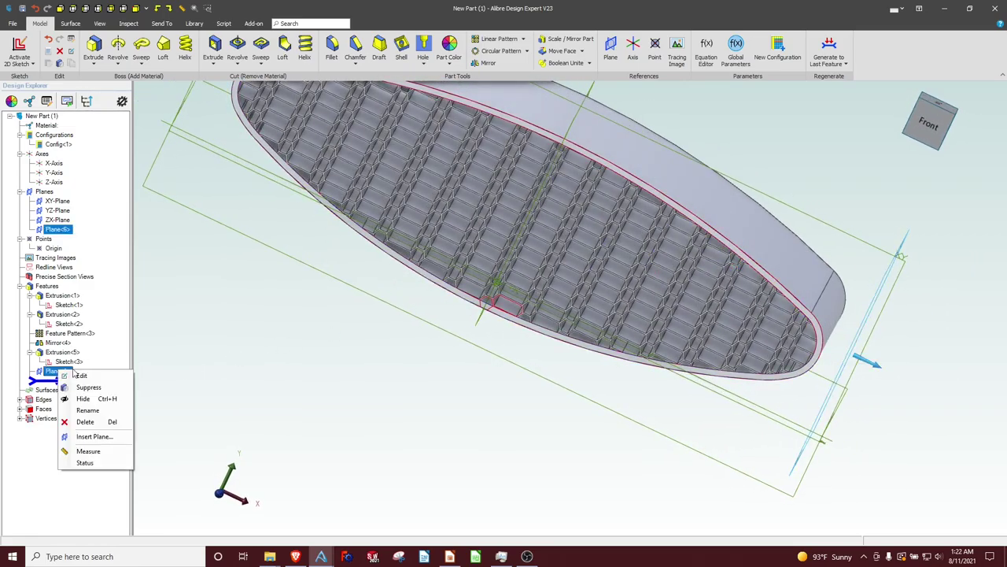
left_click(79, 375)
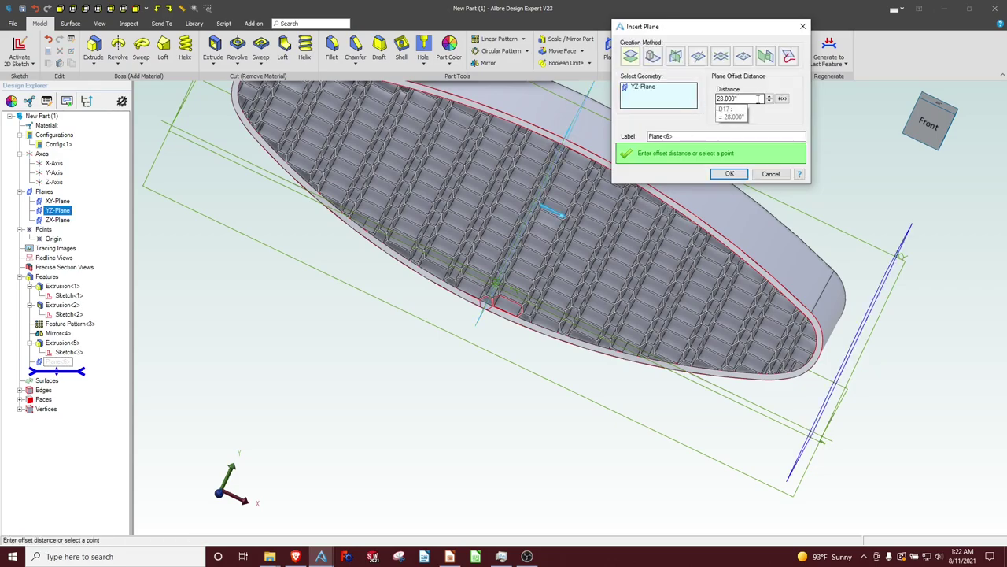
left_click(769, 101)
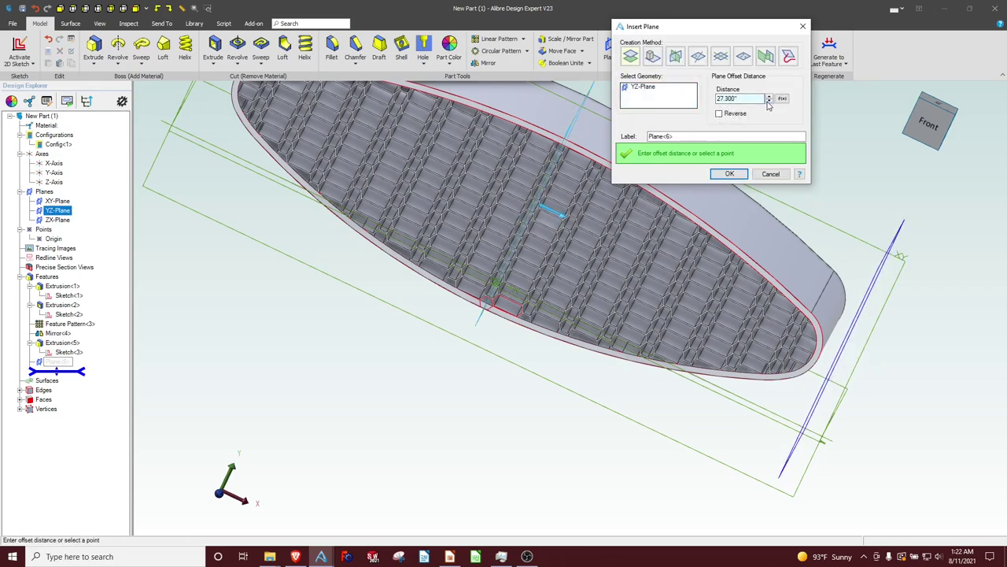
left_click(769, 101)
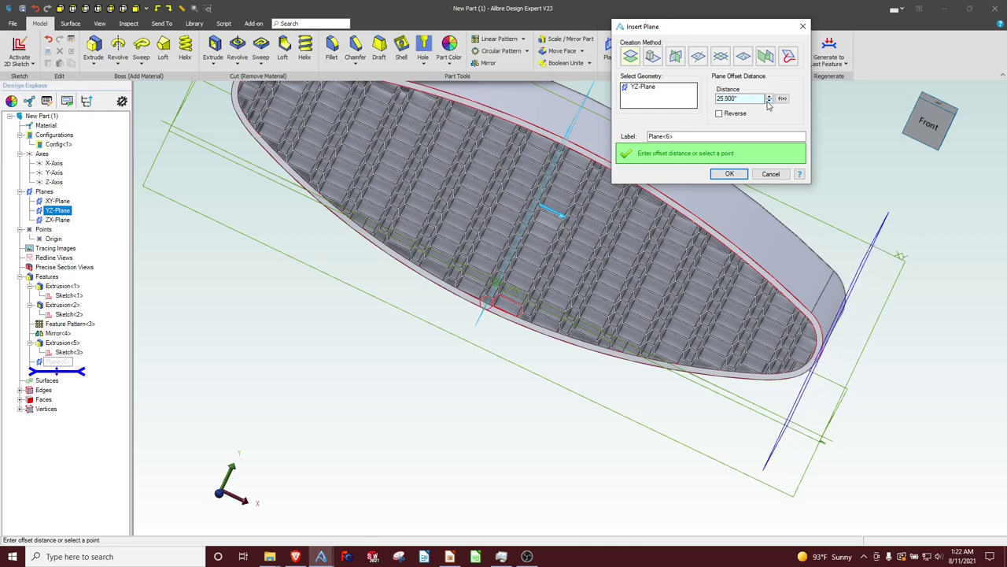
left_click(769, 101)
left_click(729, 174)
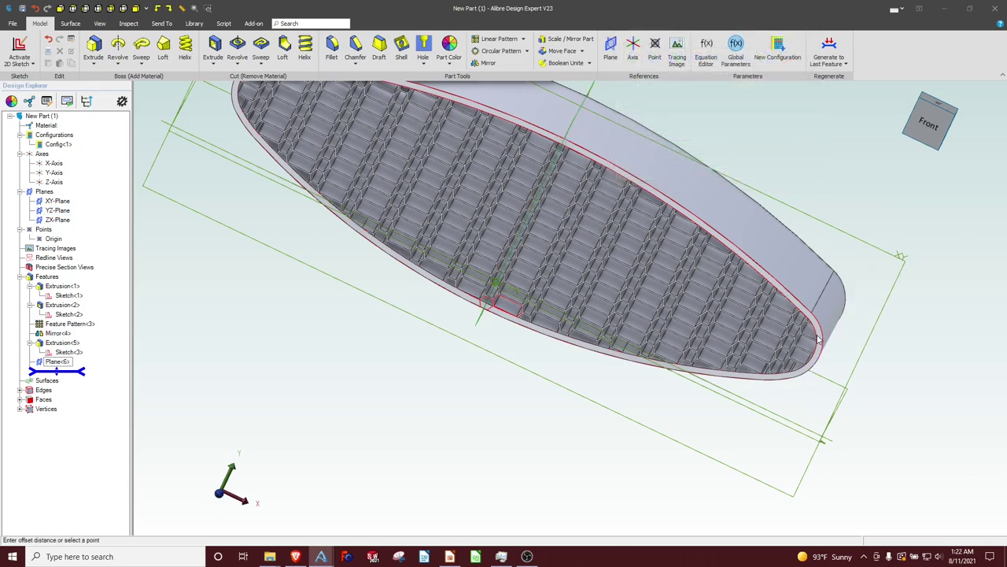
Increase the reference plane's offset slightly to place it just outside the frame's outer edge, checking against the front view.
left_click(928, 124)
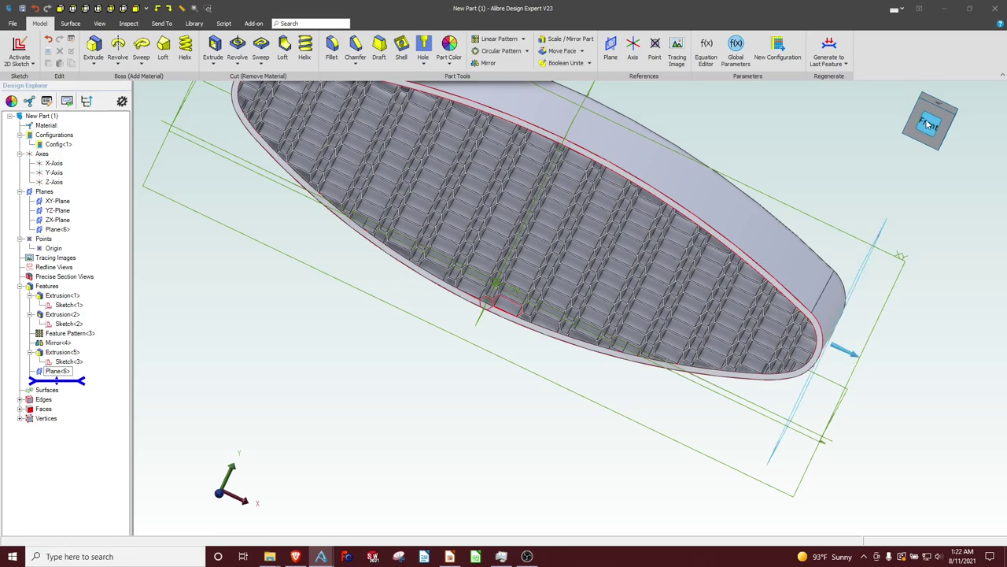
scroll(740, 317, "up", 10)
scroll(850, 310, "up", 8)
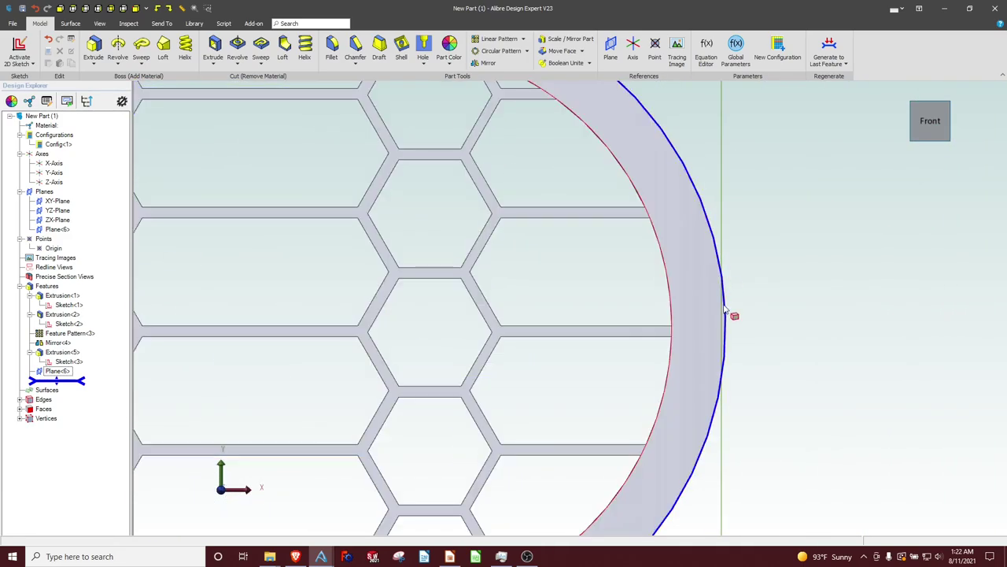
right_click(56, 370)
left_click(79, 379)
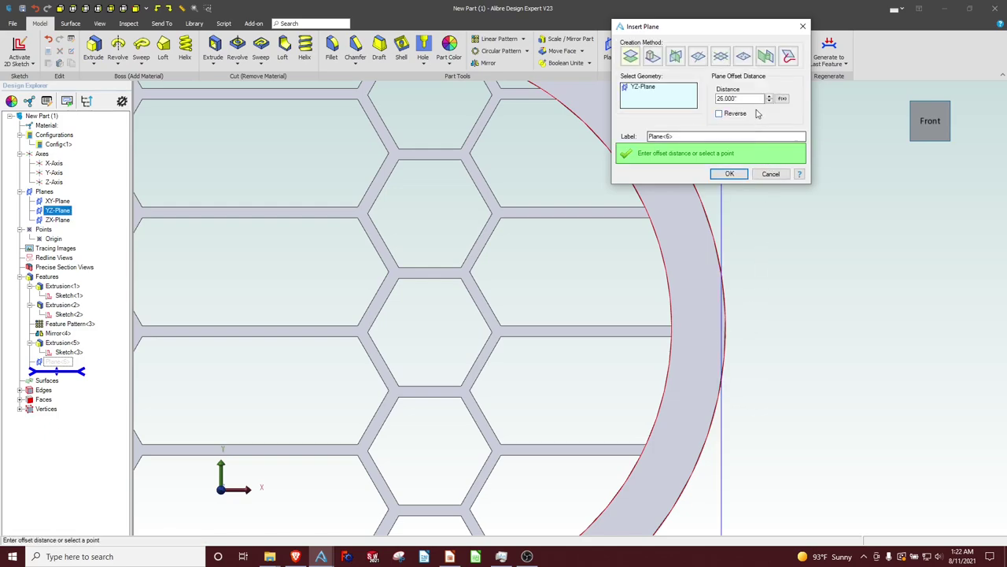
left_click(769, 97)
left_click(729, 174)
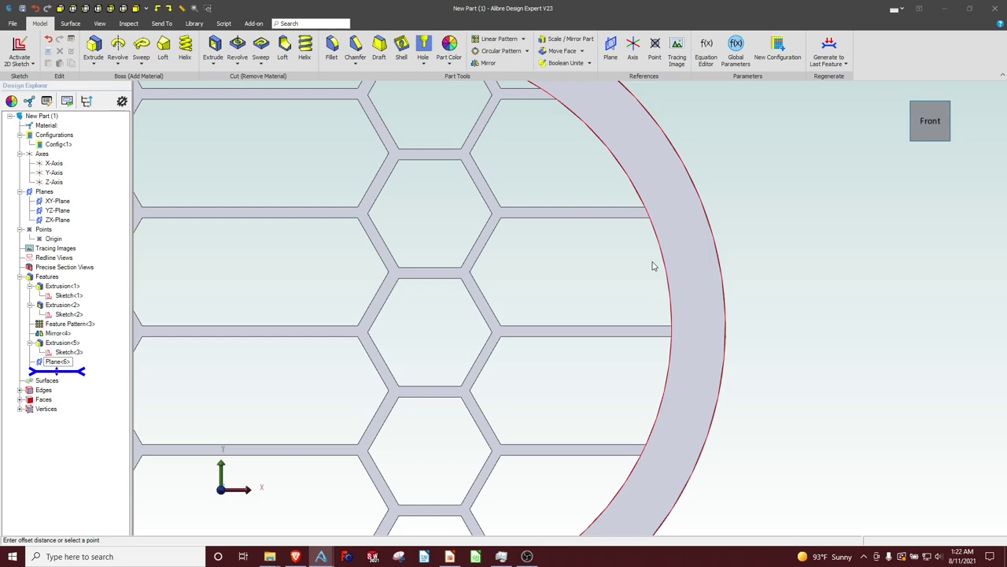
scroll(483, 213, "down", 5)
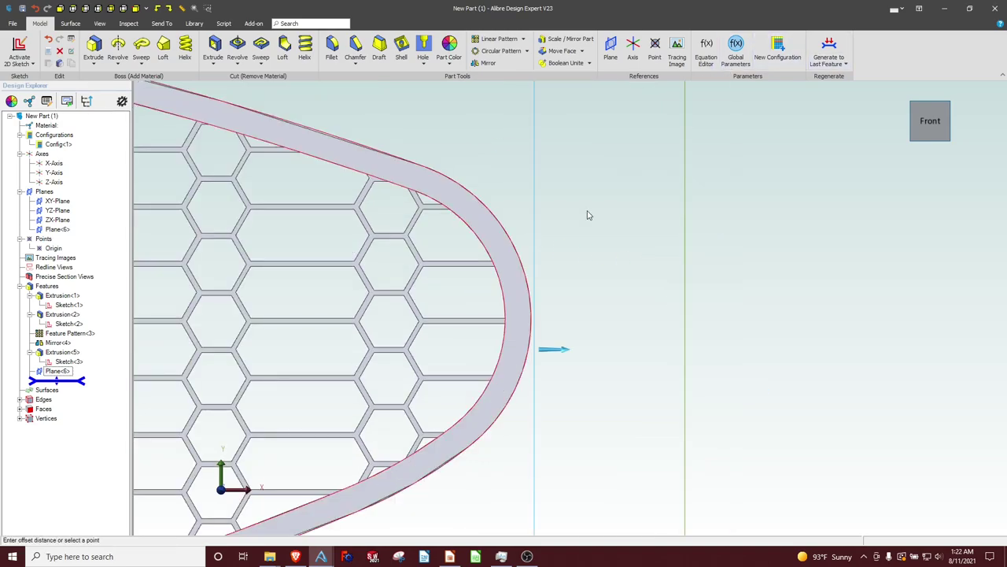
Insert a second reference plane offset 26.1" from the YZ-Plane in the reverse direction, at the frame's opposite end.
scroll(549, 277, "down", 5)
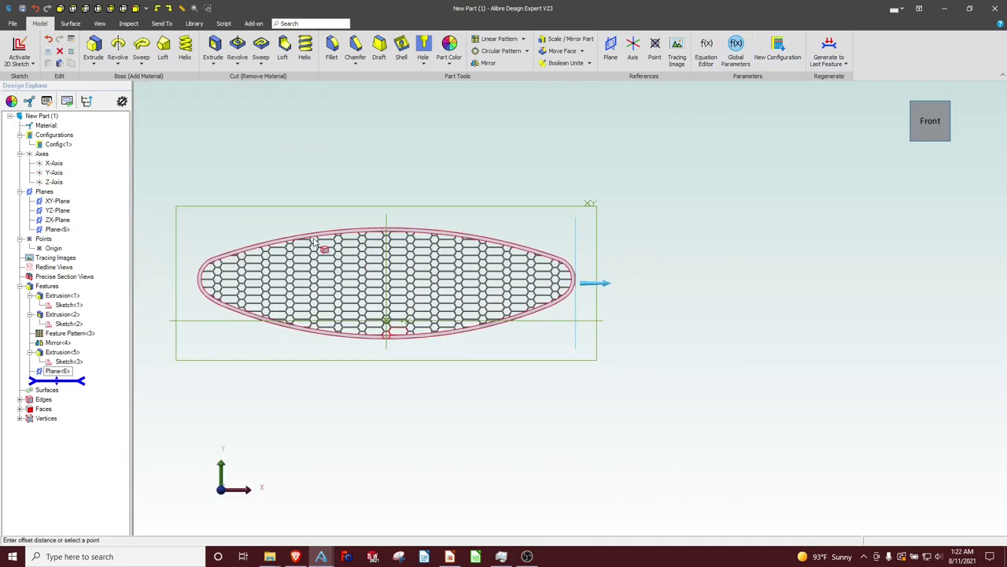
left_click(611, 49)
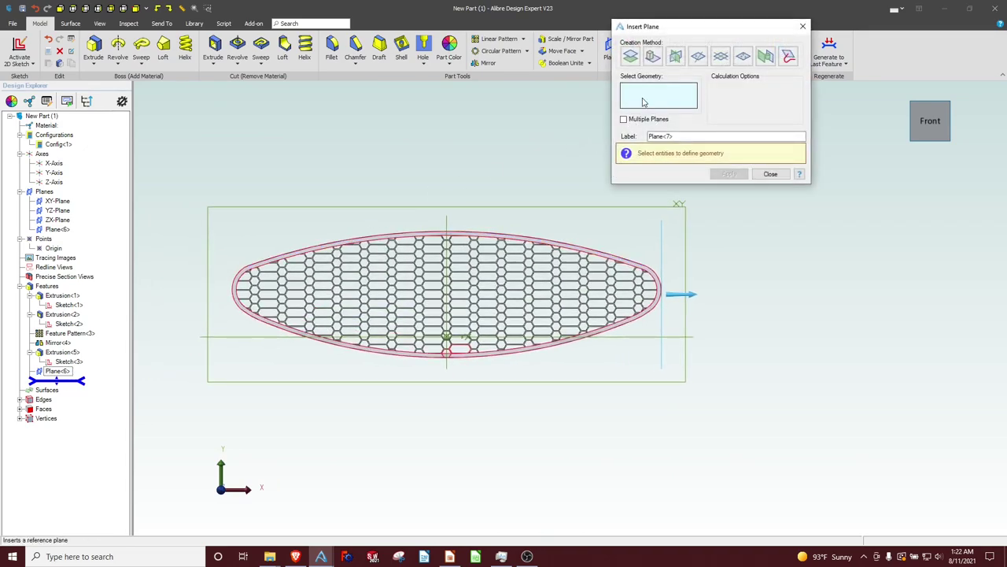
left_click(447, 225)
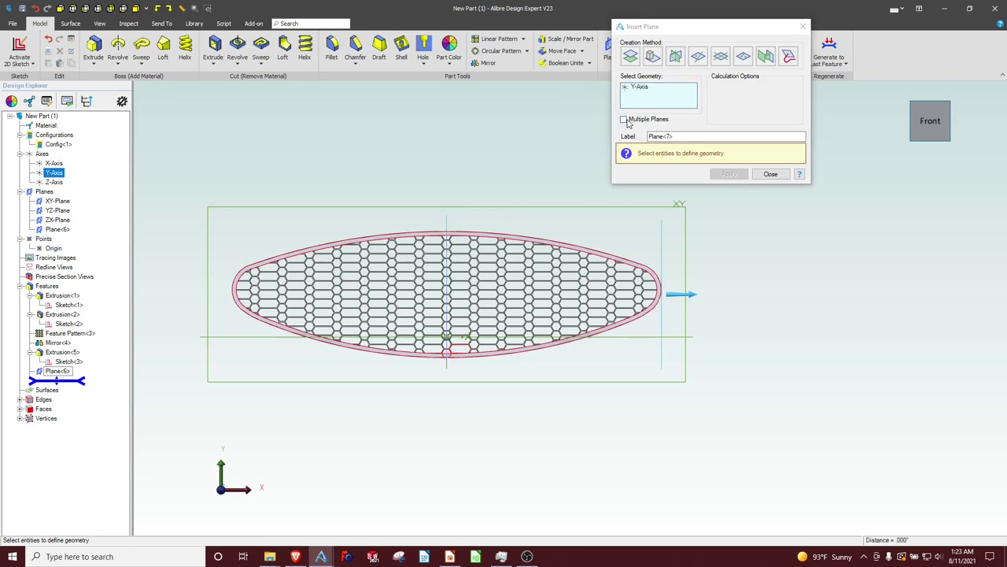
left_click(629, 61)
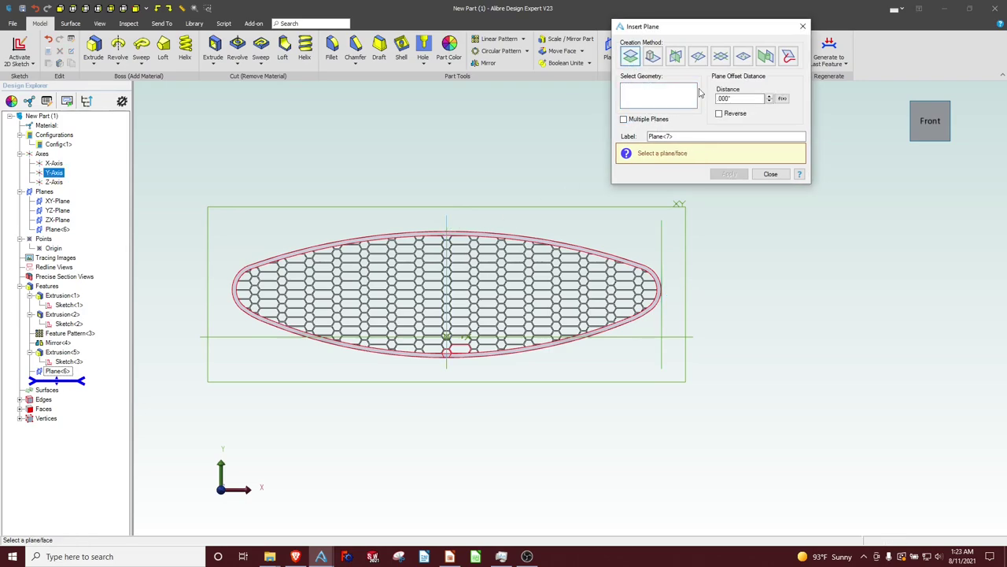
type("26.1")
left_click(719, 114)
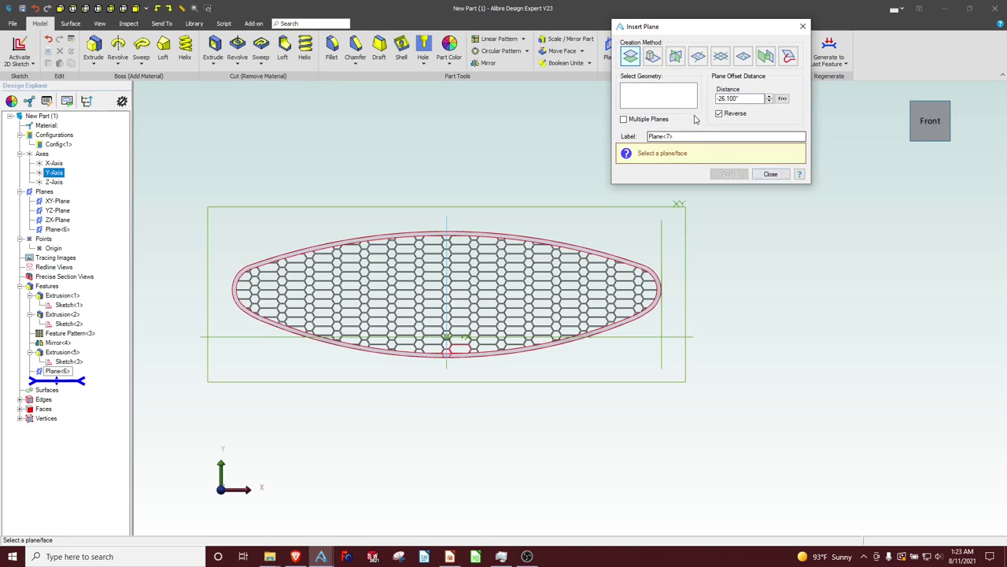
left_click(447, 232)
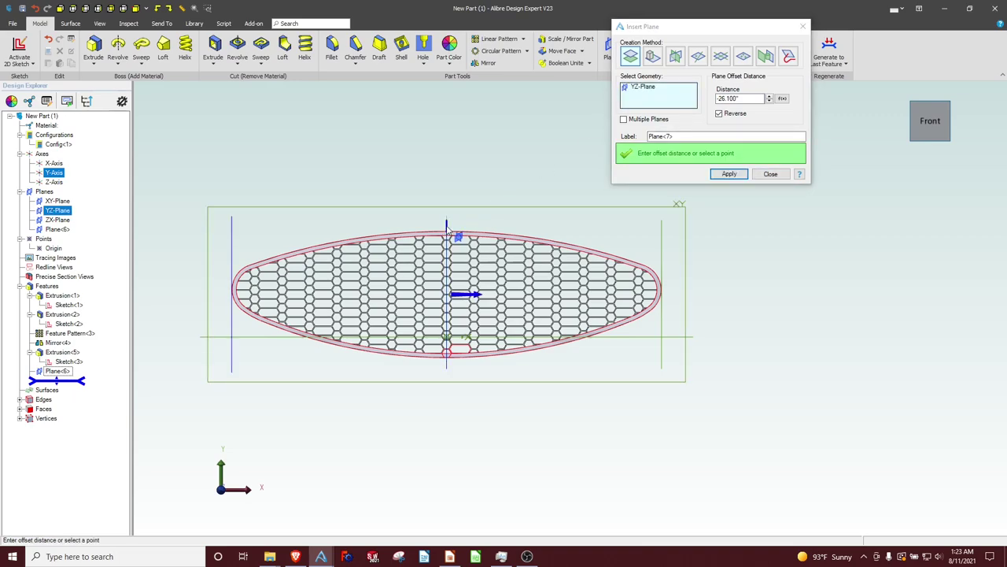
left_click(560, 197)
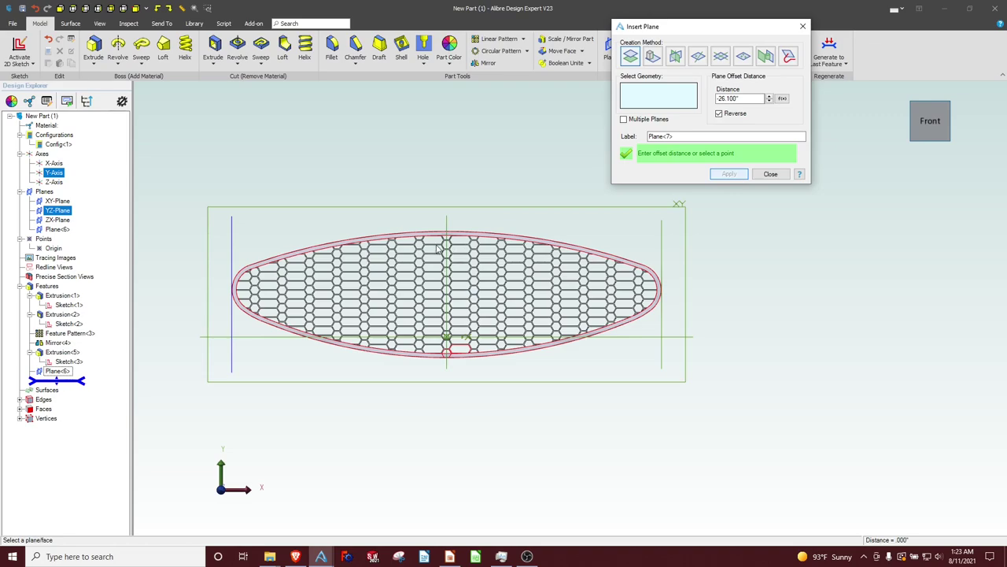
left_click(492, 223)
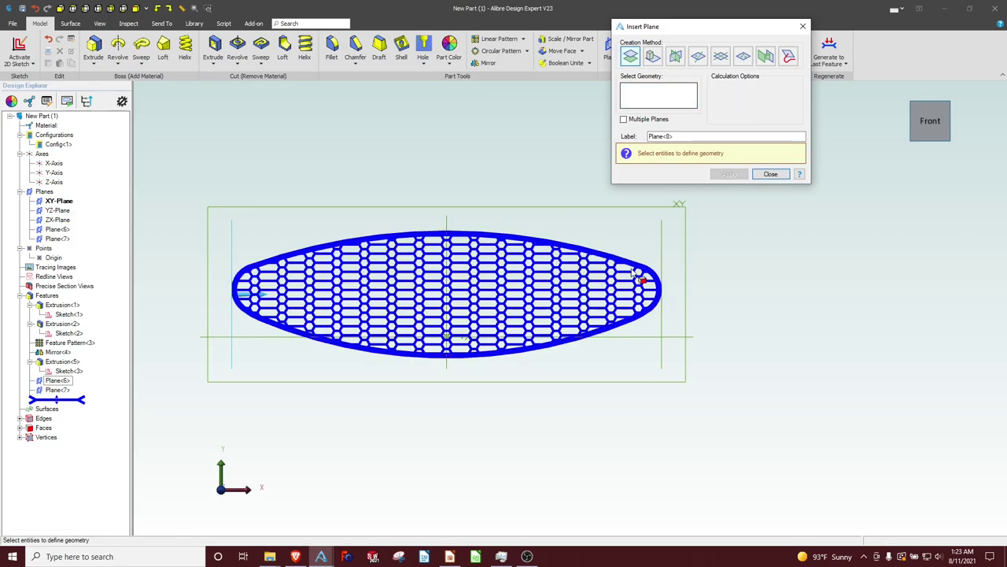
Start a 2D sketch on the offset reference plane at the frame's positive X end.
left_click(661, 252)
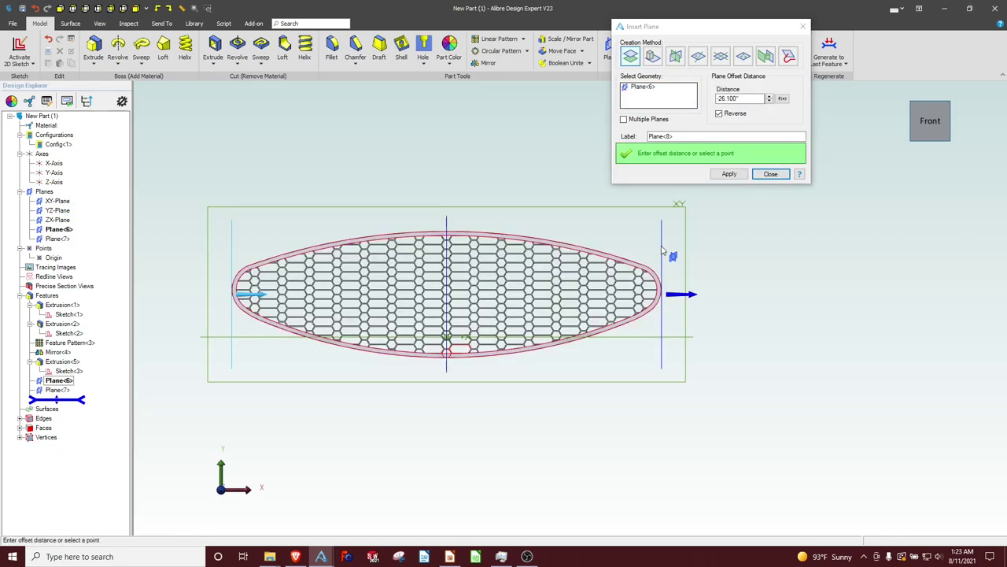
left_click(20, 54)
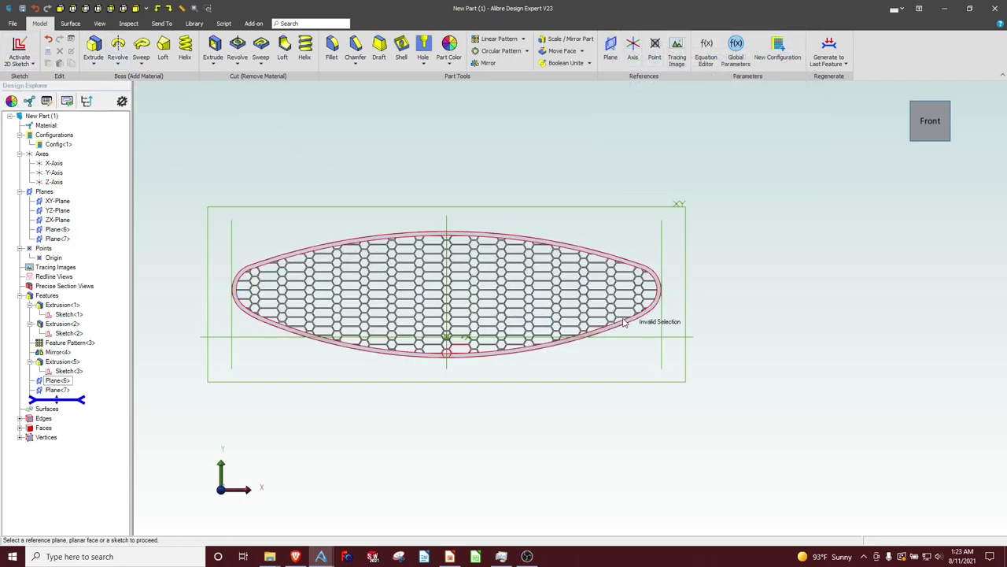
left_click(661, 321)
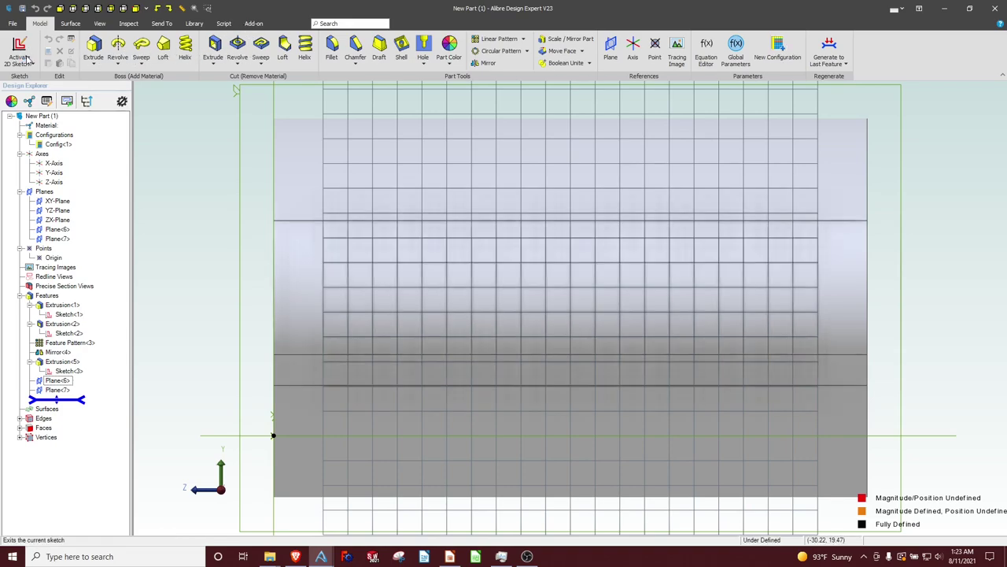
Project the edges of the frame's lower outer face into the sketch as reference figures, maintaining association to the source entities.
left_click(126, 55)
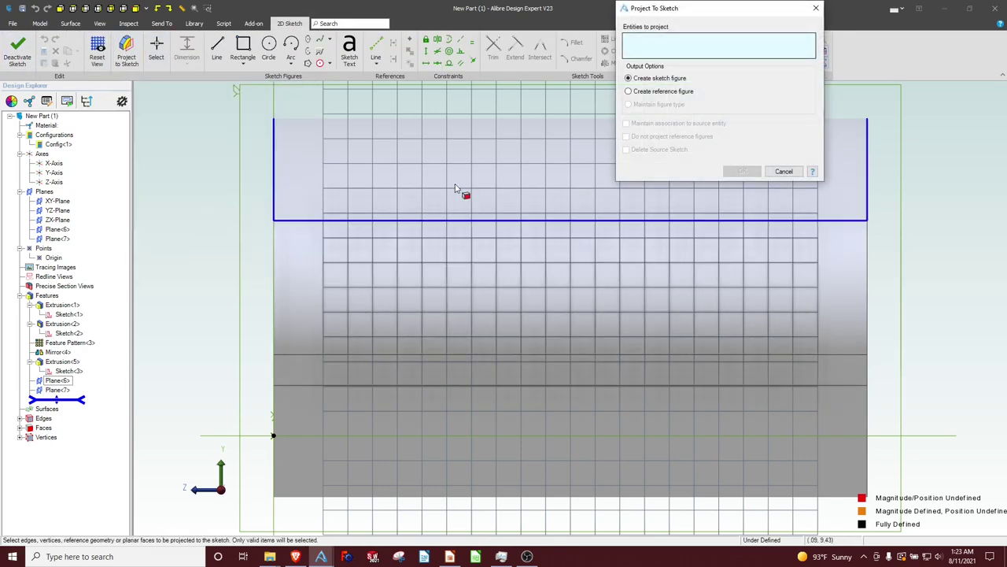
left_click(631, 92)
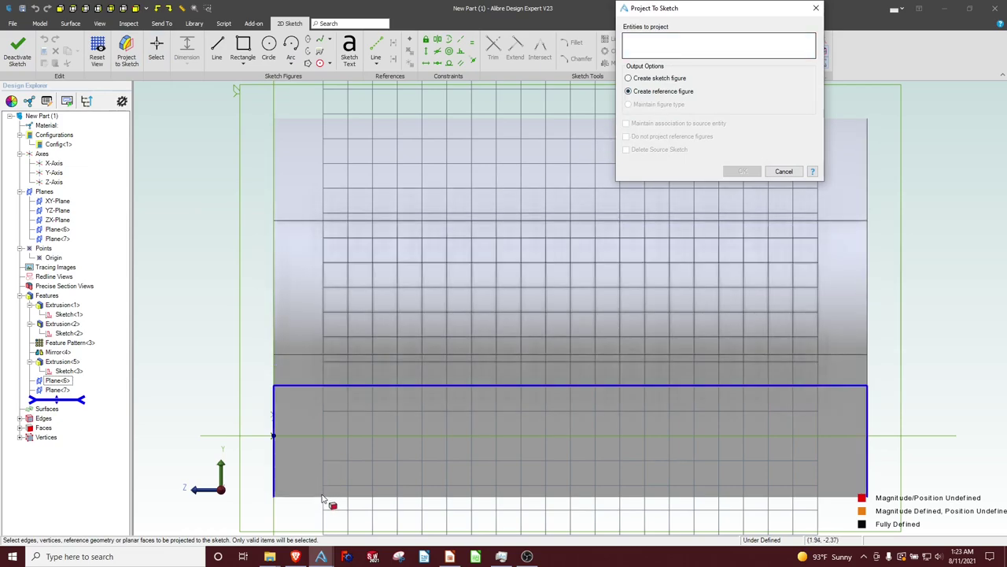
middle_click_drag(286, 490, 315, 495)
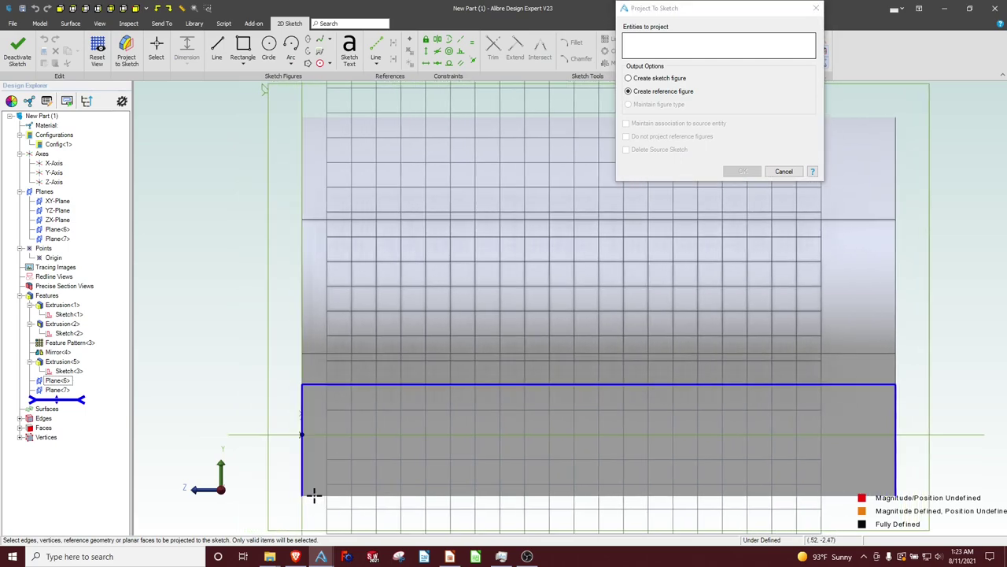
left_click(303, 423)
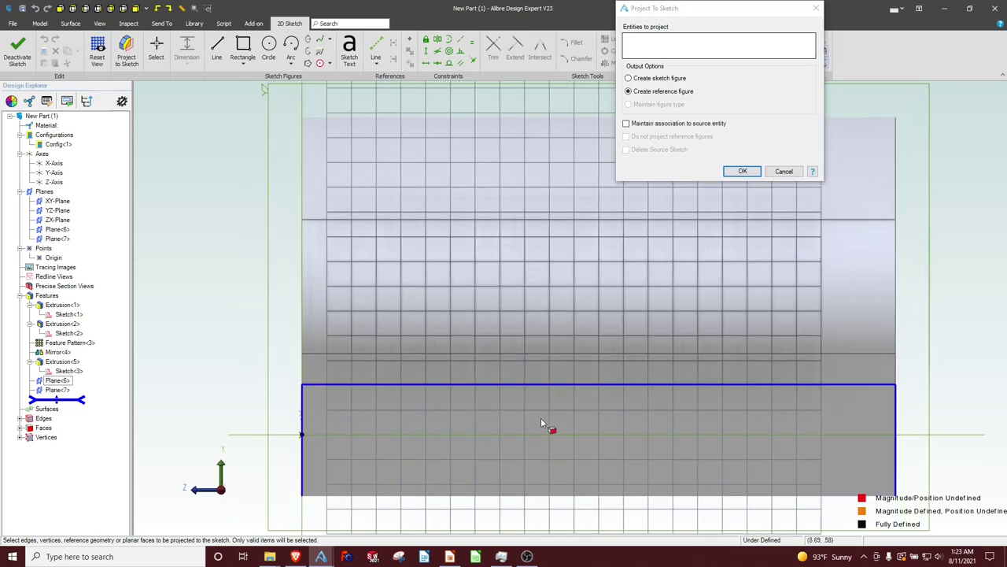
left_click(626, 123)
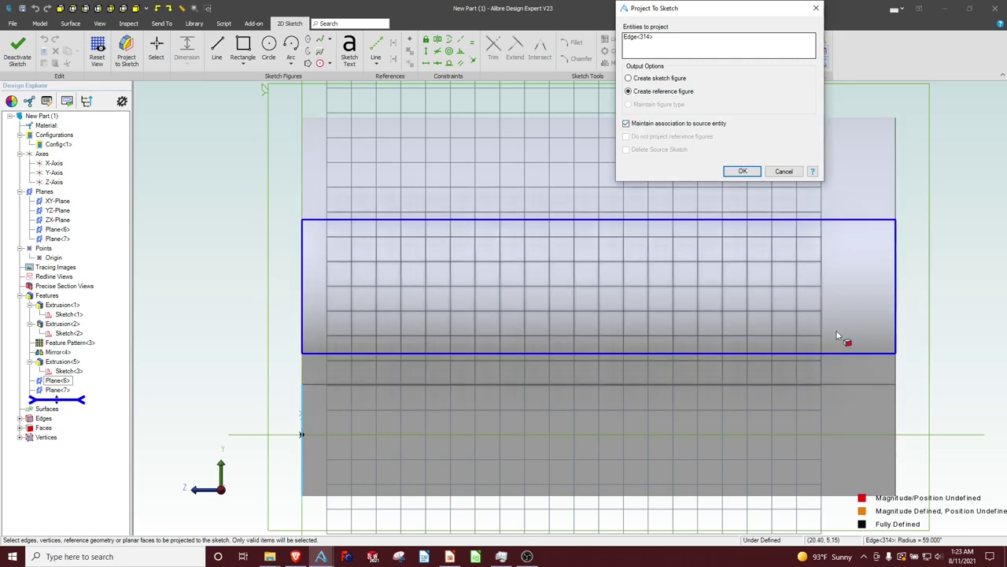
left_click(897, 404)
left_click(894, 415)
left_click(742, 170)
Start another Project to Sketch operation in the end-plane sketch.
scroll(621, 279, "down", 3)
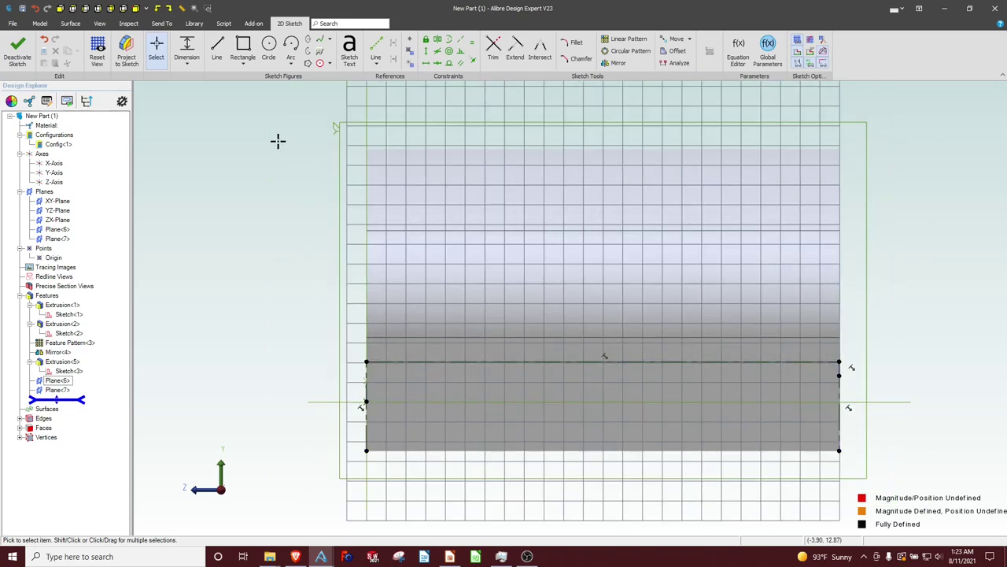
left_click(126, 52)
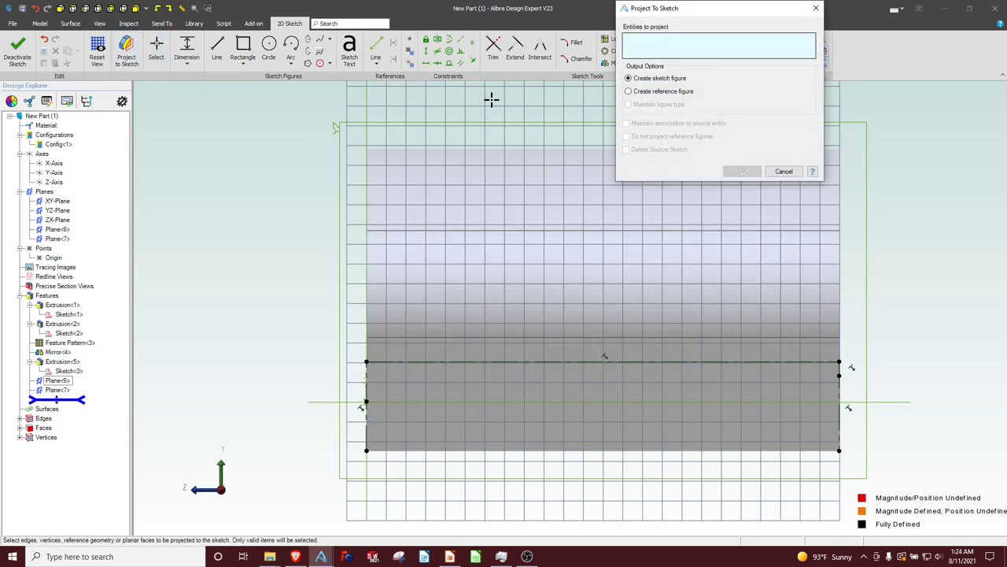
Sketch an arc of about 23 in radius rising from the part's lower edge, centred level with that edge just beyond the -Z end.
left_click(786, 170)
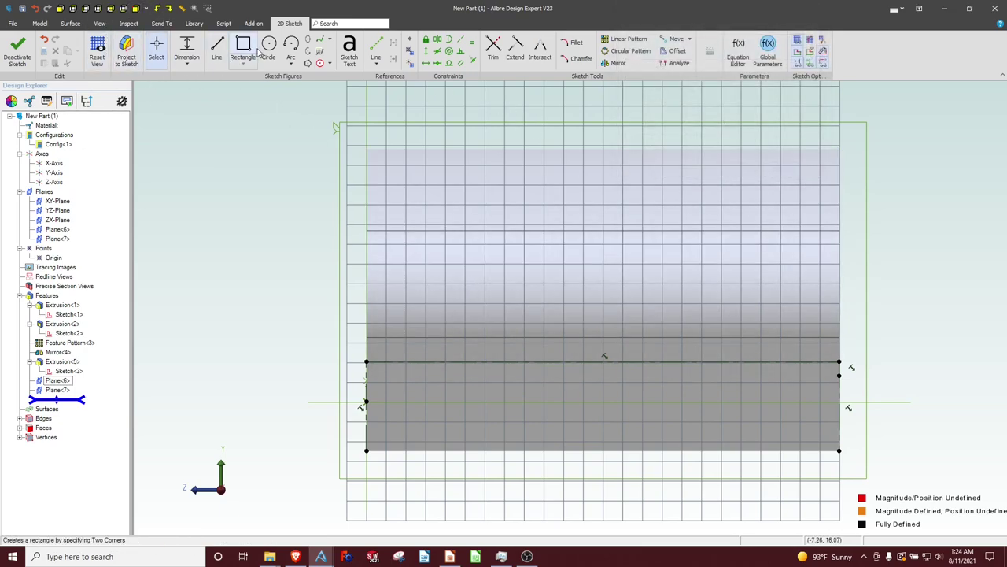
left_click(291, 47)
left_click(272, 452)
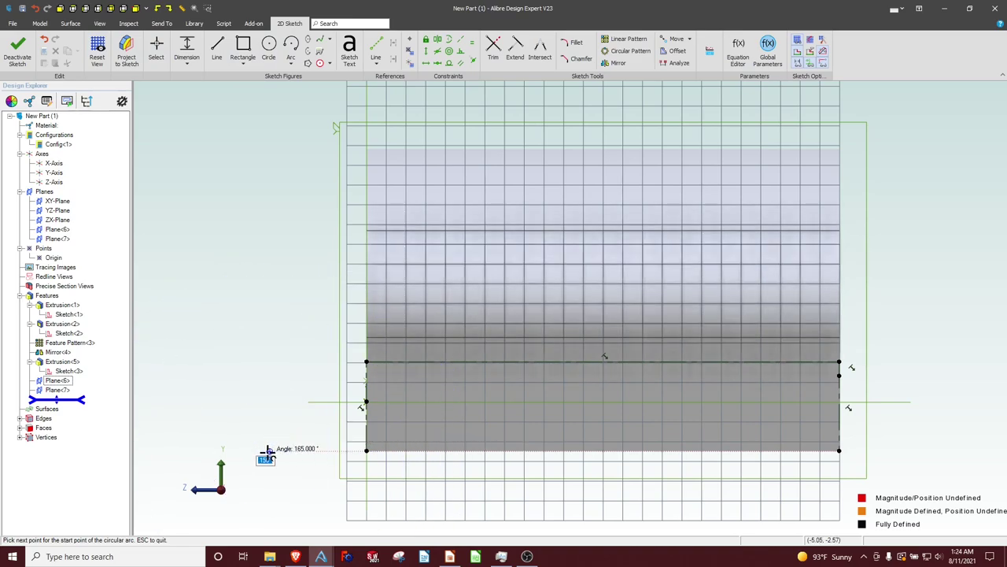
key("Escape")
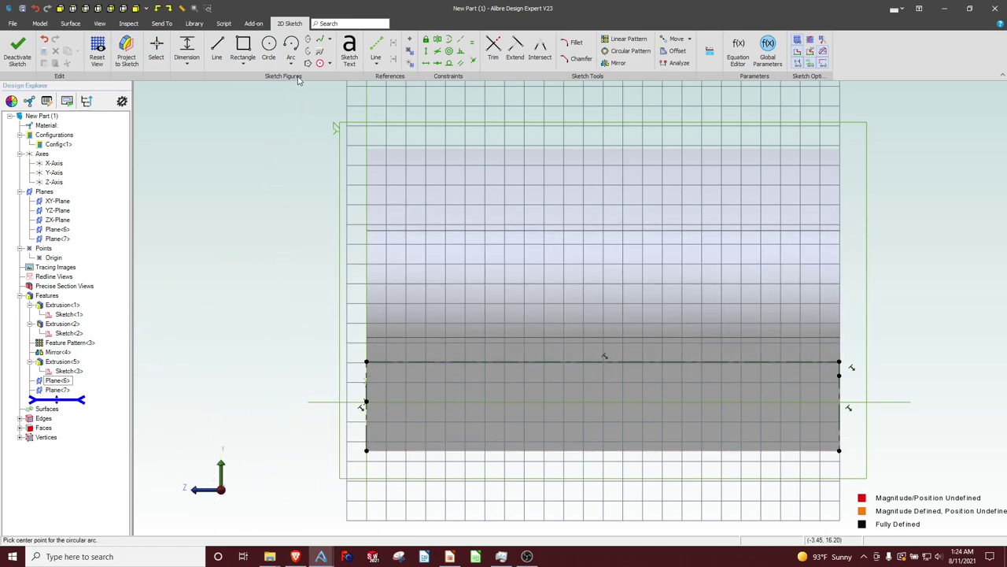
left_click(839, 450)
left_click(432, 451)
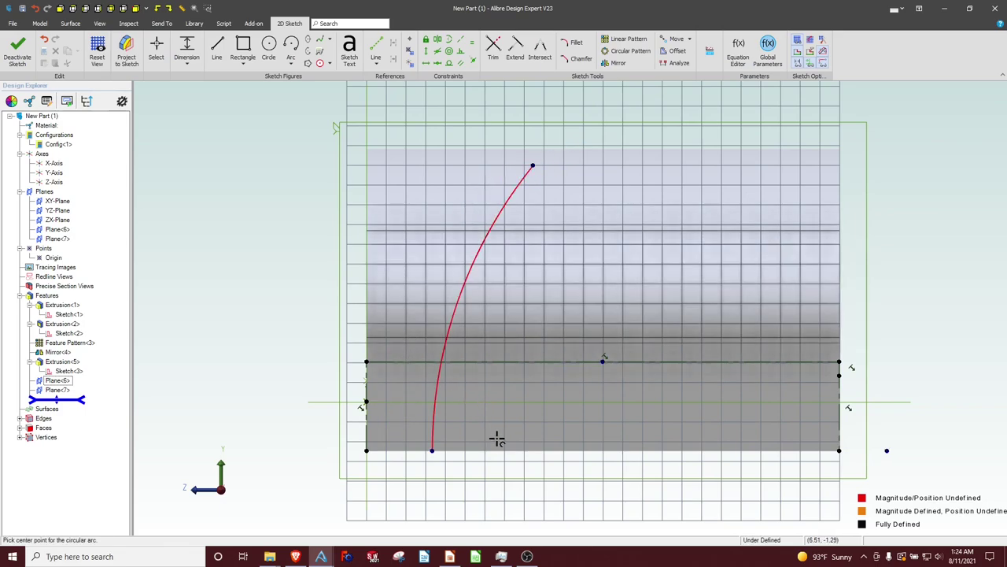
Draw lines from the arc's lower end along the bottom edge, up the part's +Z end and across above the arc.
left_click(216, 47)
left_click(432, 451)
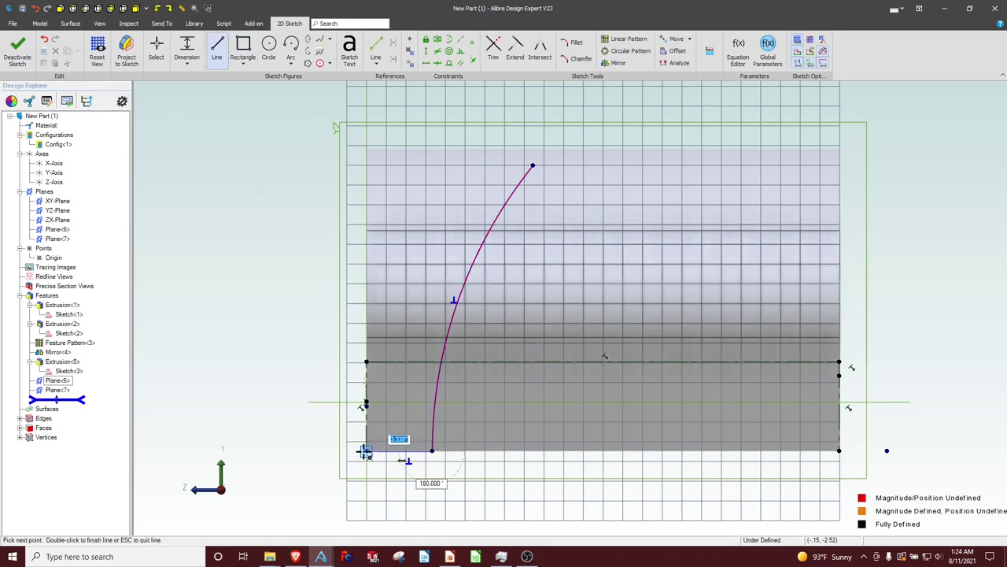
left_click(366, 451)
left_click(367, 148)
left_click(543, 148)
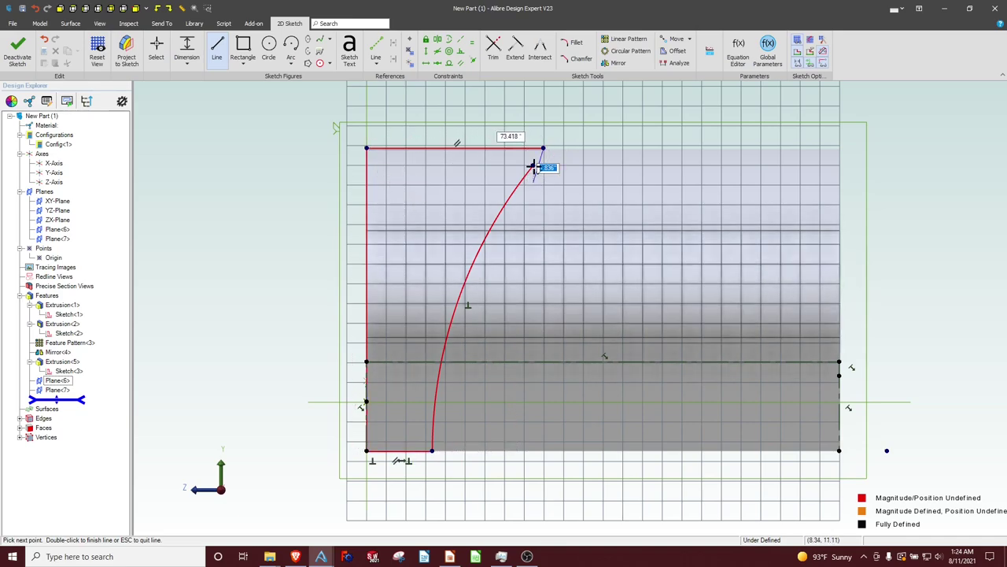
key("Escape")
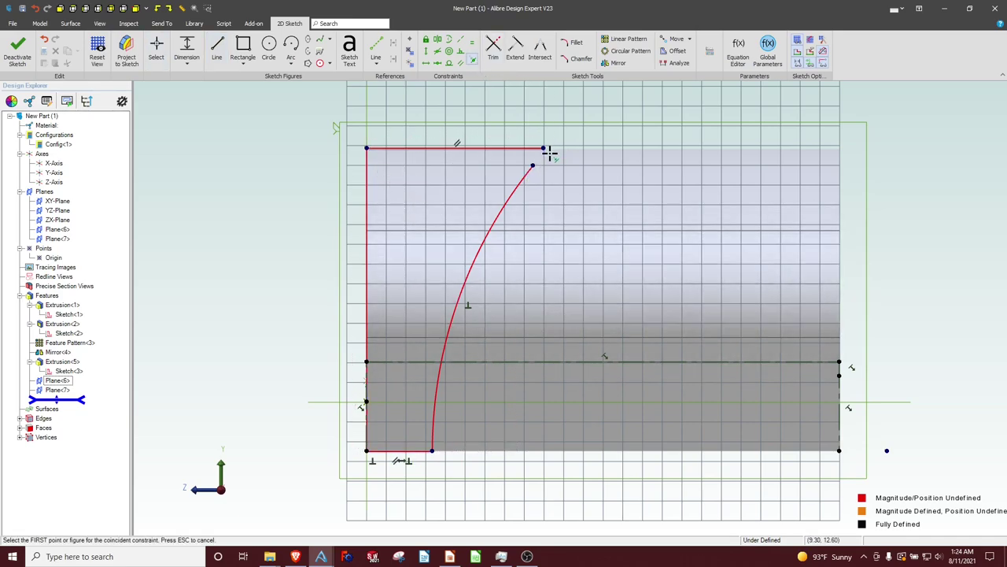
Make the free end of the upper line coincident with the arc's upper endpoint.
left_click(543, 148)
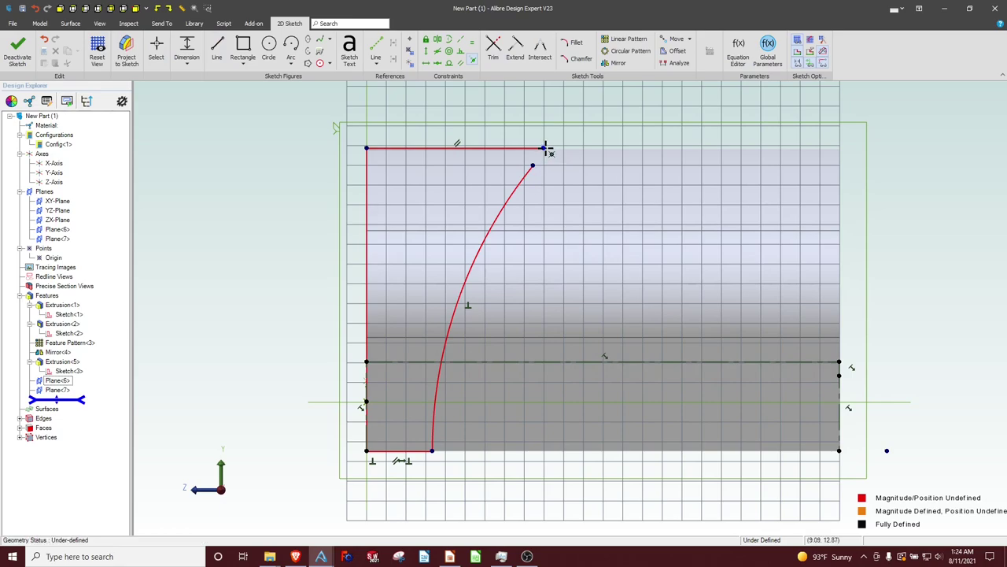
left_click(513, 170)
key("Escape")
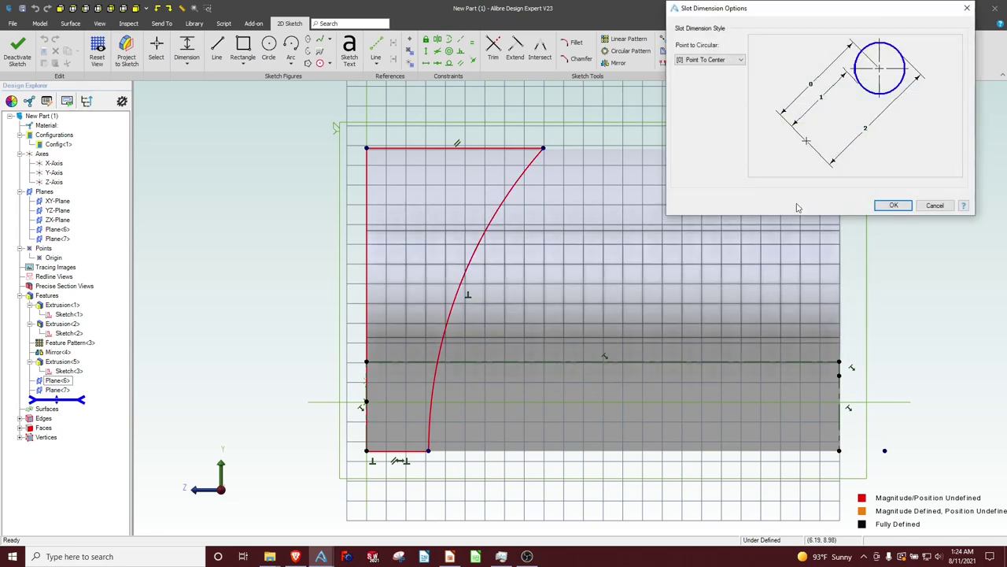
Dimension the arc's radius at 30 in.
left_click(892, 205)
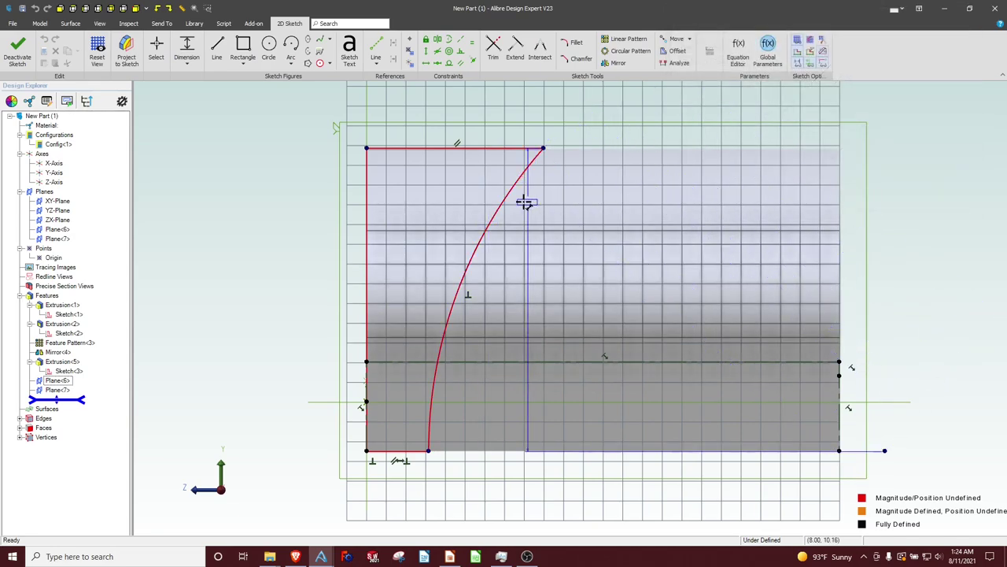
left_click(460, 188)
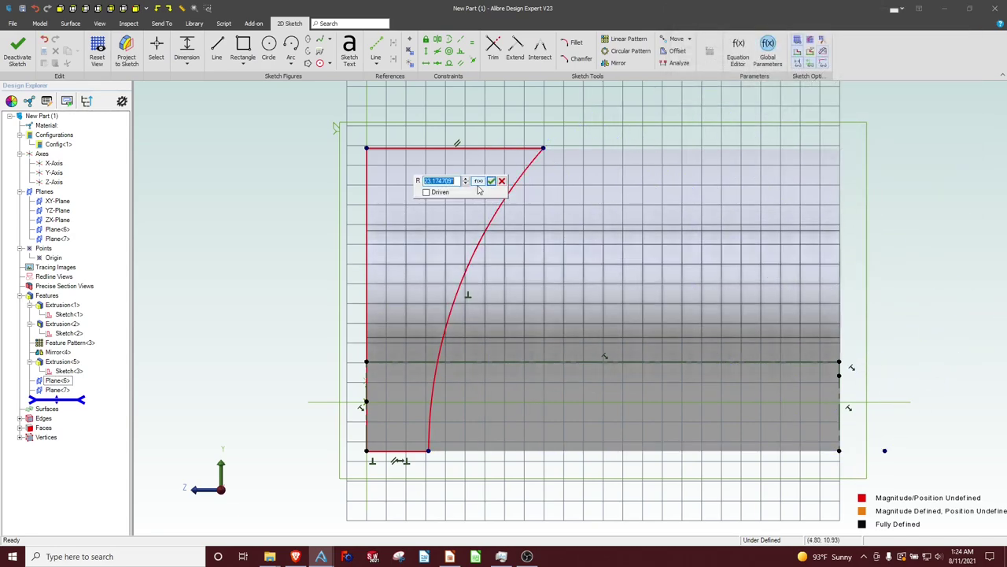
type("30")
key("Return")
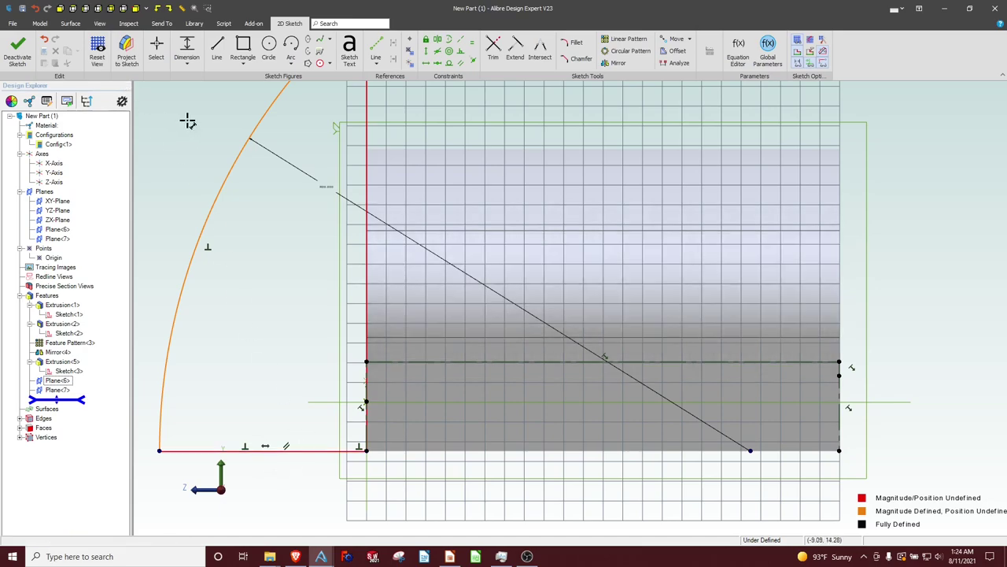
Dimension the profile's bottom line at -2 in so the arc starts inside the part.
left_click(187, 51)
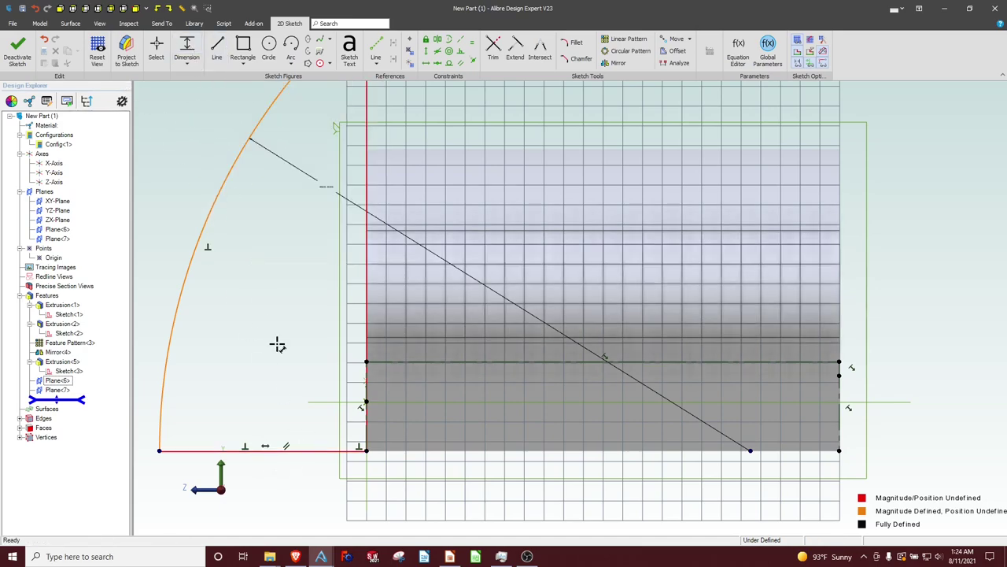
left_click(307, 450)
left_click(307, 484)
type("1")
key("Return")
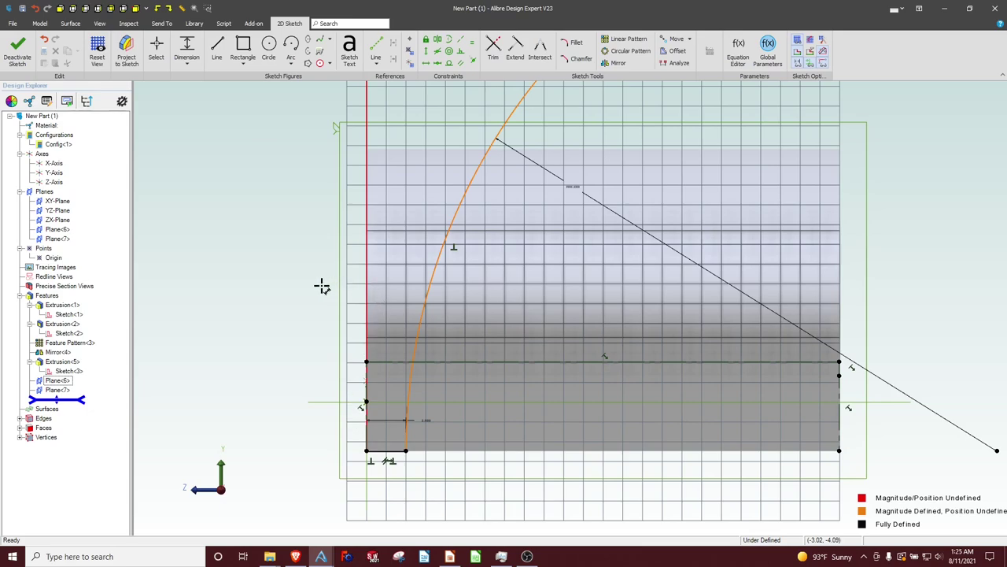
Dimension the profile's vertical line at 13 in.
left_click(351, 243)
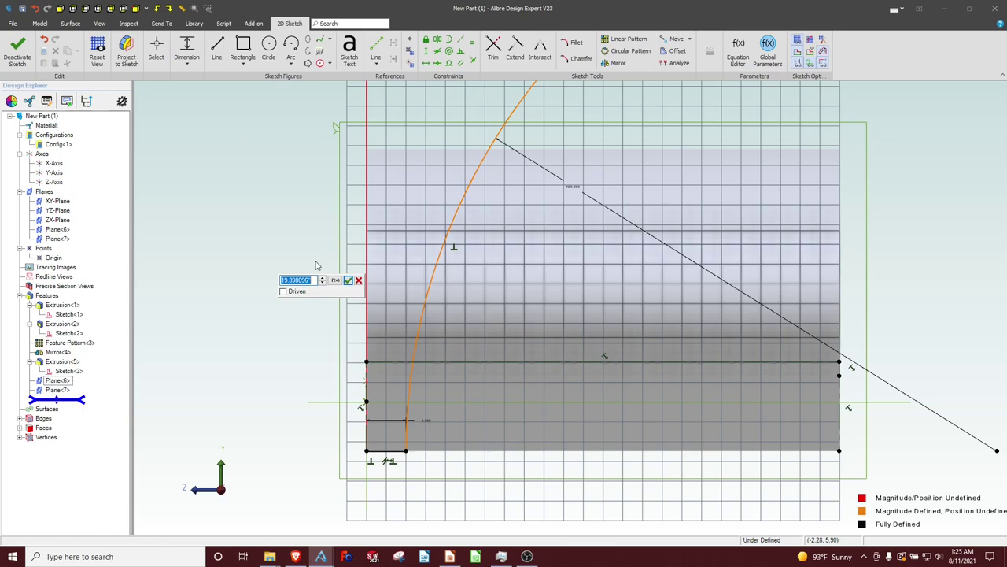
type("13")
key("Return")
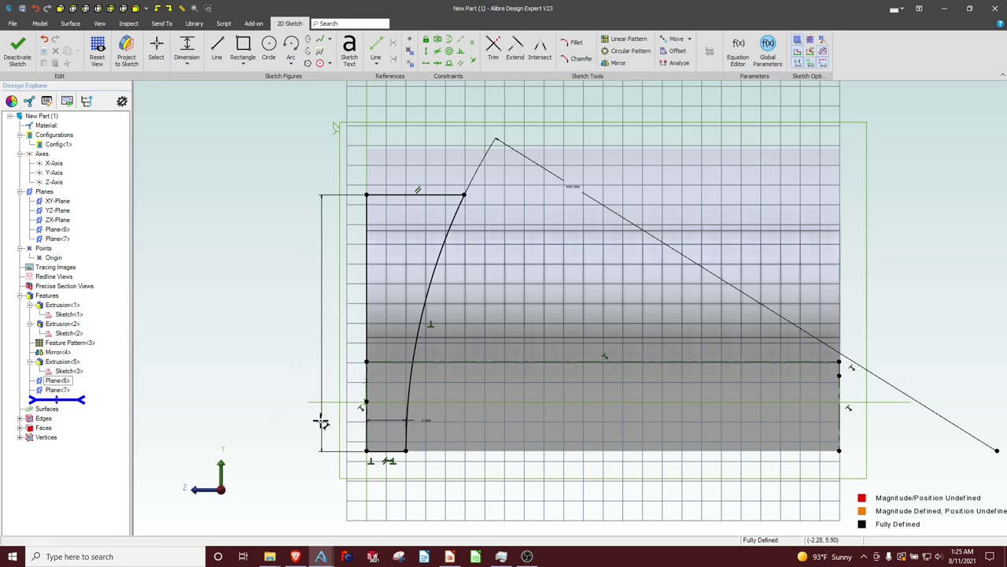
double_click(321, 423)
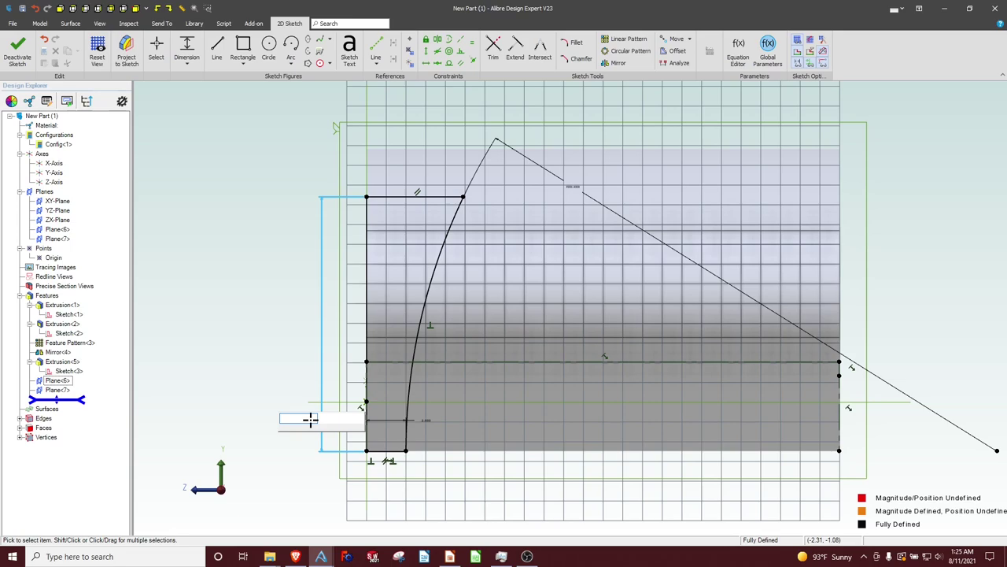
key("Return")
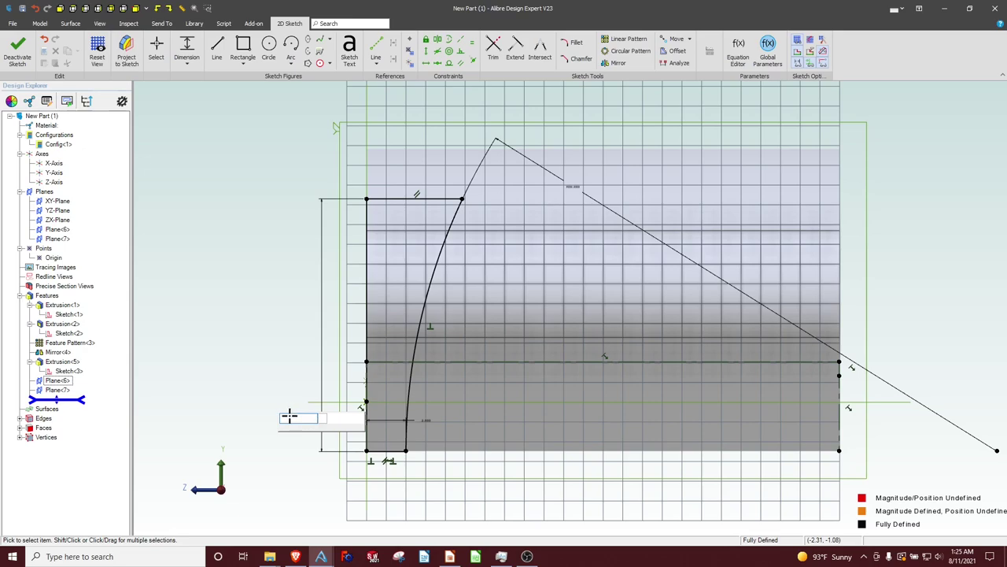
key("Escape")
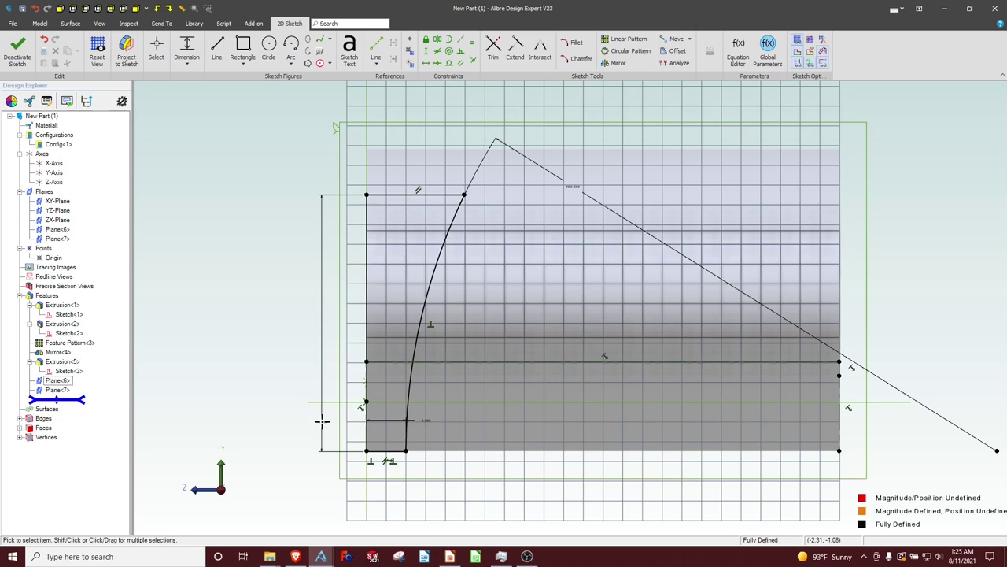
Set the profile's height dimension to 16 in and exit the sketch.
double_click(322, 421)
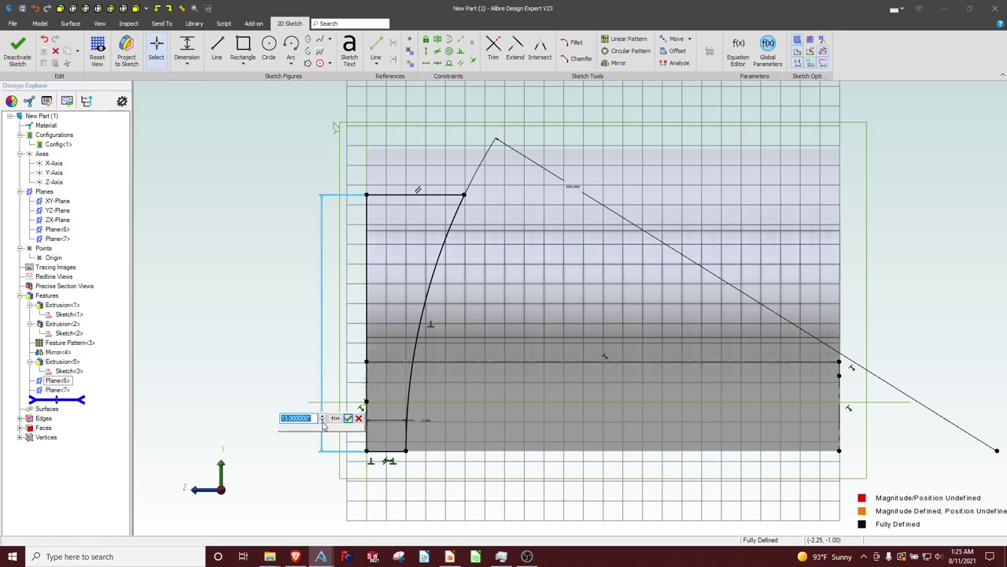
type("16")
key("Return")
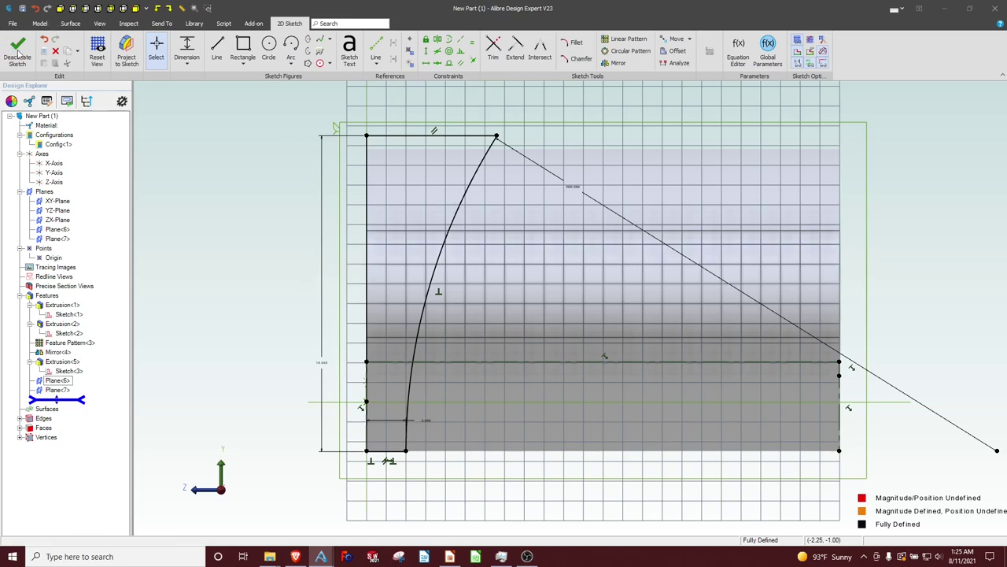
left_click(18, 52)
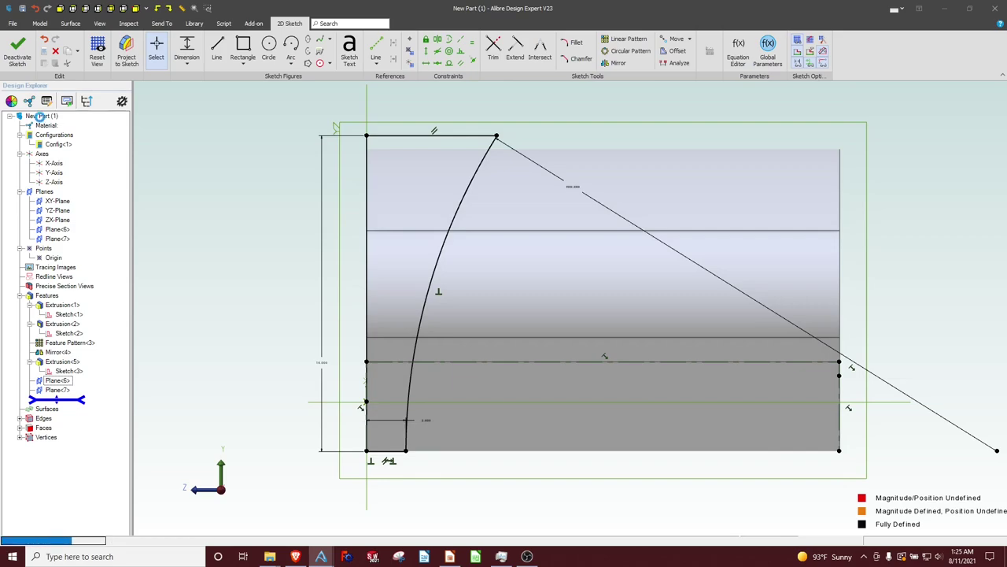
right_click(42, 117)
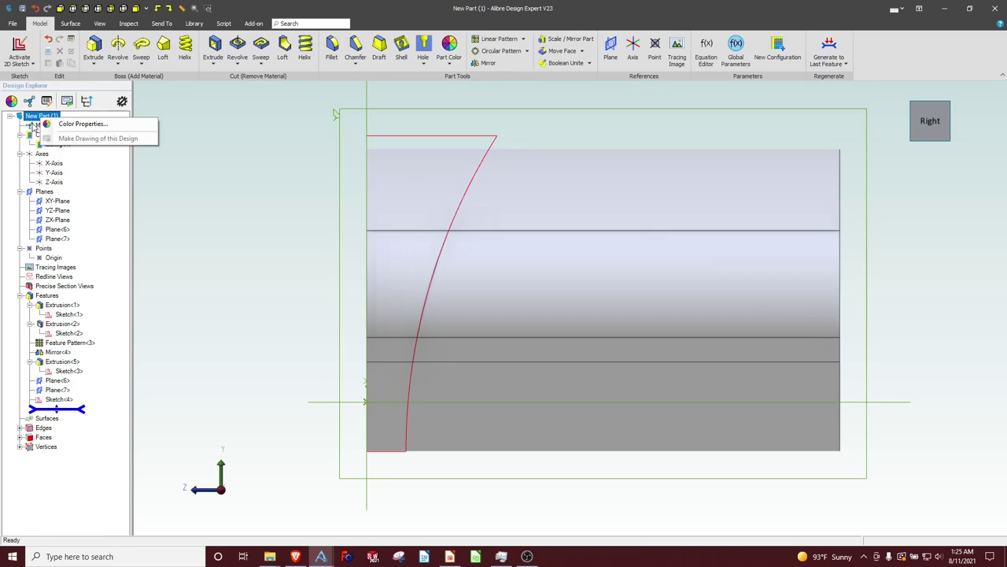
right_click(33, 127)
left_click(198, 135)
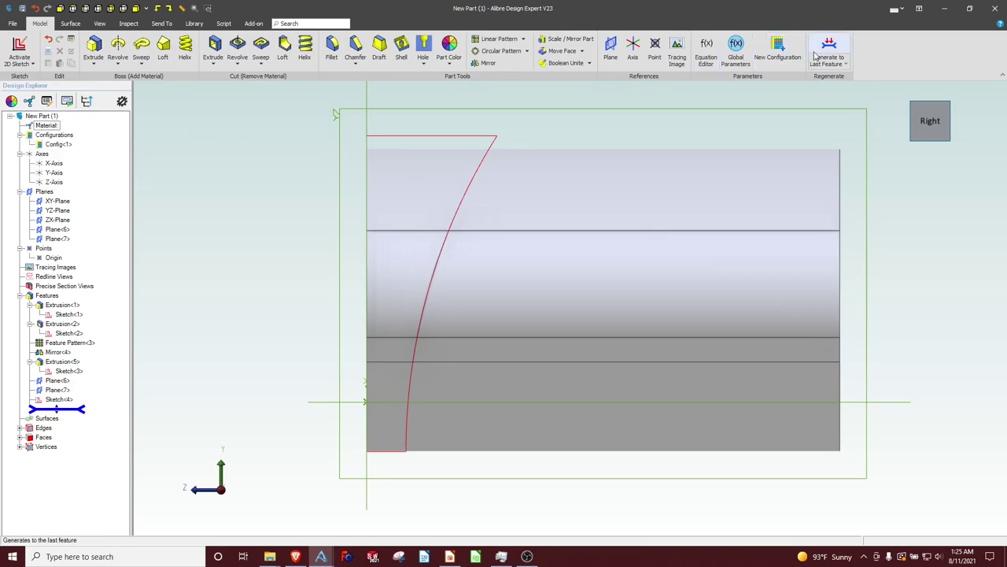
left_click(843, 65)
left_click(844, 64)
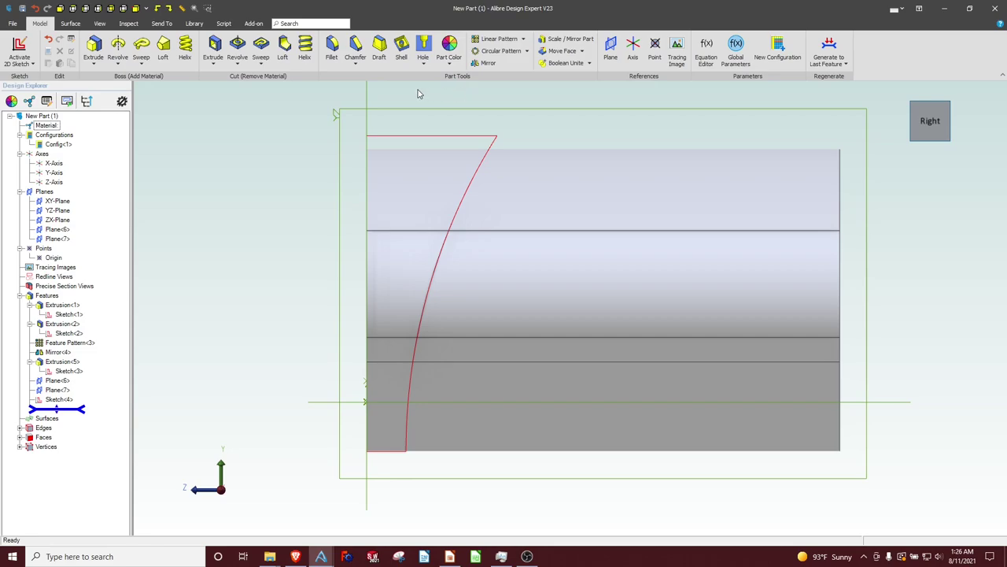
Reopen the arc profile sketch for editing and set its bottom line dimension to -10 in.
left_click(436, 266)
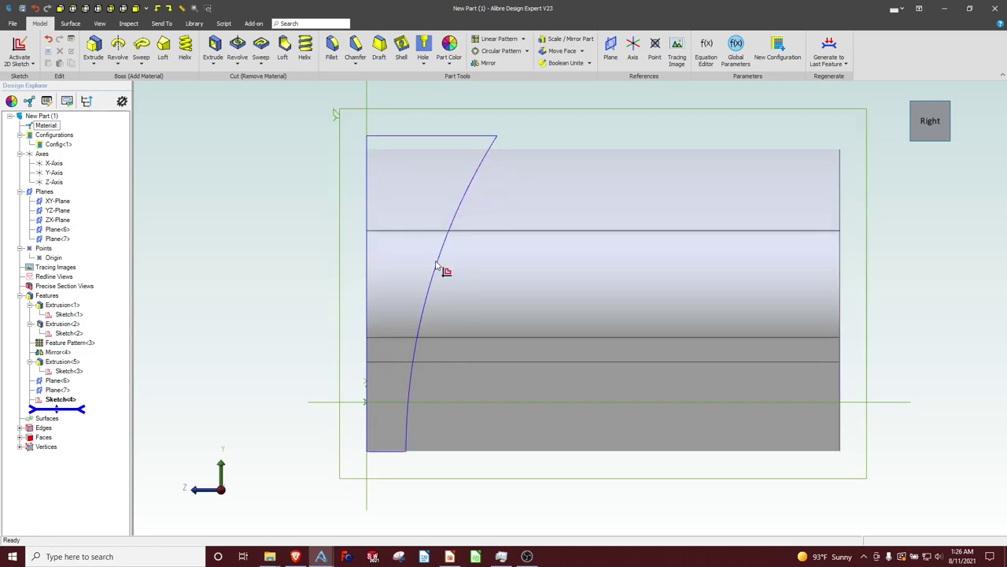
double_click(436, 266)
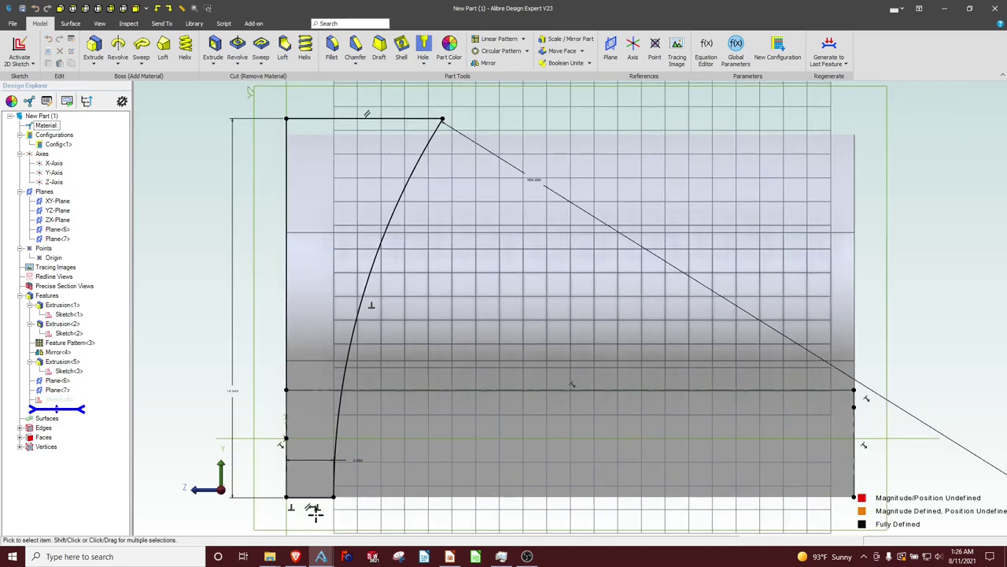
double_click(356, 460)
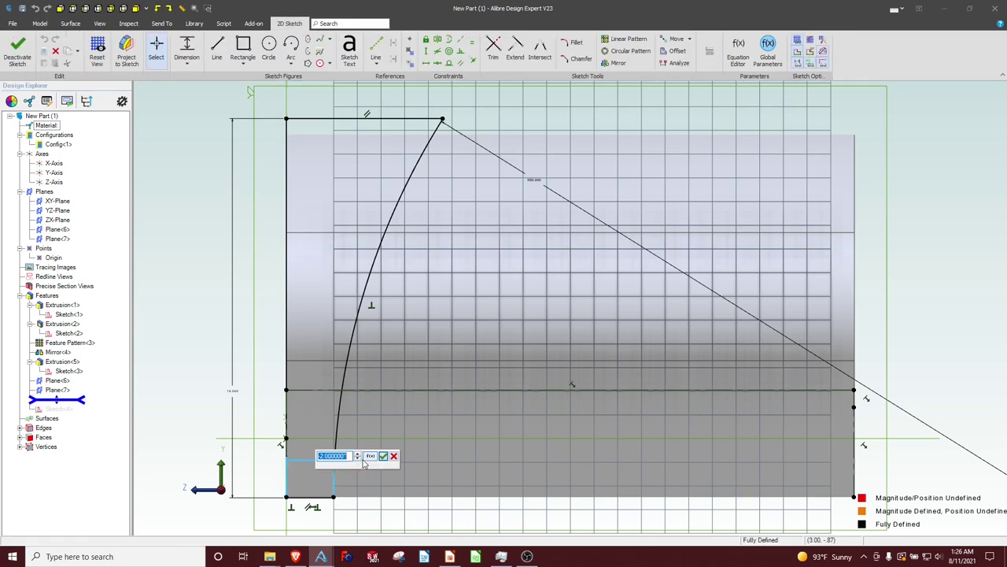
type("1")
key("Return")
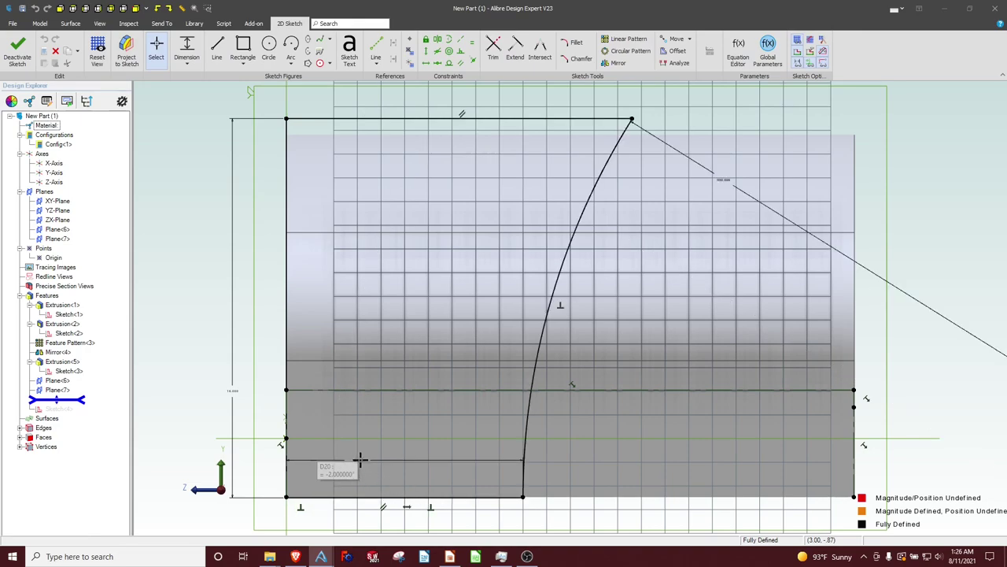
Set the bottom line dimension to -14 in and exit the sketch.
double_click(359, 460)
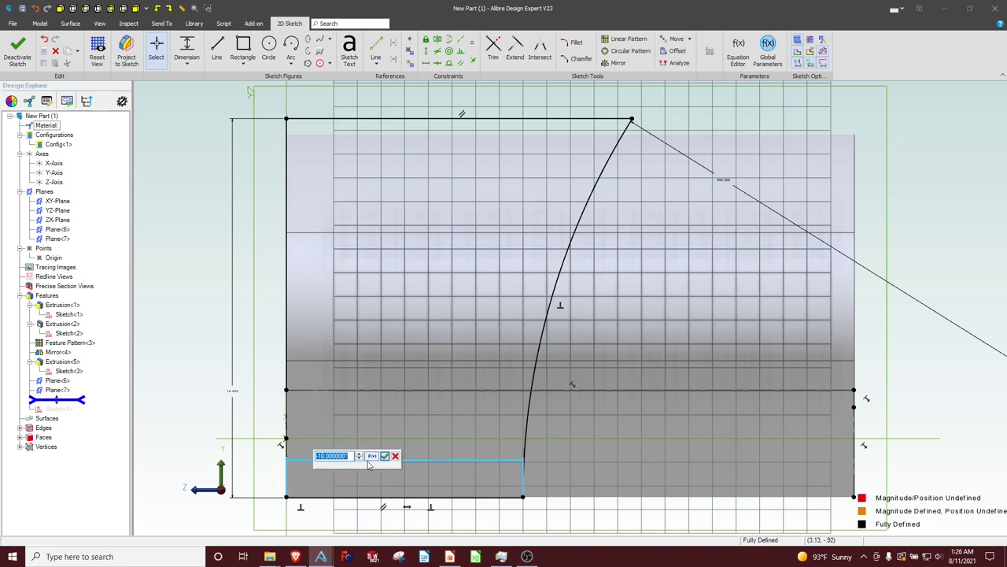
type("14")
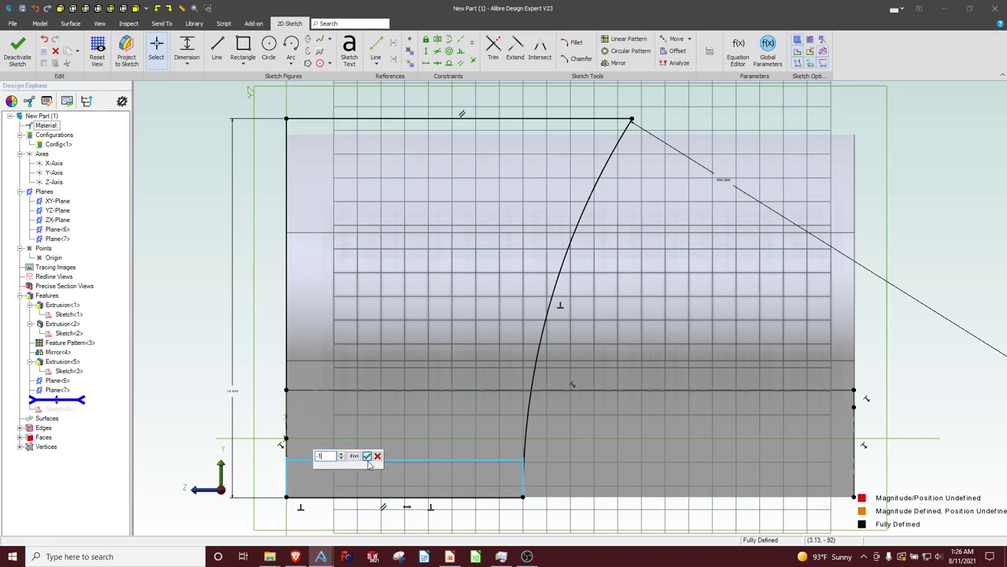
key("Return")
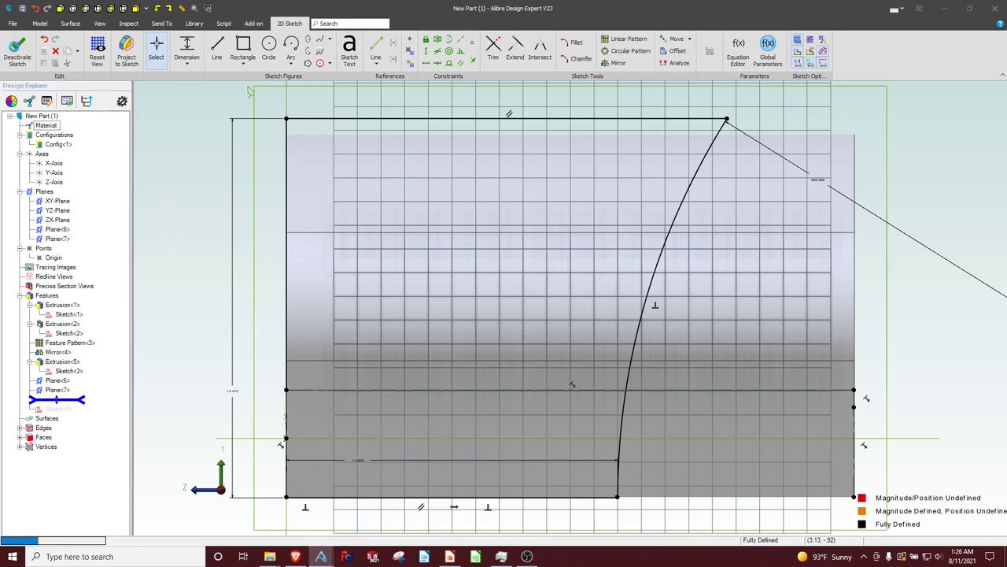
left_click(23, 49)
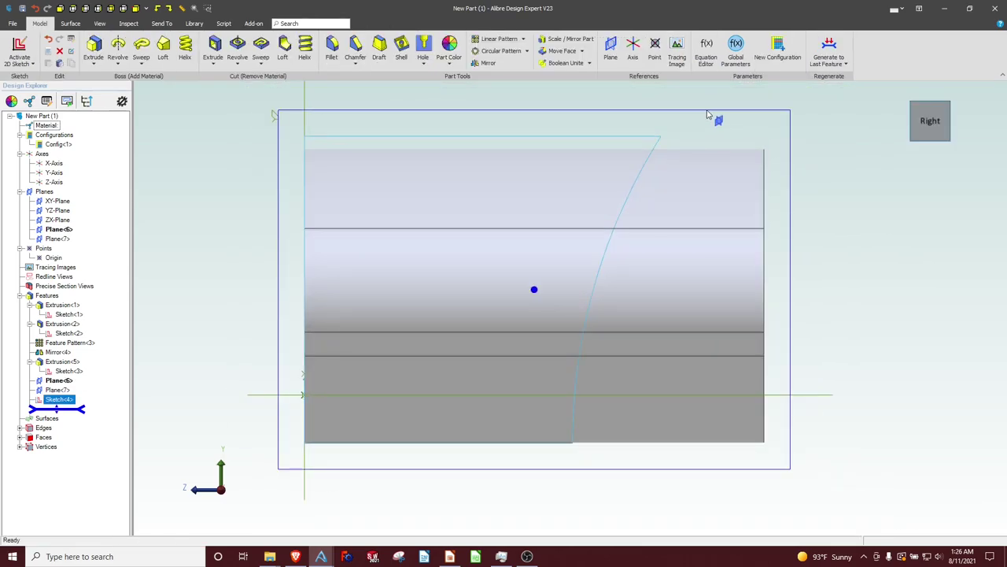
Deselect the sketch and view the whole part with its new profile in isometric orientation.
left_click(707, 115)
left_click(257, 167)
scroll(258, 167, "down", 2)
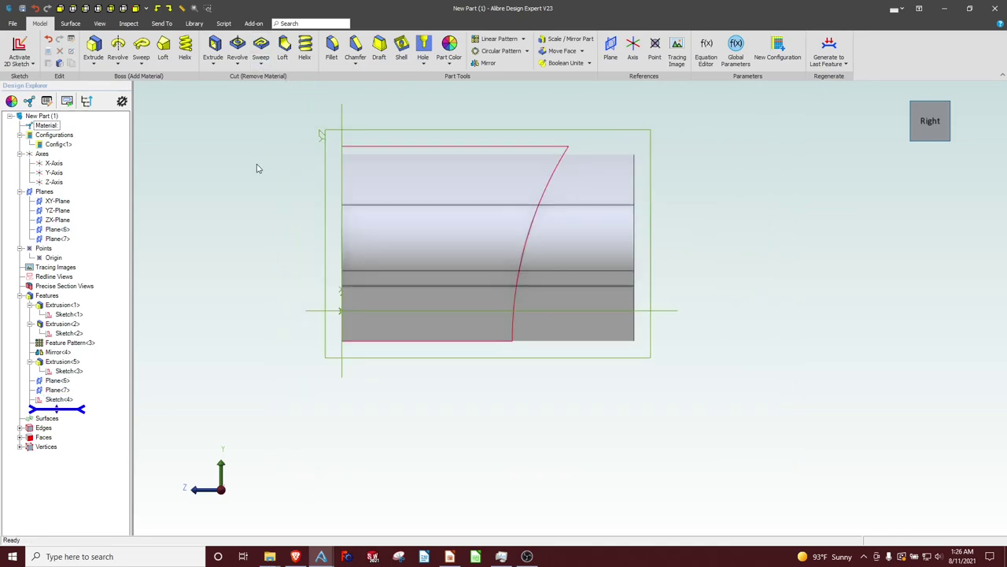
key("ctrl+i")
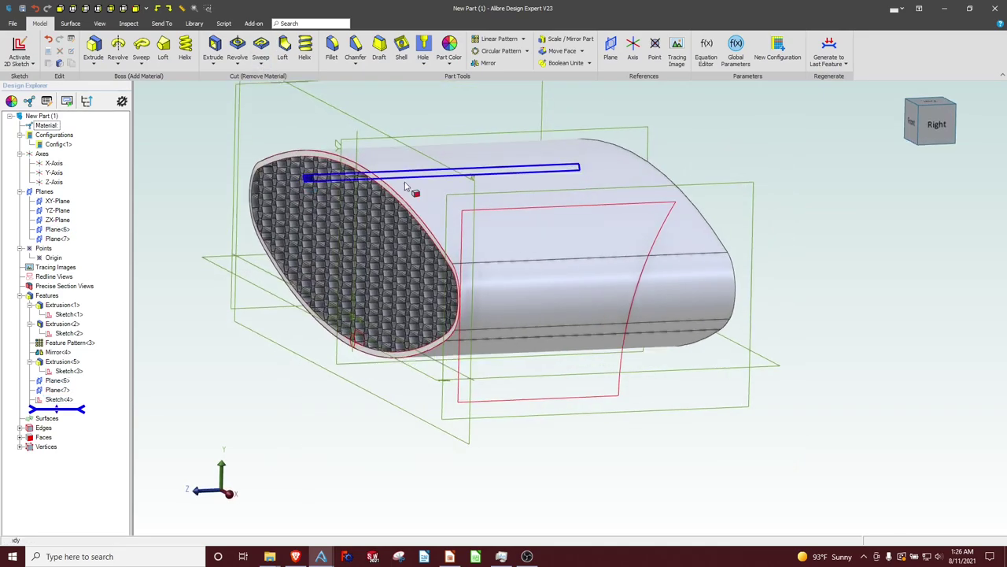
Start a new sketch on the side plane and project the existing profile's arc into it as a reference figure.
left_click(603, 302)
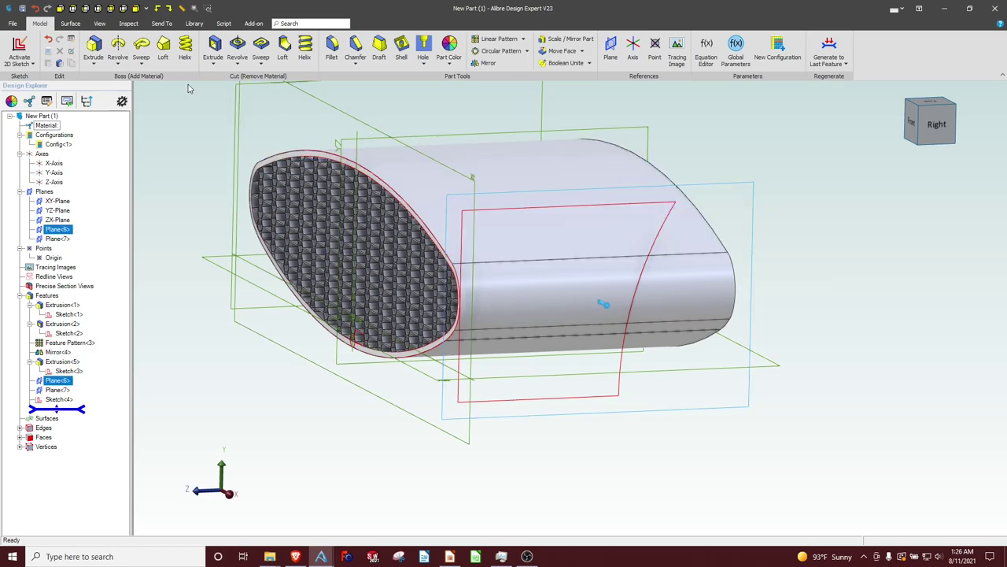
left_click(19, 48)
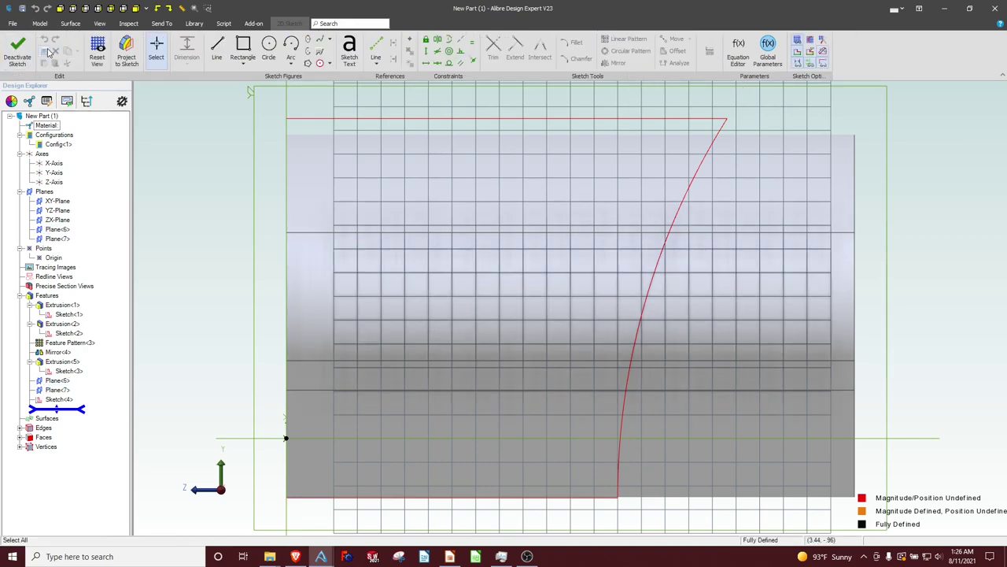
left_click(126, 49)
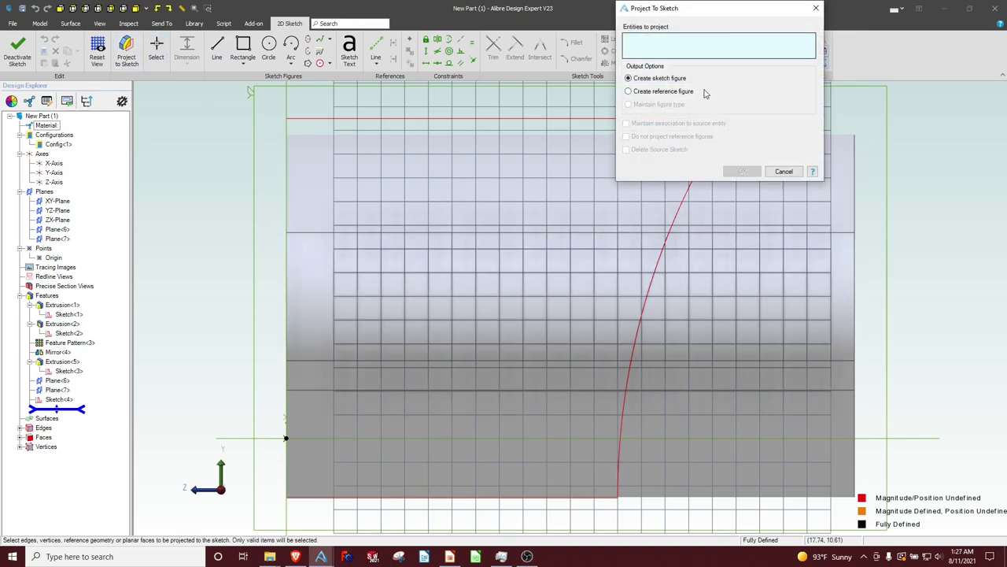
left_click(628, 91)
left_click(675, 226)
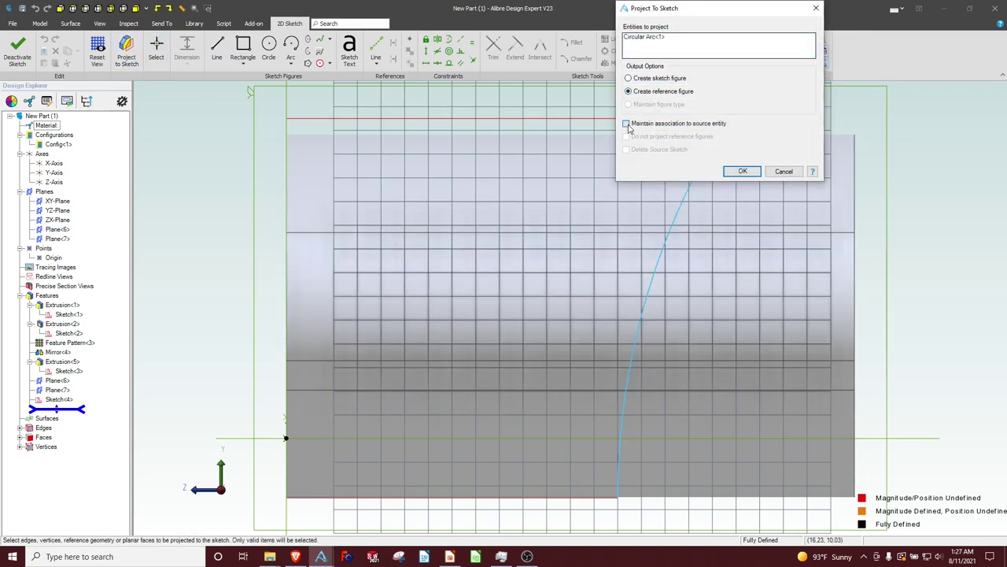
left_click(741, 171)
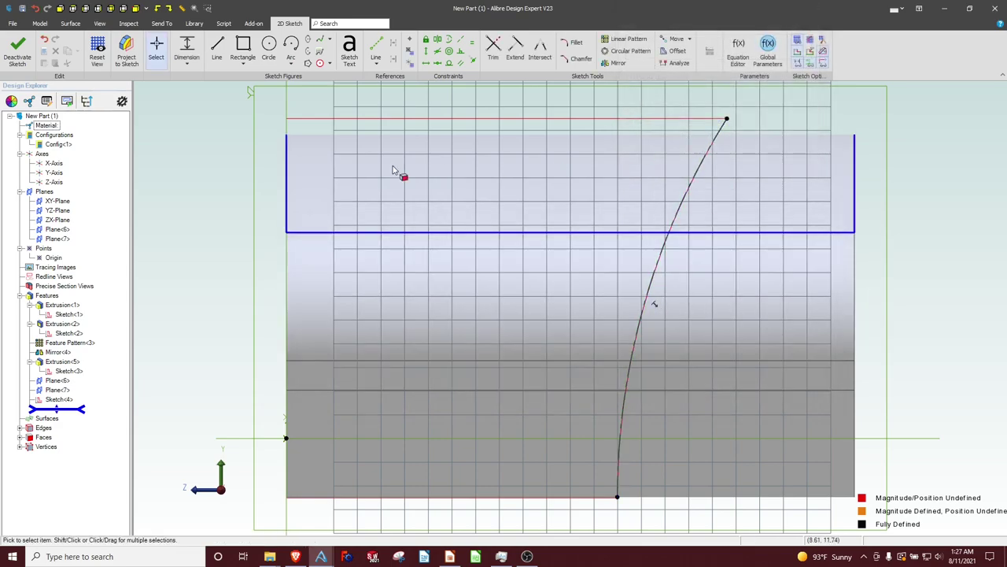
Draw an arc of about 10.5 in radius beside the projected reference arc and make the two arcs concentric.
left_click(291, 43)
left_click(936, 364)
left_click(800, 162)
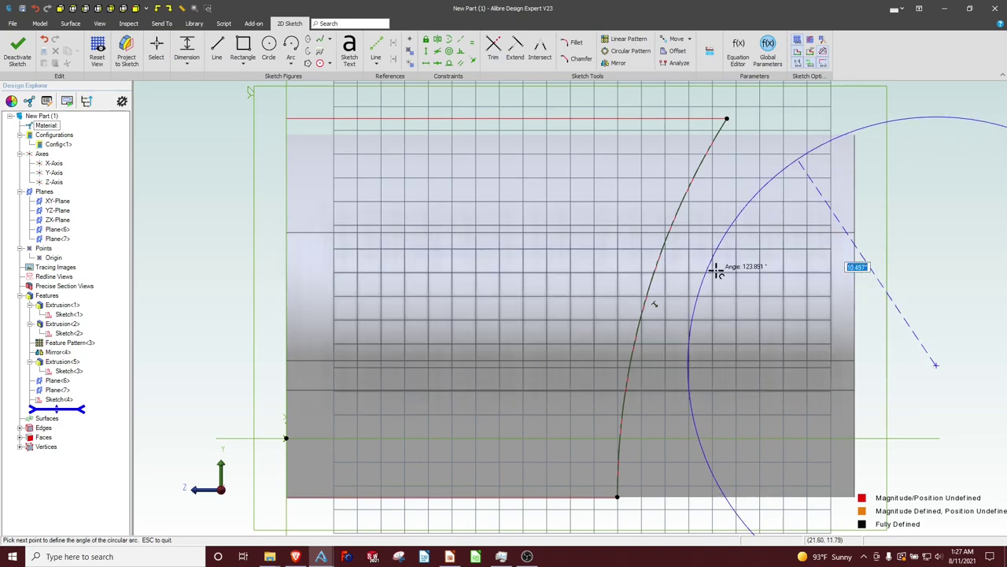
left_click(668, 440)
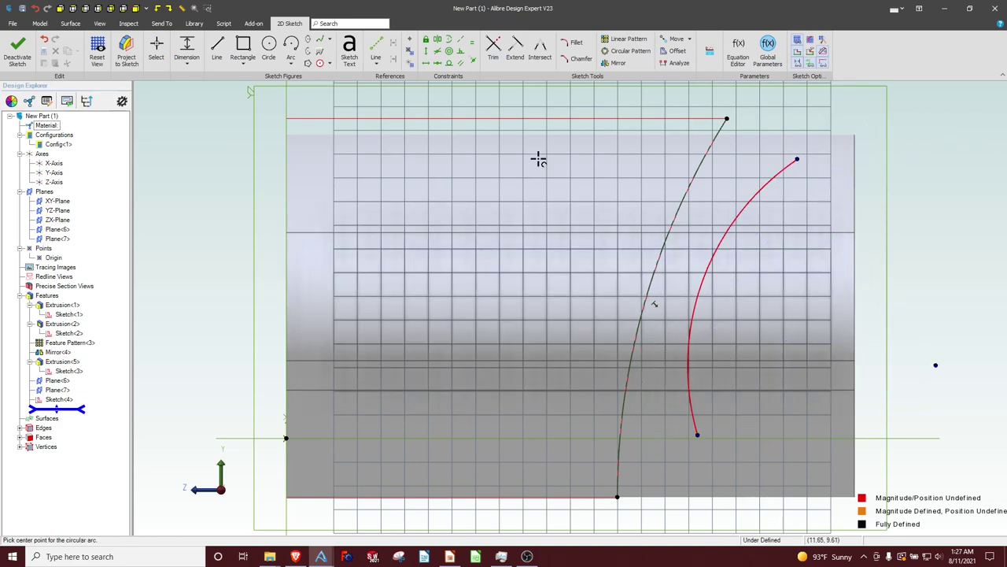
left_click(449, 50)
left_click(742, 213)
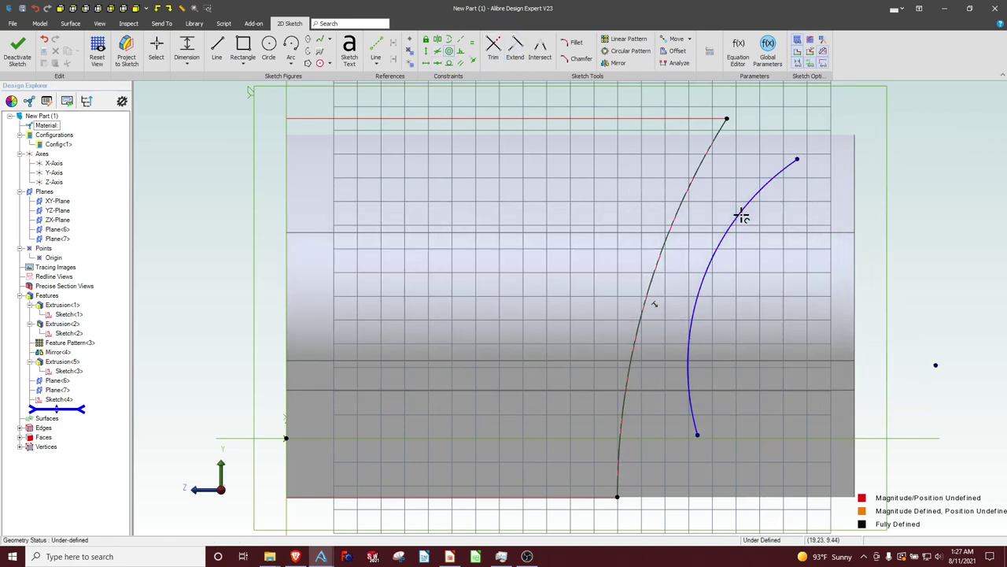
left_click(690, 197)
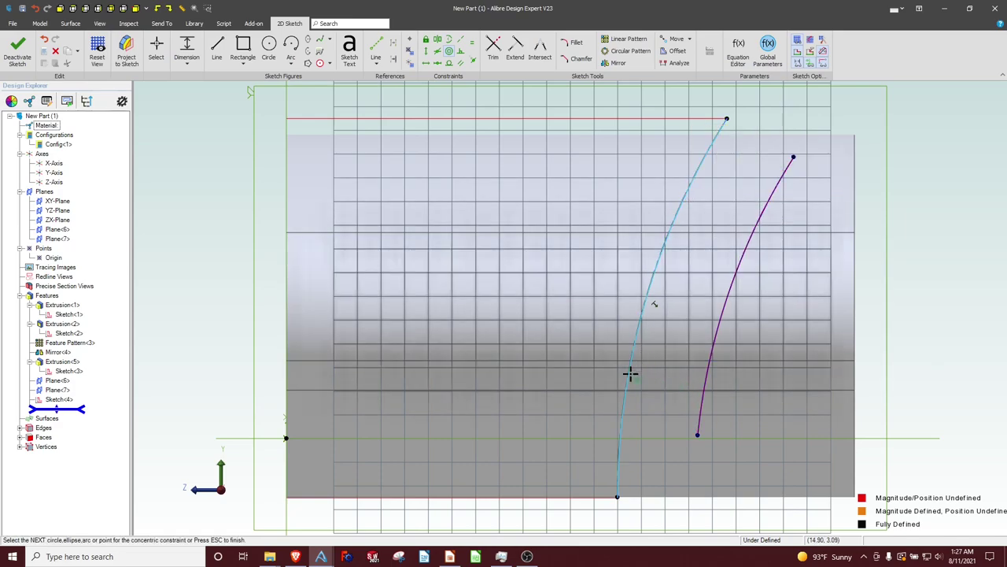
Align both endpoints of the new arc horizontally with the matching endpoints of the projected reference arc.
left_click(426, 62)
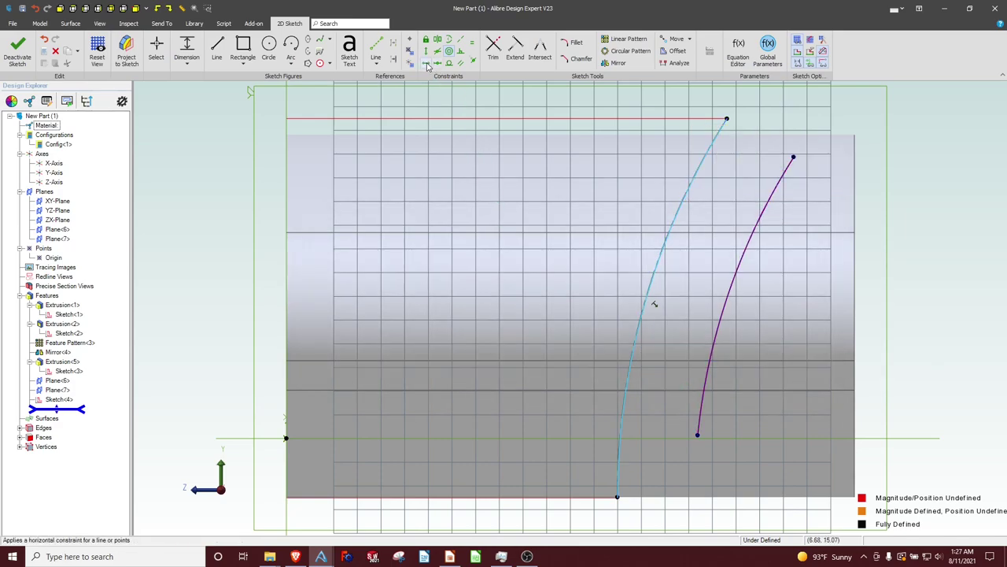
left_click(697, 434)
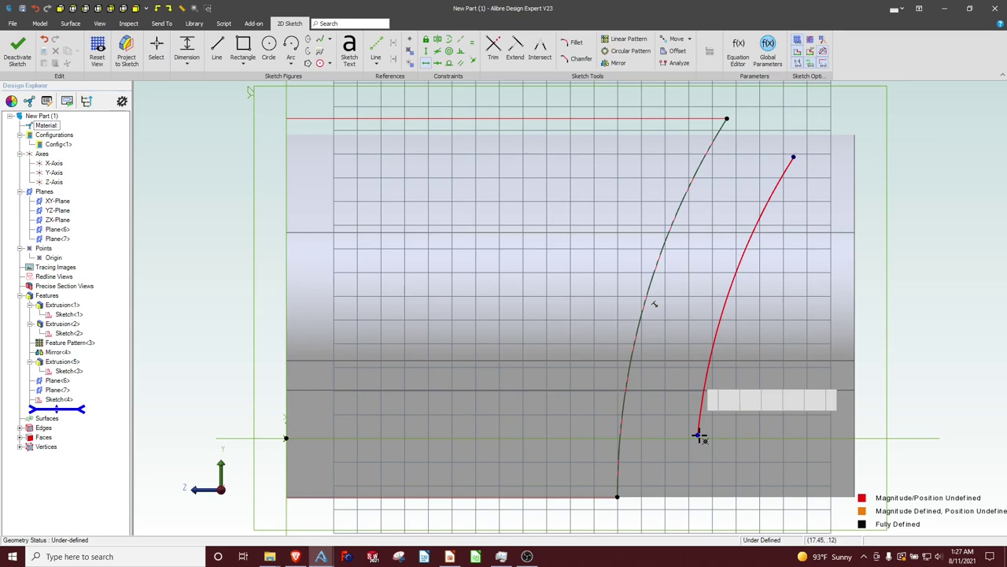
left_click(618, 497)
left_click(795, 158)
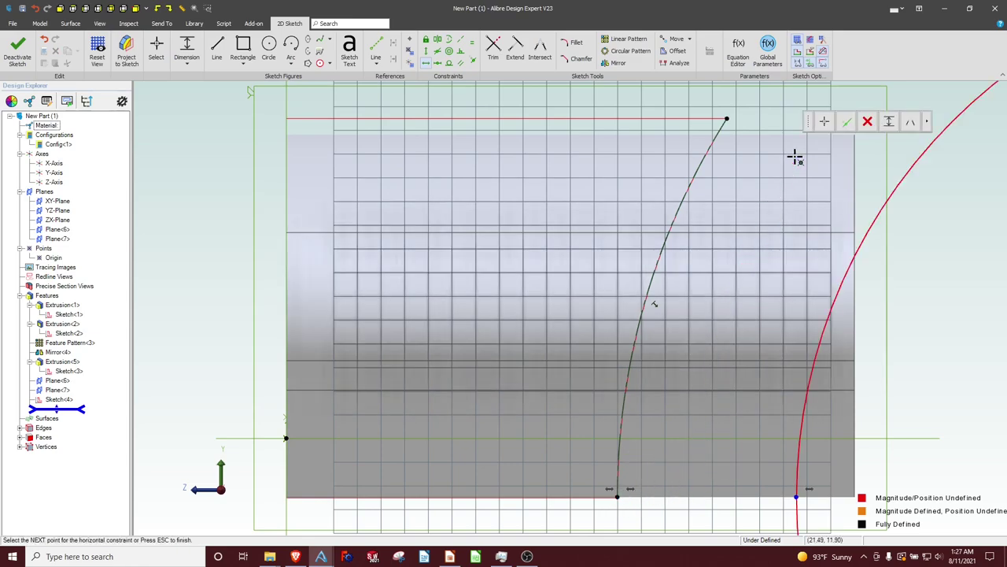
key("ctrl+z")
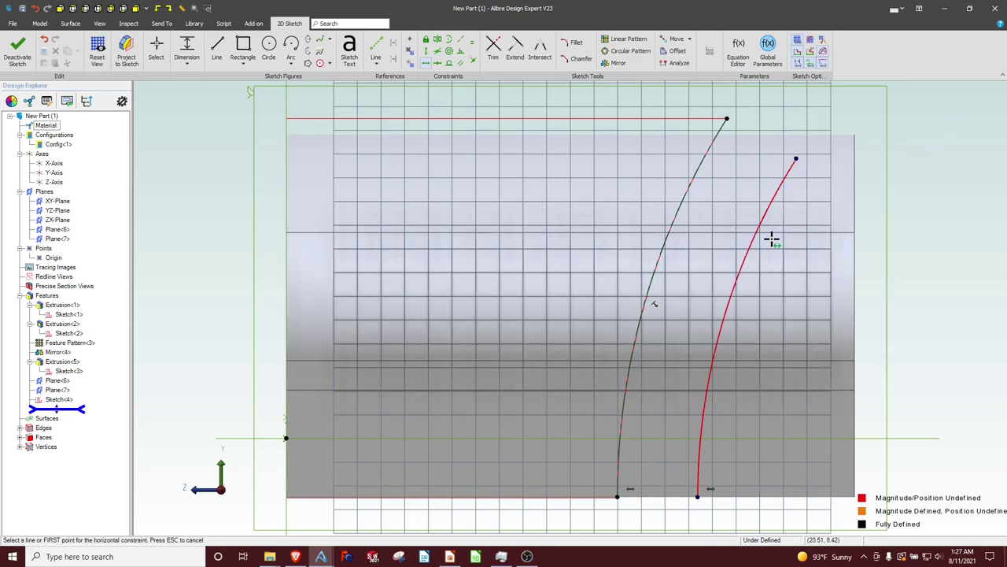
left_click(796, 158)
left_click(728, 118)
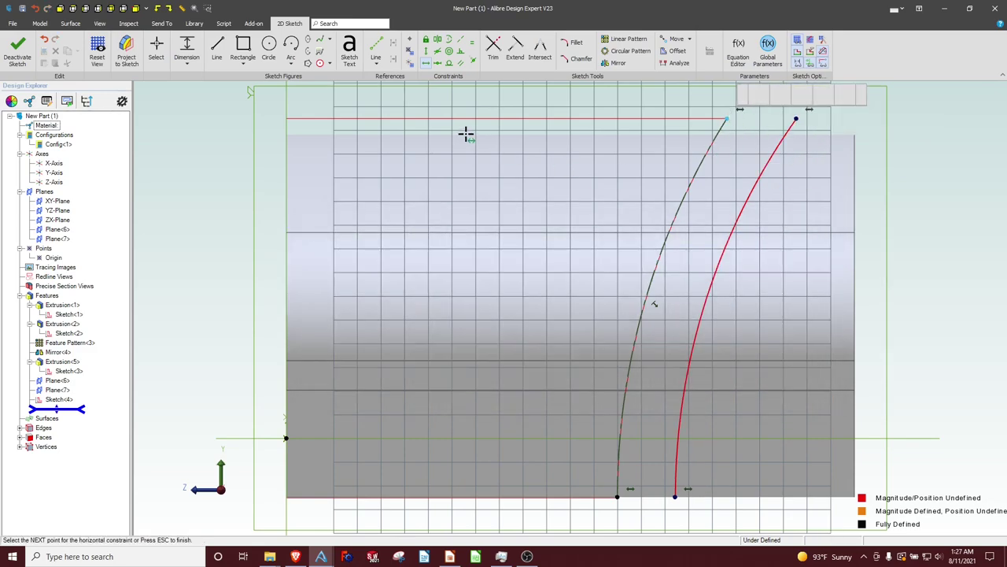
key("Escape")
Dimension the gap between the reference arc and the new arc to 1 in.
left_click(674, 250)
left_click(719, 253)
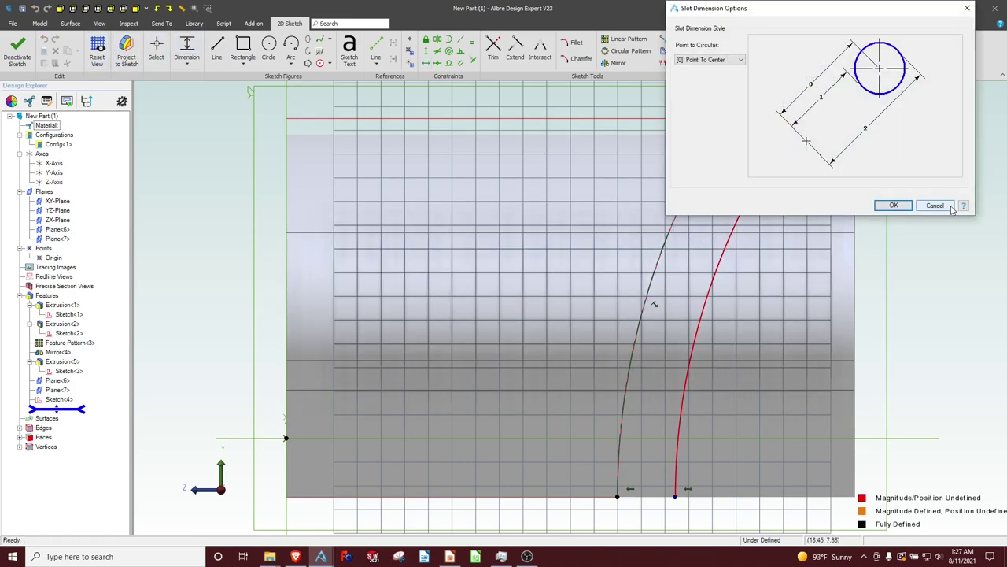
left_click(894, 205)
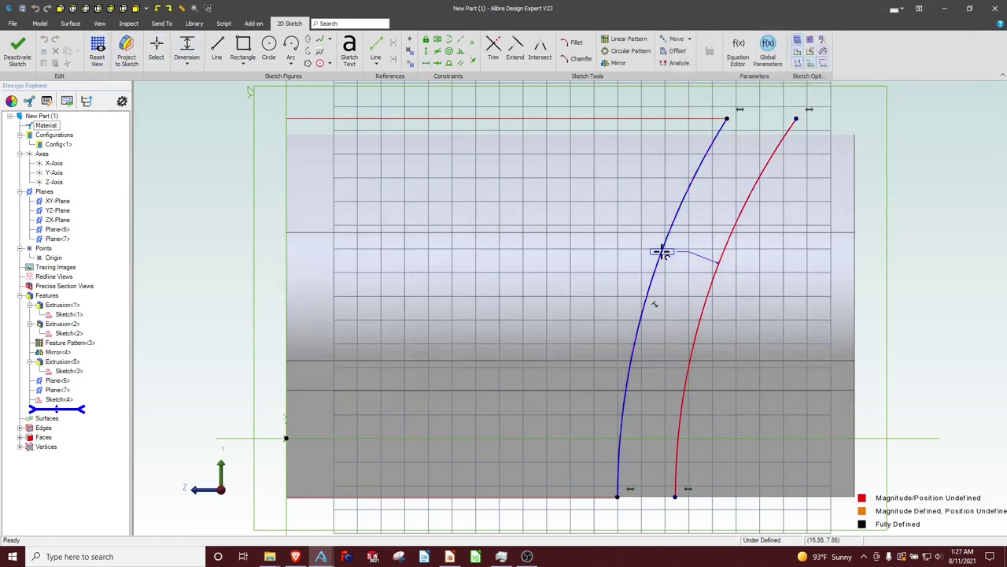
left_click(592, 196)
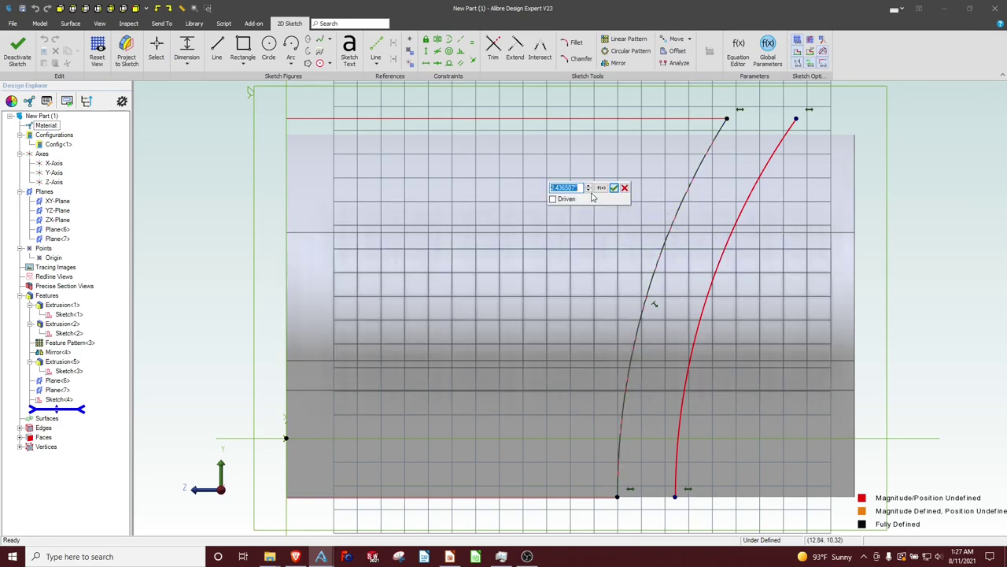
type("1")
key("Return")
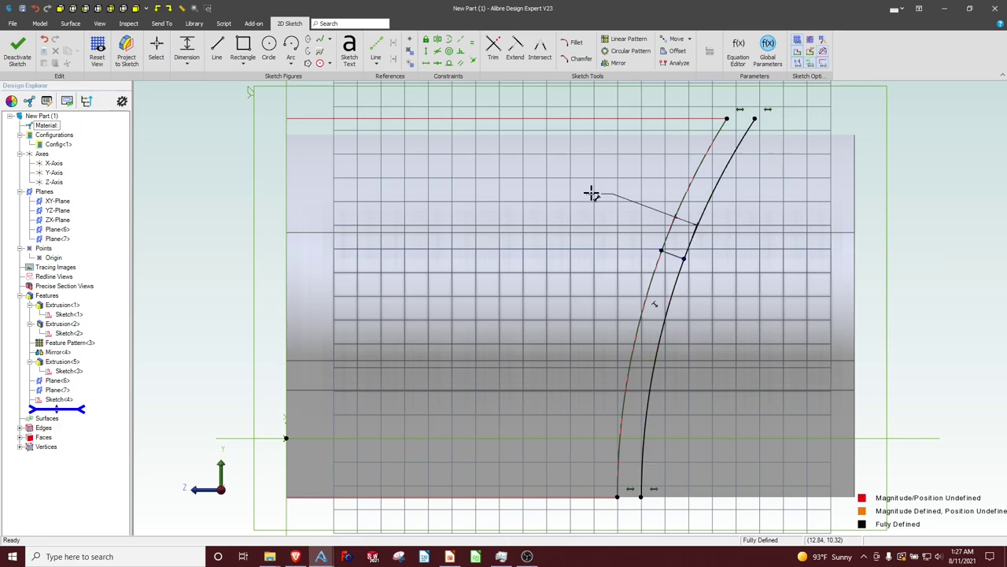
Close the profile with three lines running from the new arc's upper end around the part's far end to its lower end.
left_click(218, 49)
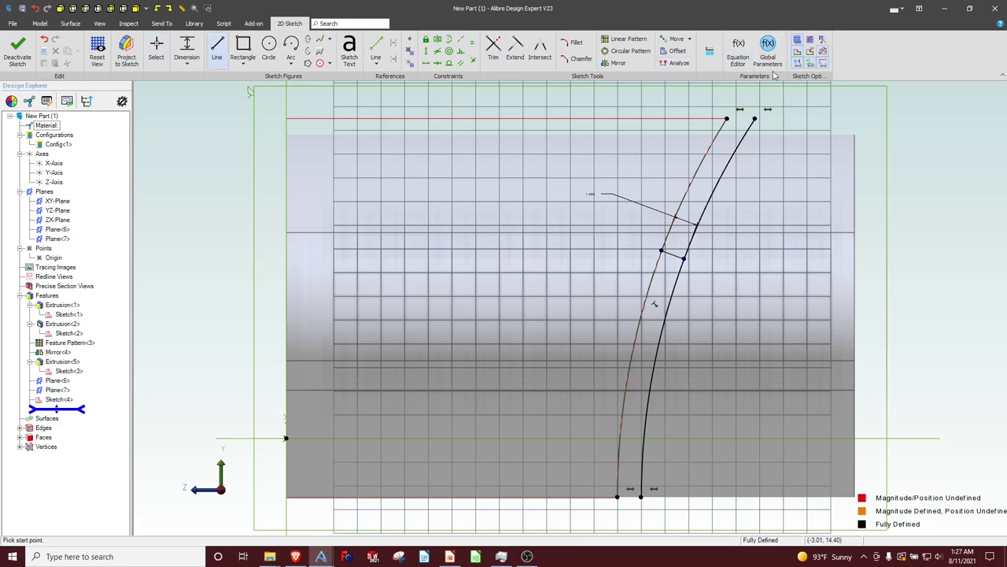
left_click(754, 119)
left_click(864, 118)
scroll(886, 446, "up", 1)
scroll(865, 425, "down", 2)
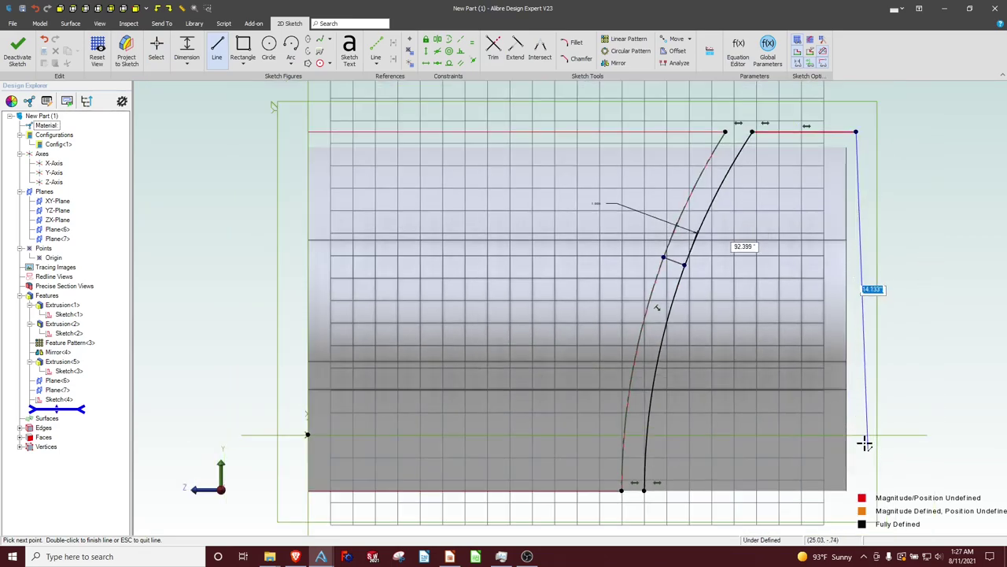
scroll(850, 429, "up", 1)
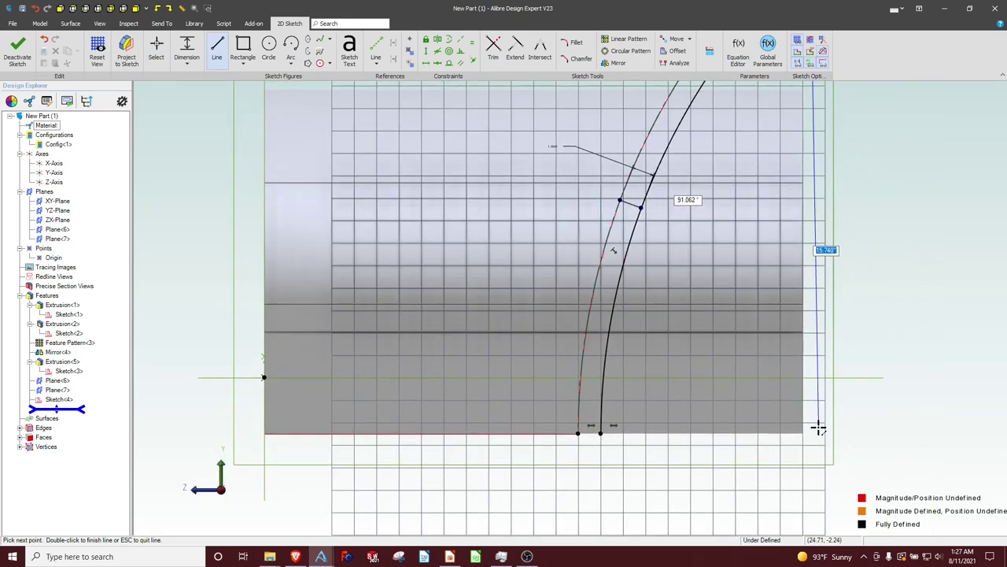
left_click(817, 434)
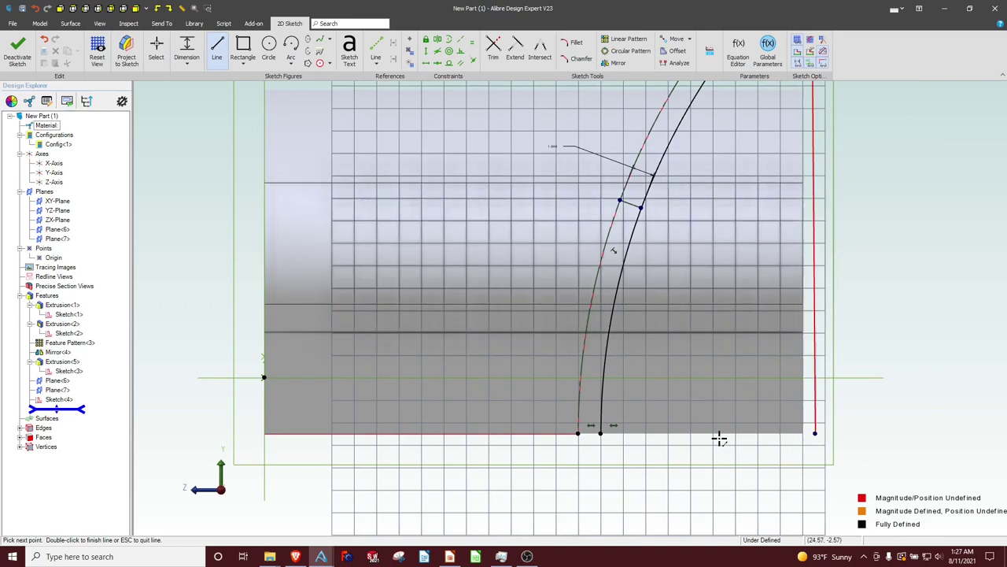
left_click(634, 438)
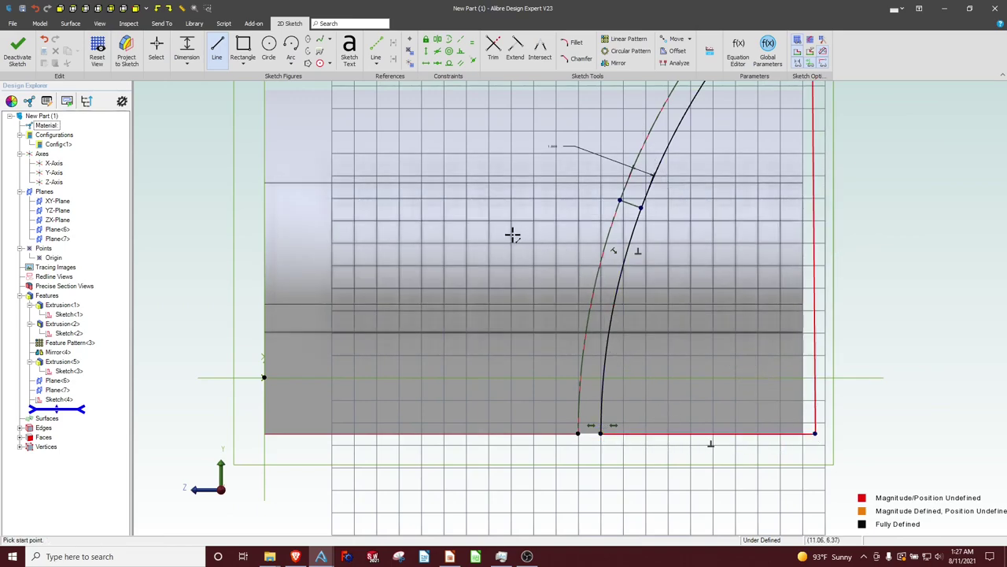
key("Escape")
Dimension the new profile's top line to 5 in.
scroll(553, 252, "down", 1)
scroll(708, 104, "up", 1)
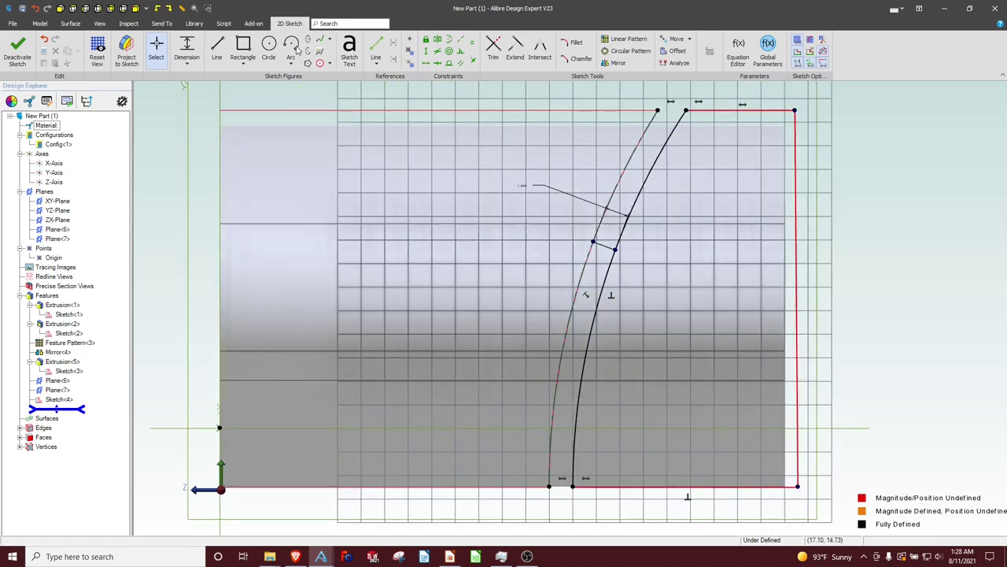
left_click(187, 47)
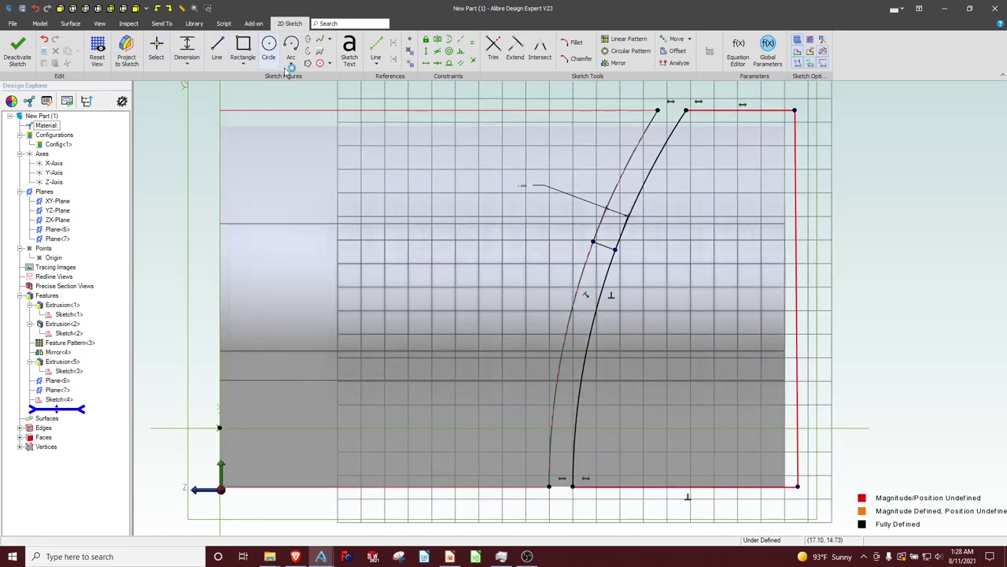
left_click(733, 110)
left_click(730, 93)
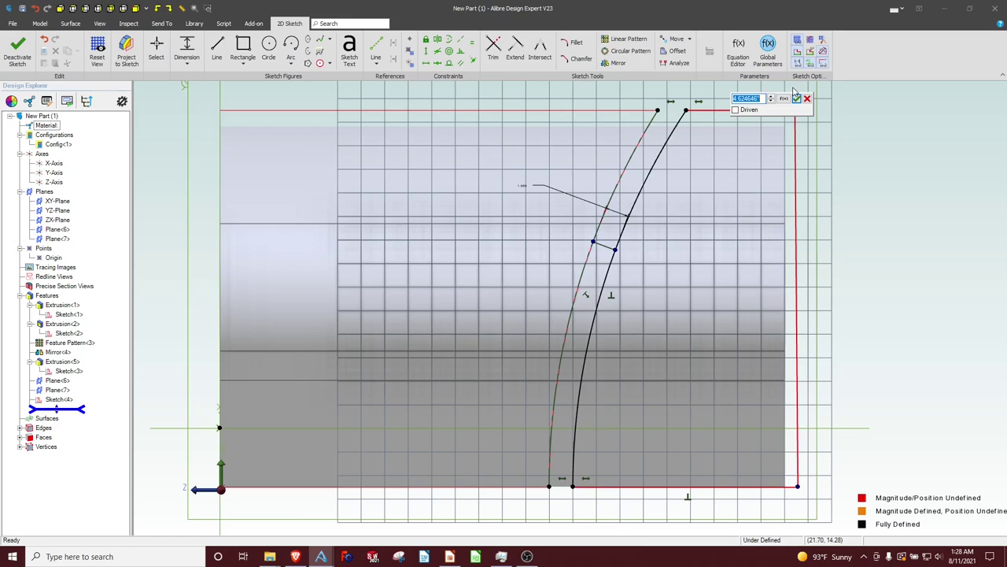
left_click(797, 97)
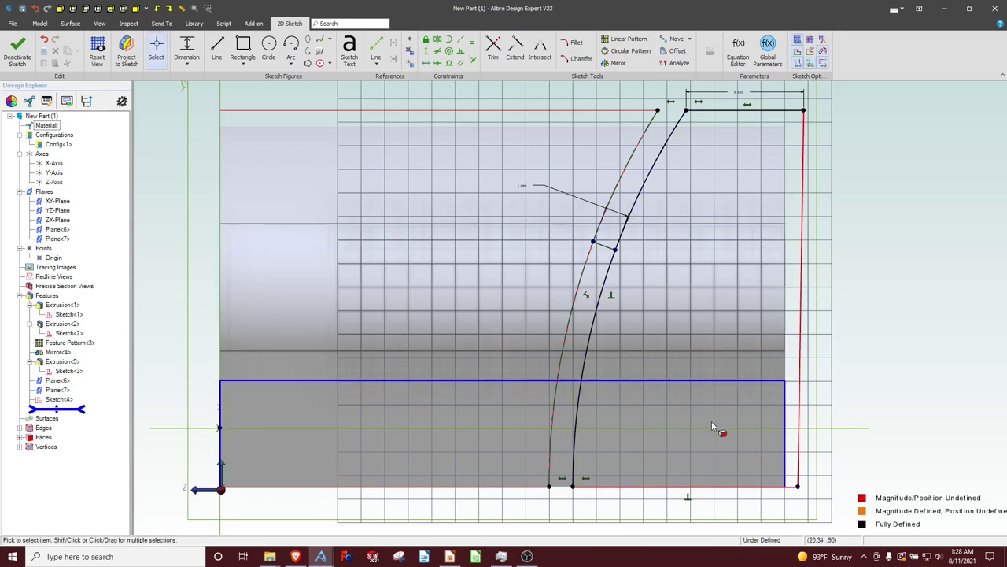
Constrain the profile's closing line opposite the arc to be vertical and exit the sketch.
left_click(740, 487)
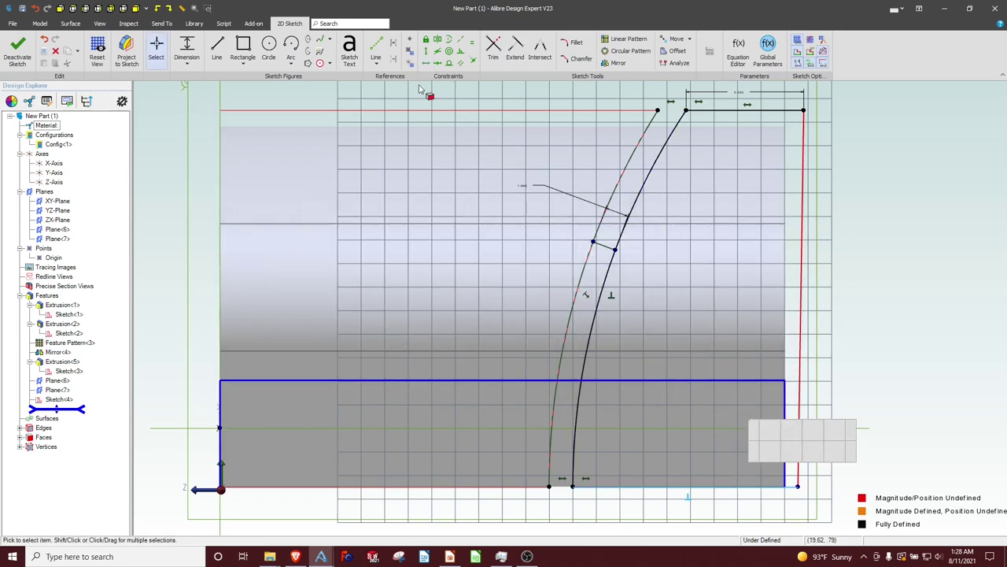
key("Escape")
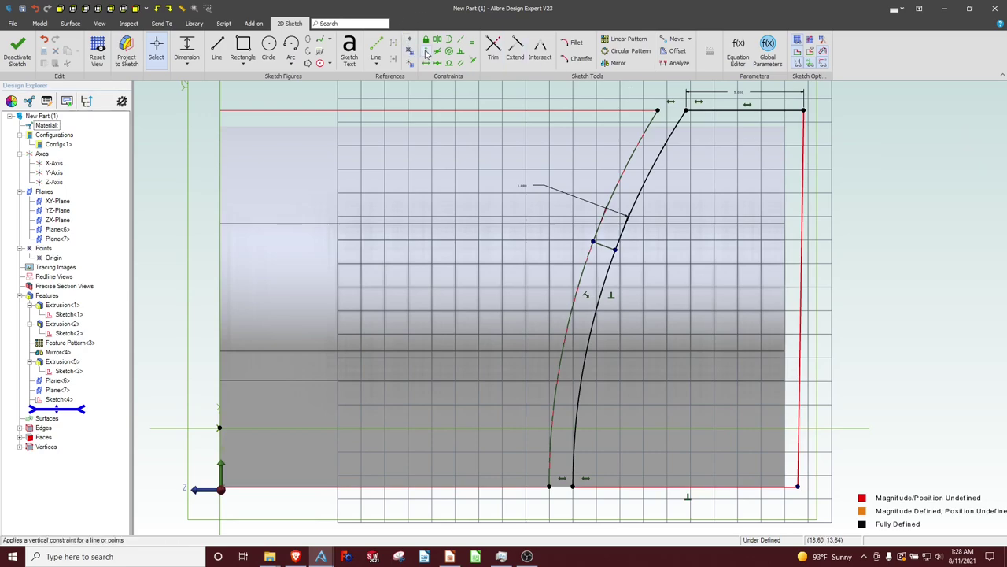
left_click(426, 51)
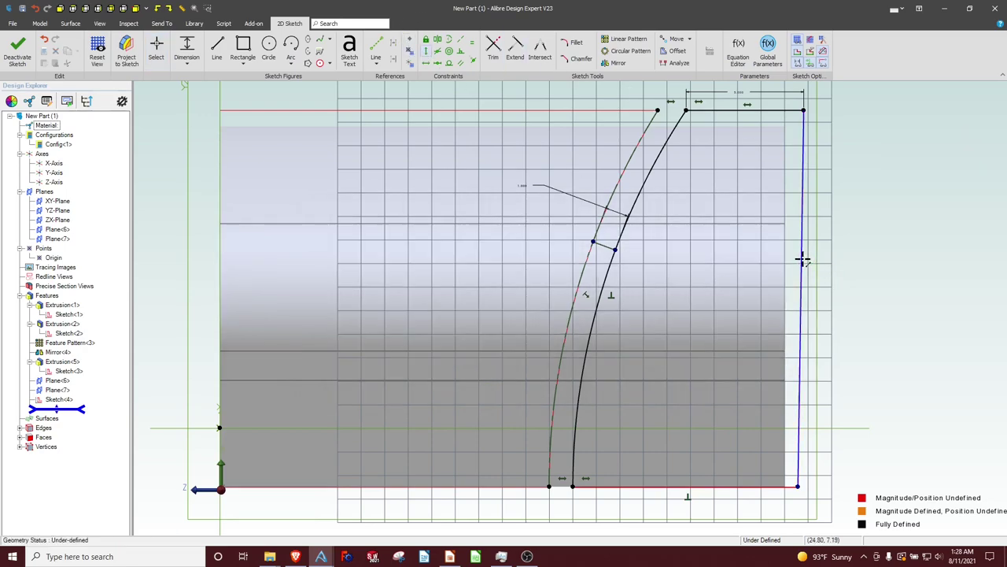
left_click(802, 260)
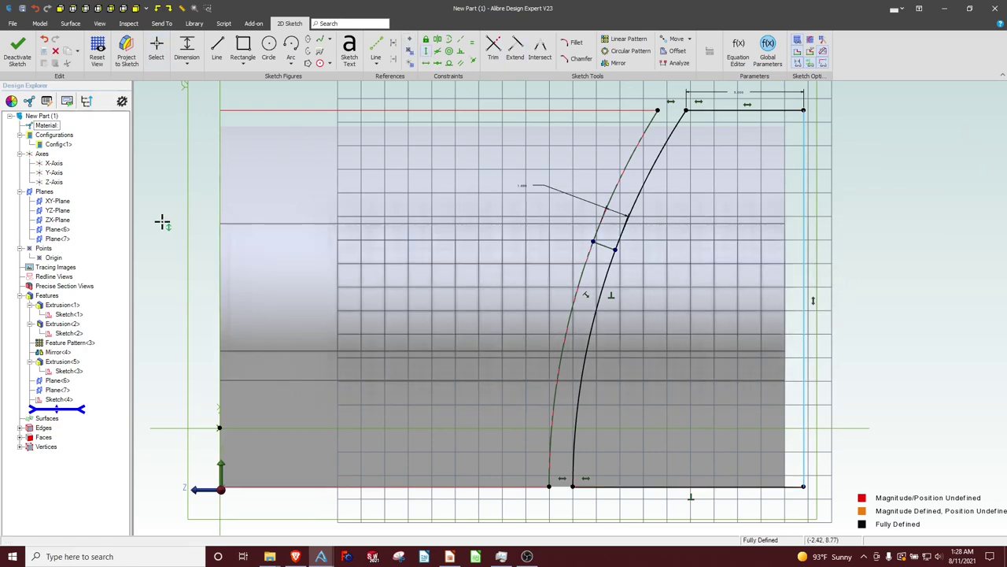
key("Escape")
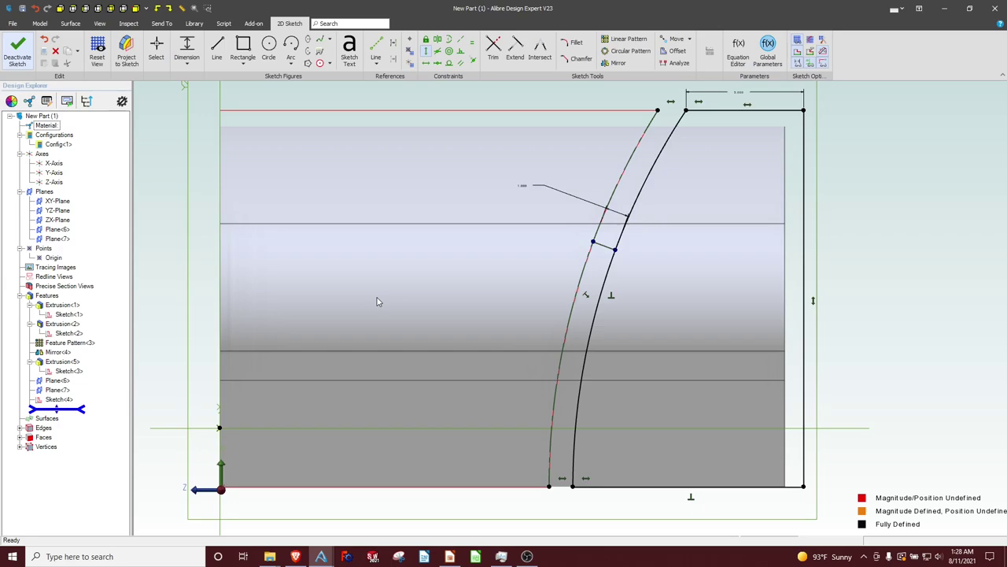
key("s")
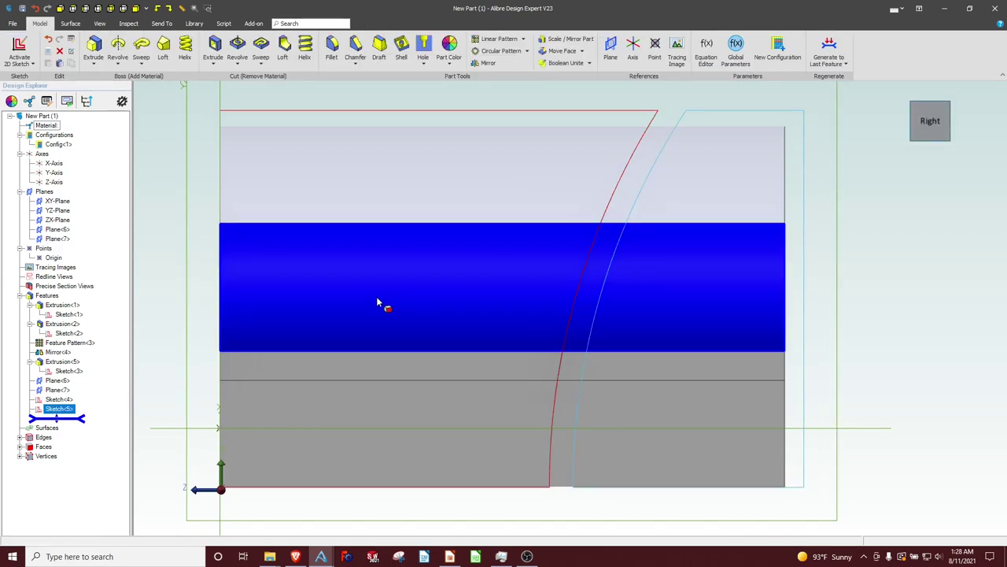
Suppress the feature pattern and the mirror feature of the mesh.
left_click(195, 226)
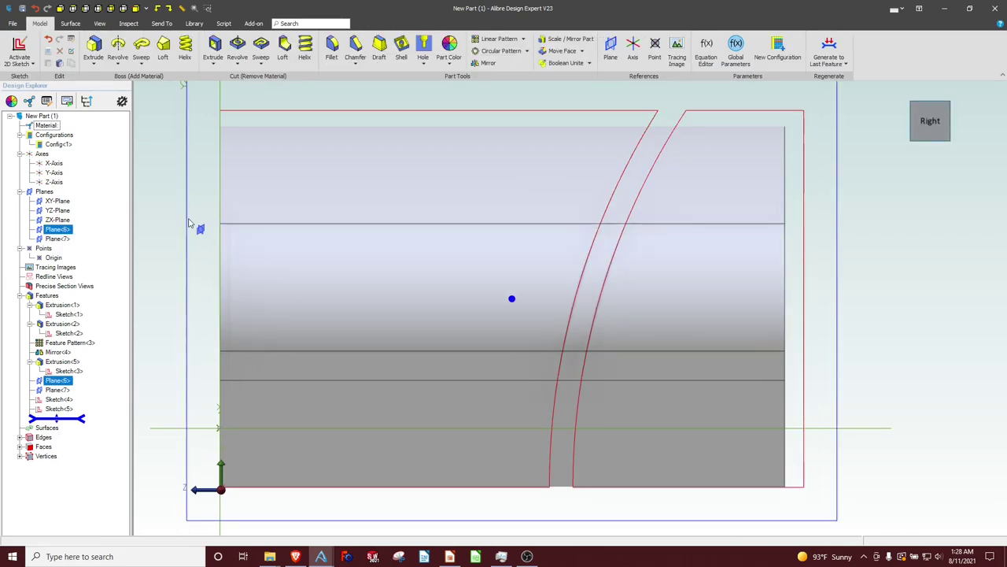
right_click(68, 346)
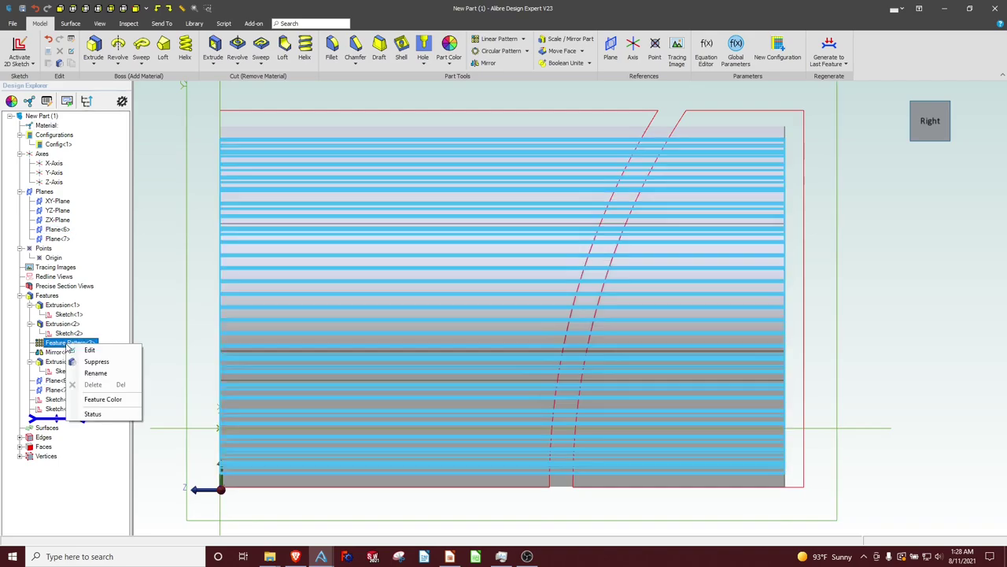
left_click(89, 364)
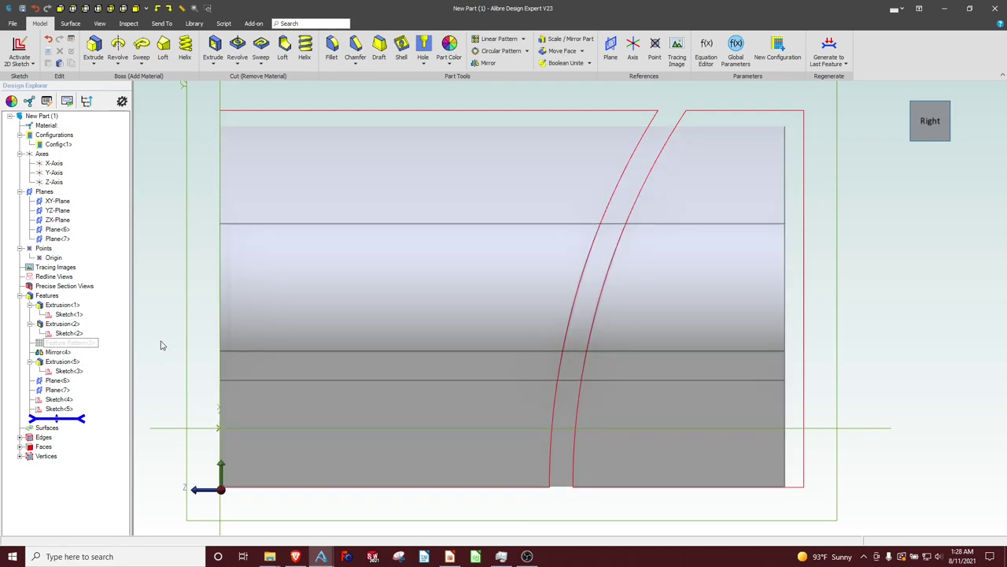
right_click(61, 353)
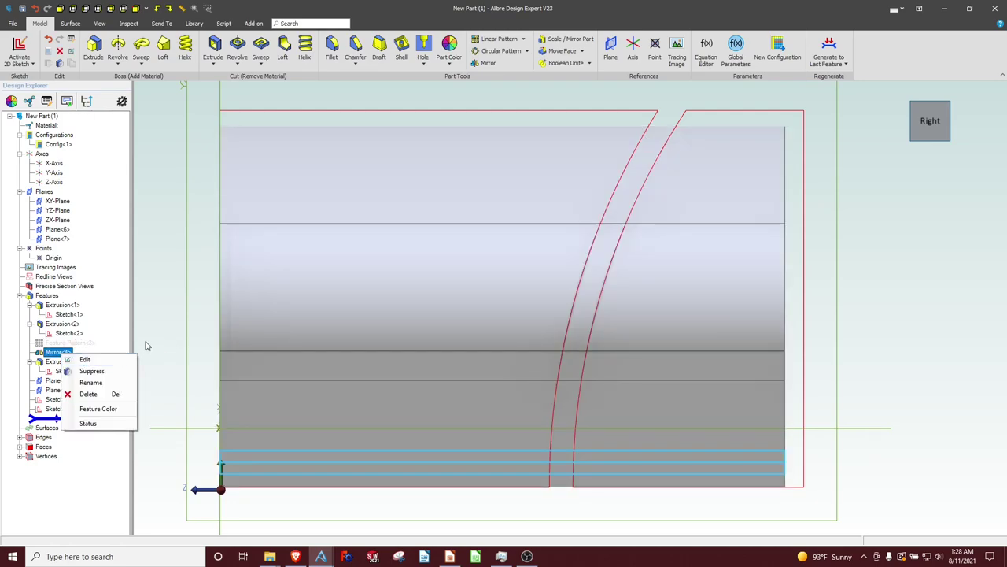
key("Escape")
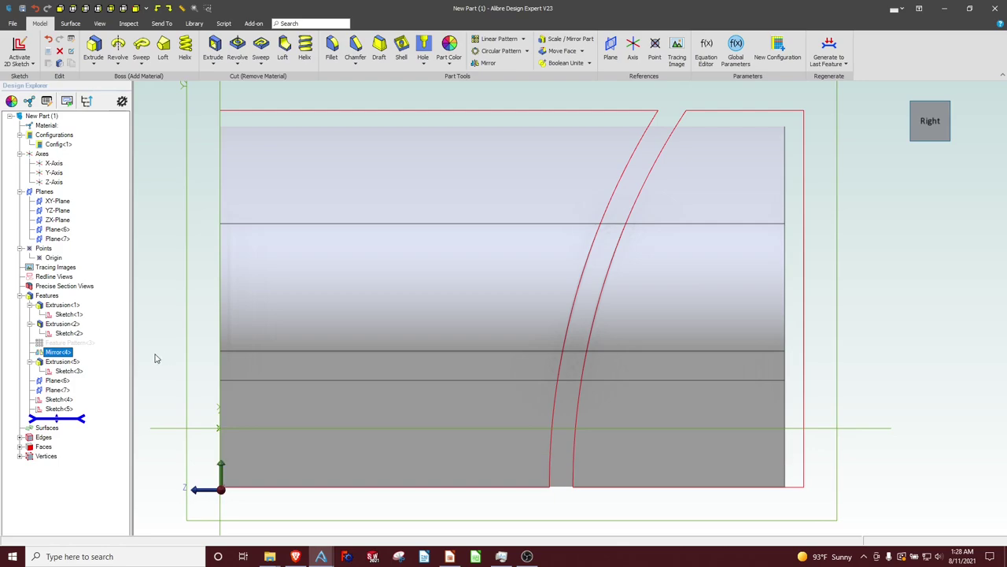
Start a new 2D sketch on the YZ-Plane.
scroll(249, 334, "up", 3)
scroll(236, 334, "down", 5)
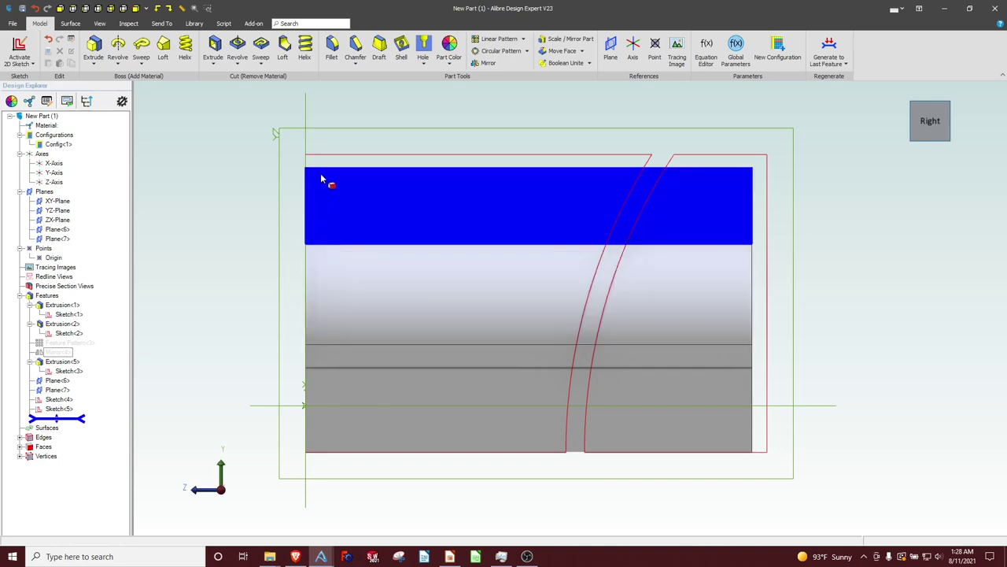
left_click(277, 132)
middle_click_drag(254, 176, 270, 180)
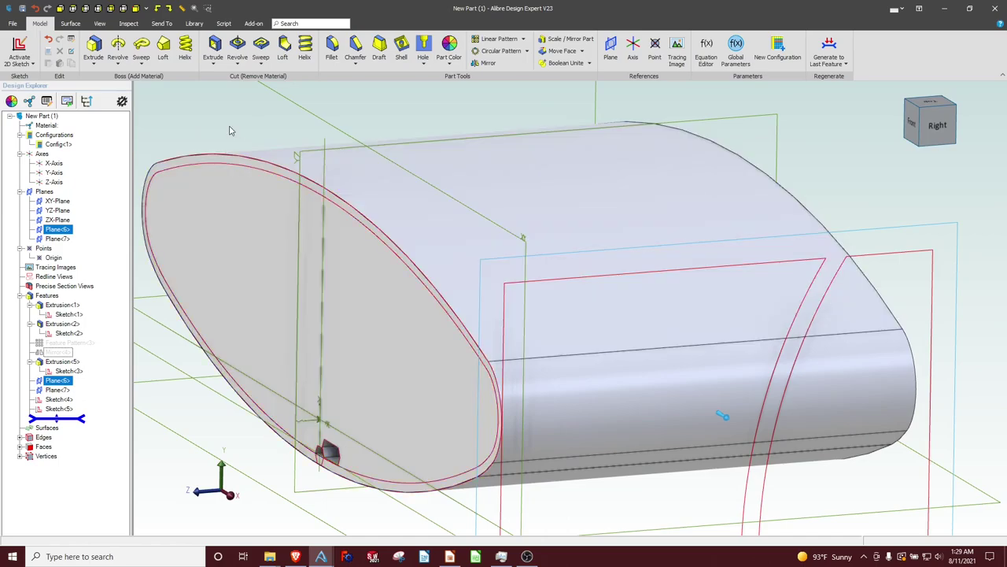
left_click(717, 121)
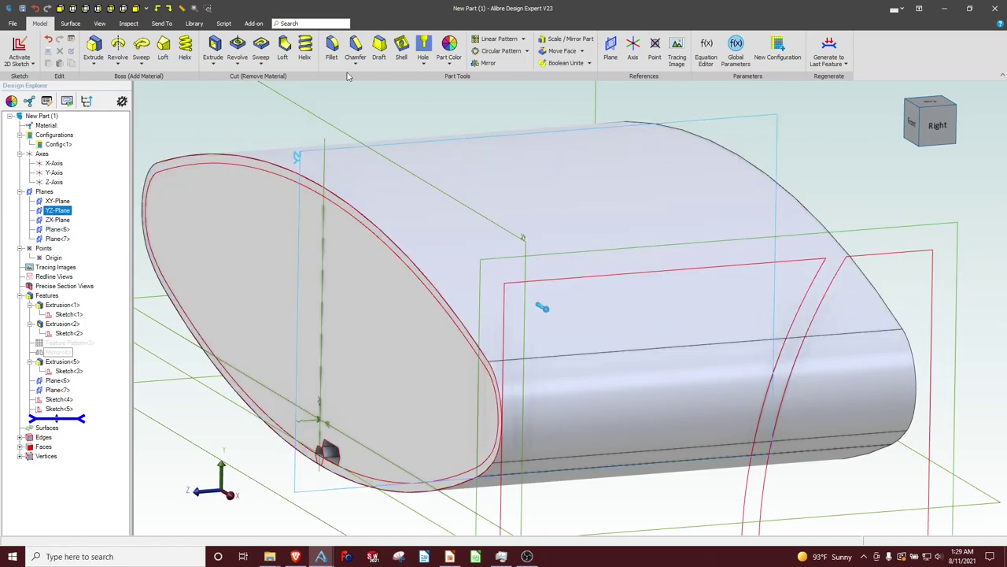
left_click(9, 44)
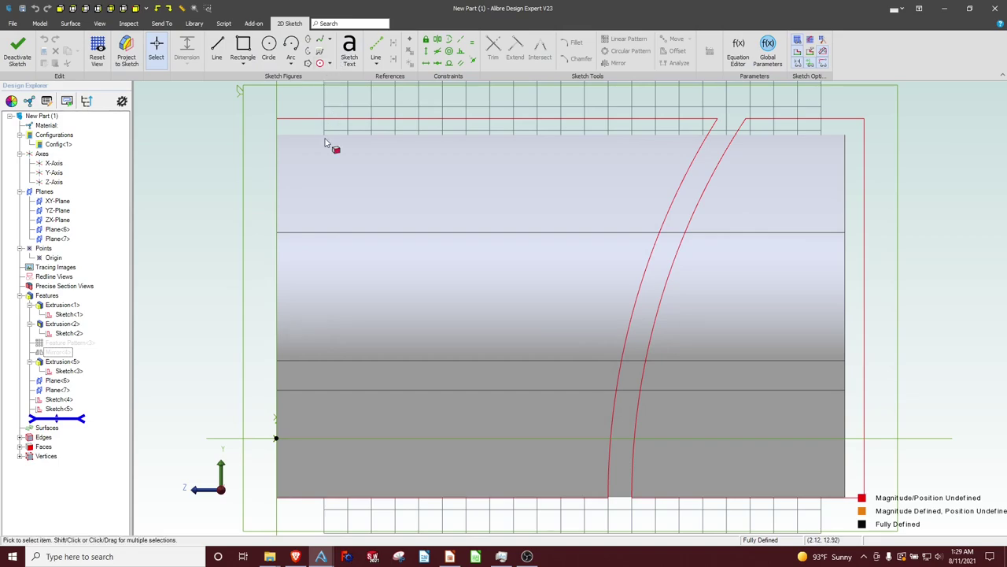
Sketch a horizontal line about 7.8 in long just below the part's lower edge and align its start point vertically with the origin.
left_click(217, 48)
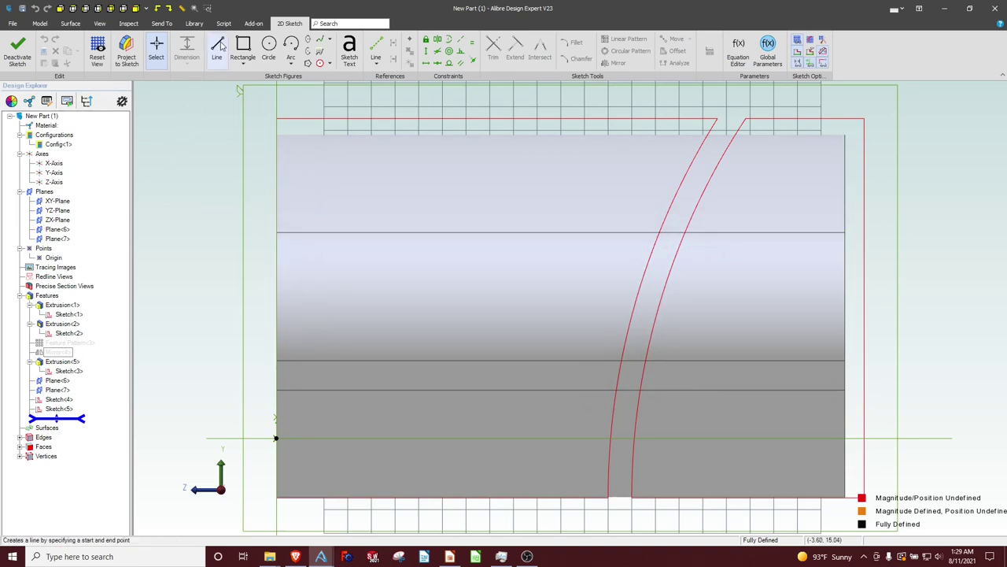
left_click(277, 507)
left_click(461, 508)
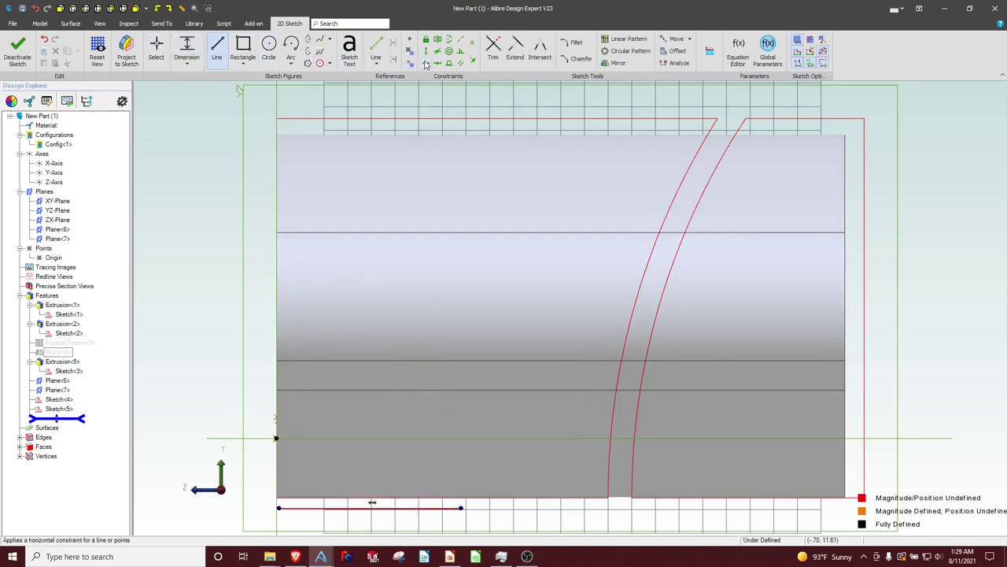
left_click(425, 57)
left_click(279, 509)
left_click(276, 437)
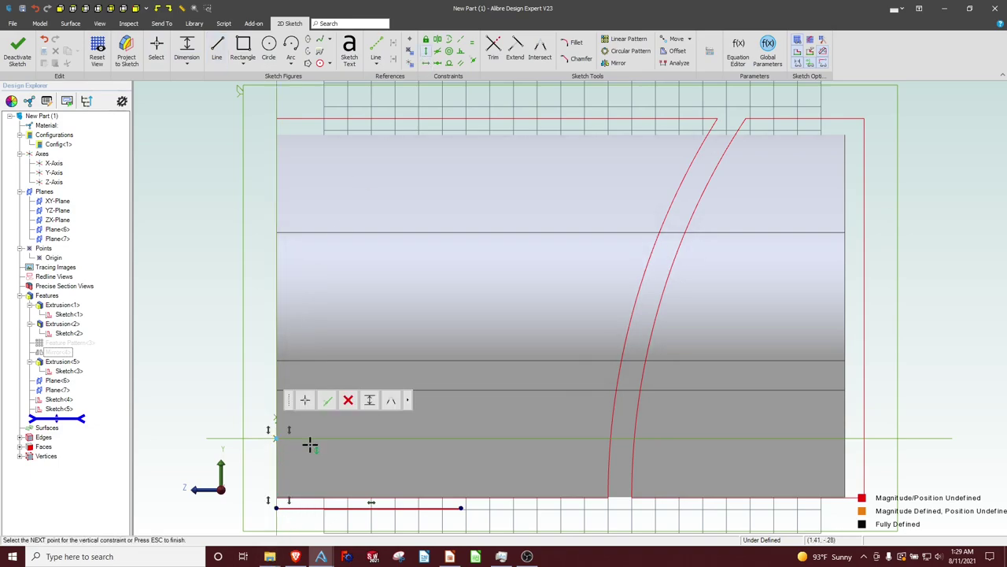
key("Escape")
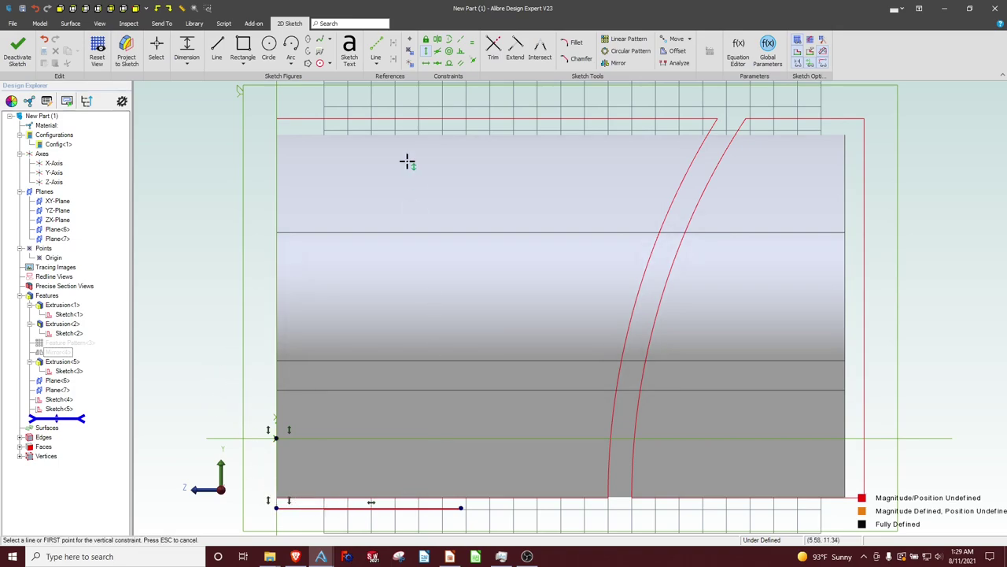
key("Escape")
Project the part's lower side face as associated reference figures and align the line's start point horizontally with the projected lower corner.
left_click(123, 51)
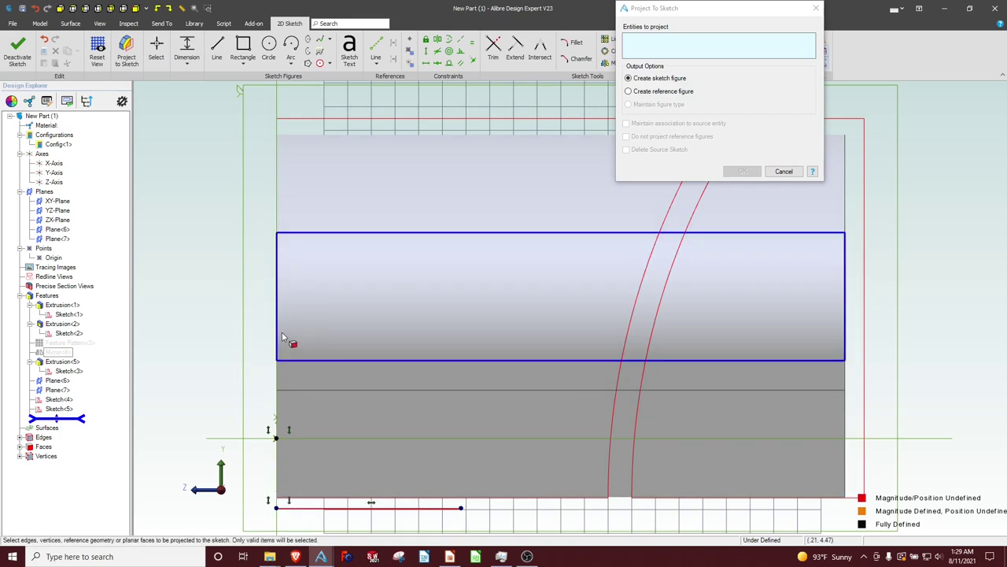
left_click(280, 439)
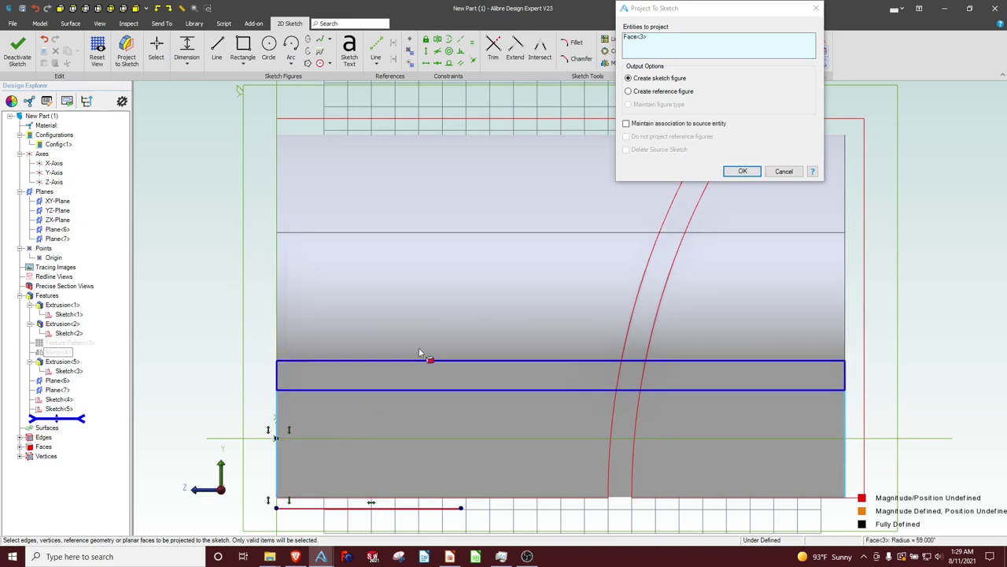
left_click(627, 124)
left_click(732, 172)
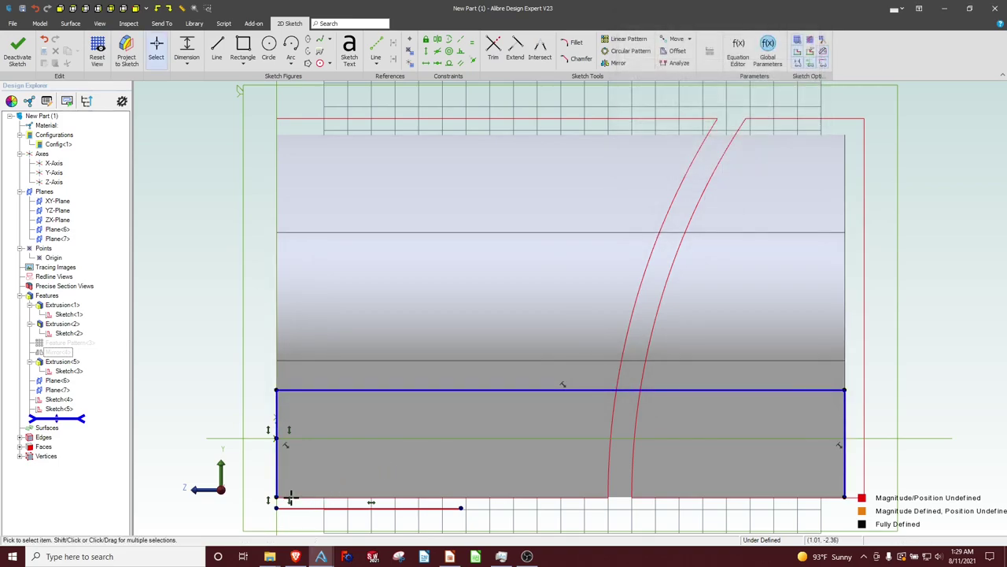
left_click(426, 63)
left_click(274, 508)
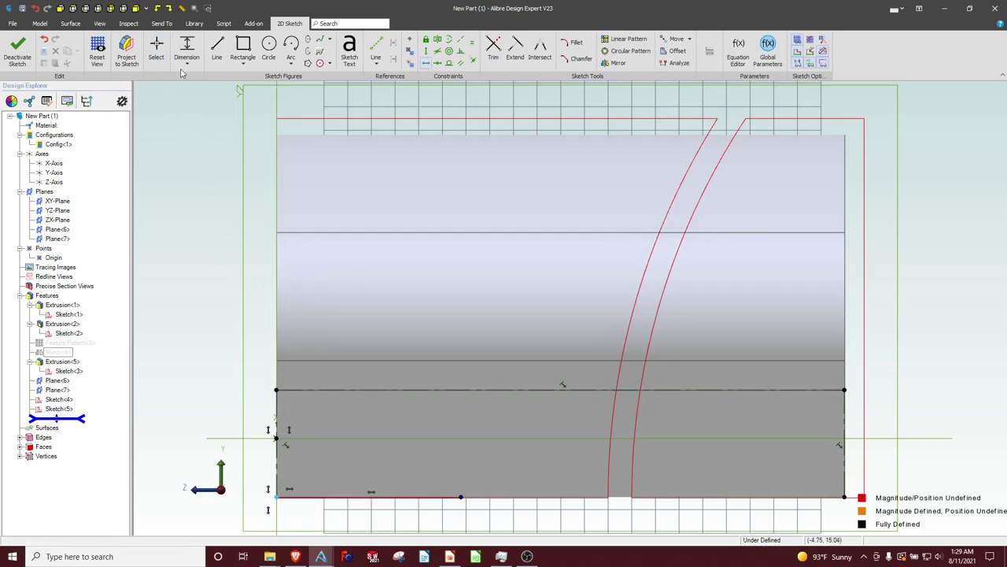
Dimension the lower horizontal line's length to 4 in.
left_click(426, 497)
left_click(417, 519)
left_click(491, 508)
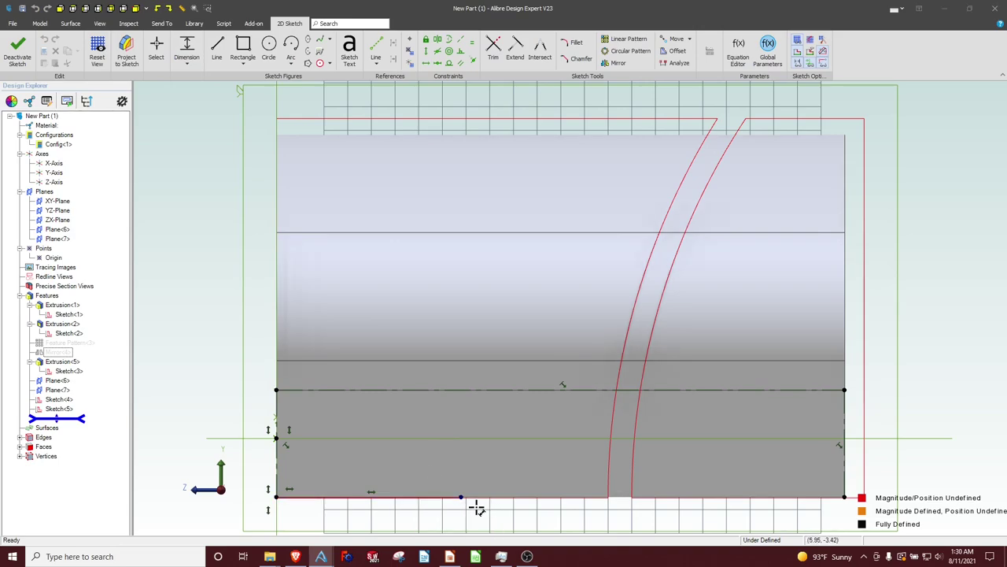
left_click(414, 498)
left_click(416, 511)
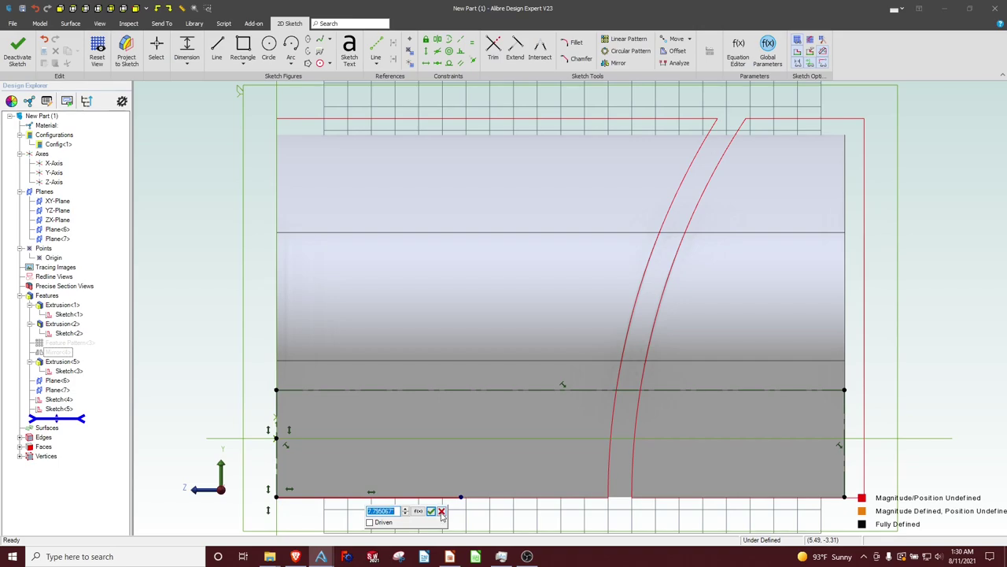
type("4")
key("Return")
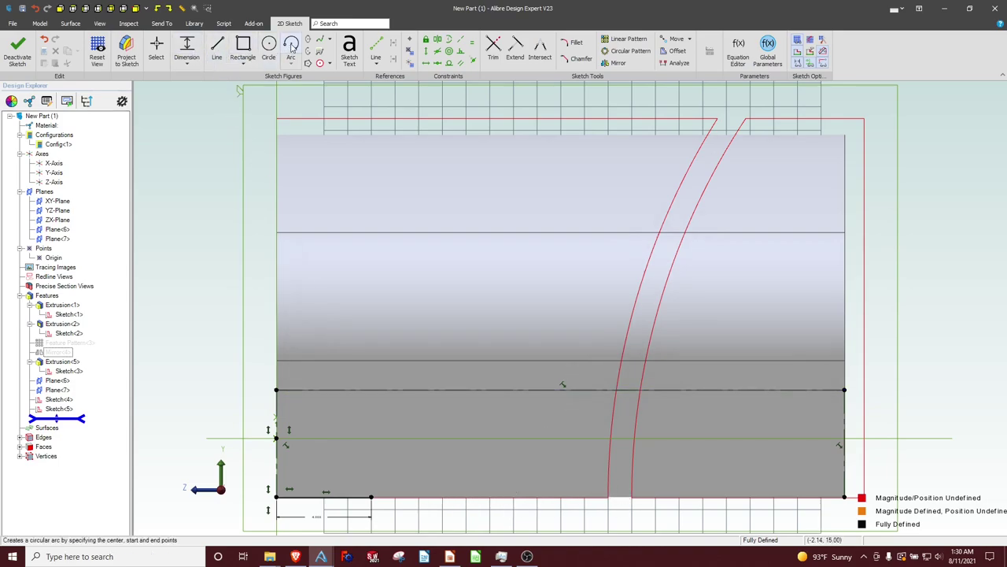
Draw a circular arc of about 24.5 in radius from the 4 in line's free end to above the part, centred beyond the far end.
left_click(371, 496)
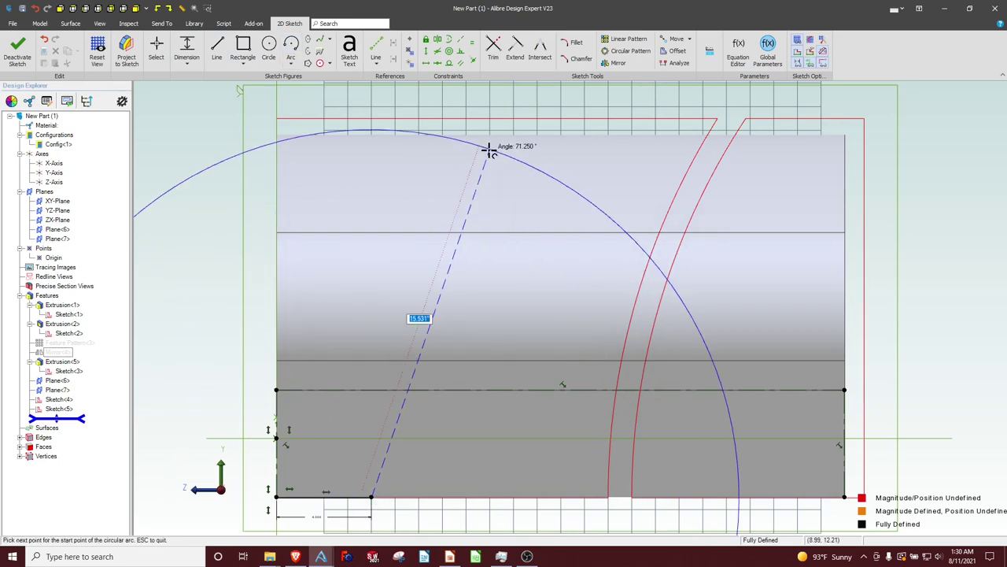
key("Escape")
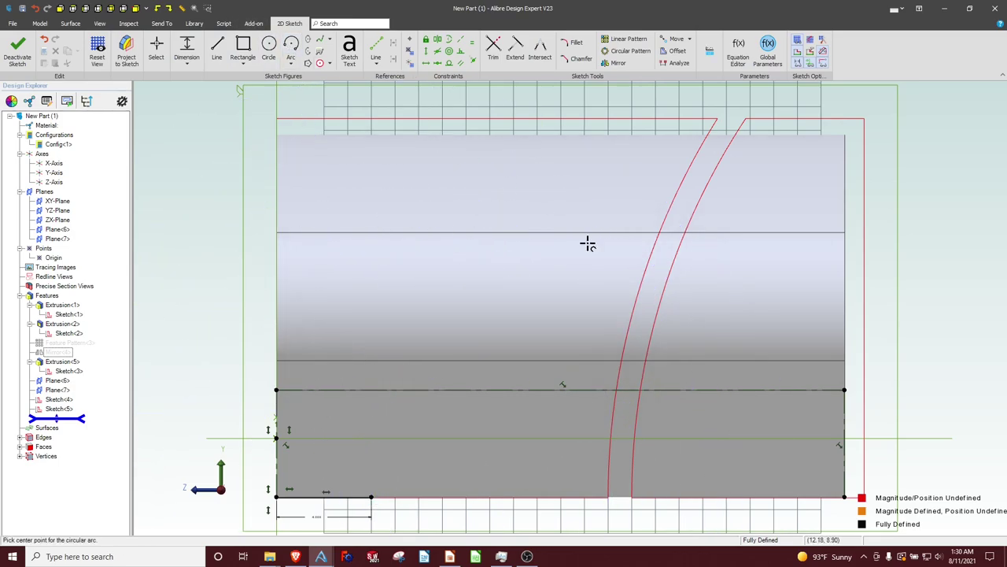
left_click(950, 484)
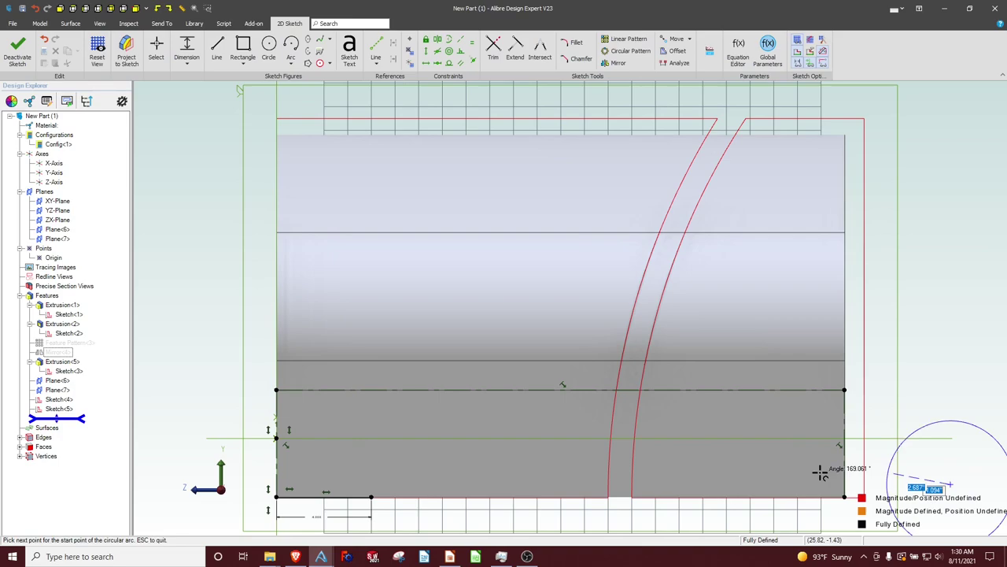
left_click(373, 497)
left_click(507, 111)
Constrain the arc's lower end and its centre point to be horizontally aligned.
left_click(426, 63)
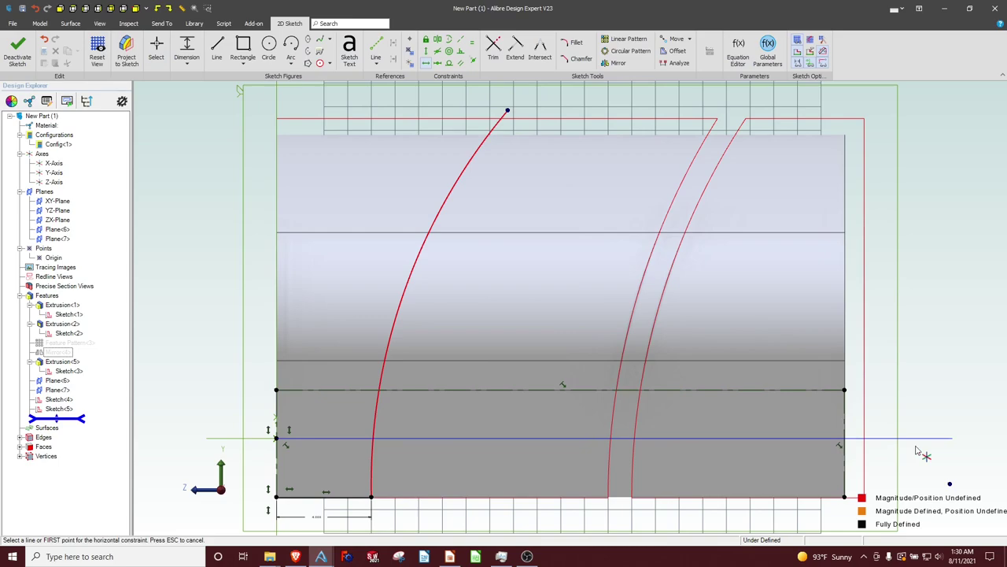
left_click(372, 497)
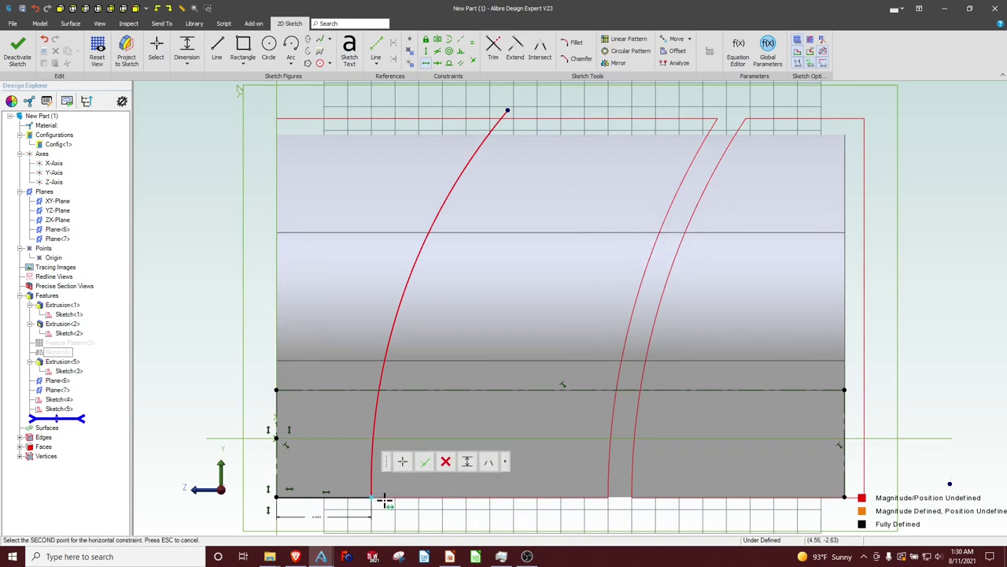
left_click(952, 483)
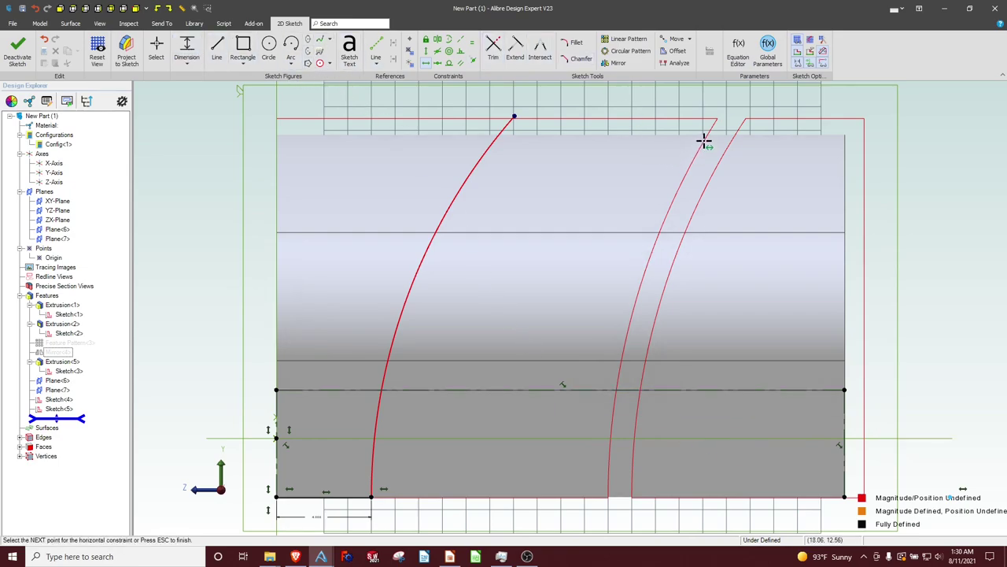
key("Escape")
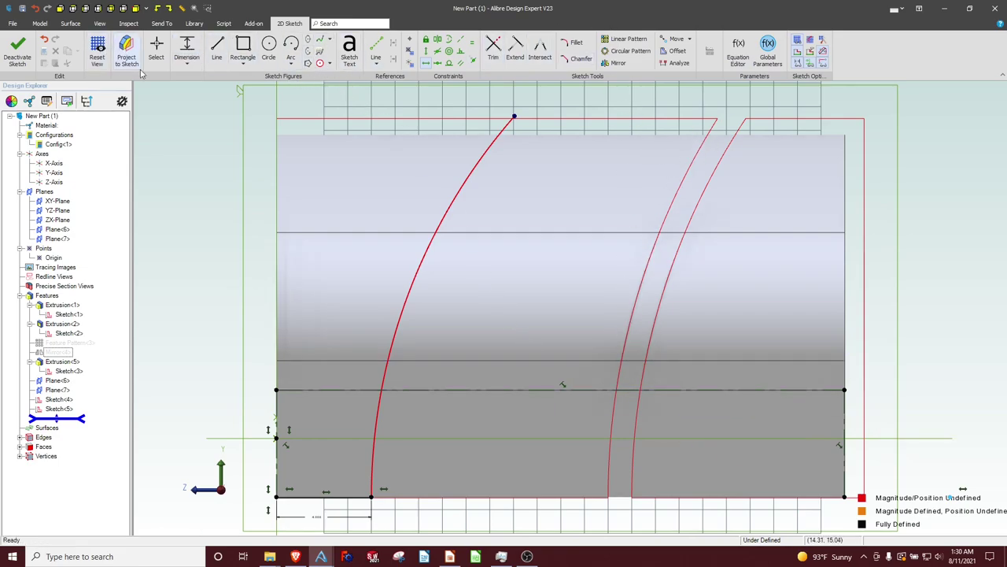
Project the first profile's arc into the sketch as a reference figure associated with its source.
left_click(126, 51)
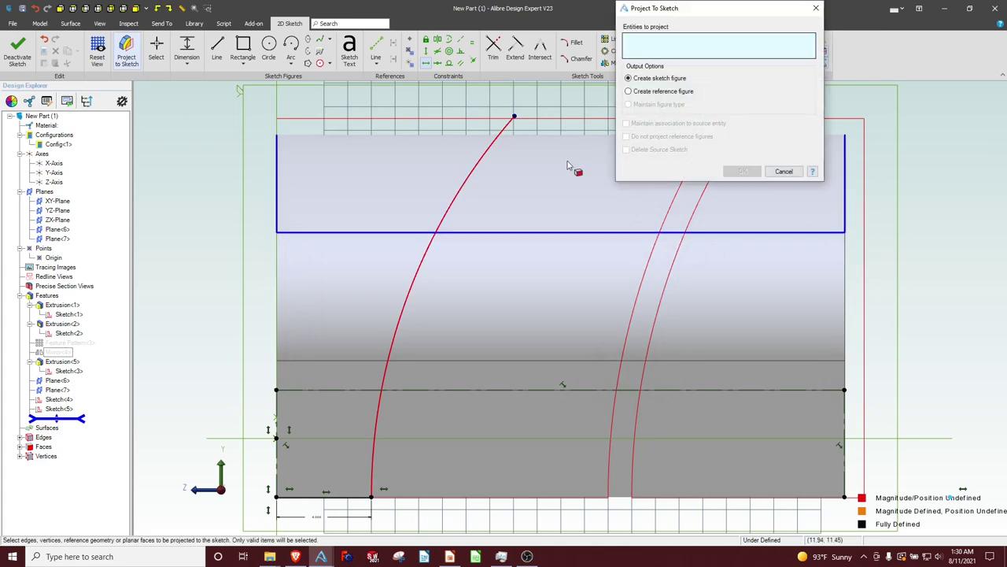
left_click(663, 221)
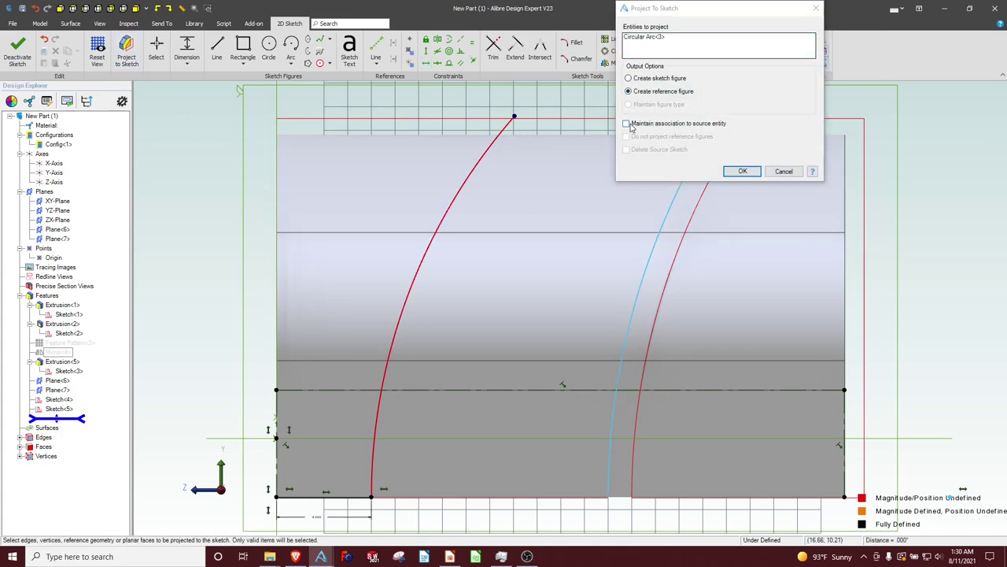
left_click(628, 124)
left_click(742, 173)
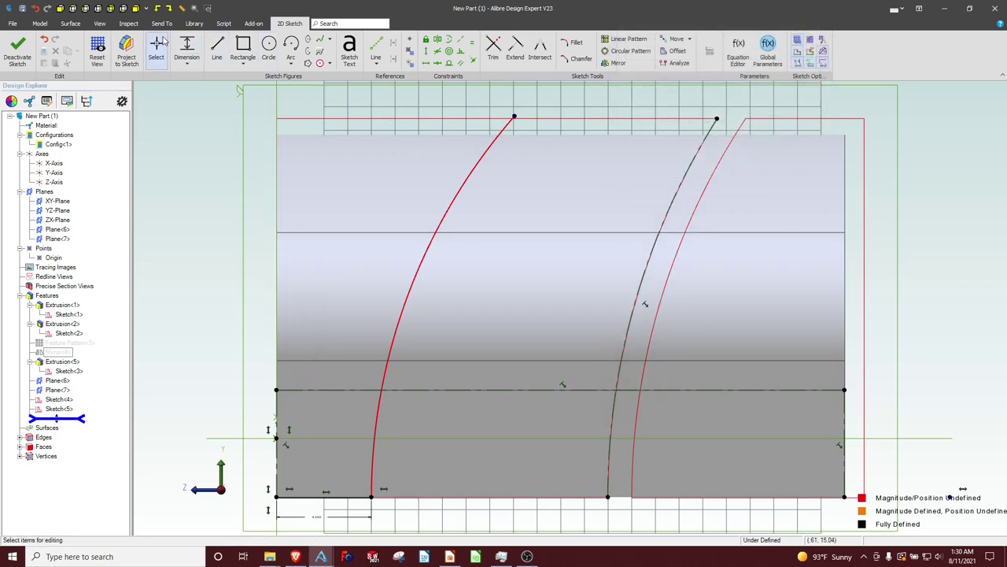
left_click(475, 44)
left_click(484, 151)
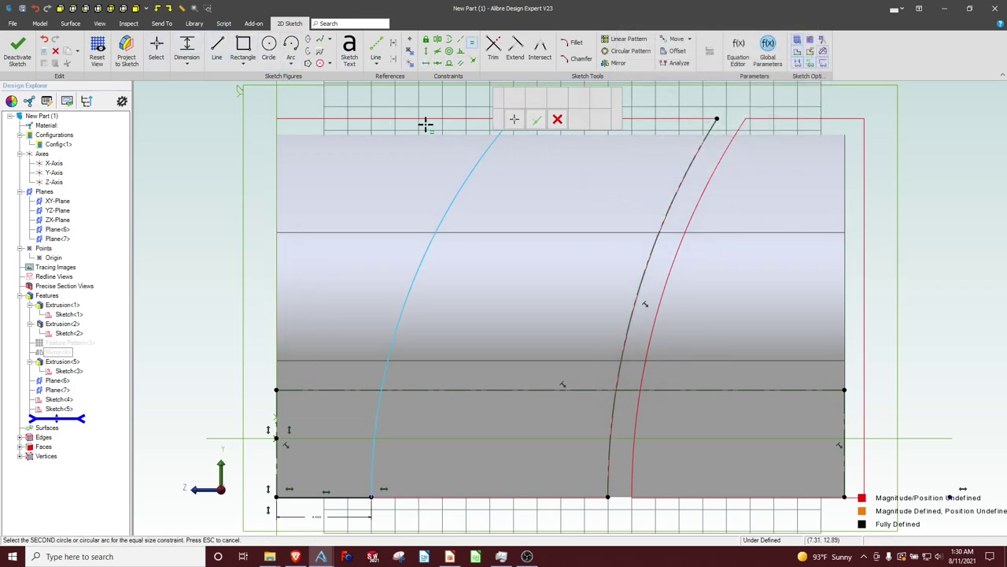
key("Escape")
Dimension the new arc's radius to 50 in.
left_click(446, 208)
left_click(244, 210)
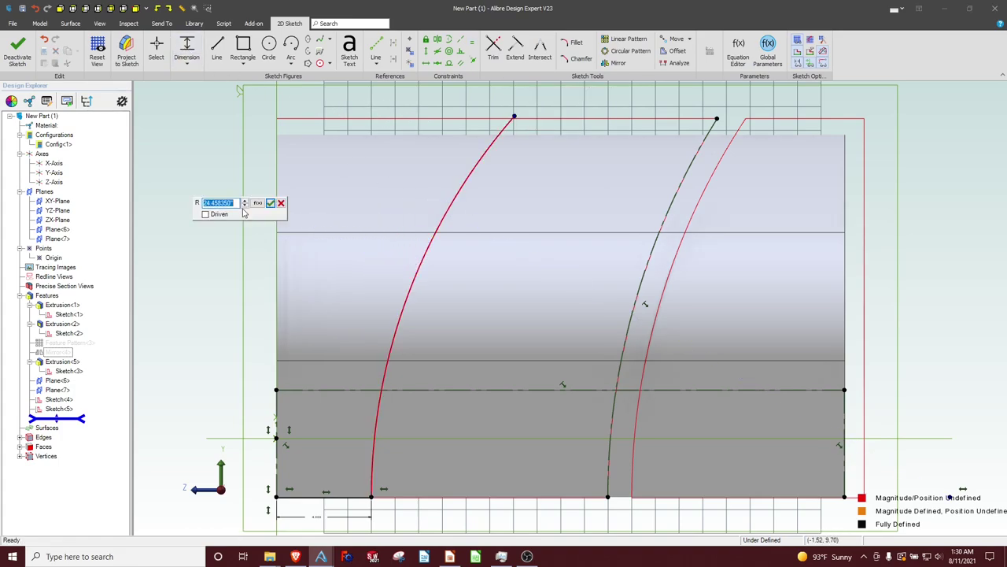
type("50")
key("Return")
Constrain the new arc's upper end to be horizontally aligned with the upper end of the projected reference arc.
scroll(247, 209, "down", 4)
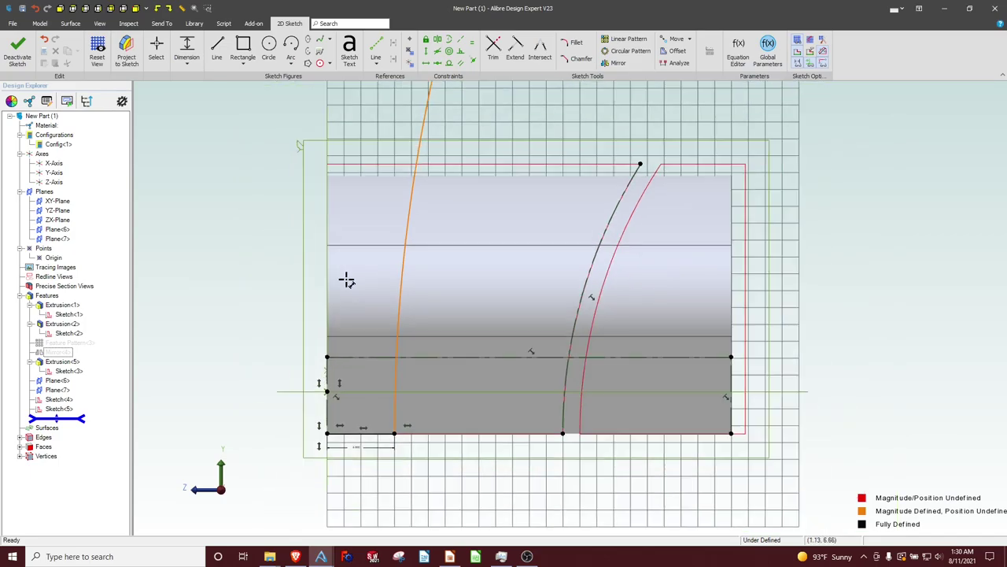
scroll(425, 209, "down", 2)
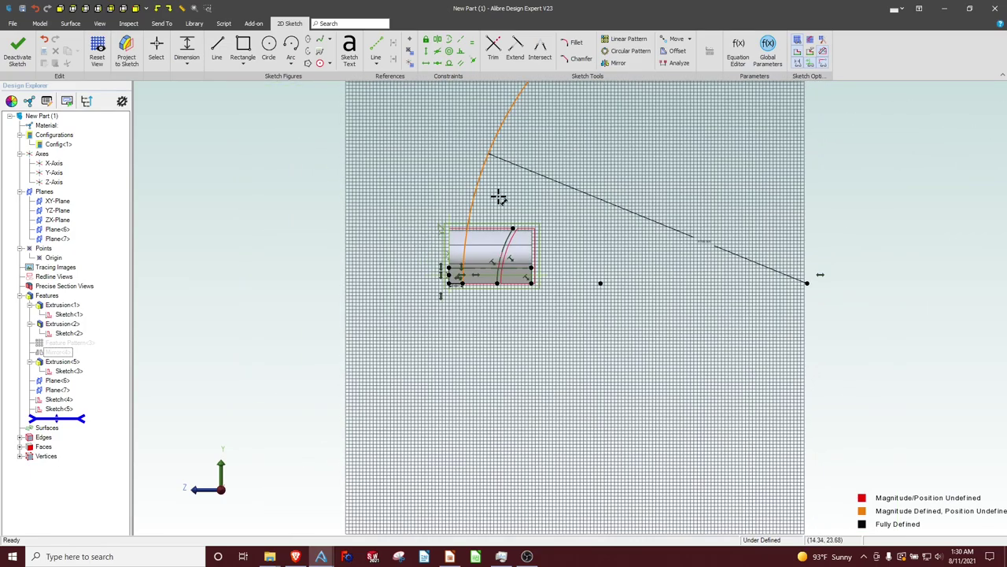
middle_click_drag(499, 200, 423, 292)
left_click(430, 65)
left_click(456, 191)
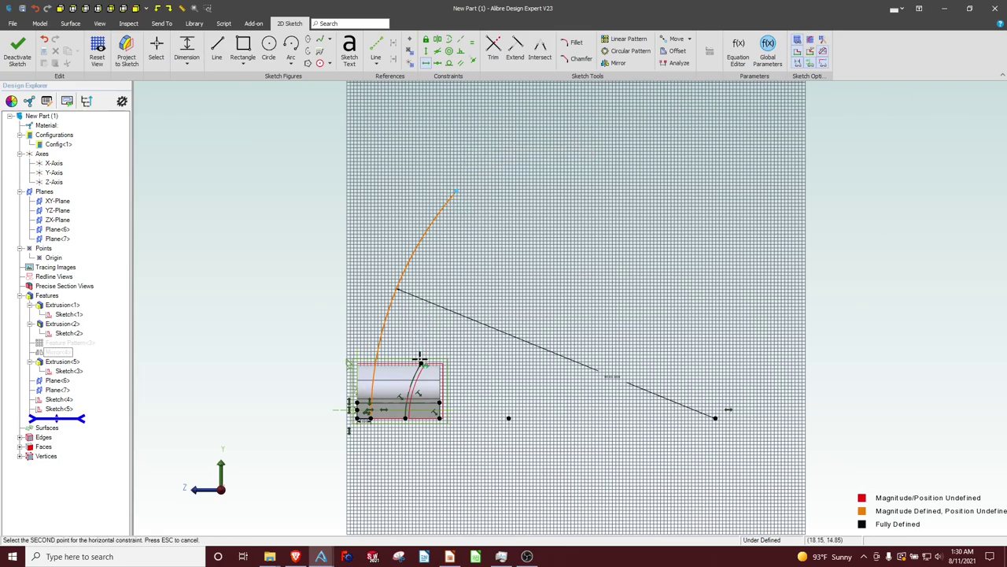
left_click(420, 361)
scroll(371, 393, "up", 3)
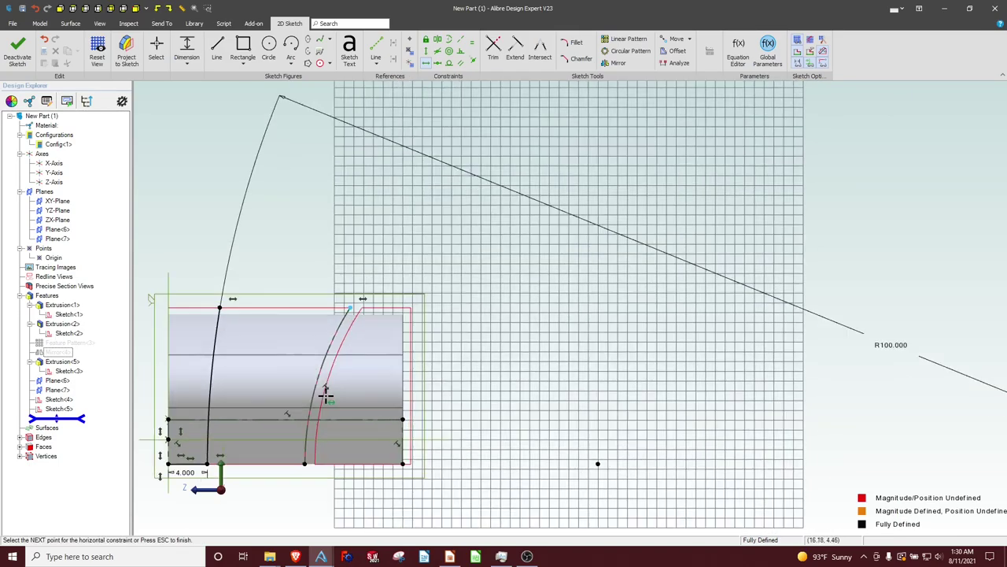
scroll(325, 394, "up", 2)
middle_click_drag(303, 370, 436, 355)
scroll(393, 354, "up", 2)
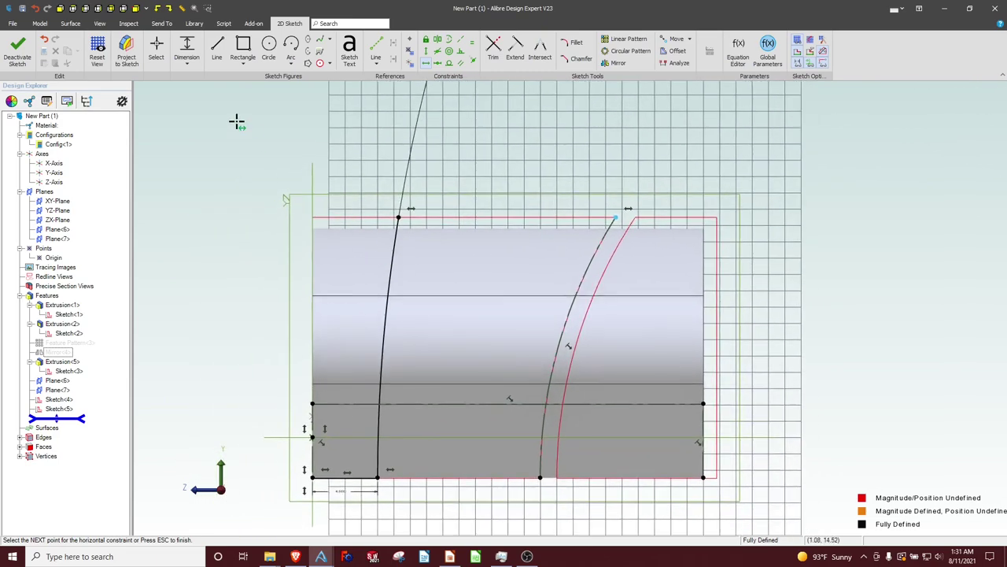
Close the profile with a line from the arc's upper end to the part's near edge and down to the base line, and finish the sketch.
left_click(216, 47)
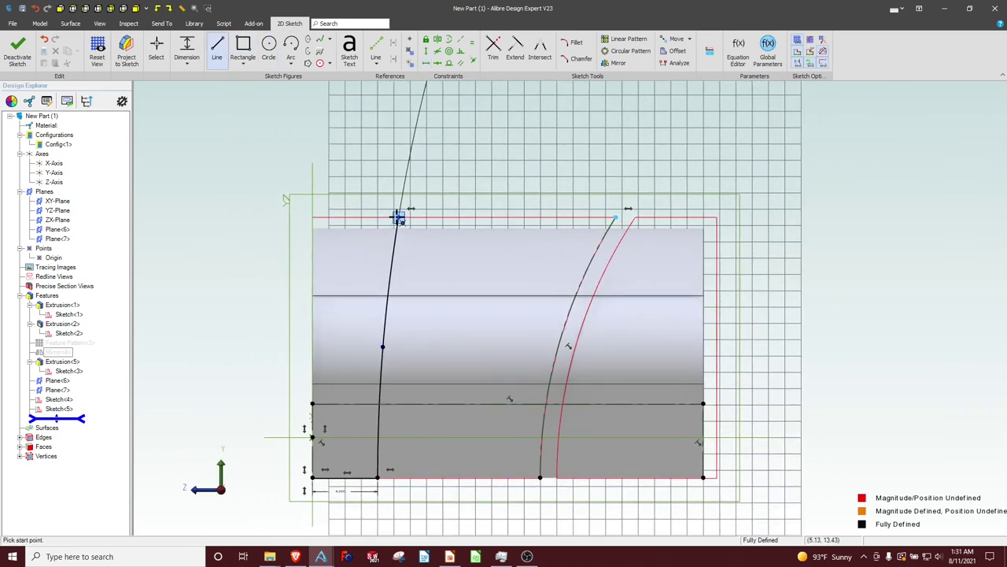
left_click(399, 218)
left_click(313, 217)
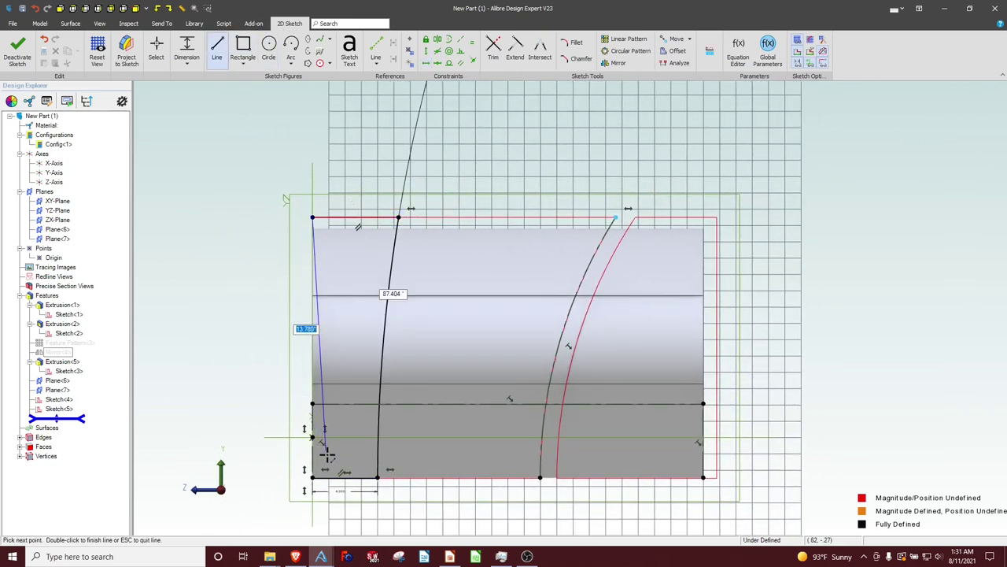
key("Escape")
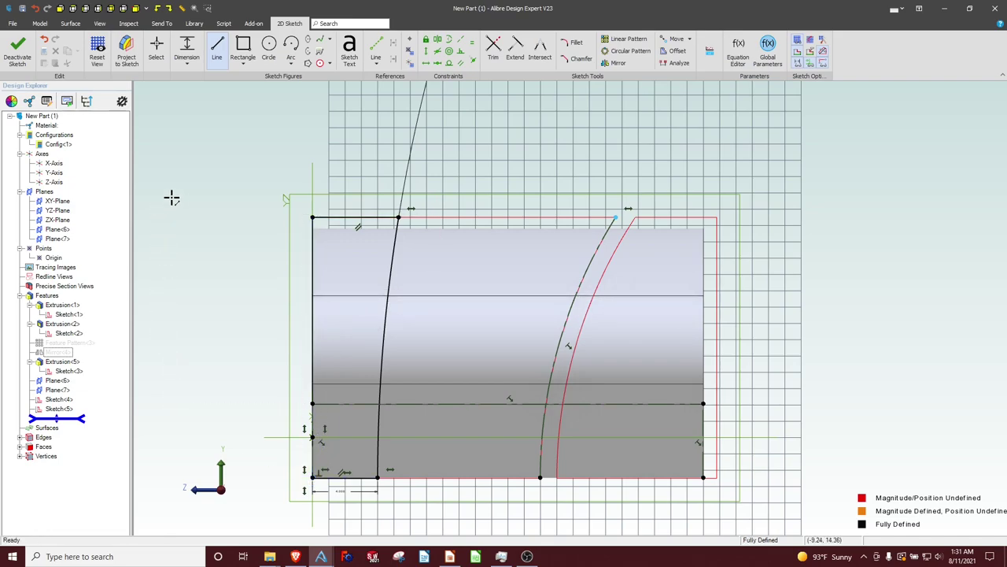
left_click(18, 52)
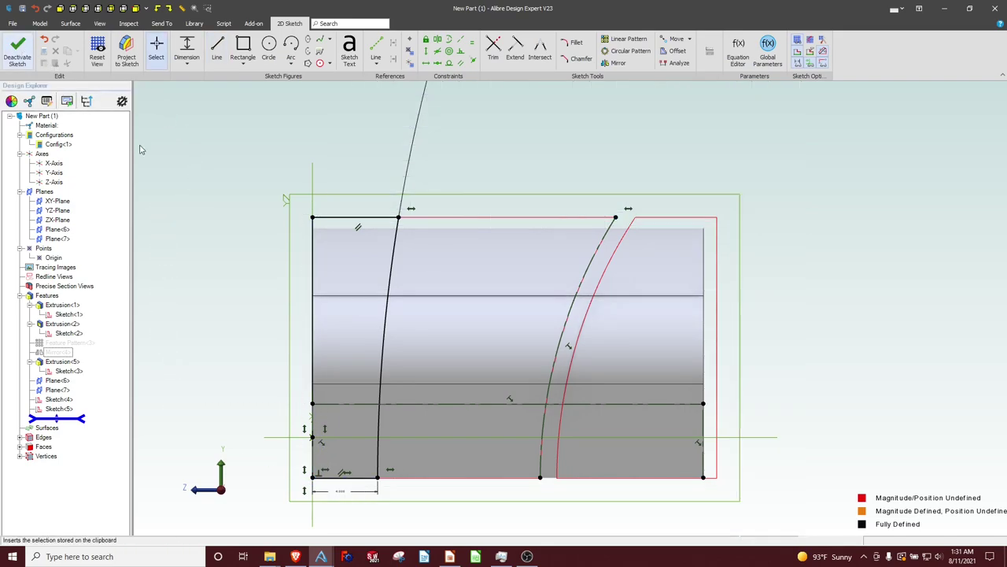
Start another sketch on the side plane and project the arc of the profile just finished into it as a reference figure.
left_click(289, 203)
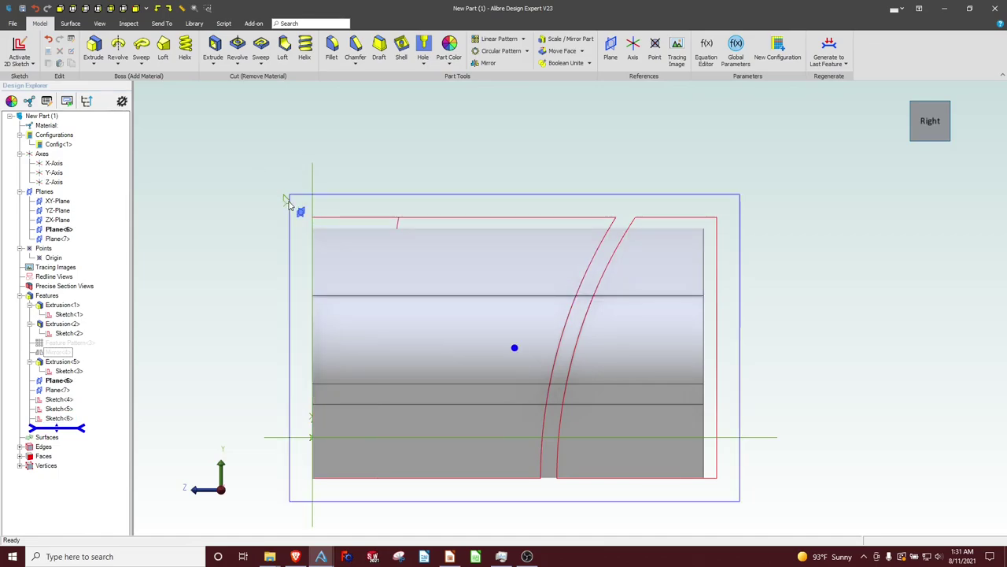
left_click(19, 52)
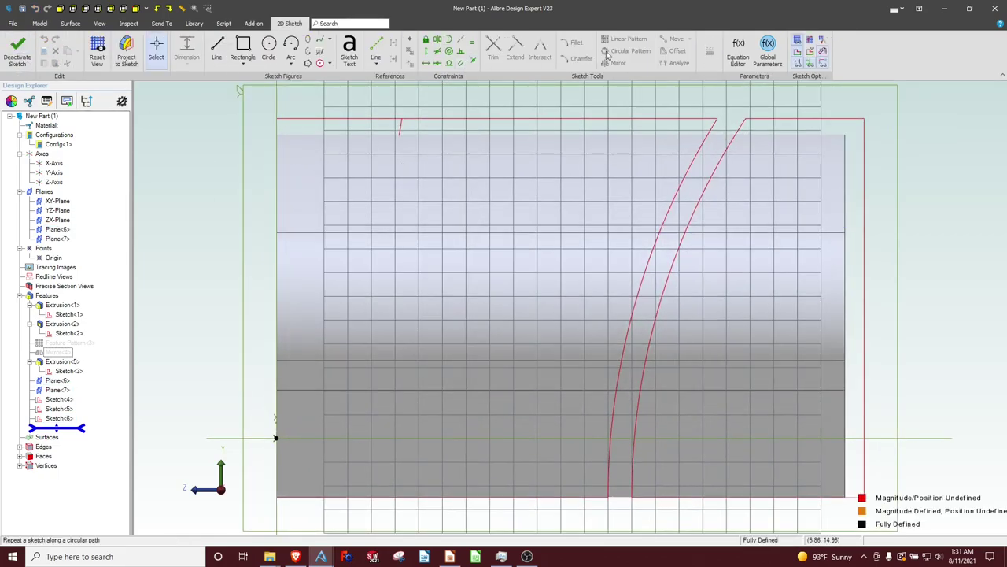
left_click(126, 50)
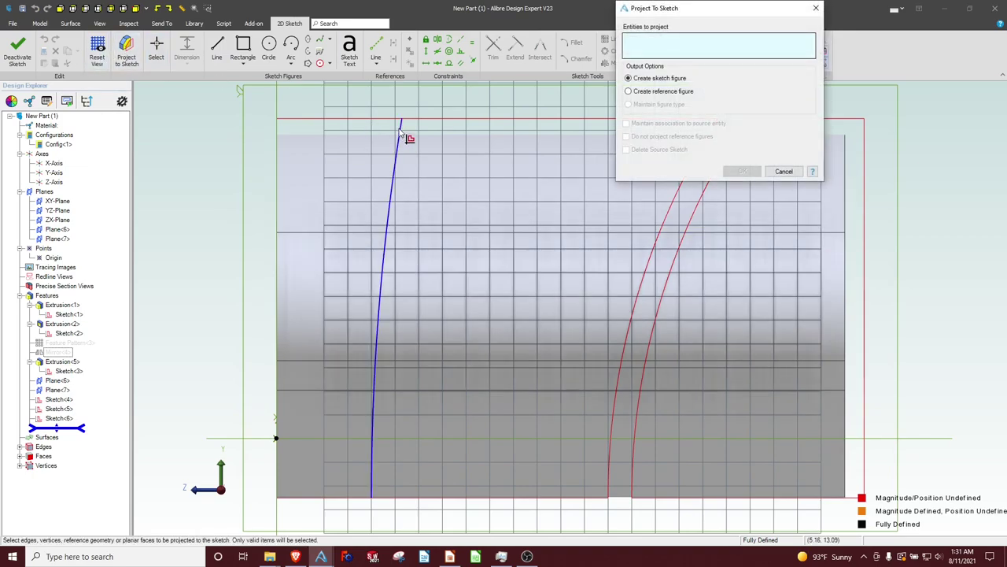
left_click(400, 137)
left_click(629, 91)
left_click(741, 171)
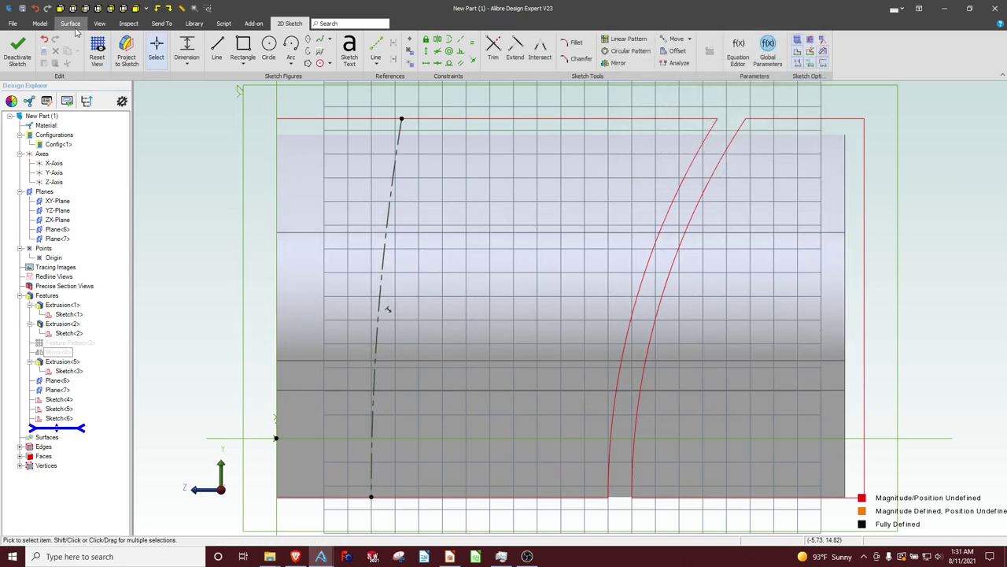
Draw a circular arc on the far side of the reference arc, centred beyond the part's far end and rising from near the base.
left_click(303, 50)
left_click(944, 487)
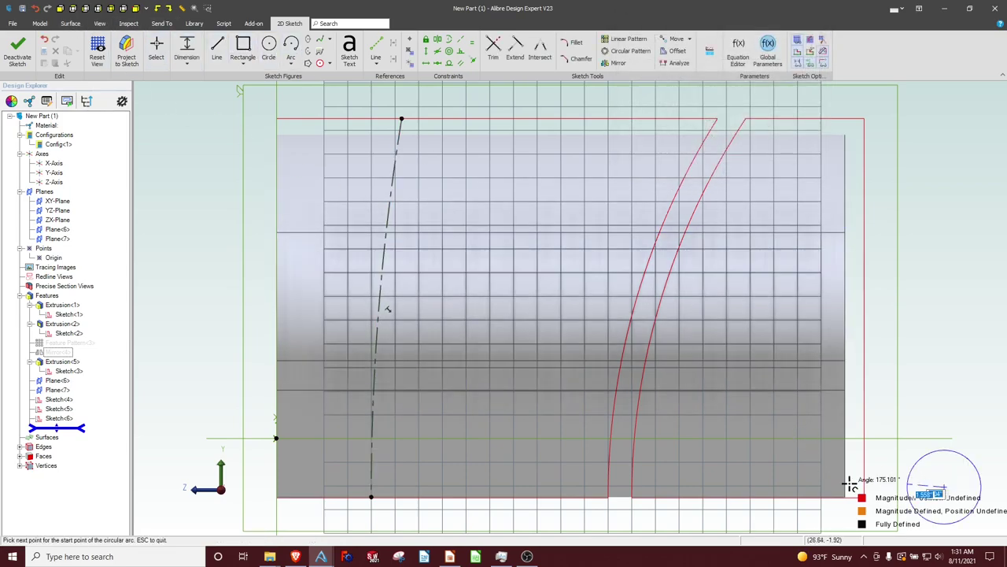
left_click(425, 494)
left_click(542, 157)
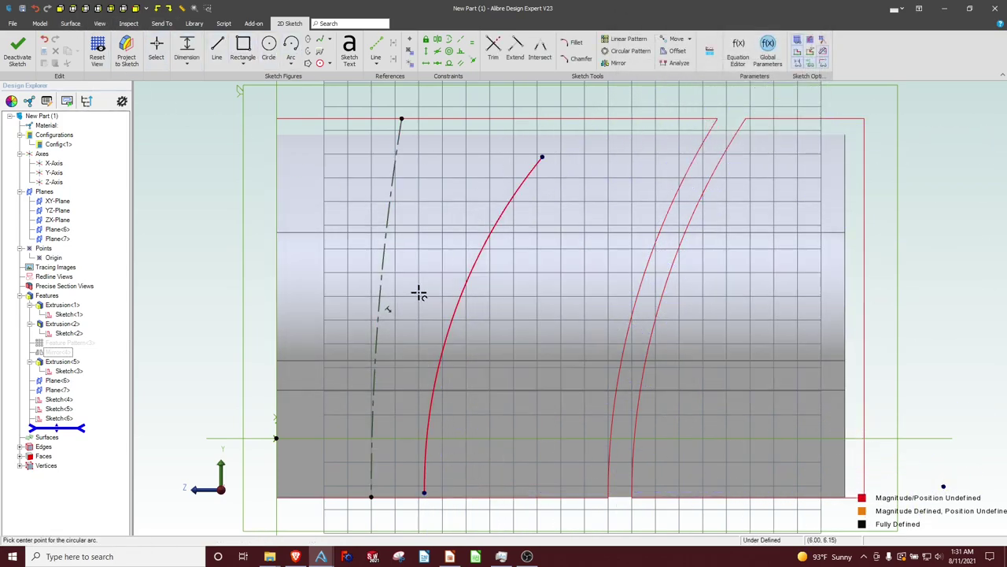
Constrain the new arc to be equal in radius to the projected reference arc.
left_click(460, 51)
left_click(511, 197)
left_click(394, 187)
key("Escape")
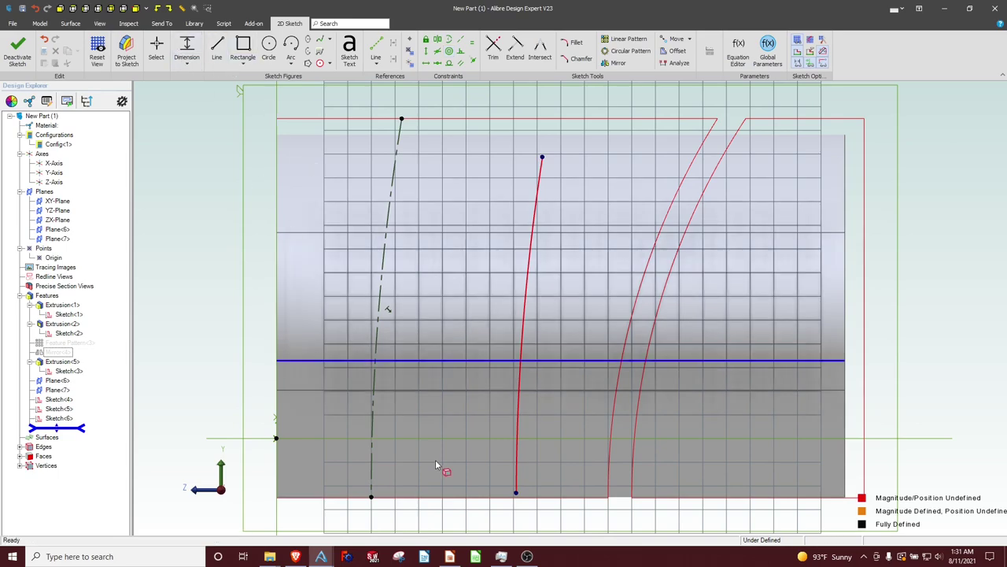
Dimension the gap between the lower ends of the reference arc and the new arc to 1 in.
left_click(372, 497)
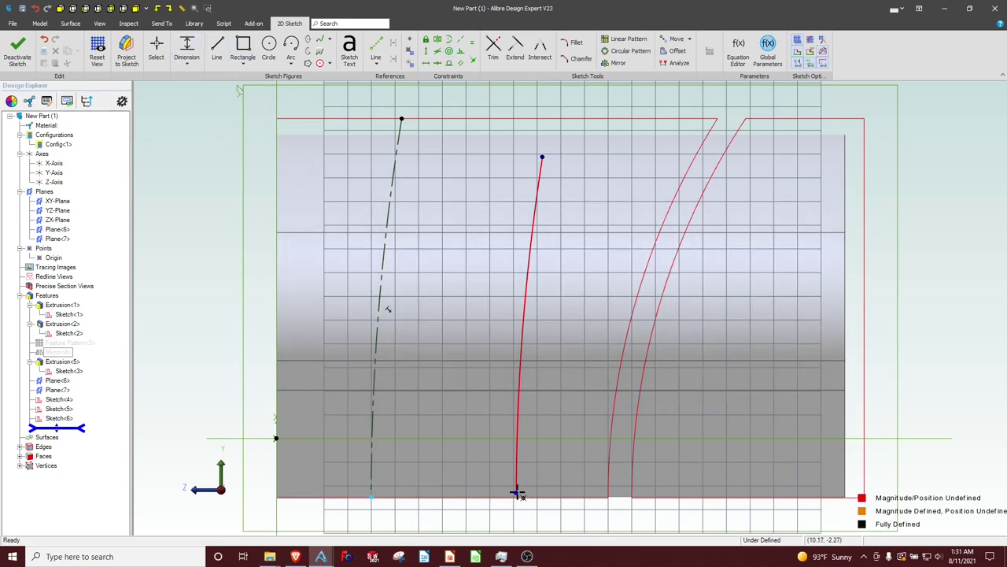
left_click(515, 493)
left_click(461, 520)
type("1")
key("Return")
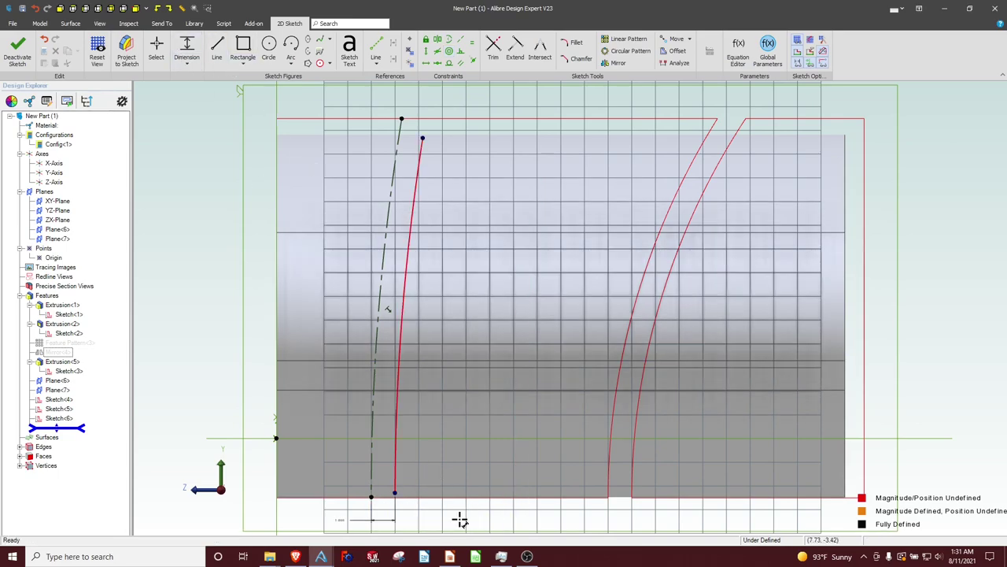
key("Escape")
Constrain the new arc's lower and upper ends to be horizontally aligned with the matching ends of the reference arc.
left_click(395, 494)
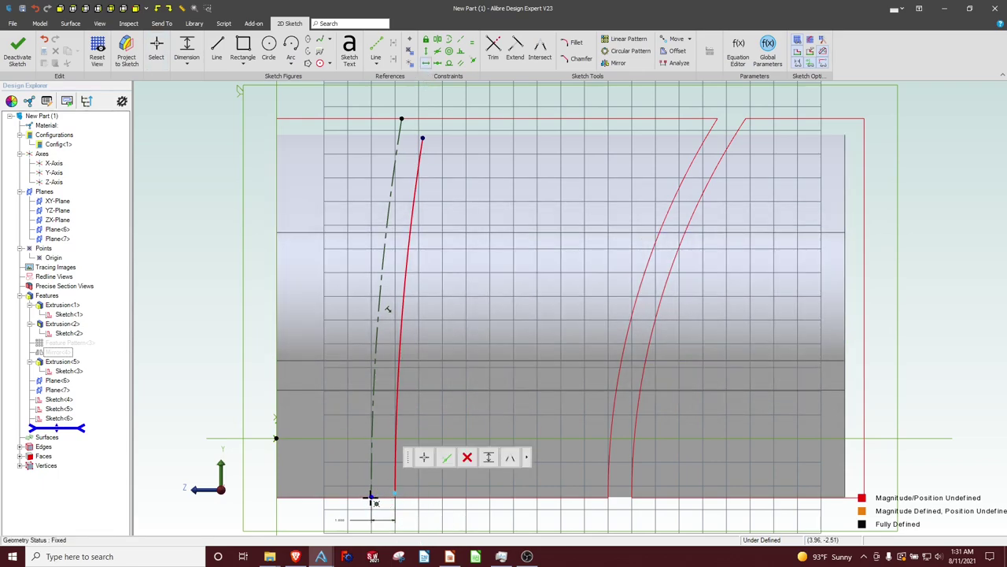
left_click(371, 497)
left_click(401, 118)
left_click(503, 294)
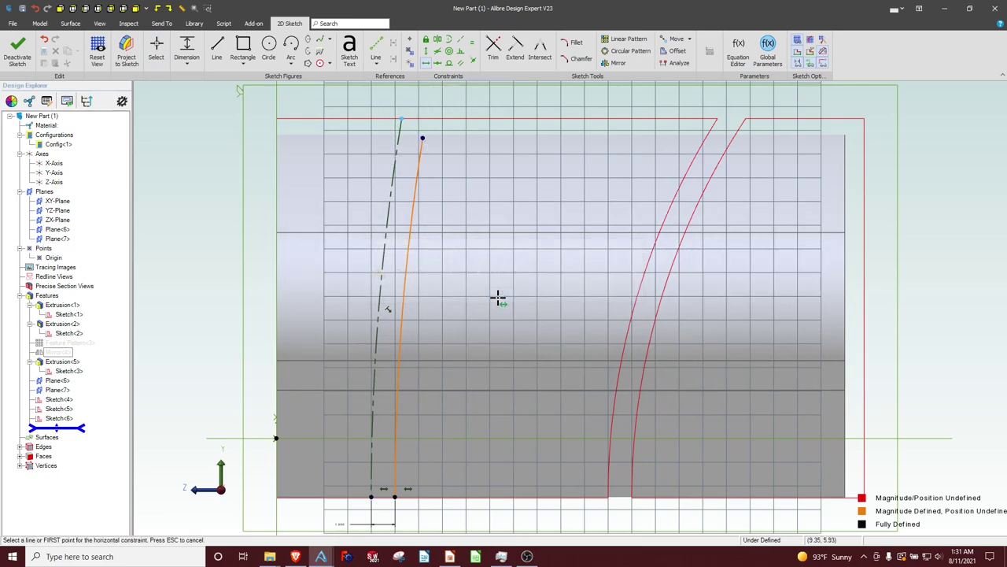
left_click(422, 139)
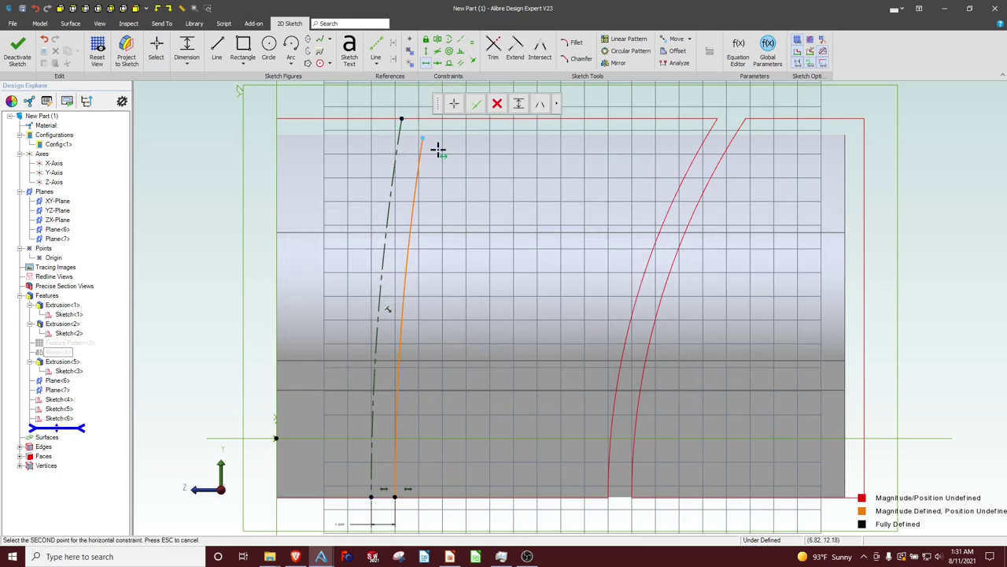
left_click(401, 118)
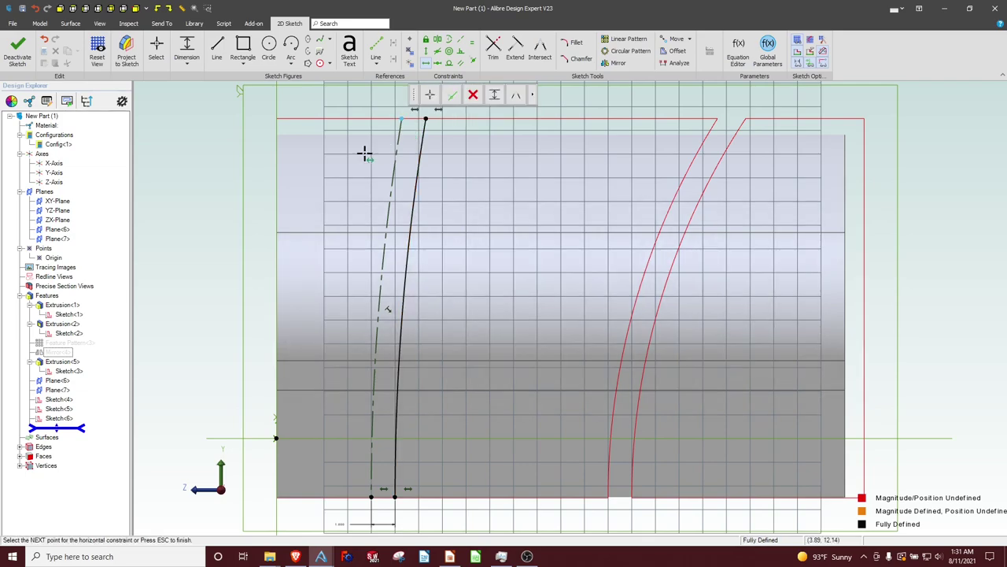
Close the profile with lines from the arc's upper end past the part's far end, down to base level and back to the arc's lower end.
left_click(216, 49)
left_click(425, 118)
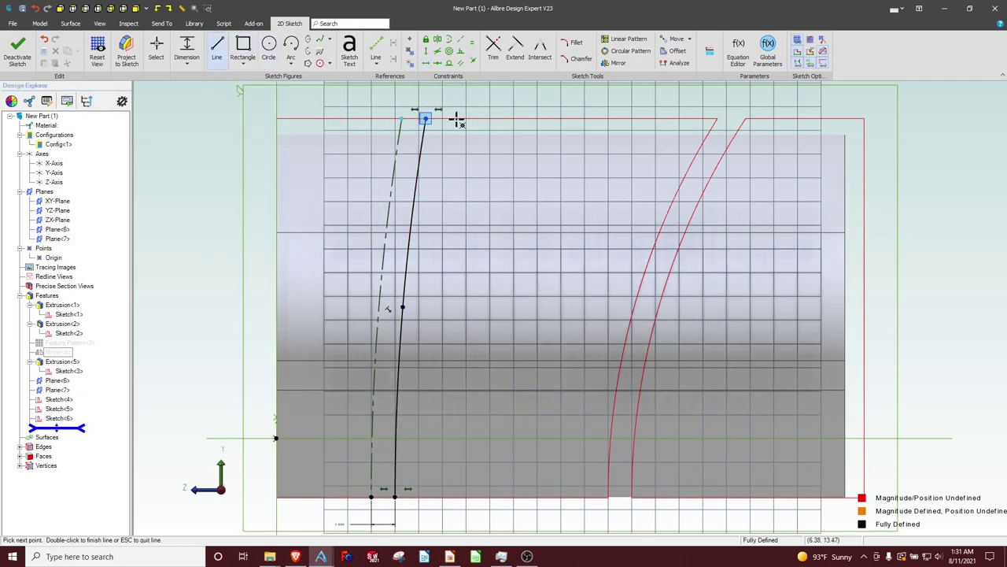
left_click(865, 120)
scroll(863, 477, "up", 1)
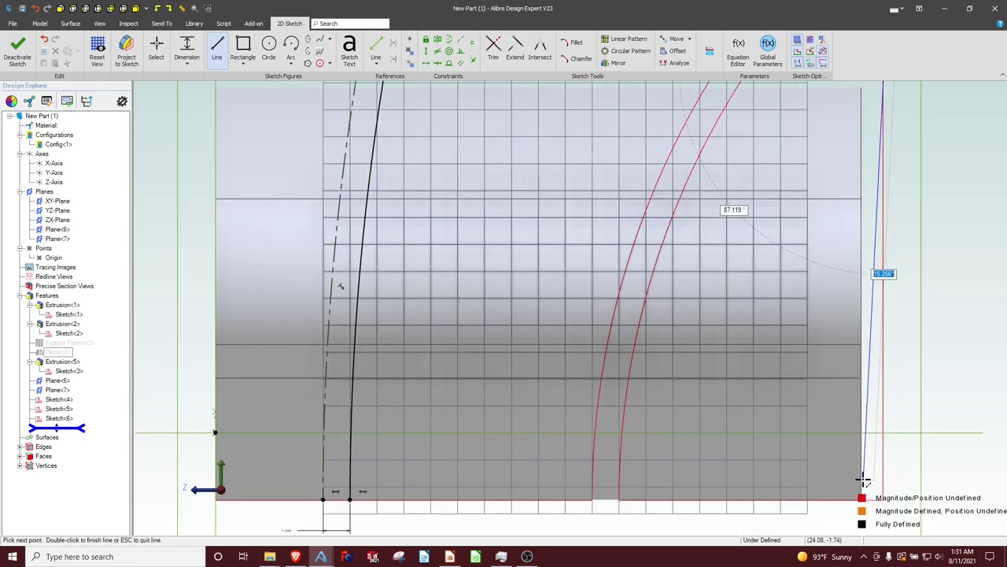
mouse_move(864, 477)
middle_mouse_down()
mouse_move(803, 370)
mouse_move(837, 414)
middle_mouse_up()
left_click(829, 416)
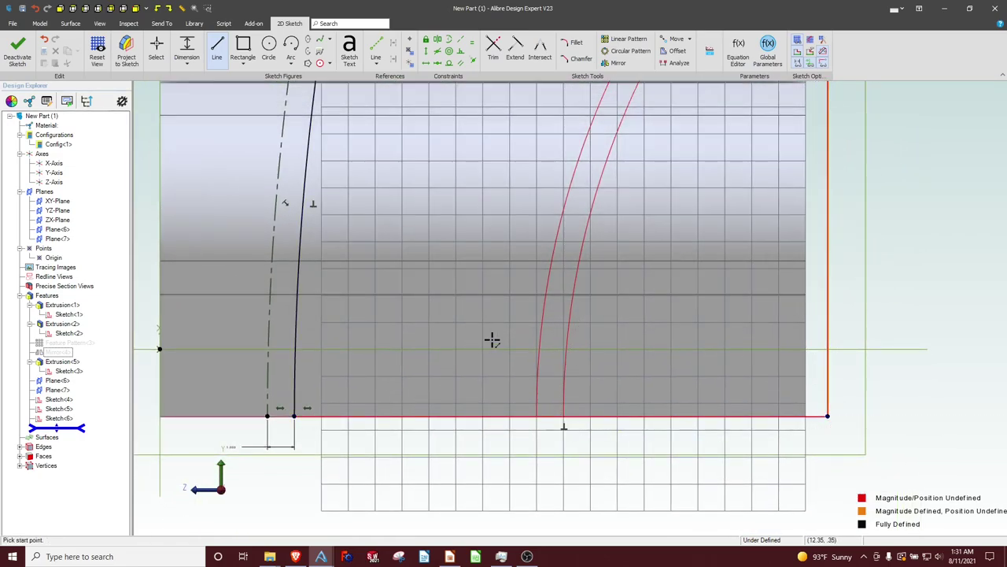
Dimension the profile's bottom line to 20 in and finish the sketch.
scroll(596, 386, "down", 3)
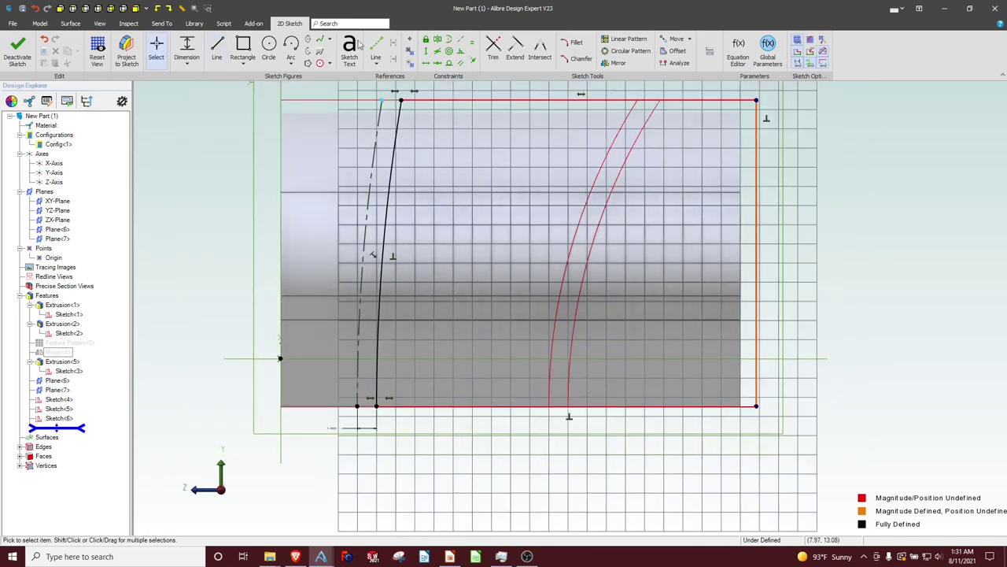
left_click(175, 53)
left_click(186, 49)
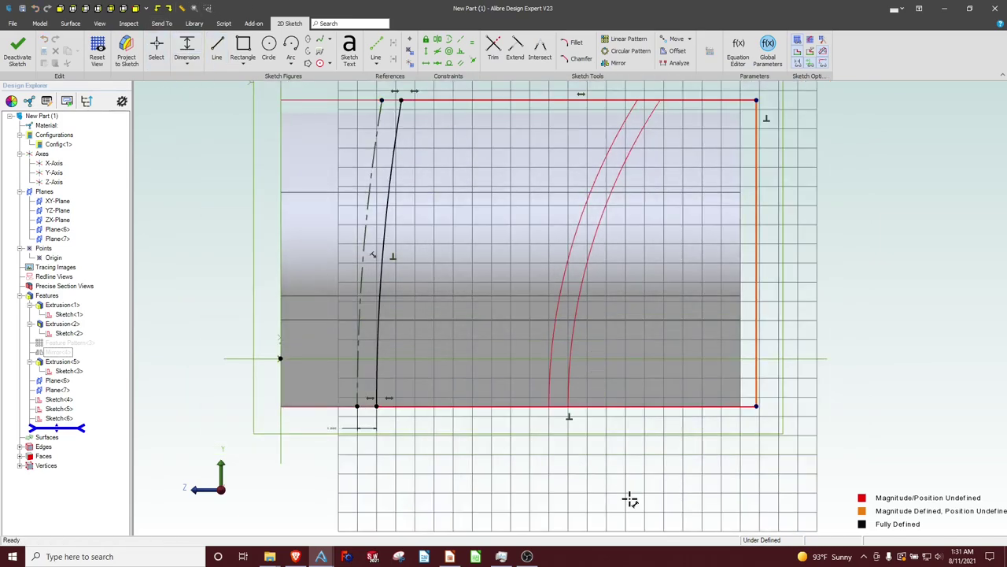
left_click(664, 406)
key("Escape")
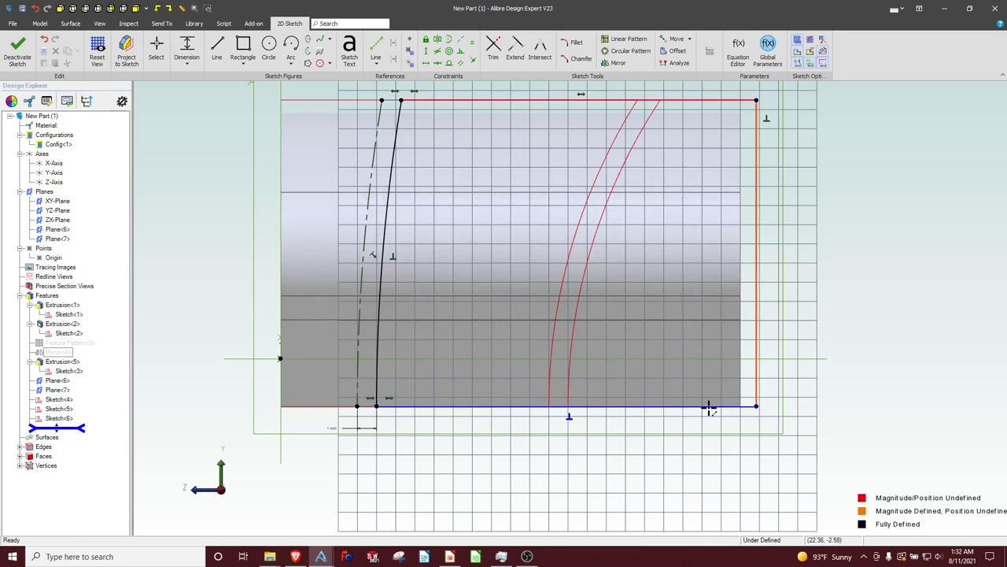
left_click(711, 406)
left_click(706, 451)
type("20")
key("Return")
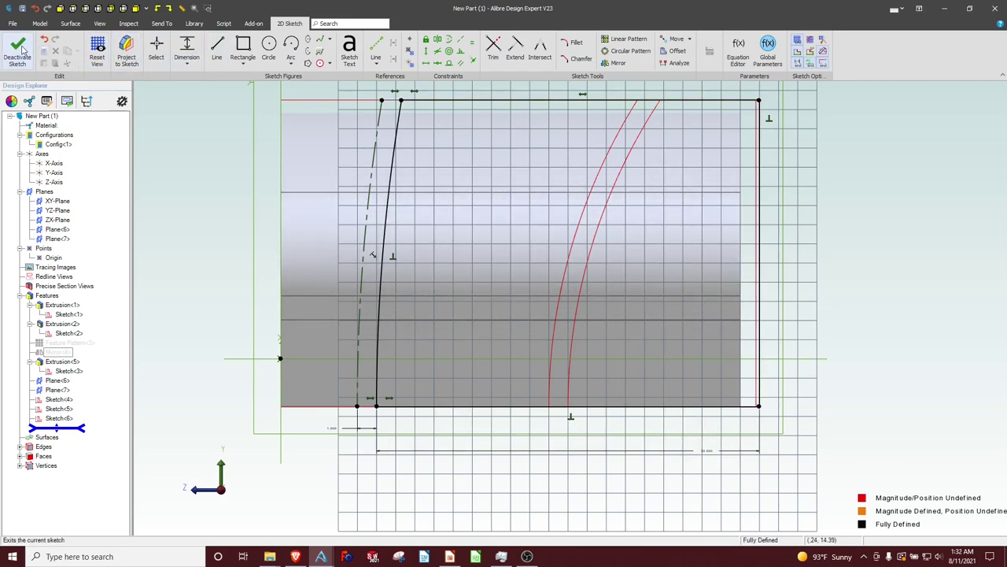
left_click(19, 51)
Examine the arc-sided profiles on the side plane against the oval part from an angled view.
scroll(440, 211, "up", 1)
scroll(386, 168, "down", 2)
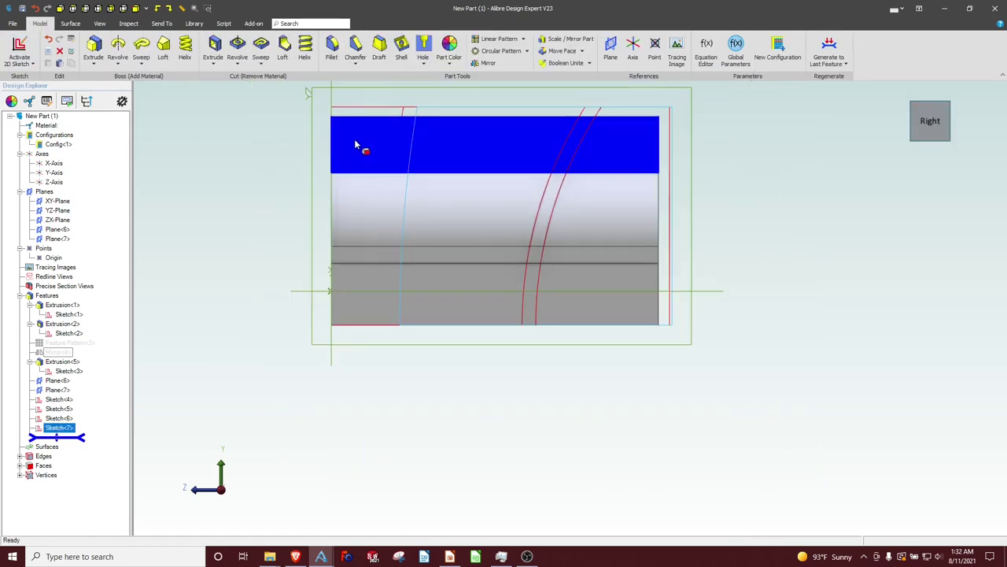
key("Up")
key("Up")
key("Left")
key("Left")
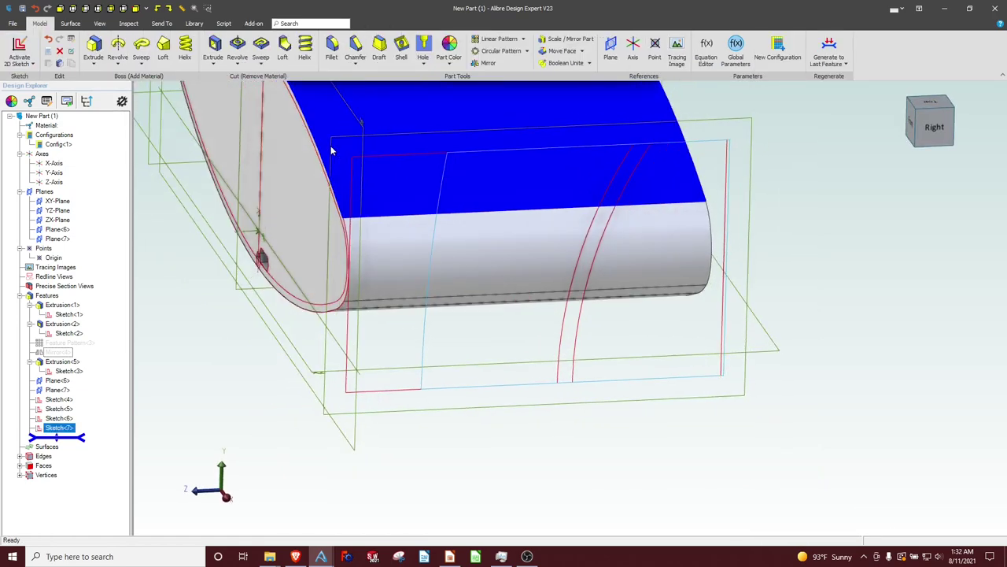
left_click(316, 256)
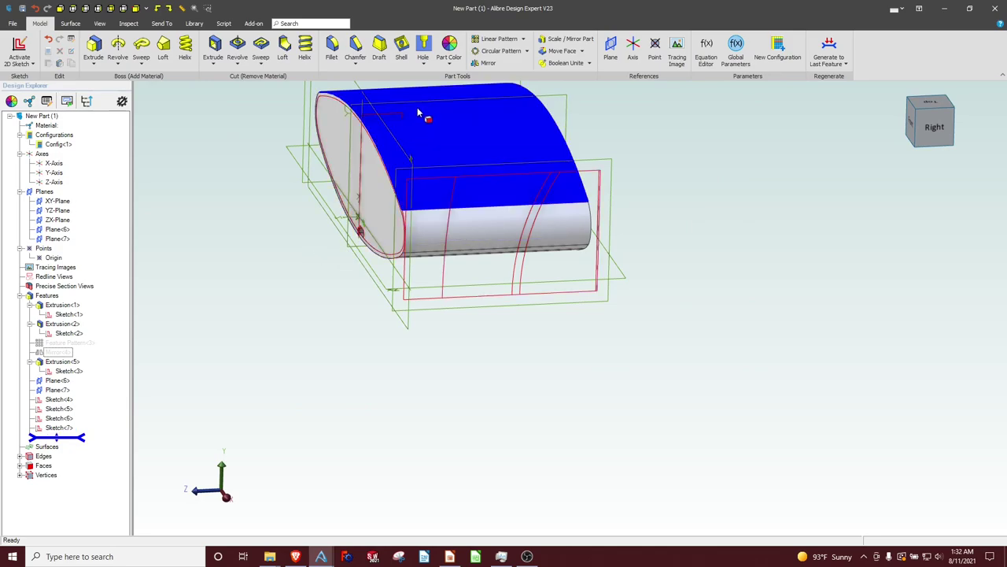
scroll(478, 117, "up", 3)
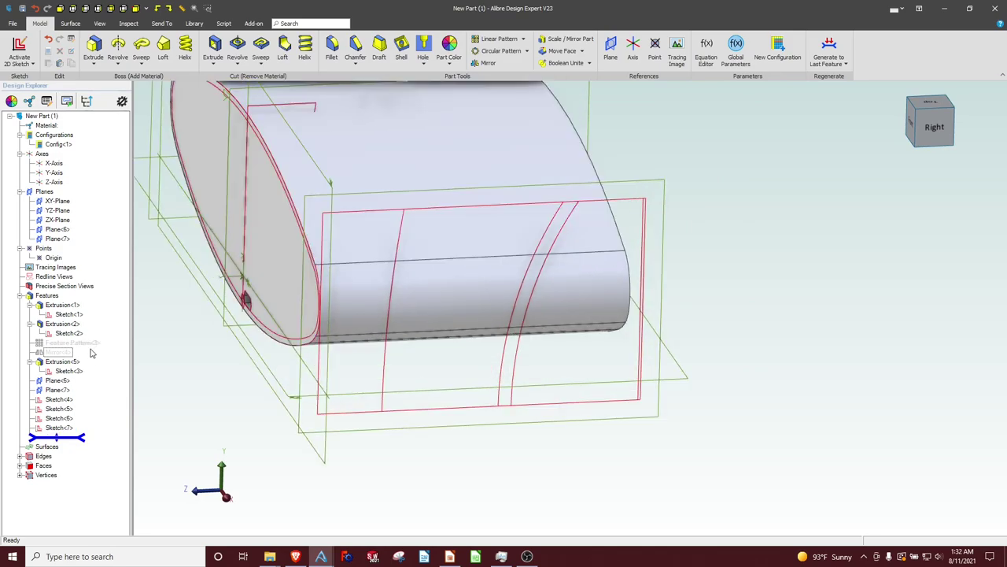
right_click(62, 427)
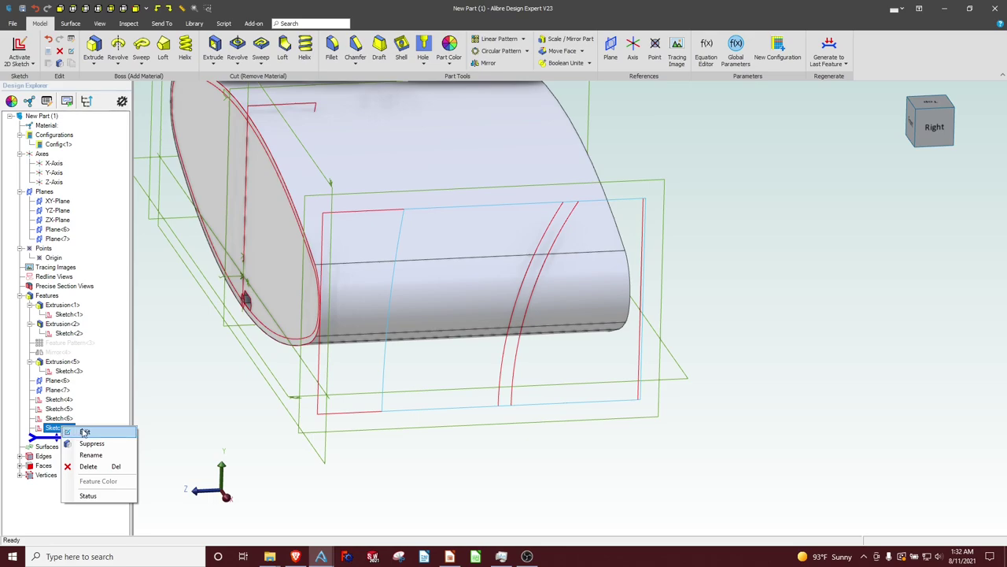
left_click(185, 438)
scroll(204, 403, "down", 3)
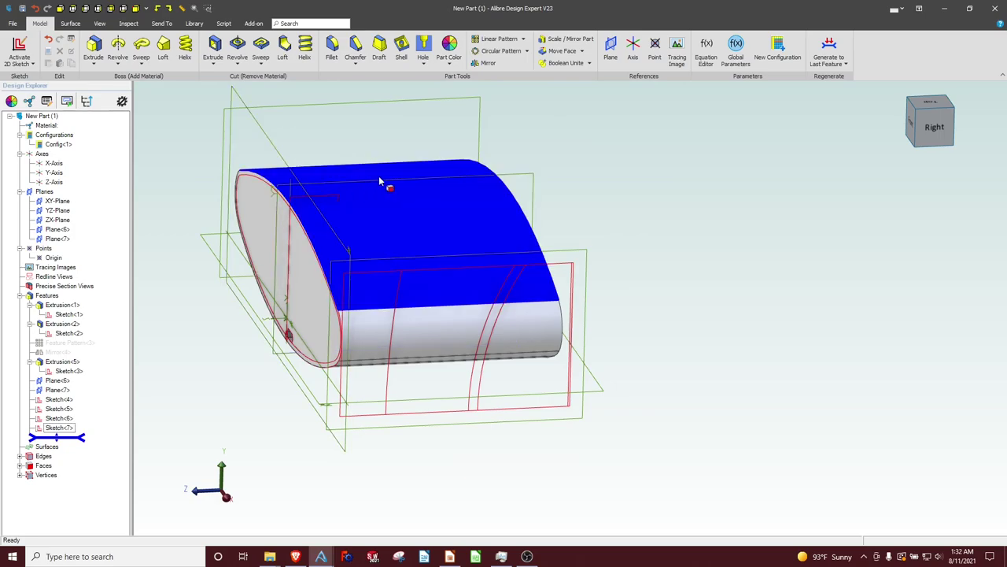
Start a new sketch on the YZ-Plane and pick the side sketch's near-end arc and top line for projection.
double_click(519, 180)
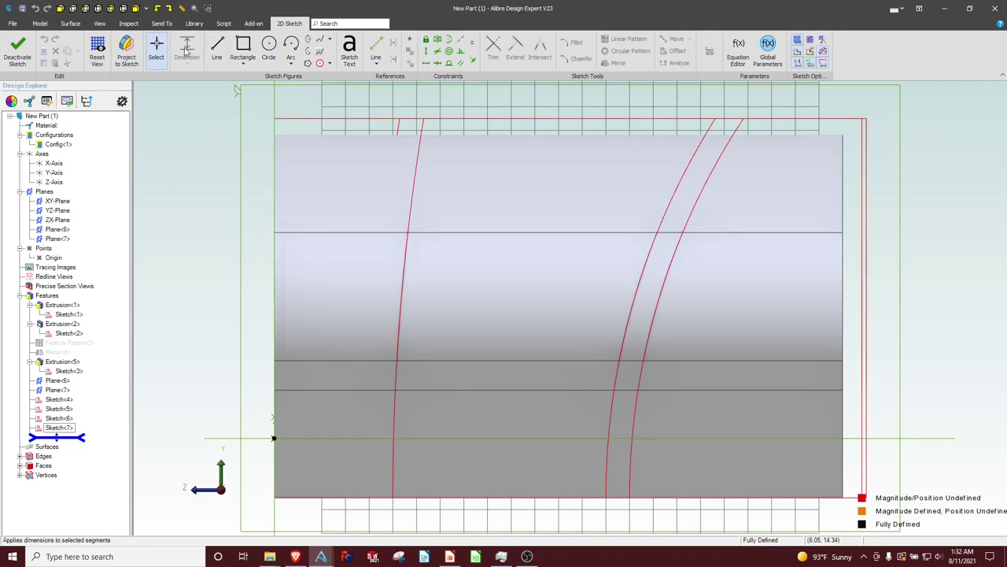
left_click(127, 48)
left_click(424, 169)
scroll(870, 126, "up", 5)
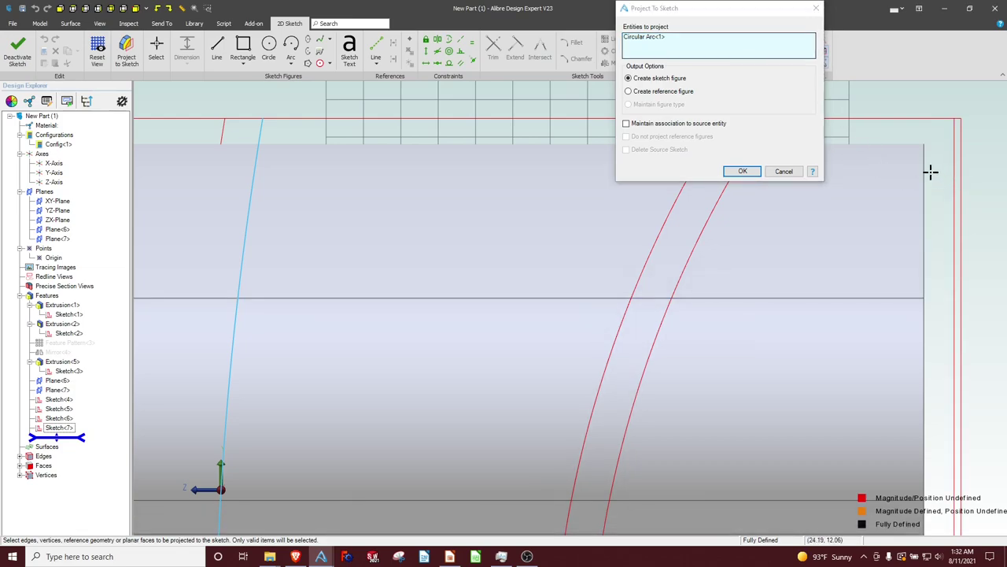
scroll(941, 165, "up", 2)
scroll(731, 257, "down", 2)
scroll(843, 128, "up", 2)
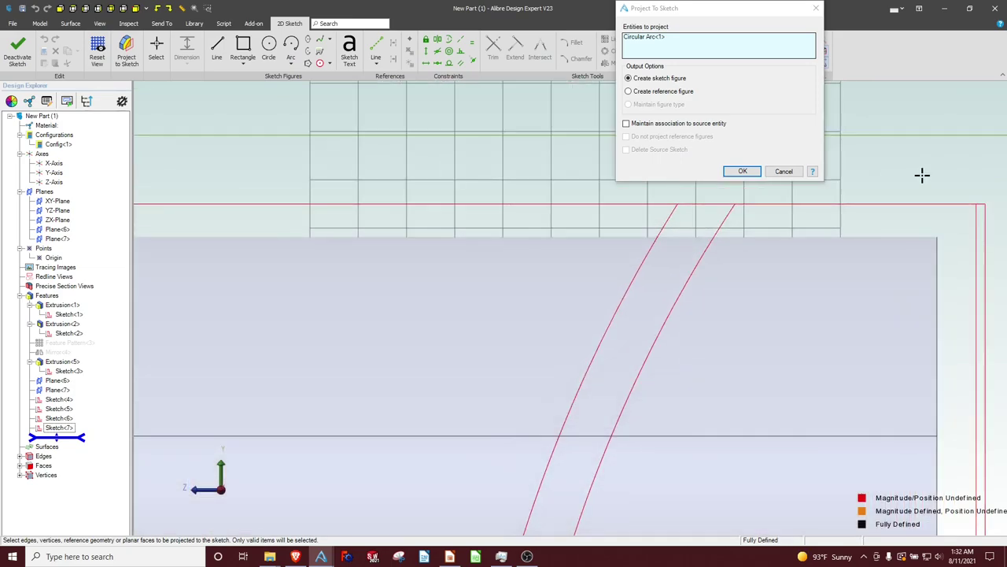
scroll(920, 188, "up", 3)
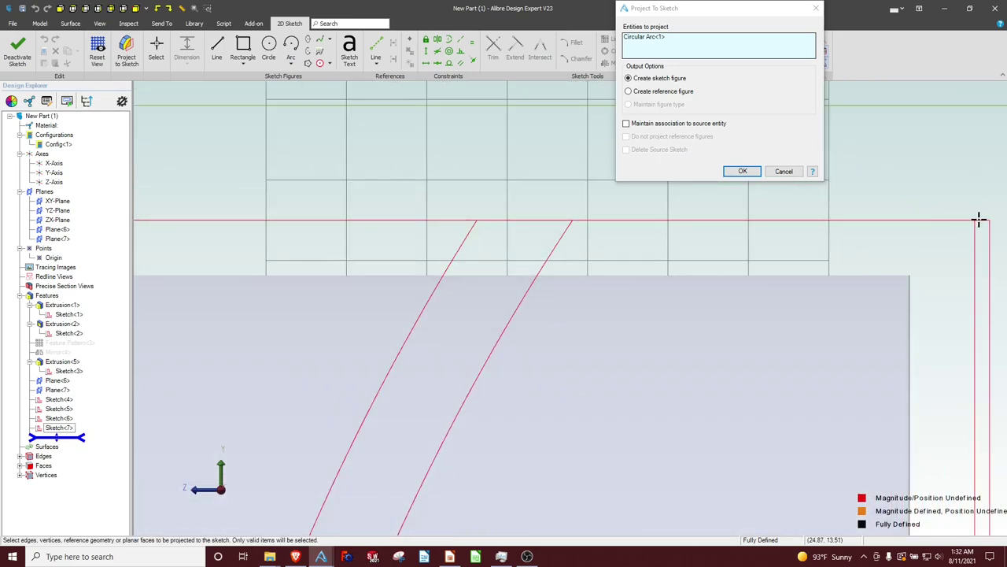
left_click(979, 221)
Add the side profile's far-end line and bottom line to the projection, create them as sketch figures and finish the sketch.
scroll(910, 234, "down", 2)
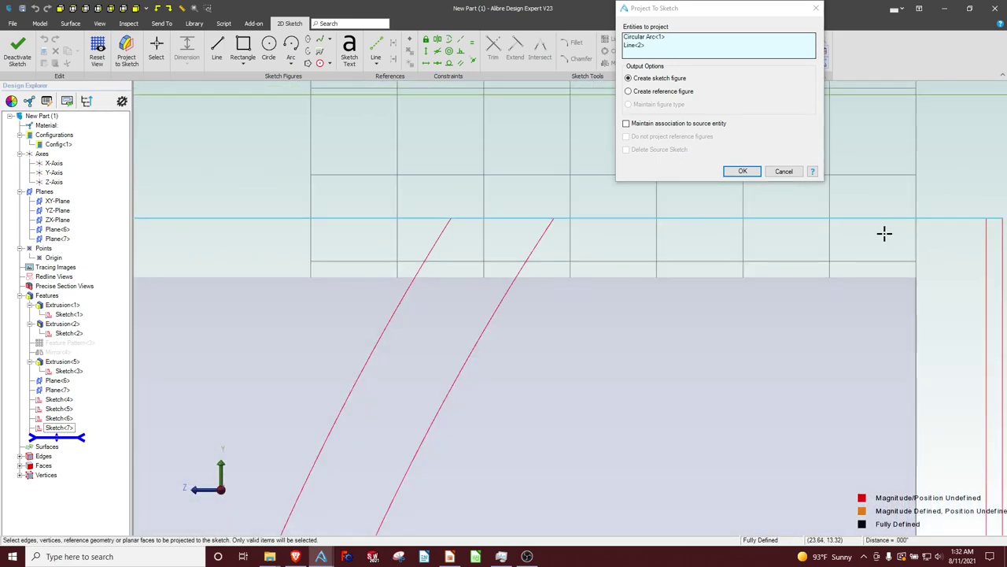
scroll(885, 234, "down", 2)
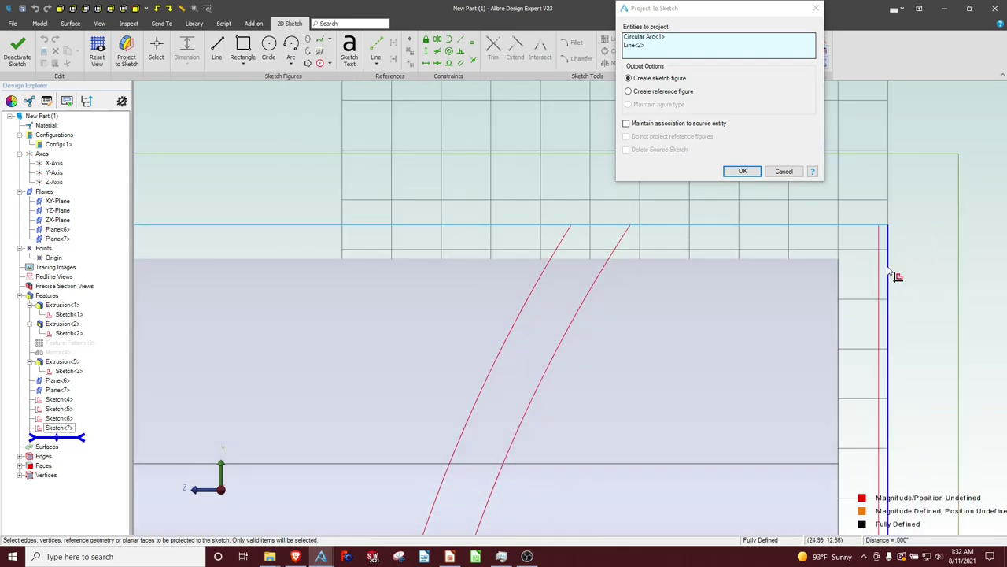
left_click(888, 267)
scroll(864, 244, "up", 2)
scroll(857, 247, "down", 2)
mouse_move(846, 232)
middle_mouse_down()
mouse_move(825, 310)
mouse_move(827, 447)
mouse_move(843, 376)
mouse_move(963, 351)
mouse_move(876, 351)
middle_mouse_up()
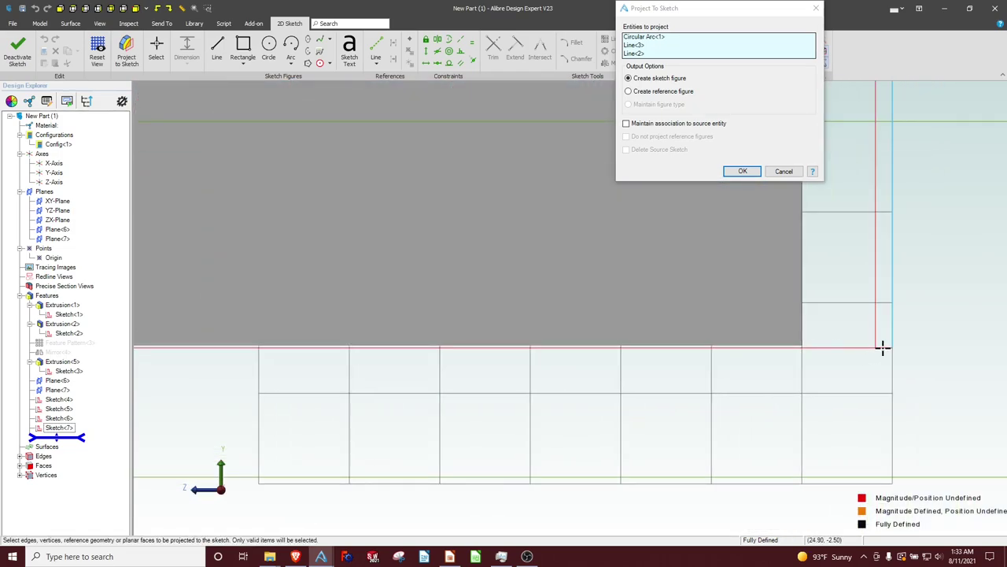
left_click(880, 348)
left_click(743, 171)
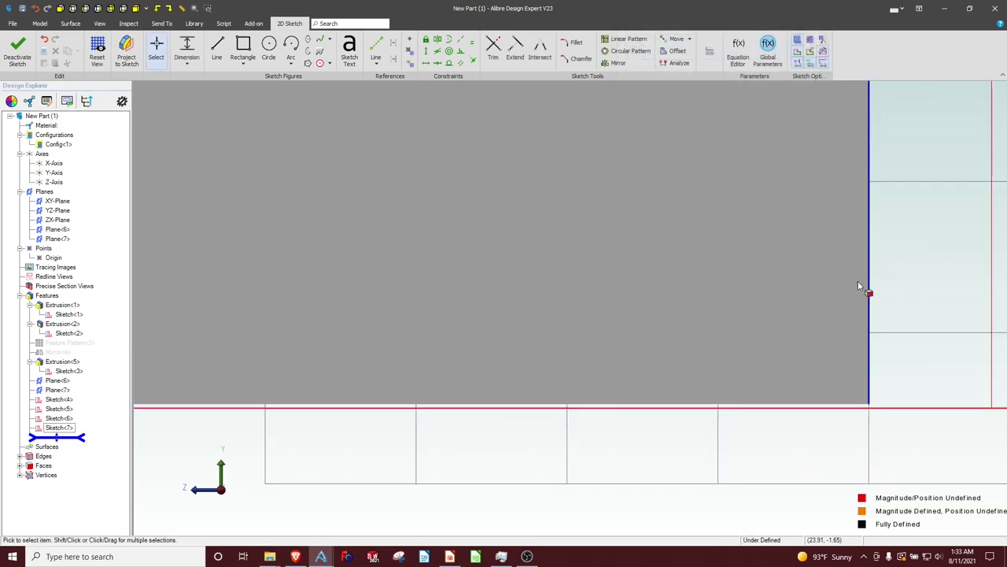
scroll(878, 310, "down", 5)
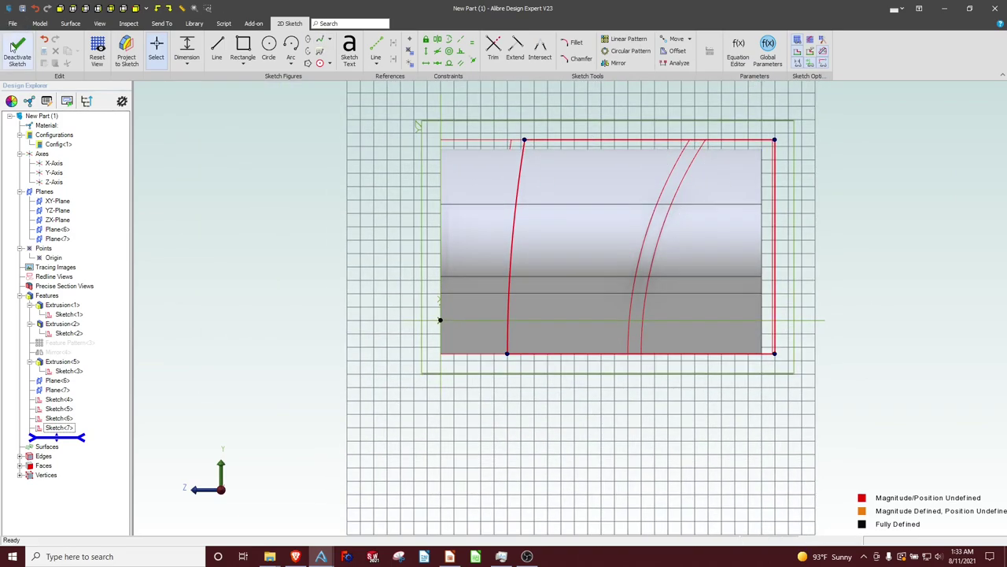
left_click(18, 49)
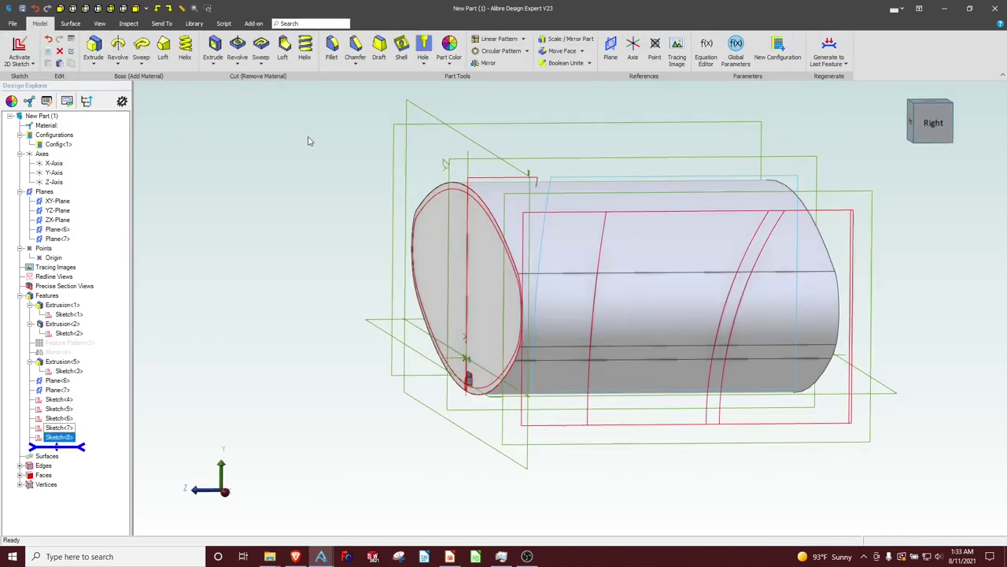
Start a new sketch on the plane at the far side of the oval part.
left_click(580, 247)
left_click(17, 49)
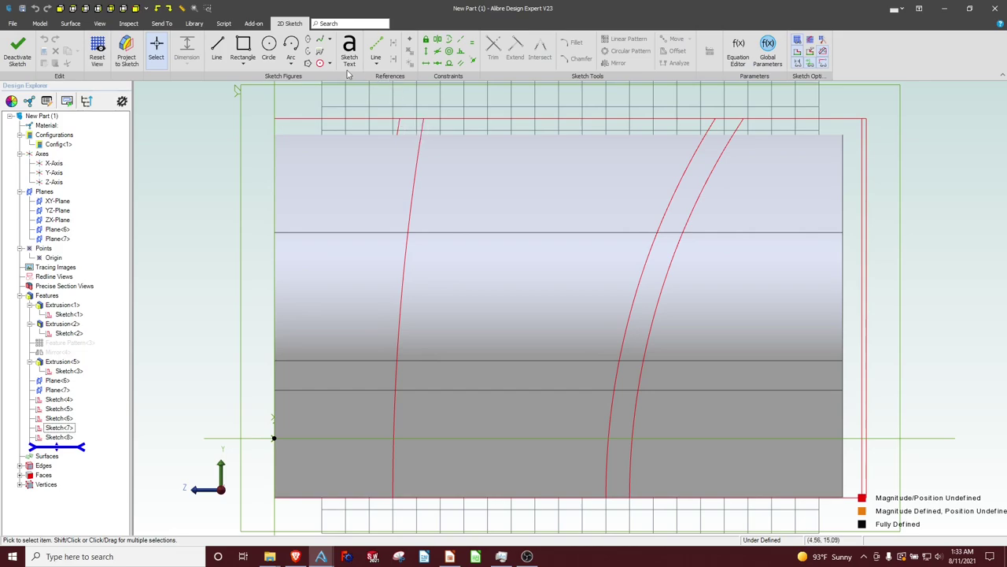
left_click(126, 50)
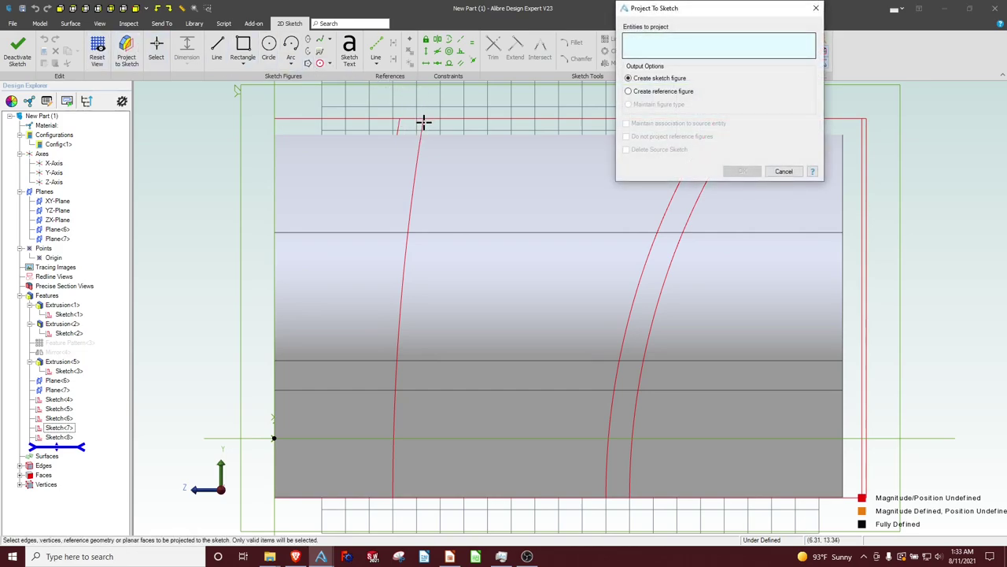
left_click(422, 124)
middle_click_drag(404, 174, 406, 195)
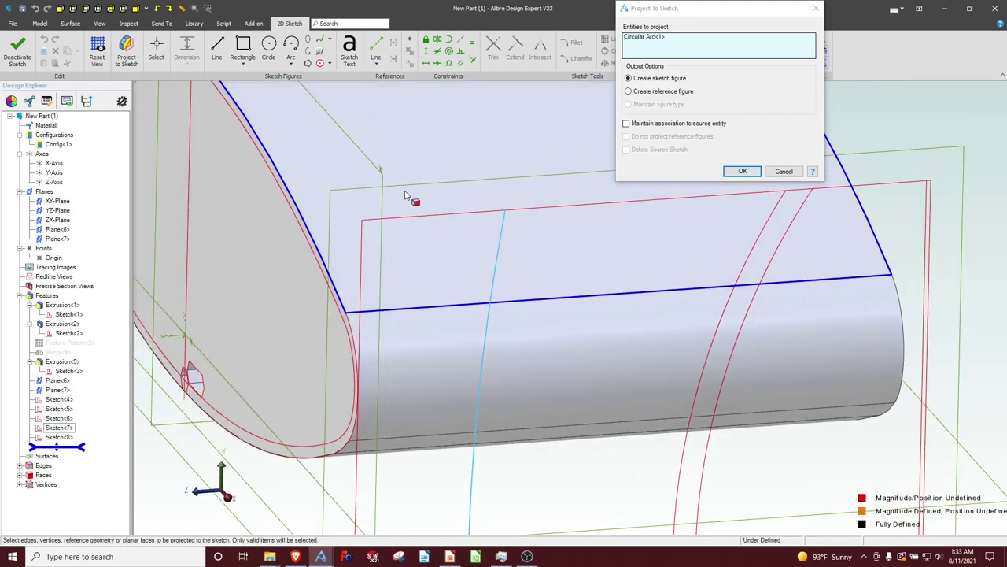
left_click(626, 123)
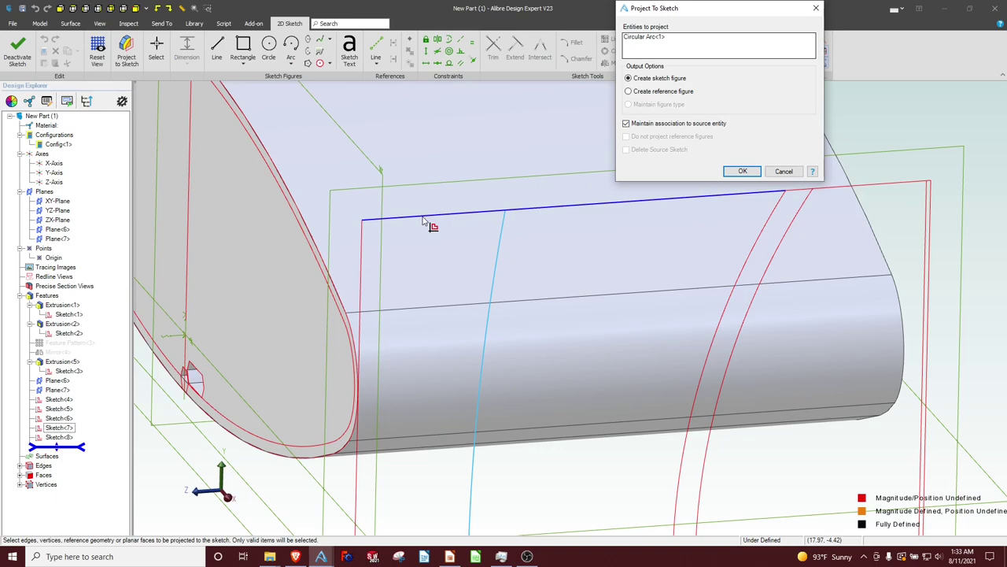
right_click(696, 43)
left_click(702, 49)
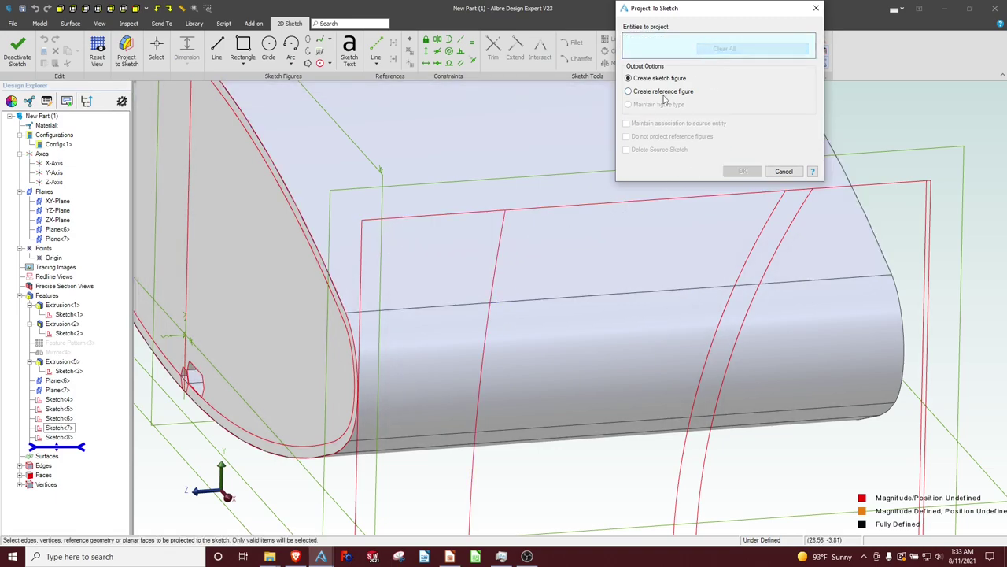
left_click(527, 210)
right_click(680, 39)
left_click(696, 47)
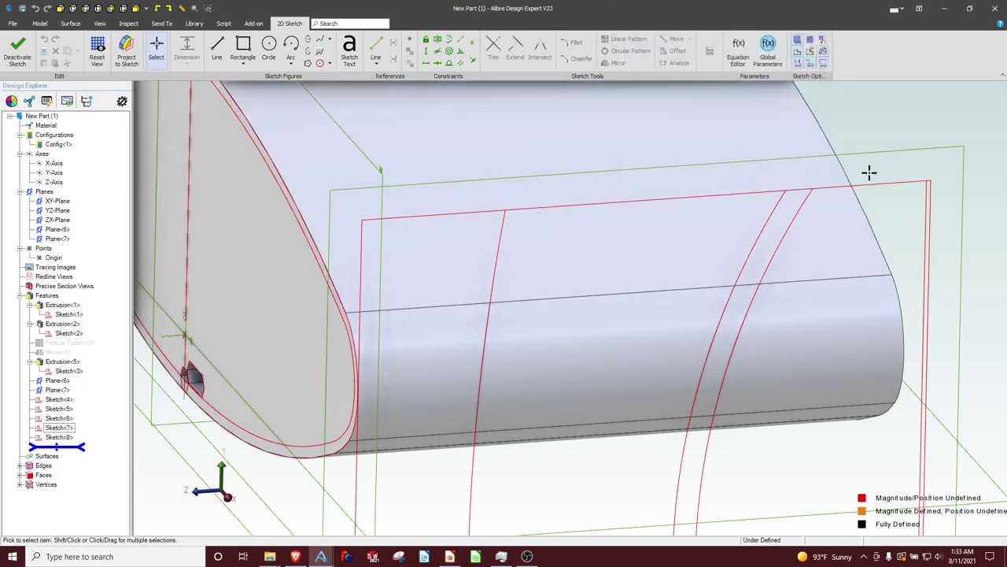
right_click(932, 207)
key("Escape")
right_click(63, 430)
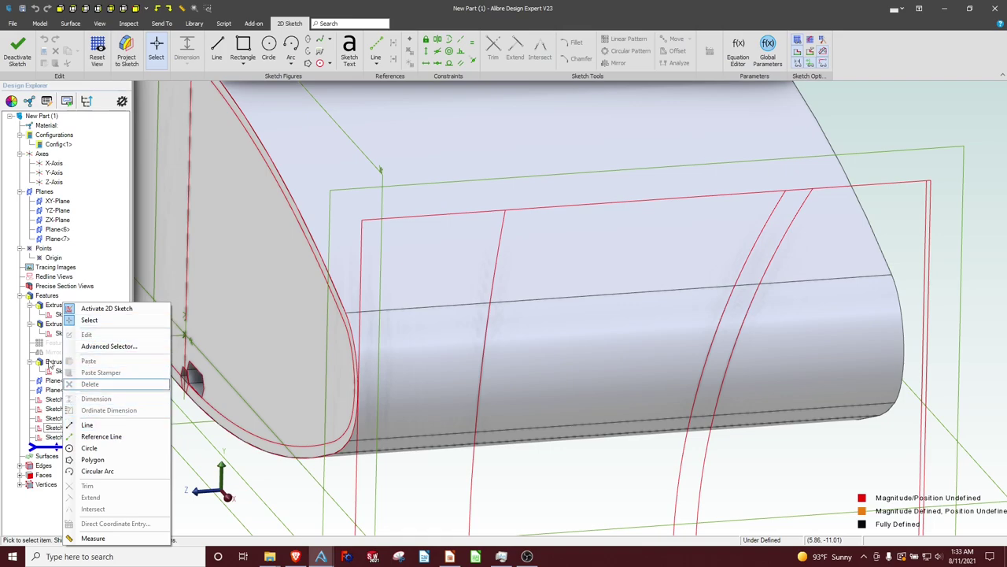
right_click(48, 430)
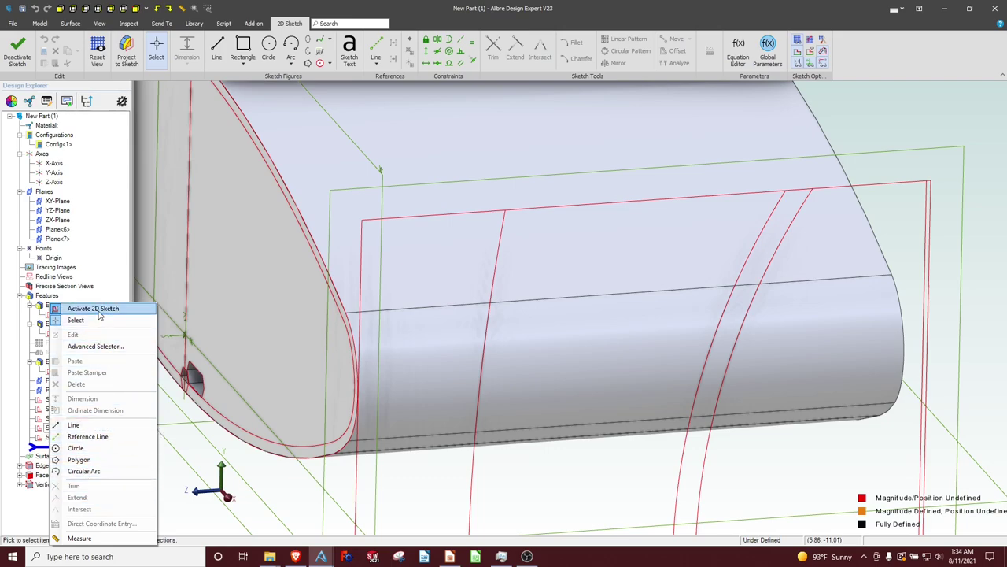
left_click(98, 320)
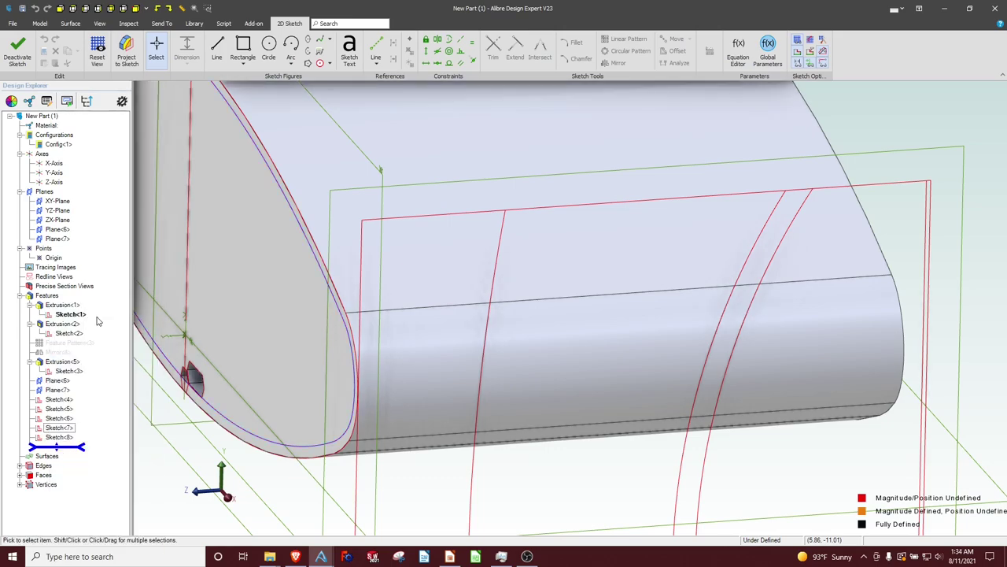
left_click(693, 197)
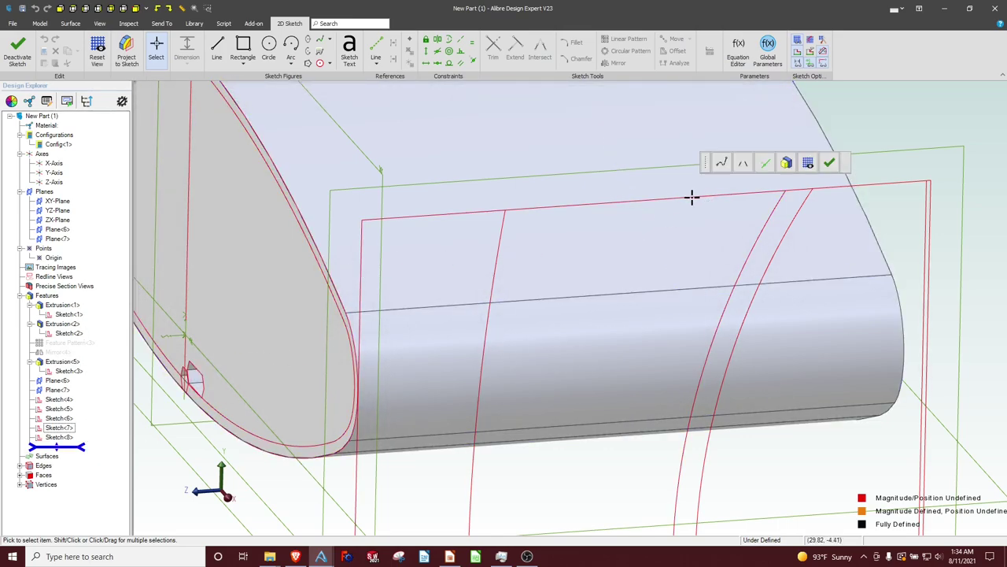
left_click(475, 213)
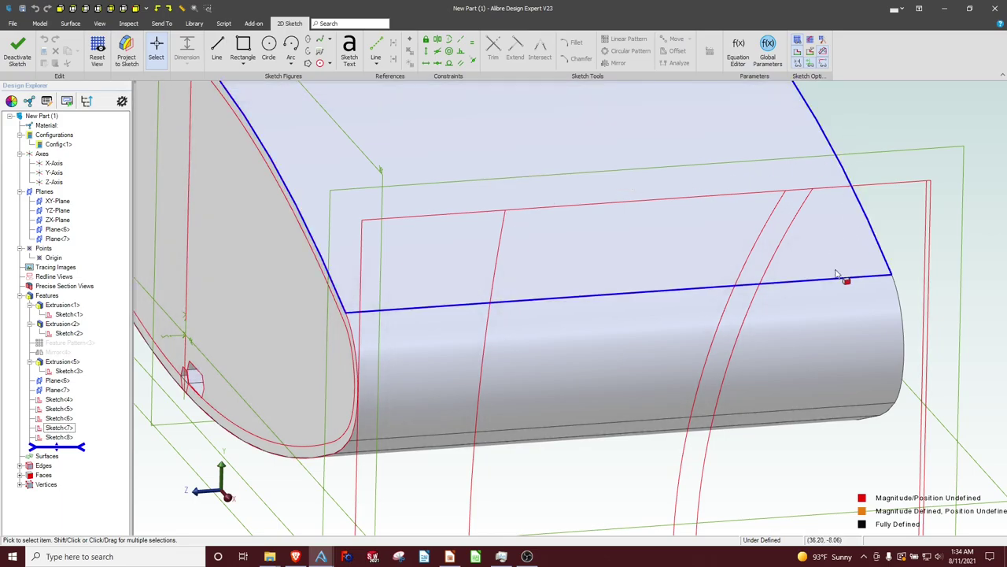
scroll(839, 283, "down", 4)
scroll(793, 207, "up", 5)
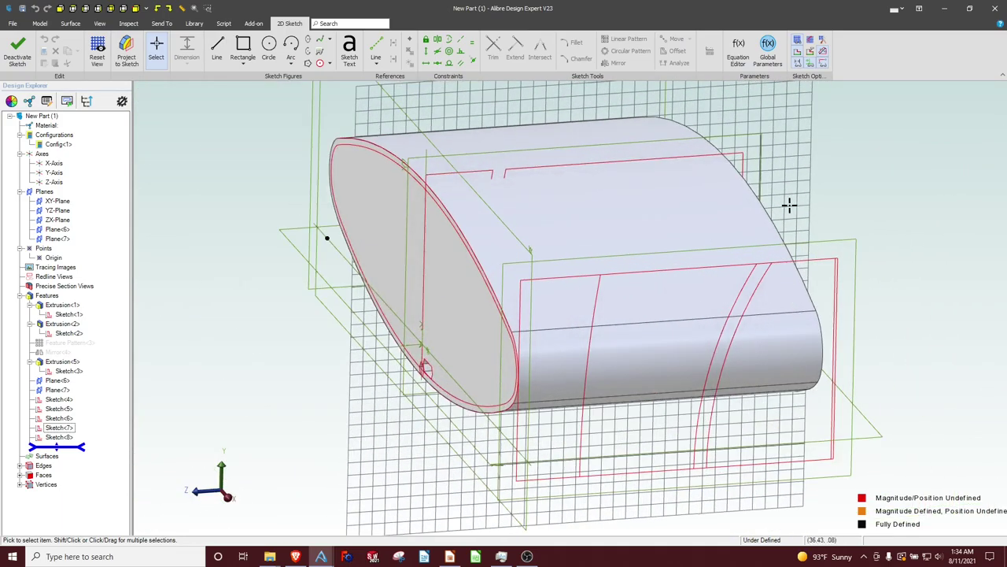
Project the side profile's top line, the part's upper face and the closely spaced pair's inner arc as sketch figures, maintaining association to the source.
left_click(126, 50)
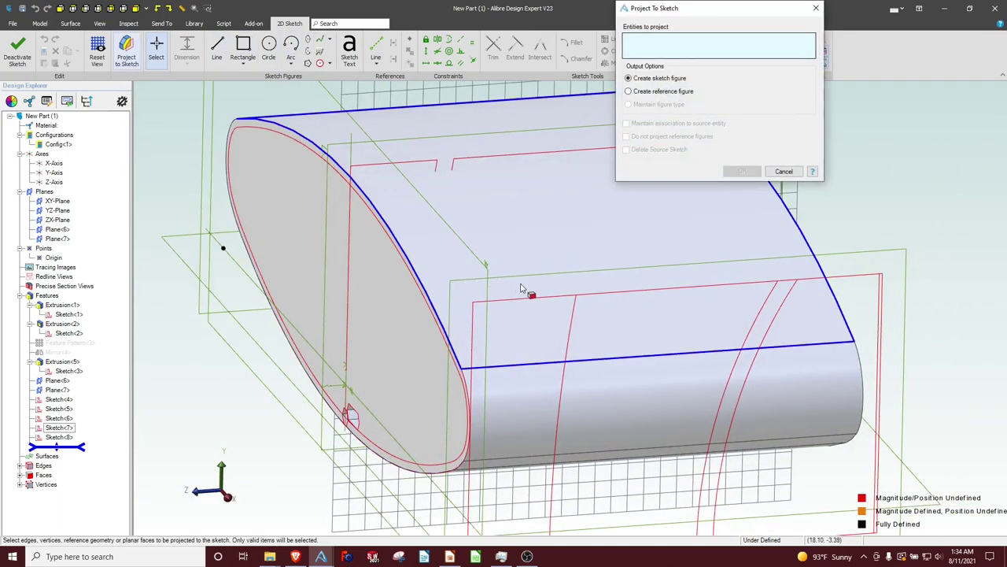
left_click(551, 301)
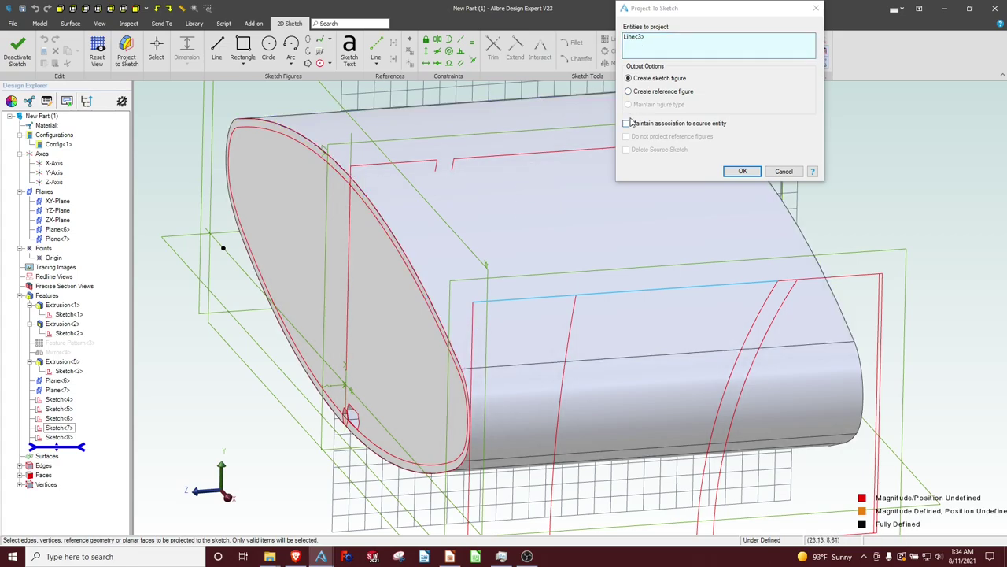
left_click(627, 124)
left_click(473, 323)
middle_click_drag(473, 323, 655, 275)
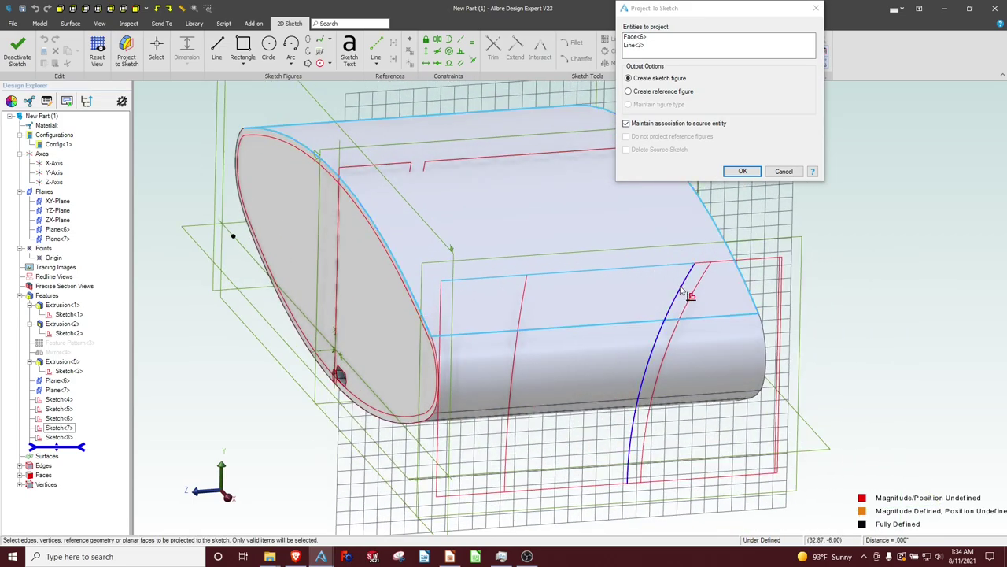
left_click(664, 353)
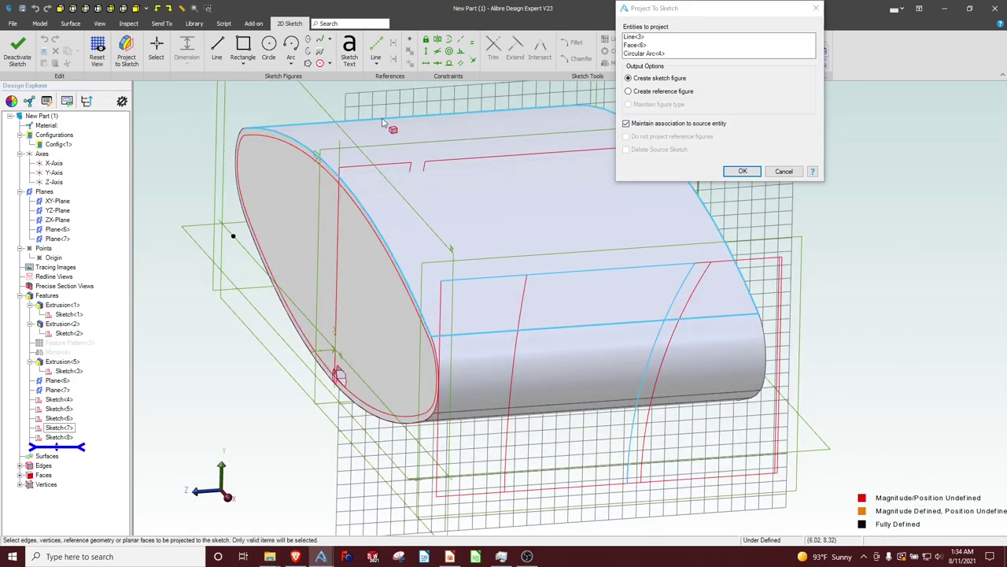
left_click(736, 171)
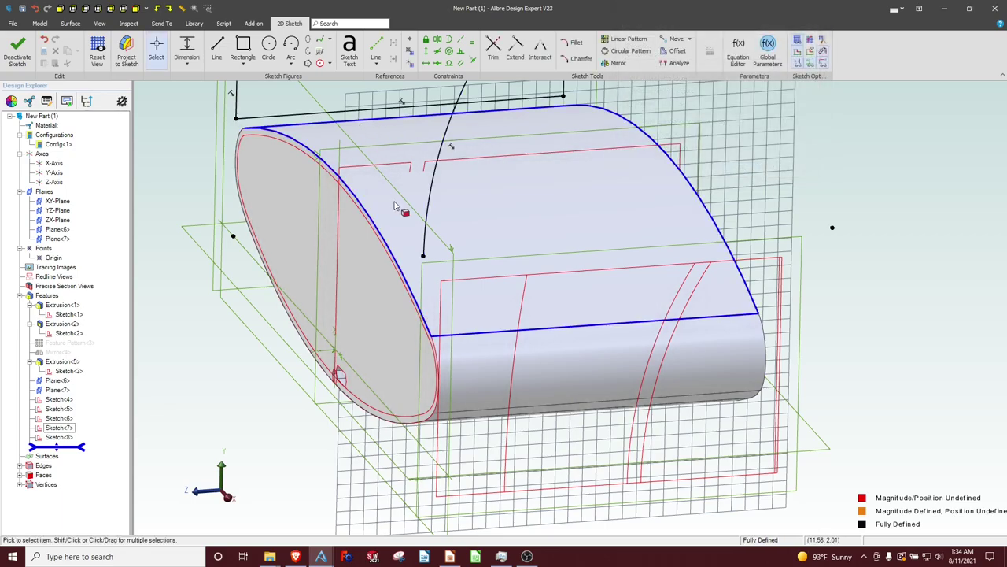
Delete the three lines projected from the part's upper face, keeping only the profile's top line and arc.
middle_click_drag(358, 122, 407, 248)
scroll(407, 247, "down", 3)
scroll(443, 152, "up", 3)
scroll(443, 152, "up", 1)
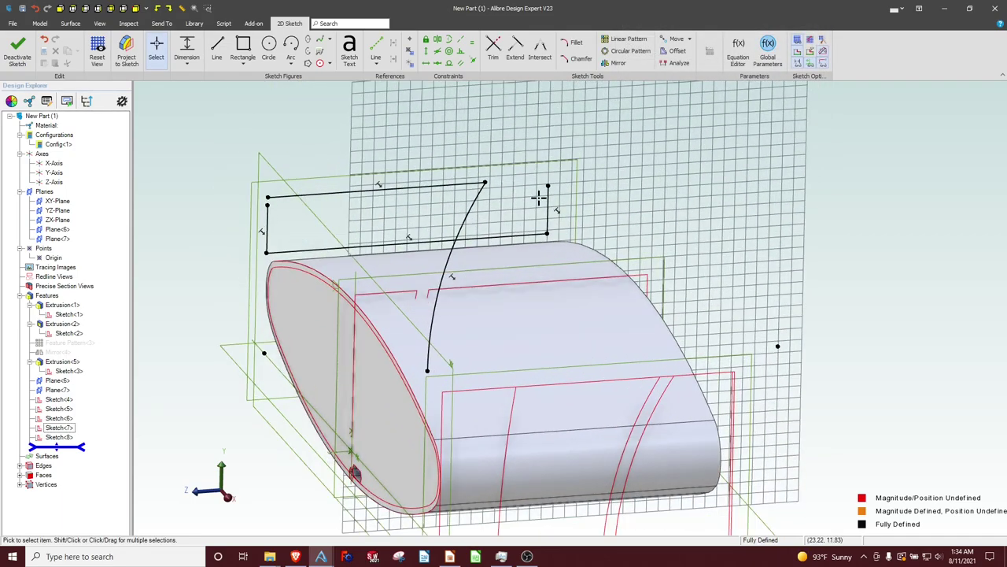
left_click(547, 203)
key("Delete")
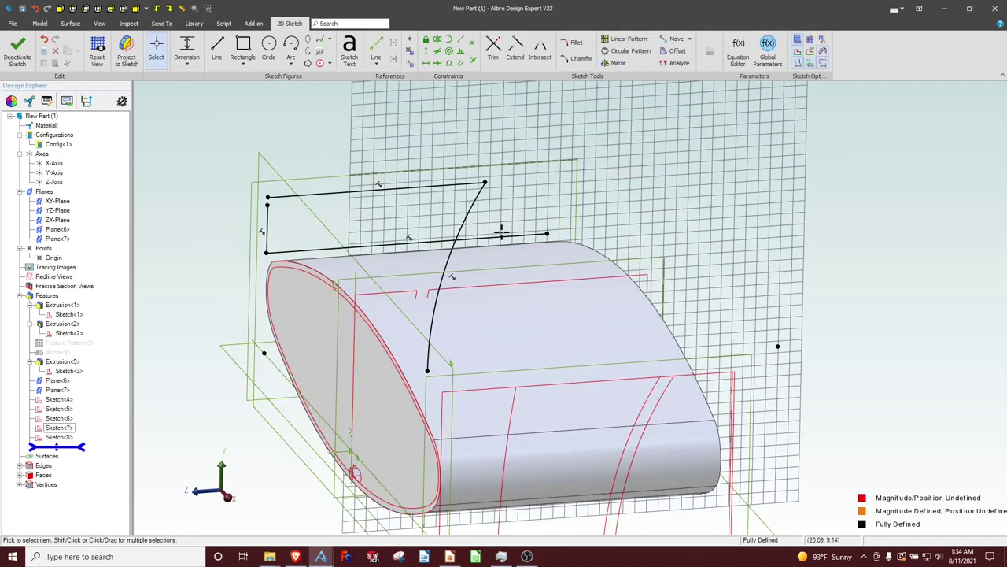
left_click(268, 233)
key("Delete")
left_click(293, 251)
key("Delete")
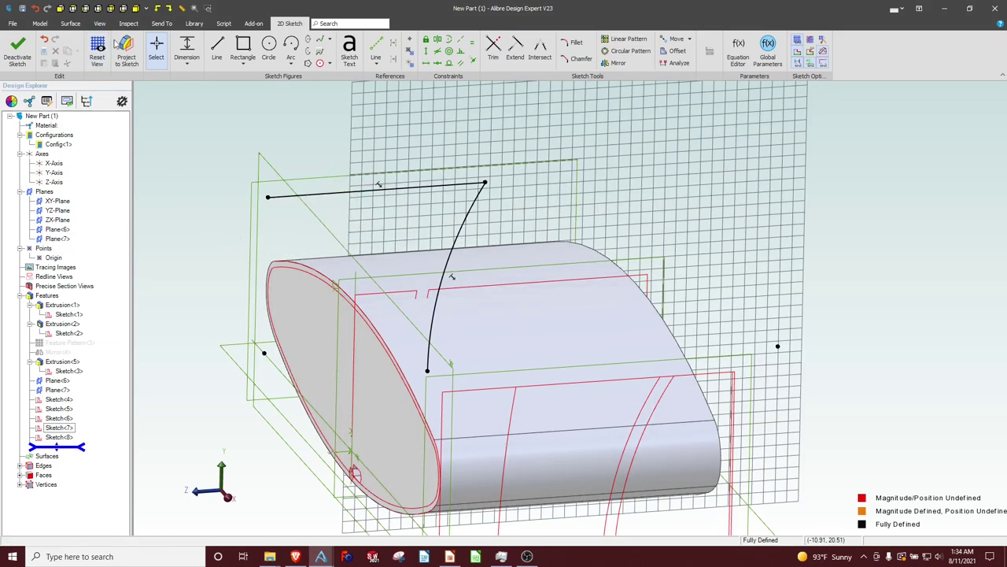
Close the profile with lines from the top line's free end down to base level and across to the arc's lower end.
left_click(214, 45)
left_click(267, 197)
left_click(264, 372)
double_click(428, 370)
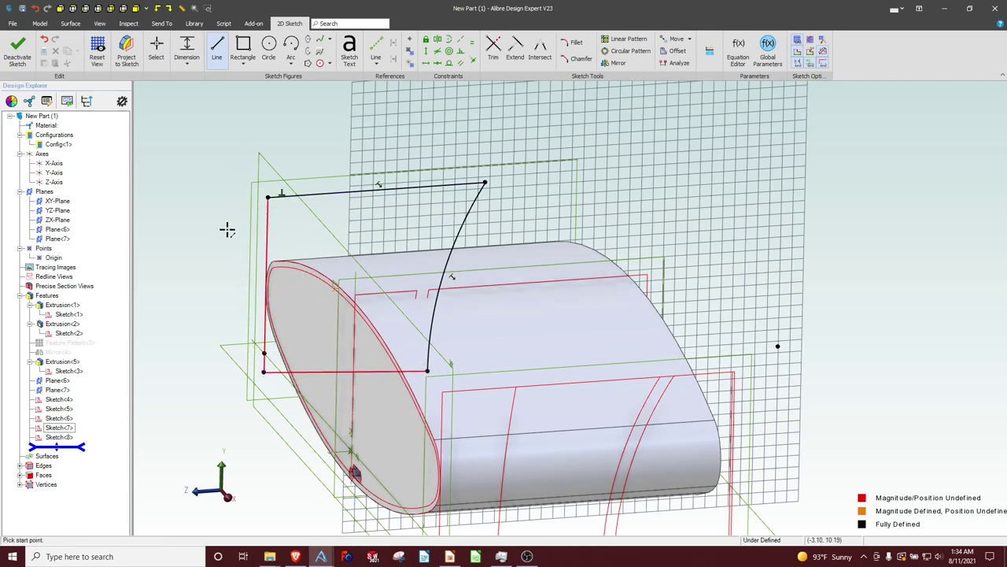
Constrain the profile's bottom line to be horizontal and finish the sketch.
left_click(425, 63)
left_click(294, 376)
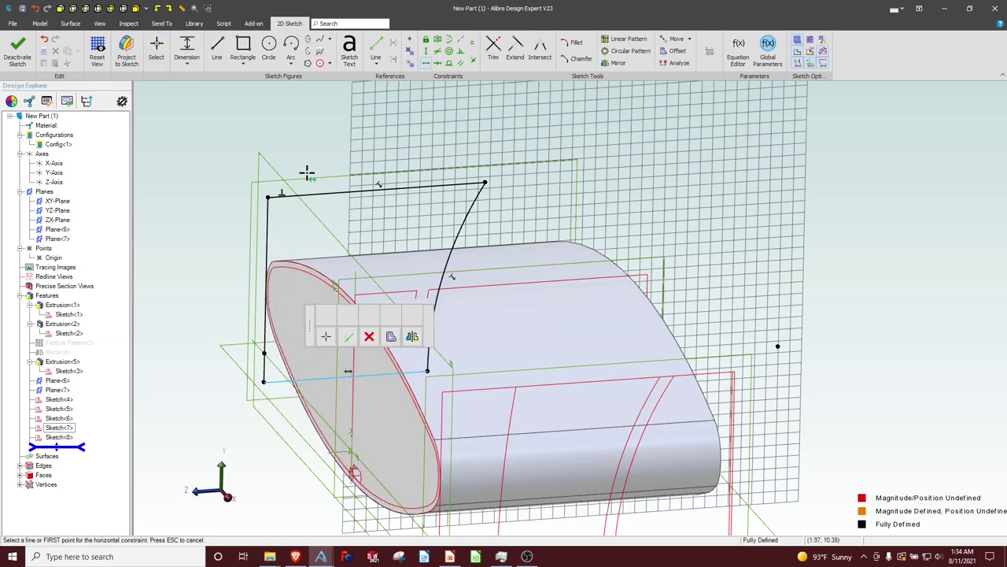
left_click(17, 49)
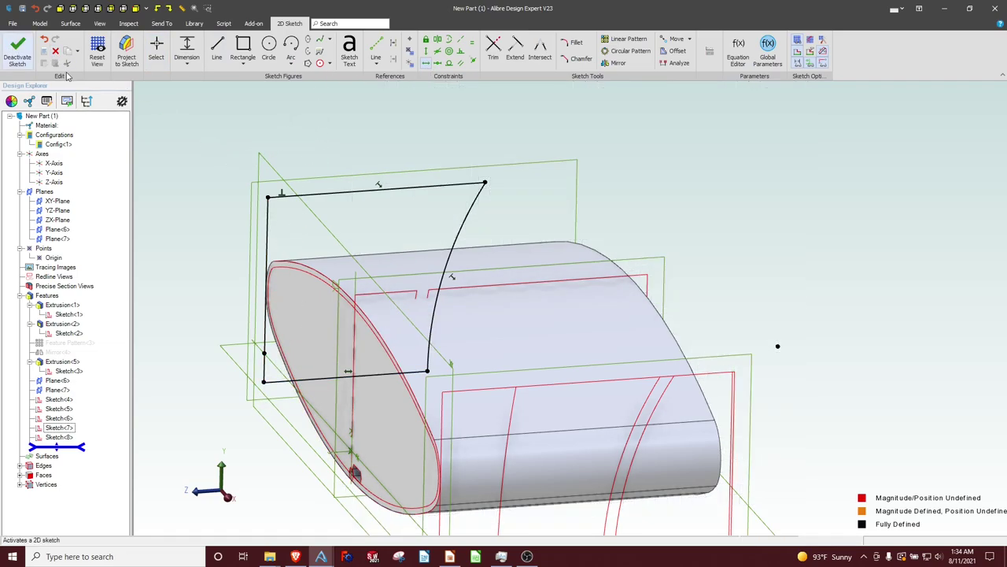
Project Sketch<5> onto a new sketch on the side plane at the part's far end, maintaining the figure type, and finish the sketch.
left_click(443, 172)
key("s")
mouse_move(585, 266)
middle_mouse_down()
mouse_move(465, 251)
mouse_move(465, 263)
middle_mouse_up()
scroll(472, 299, "down", 3)
middle_click_drag(478, 332, 466, 175)
left_click(126, 51)
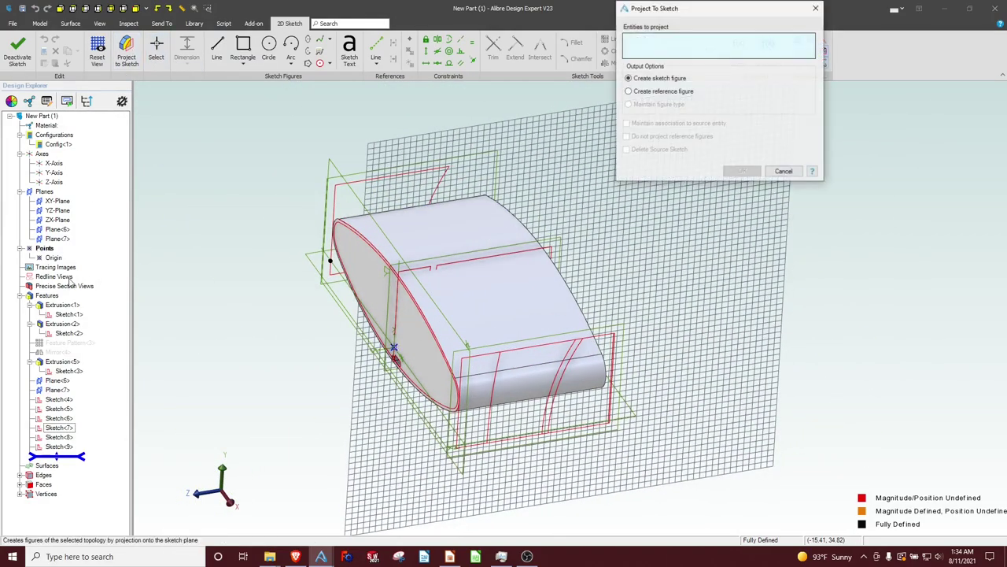
left_click(60, 409)
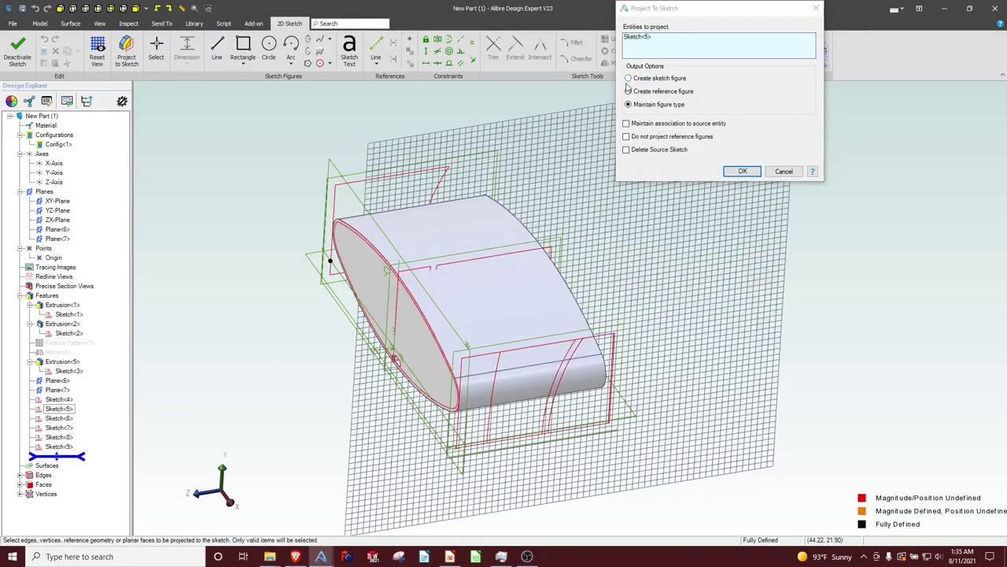
left_click(744, 171)
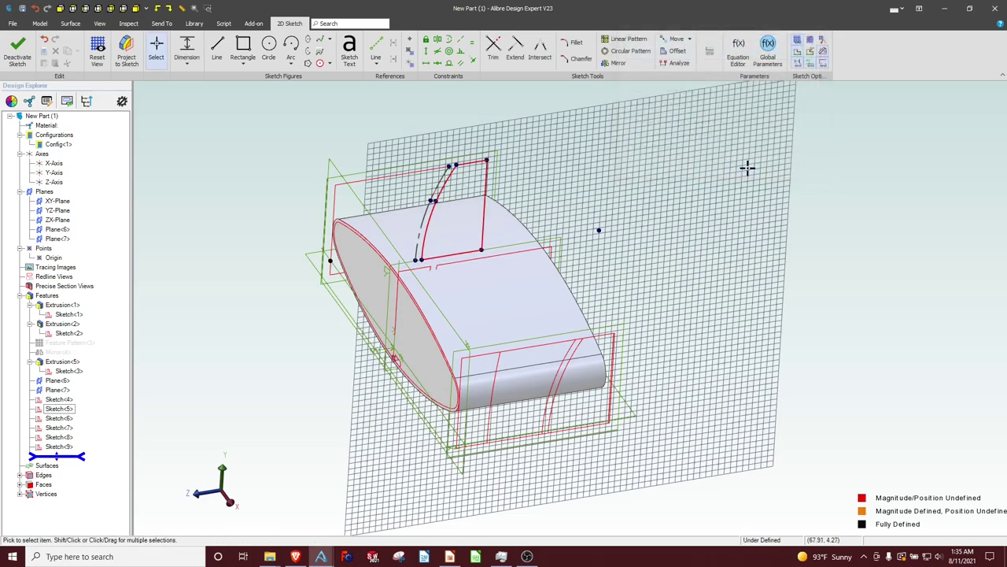
left_click(17, 49)
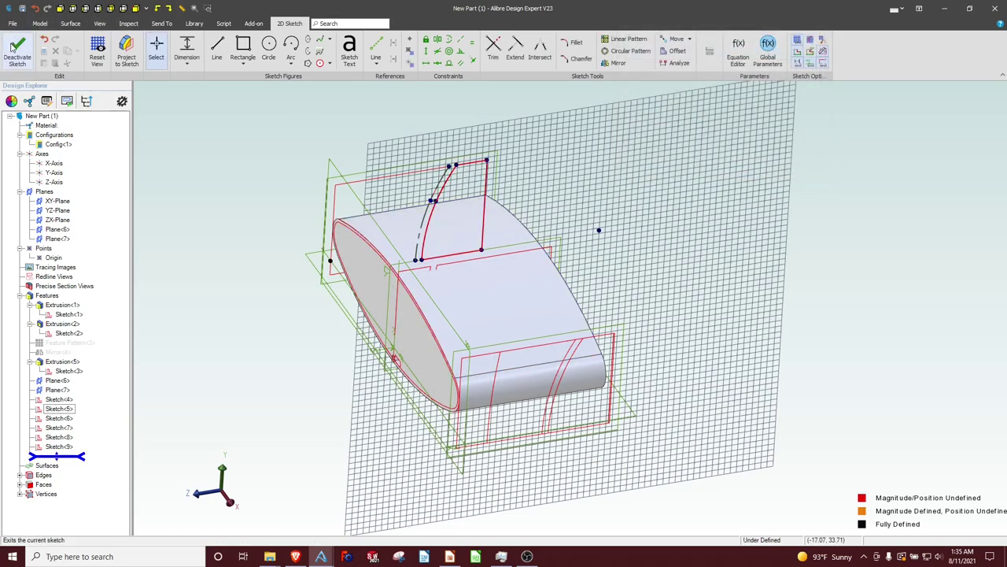
Set up a loft cut through the front-side profiles Sketch<4>, Sketch<6> and Sketch<9>, from one side plane to the other.
middle_click_drag(456, 203, 544, 192)
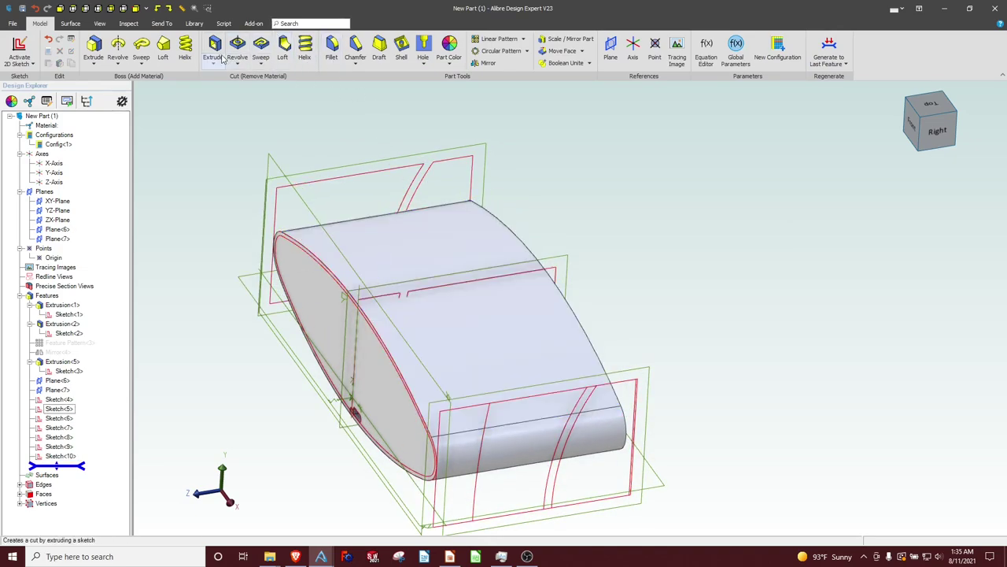
left_click(282, 49)
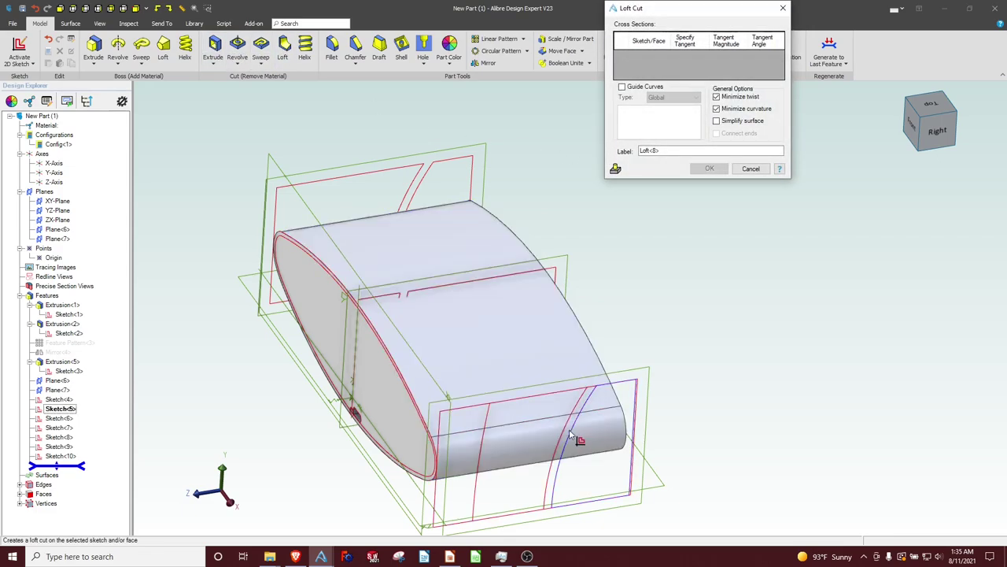
left_click(567, 433)
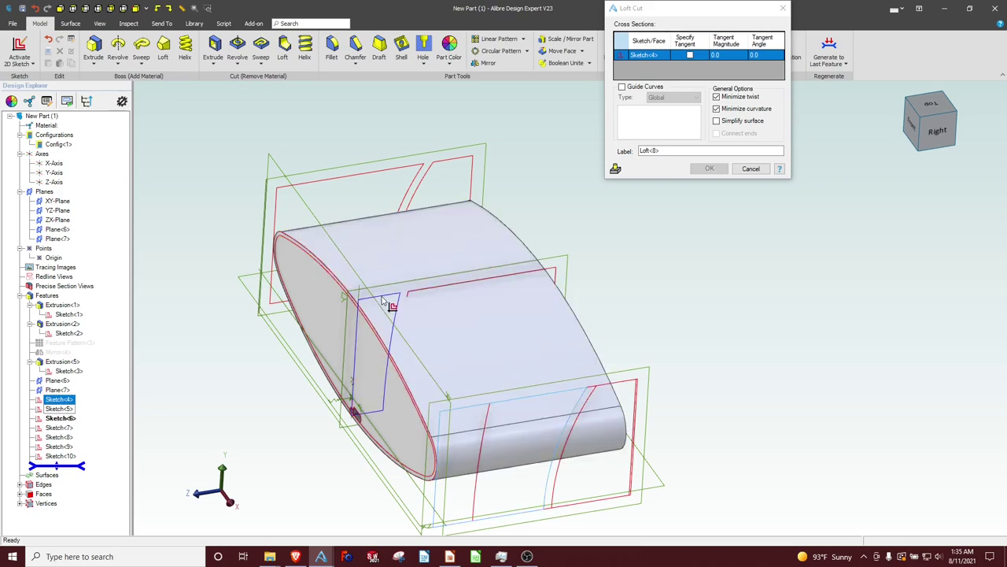
left_click(409, 192)
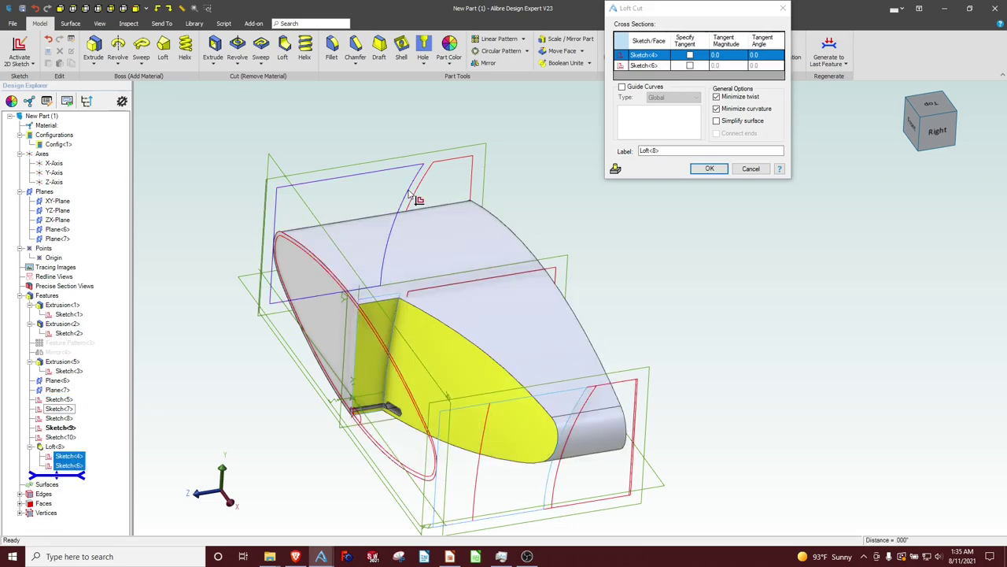
left_click(412, 195)
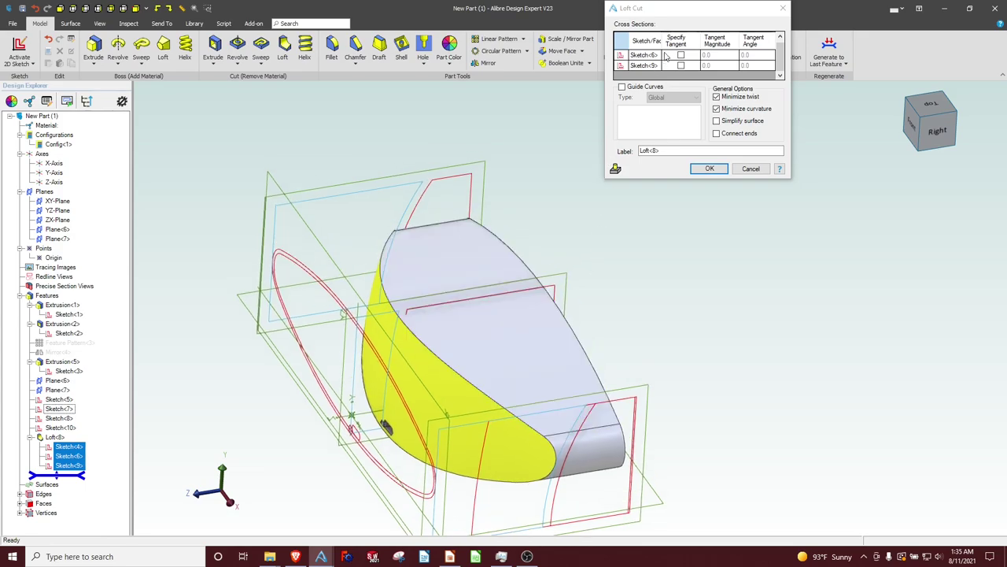
Specify tangency with magnitude 1.0 on Sketch<4> and Sketch<9> only and apply the front loft cut.
left_click(681, 55)
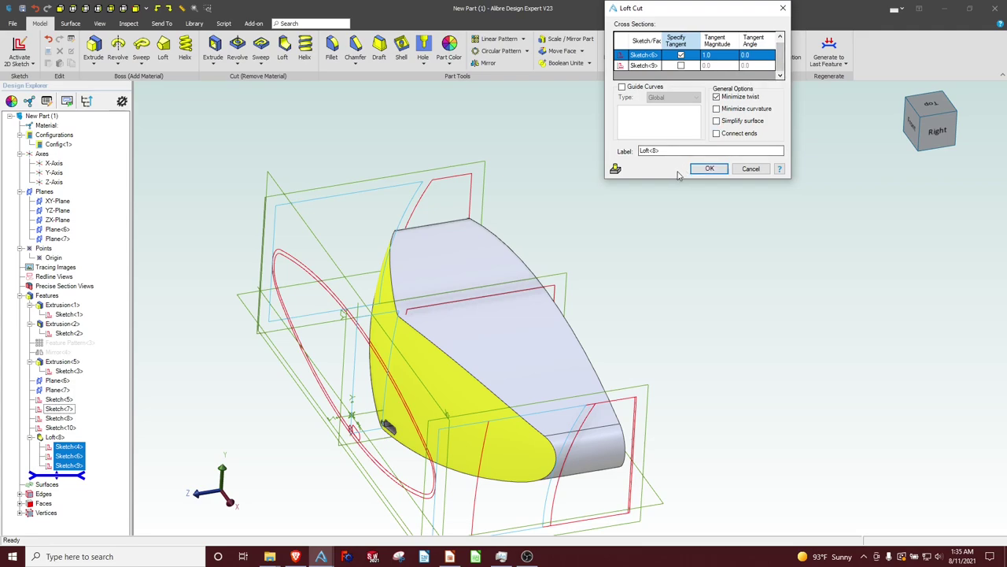
left_click_drag(673, 180, 673, 247)
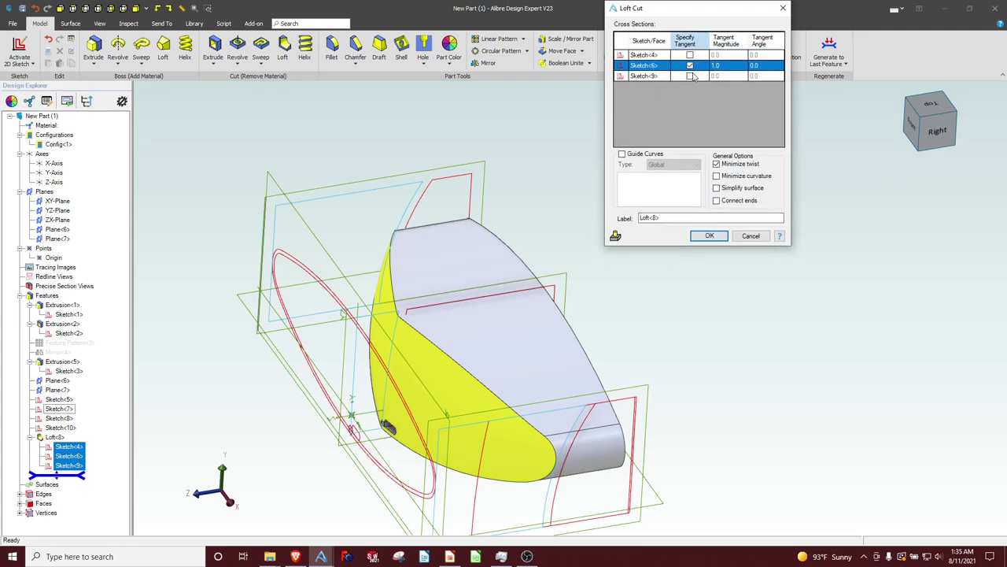
left_click(690, 66)
left_click(689, 55)
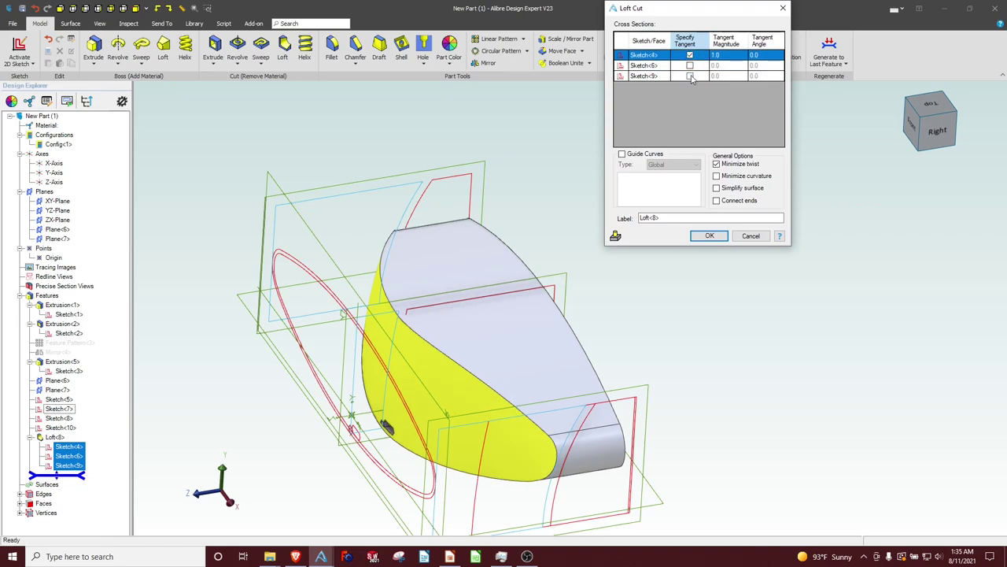
left_click(691, 76)
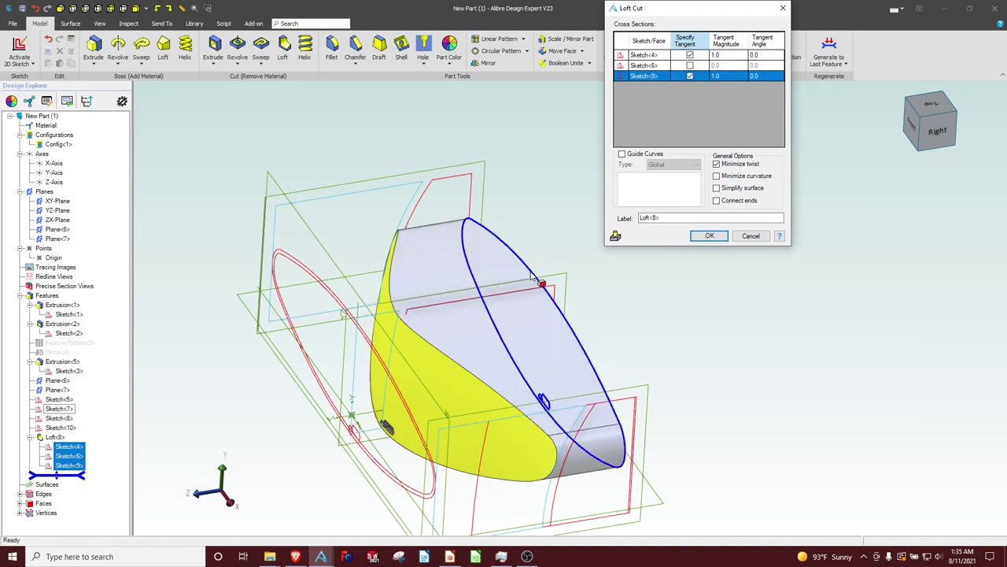
left_click(920, 112)
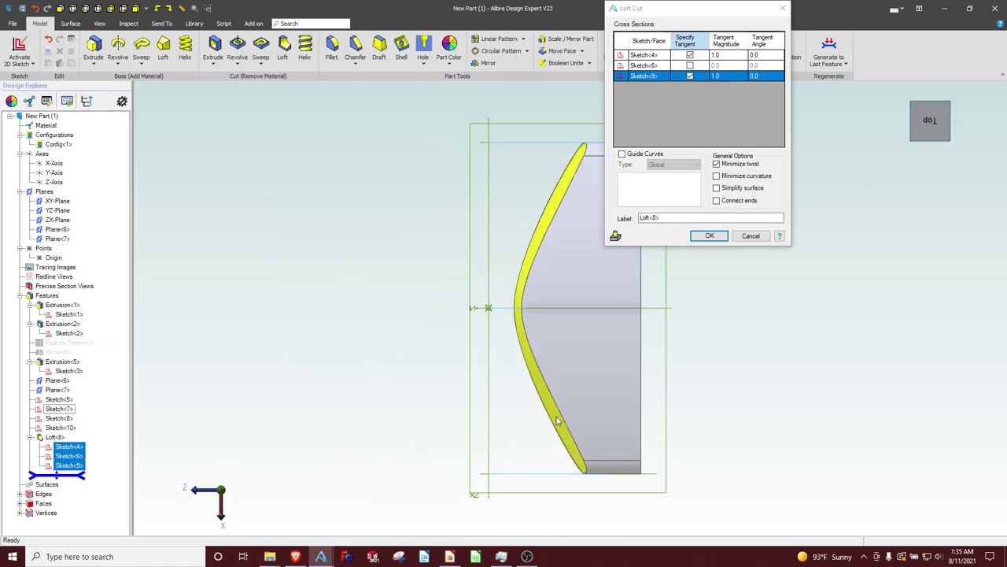
left_click(709, 235)
middle_click_drag(636, 292, 698, 303)
scroll(674, 405, "up", 3)
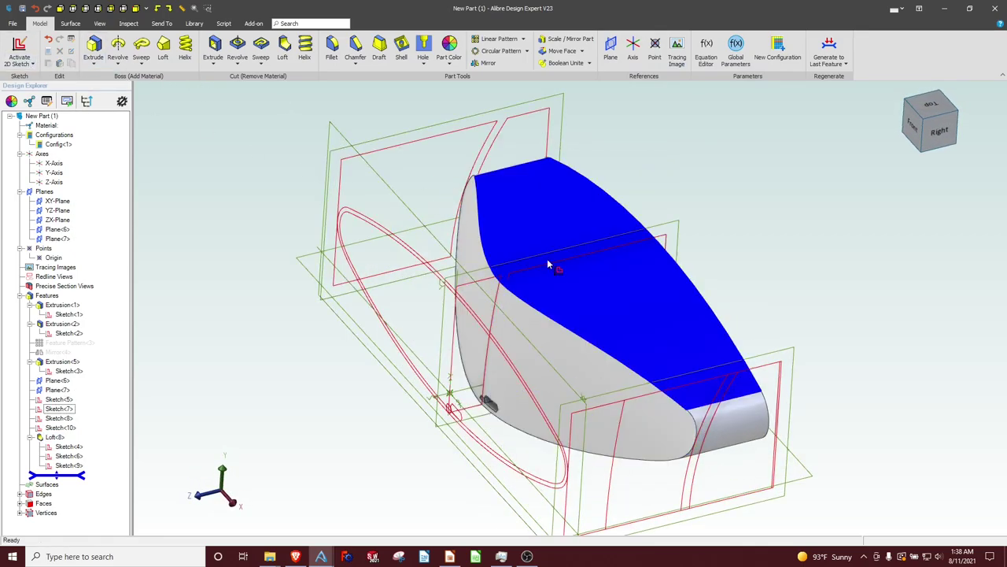
Loft-cut the rear side through Sketch<5>, Sketch<8> and Sketch<10>, specifying tangency on the first and last cross sections.
left_click(283, 48)
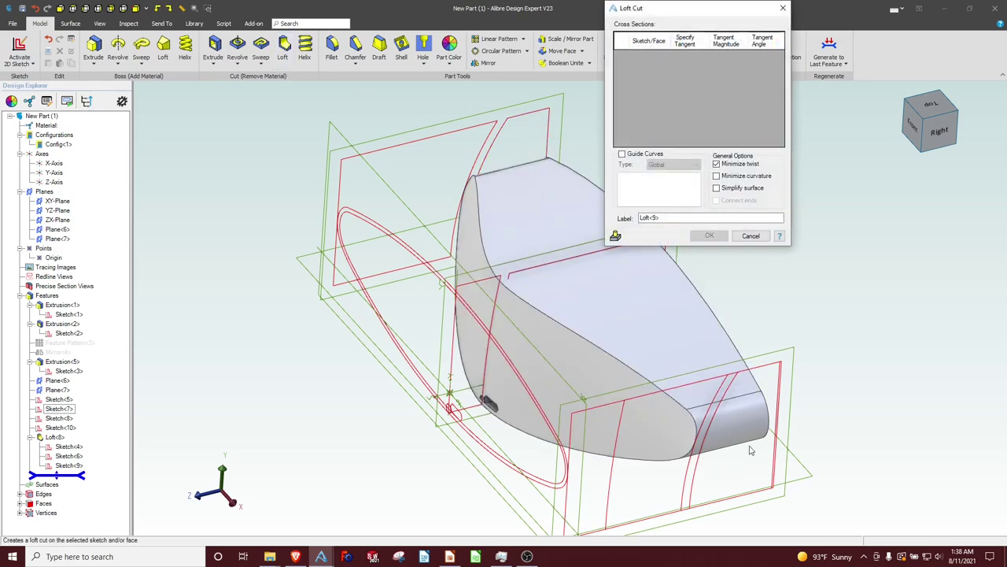
left_click(669, 338)
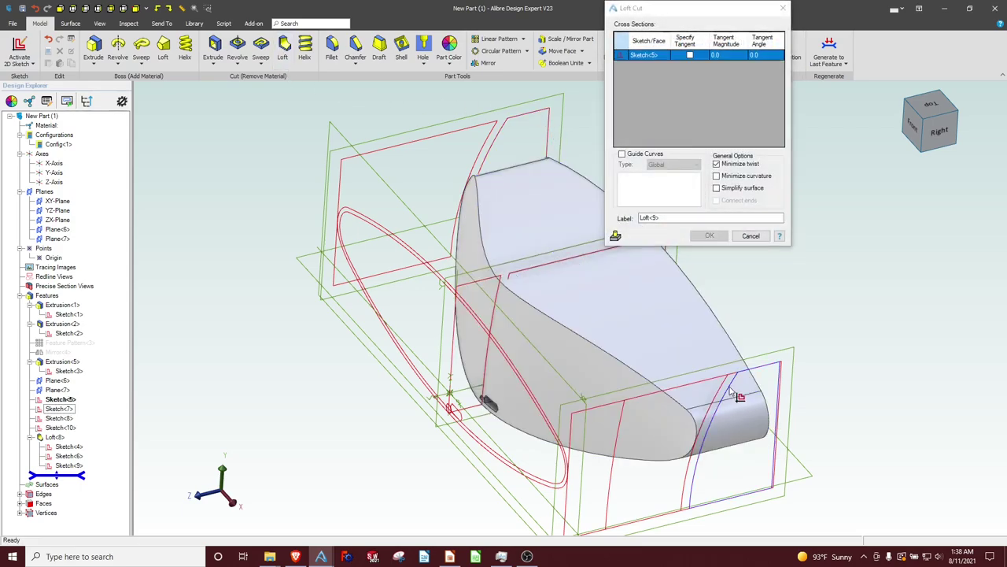
left_click(538, 271)
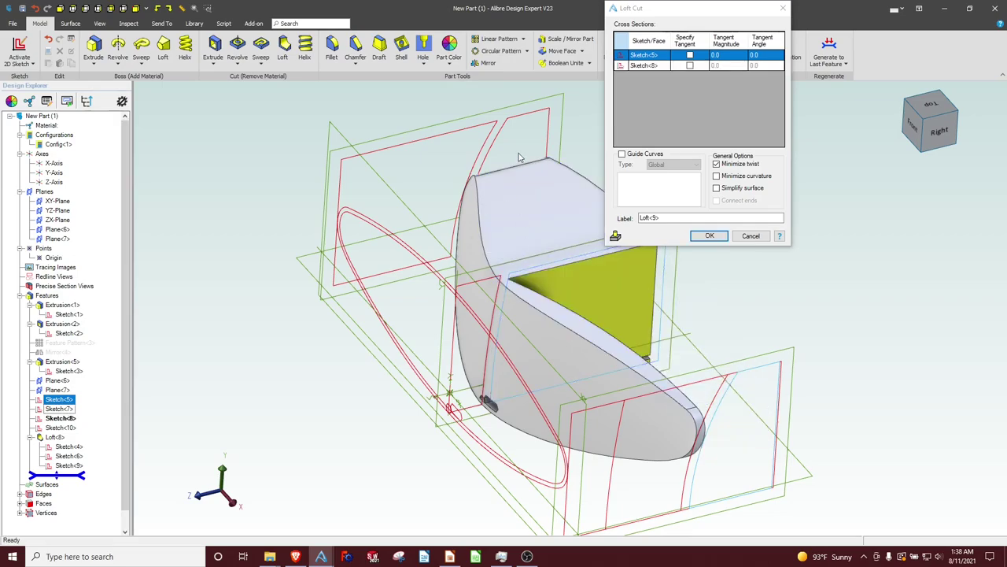
left_click(552, 180)
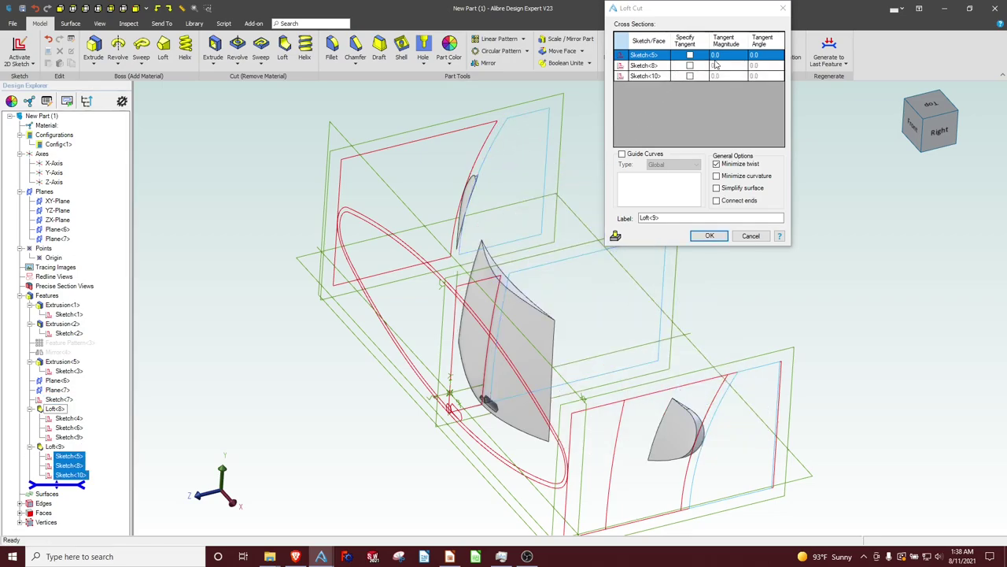
left_click(690, 55)
left_click(690, 77)
mouse_move(598, 209)
middle_mouse_down()
mouse_move(575, 240)
mouse_move(536, 218)
mouse_move(599, 219)
middle_mouse_up()
left_click(697, 237)
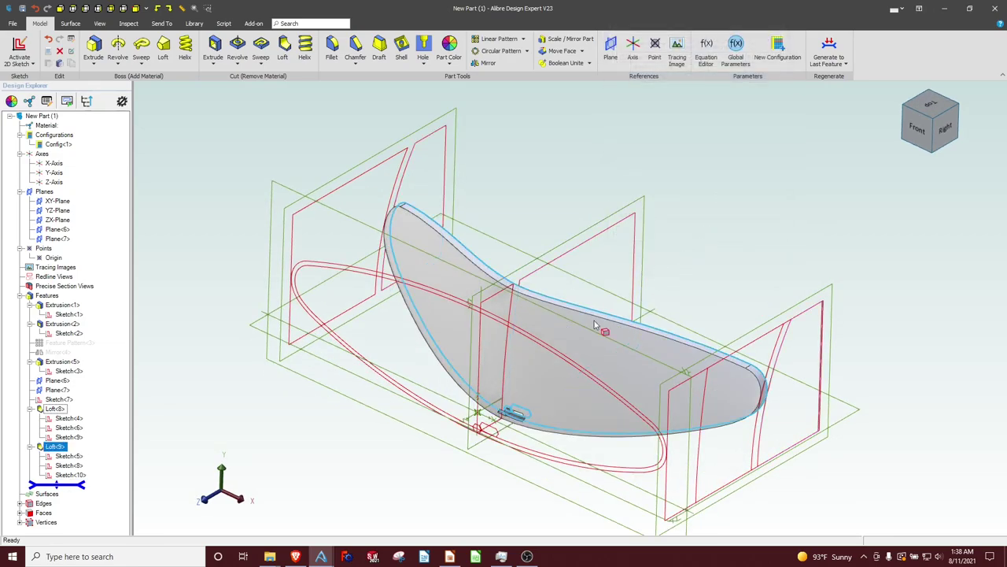
Unsuppress the feature pattern and its mirror to restore the cutouts across both halves of the curved part.
right_click(51, 344)
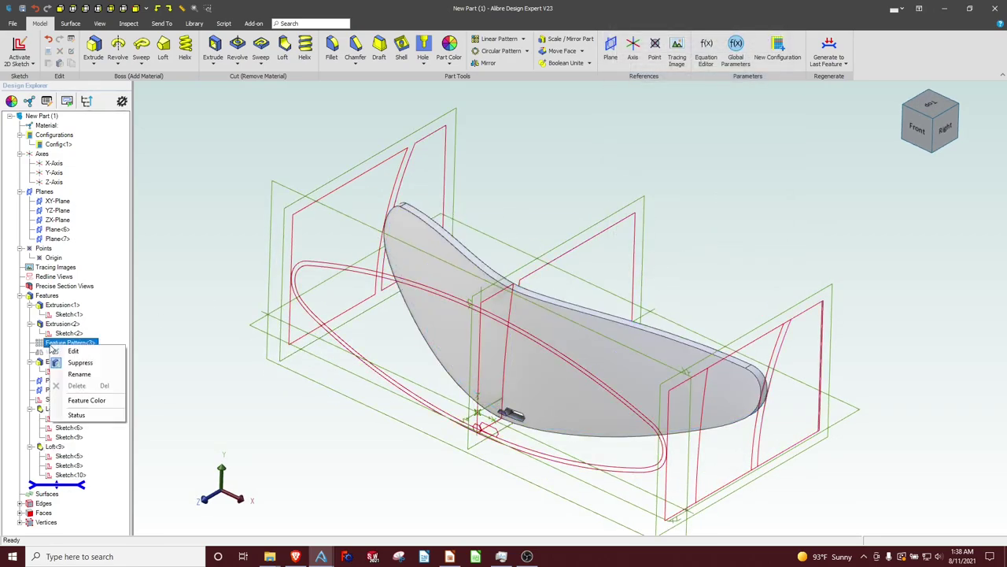
left_click(71, 363)
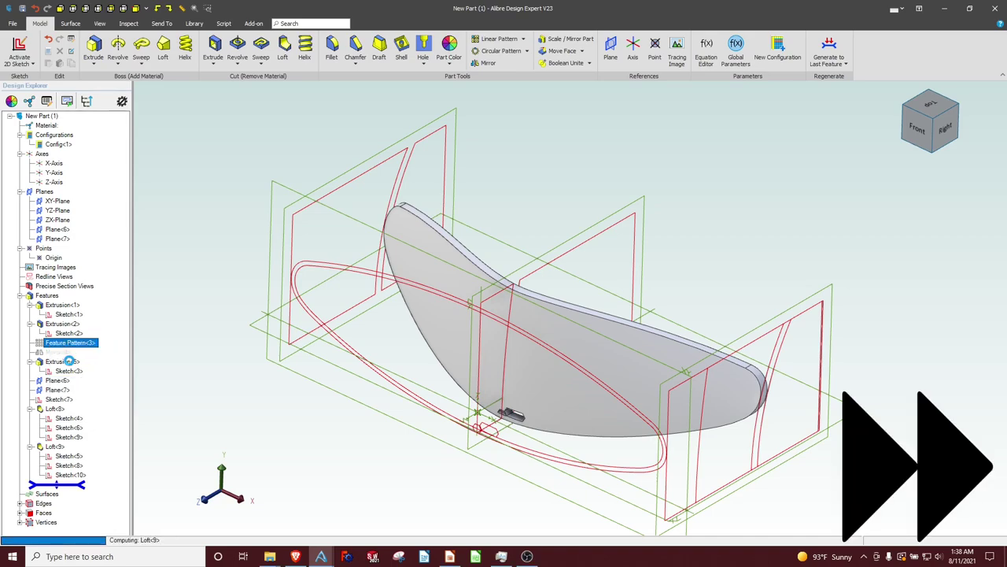
right_click(69, 351)
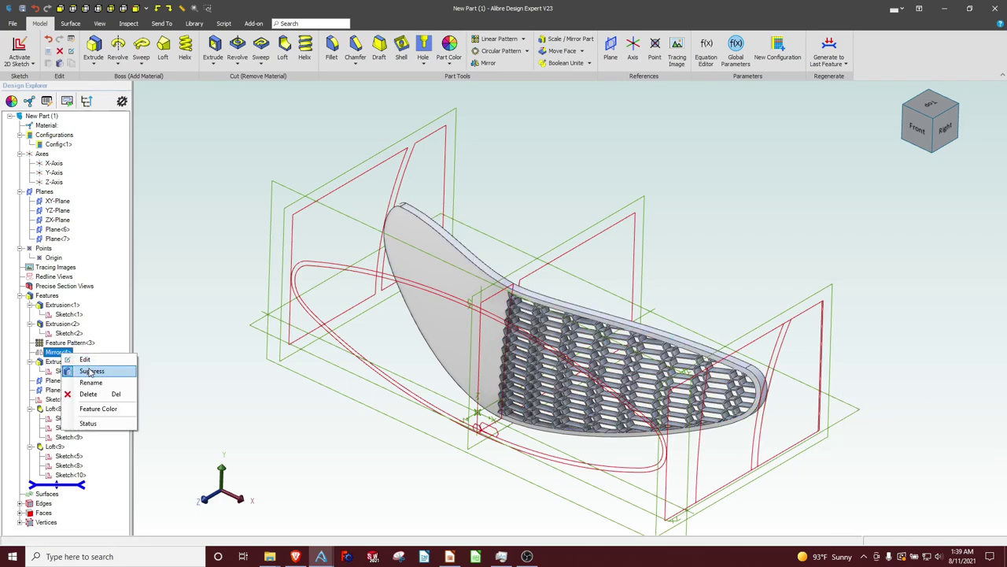
left_click(90, 371)
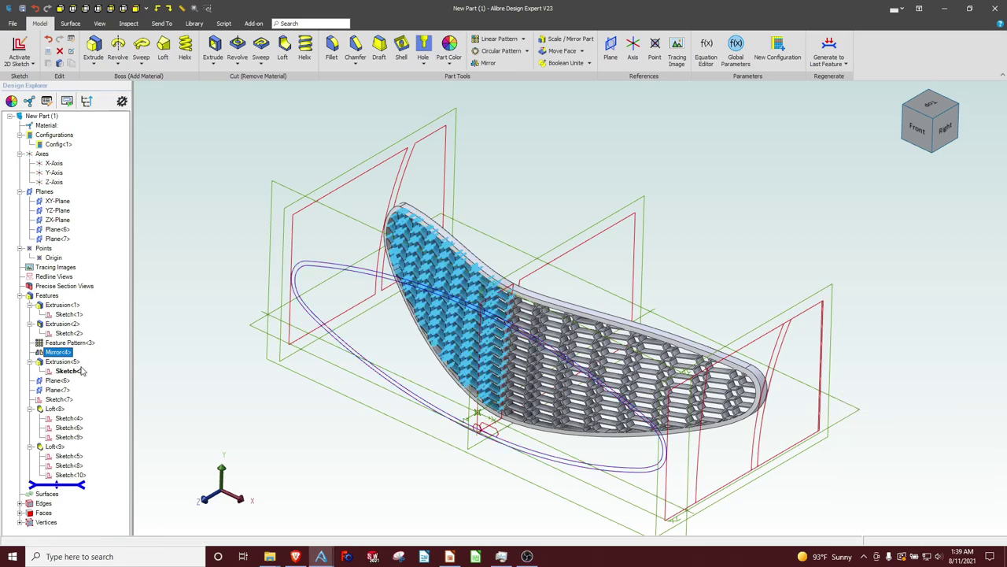
left_click(168, 387)
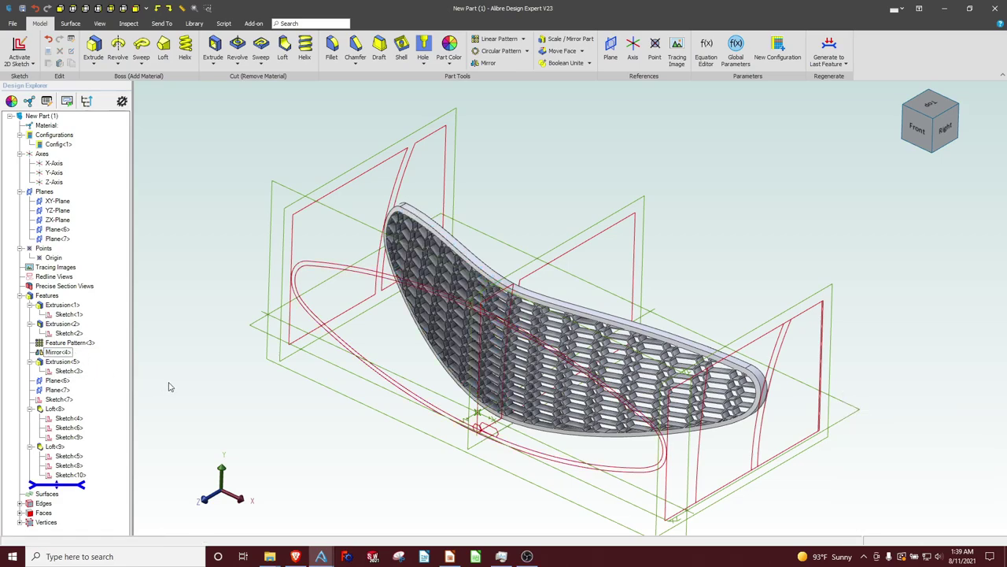
middle_click_drag(319, 422, 342, 459)
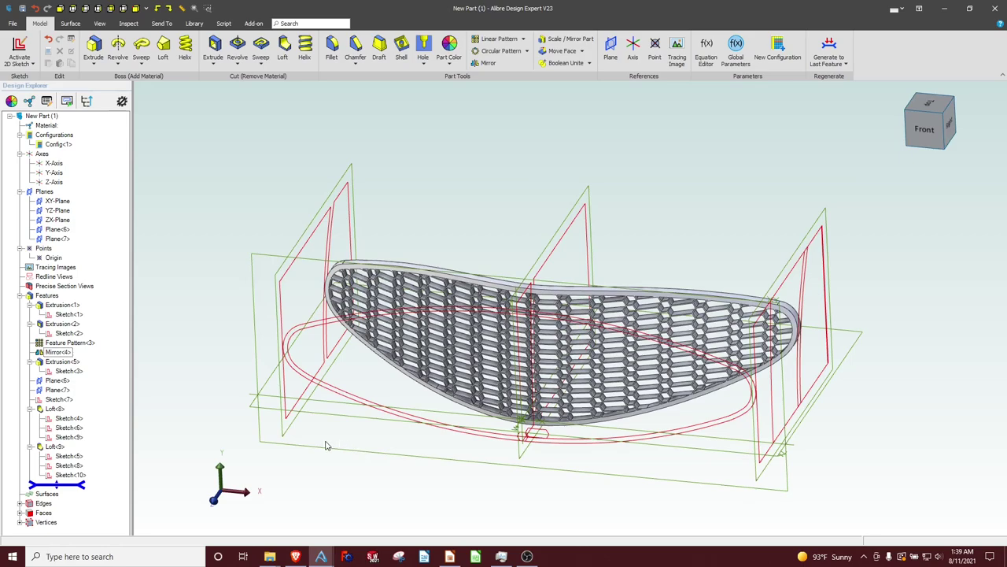
scroll(411, 386, "down", 1)
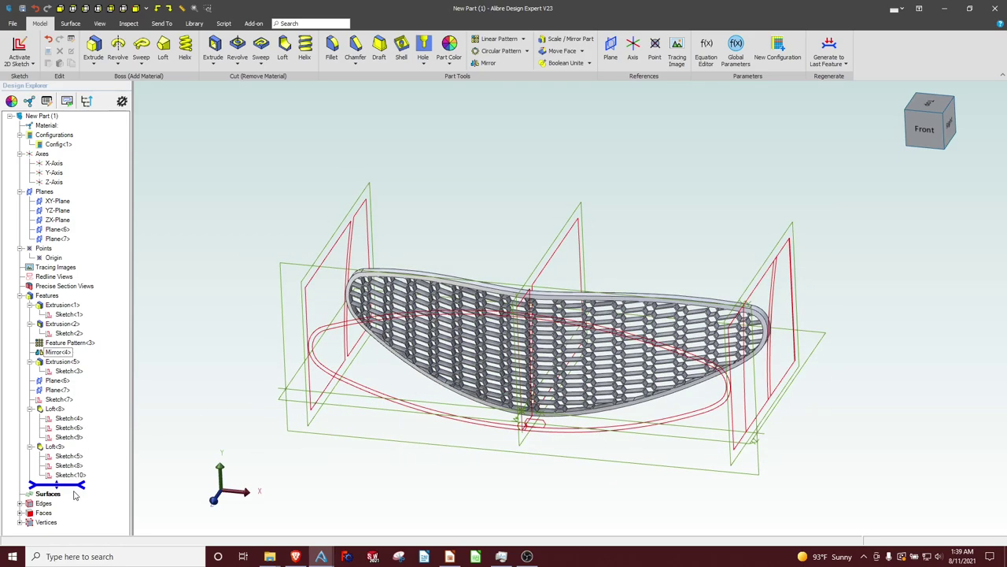
Roll the feature history back to just after Sketch<7>, before both loft cuts, and suppress the feature pattern.
left_click_drag(71, 485, 76, 402)
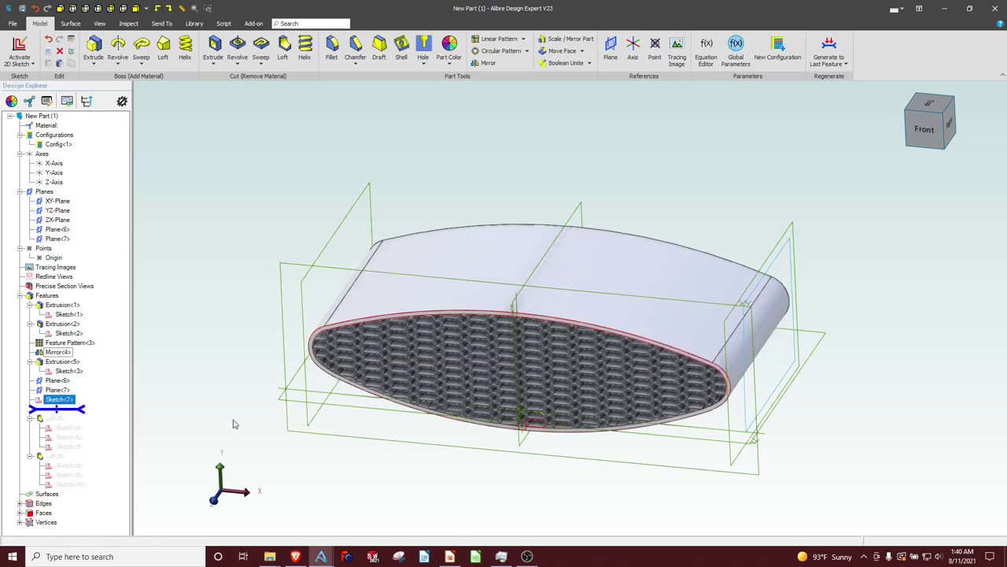
right_click(67, 347)
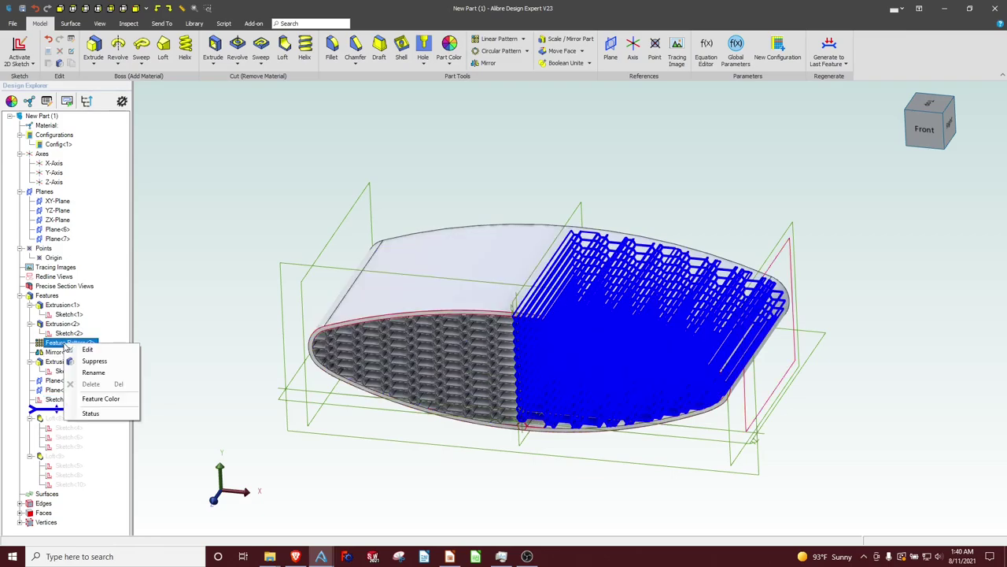
left_click(91, 361)
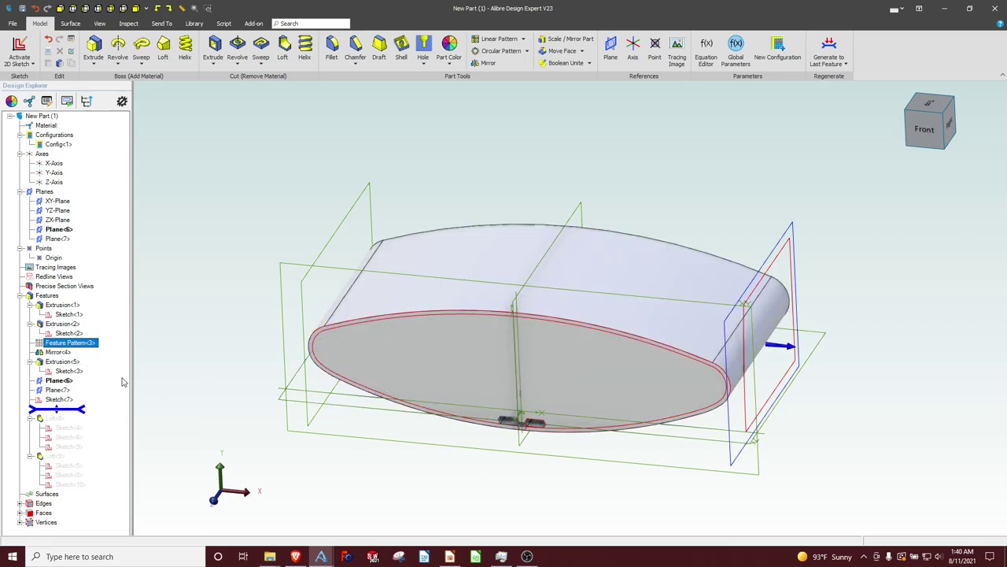
scroll(524, 429, "down", 2)
scroll(525, 426, "up", 5)
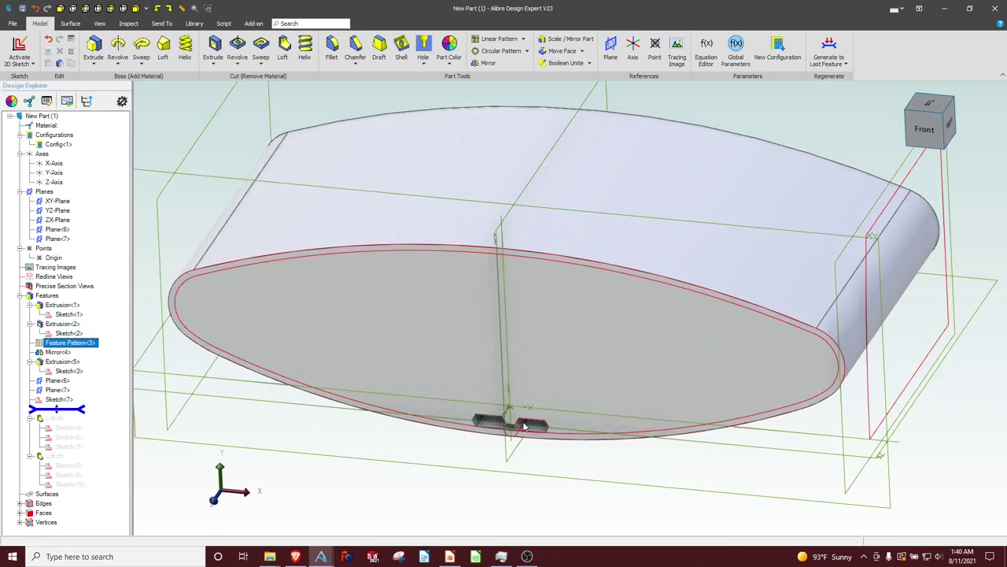
scroll(472, 426, "up", 2)
scroll(461, 421, "down", 5)
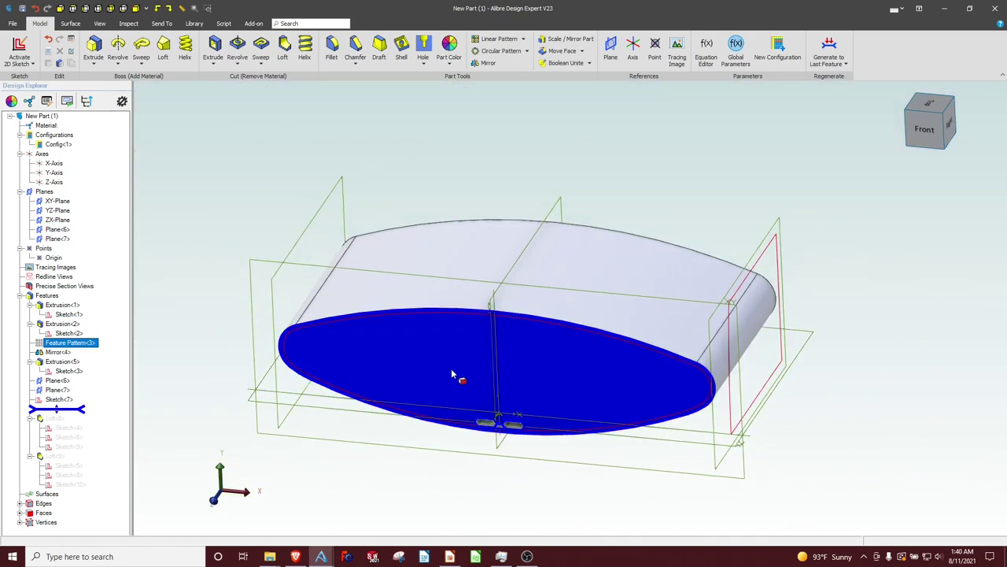
Sketch a rough K outline with an arrow-tipped upper arm on the XY-Plane using connected straight lines.
left_click(414, 279)
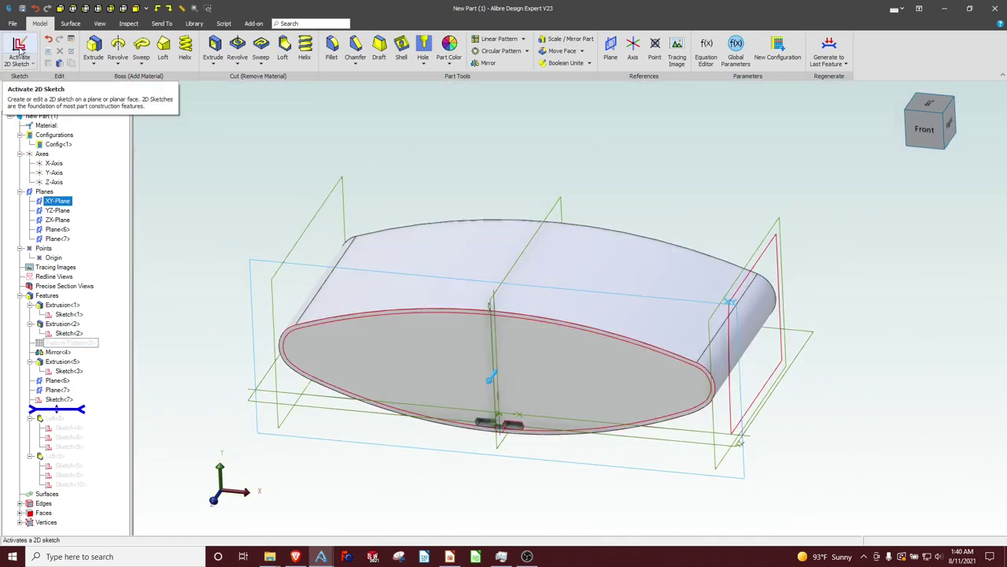
left_click(23, 52)
scroll(596, 344, "down", 1)
scroll(595, 344, "up", 5)
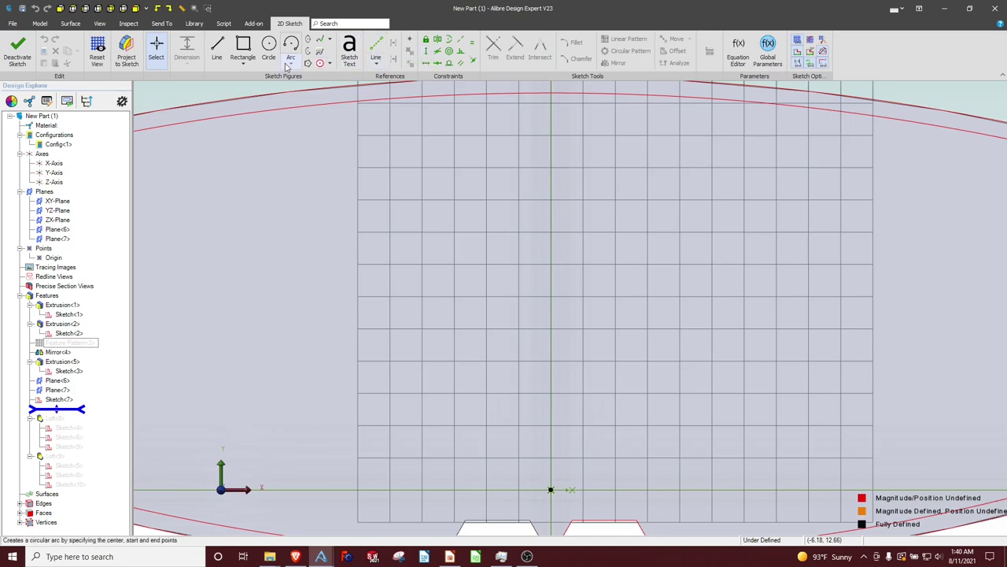
left_click(216, 49)
left_click(482, 379)
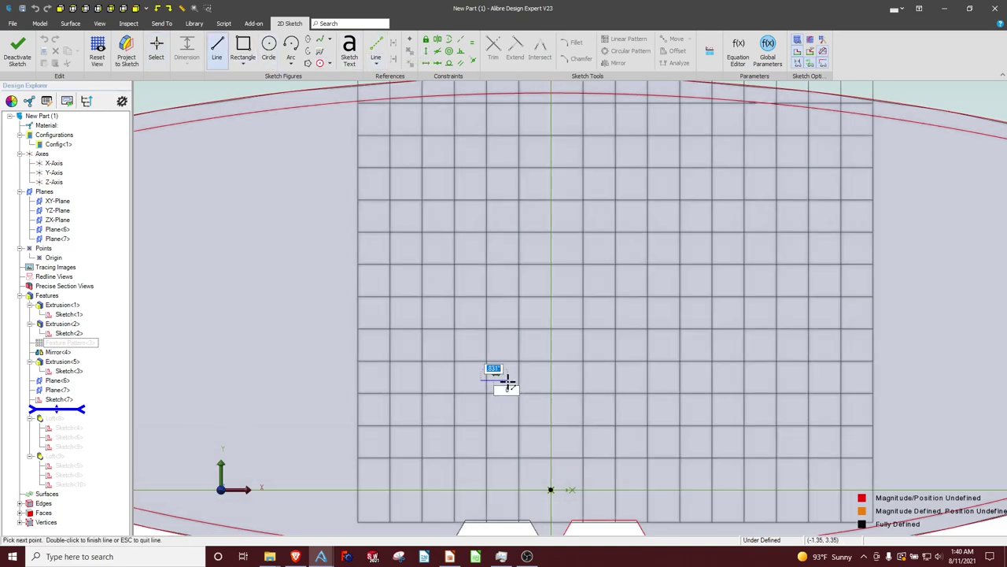
left_click(480, 112)
left_click(528, 376)
left_click(540, 301)
left_click(653, 261)
left_click(718, 253)
left_click(588, 349)
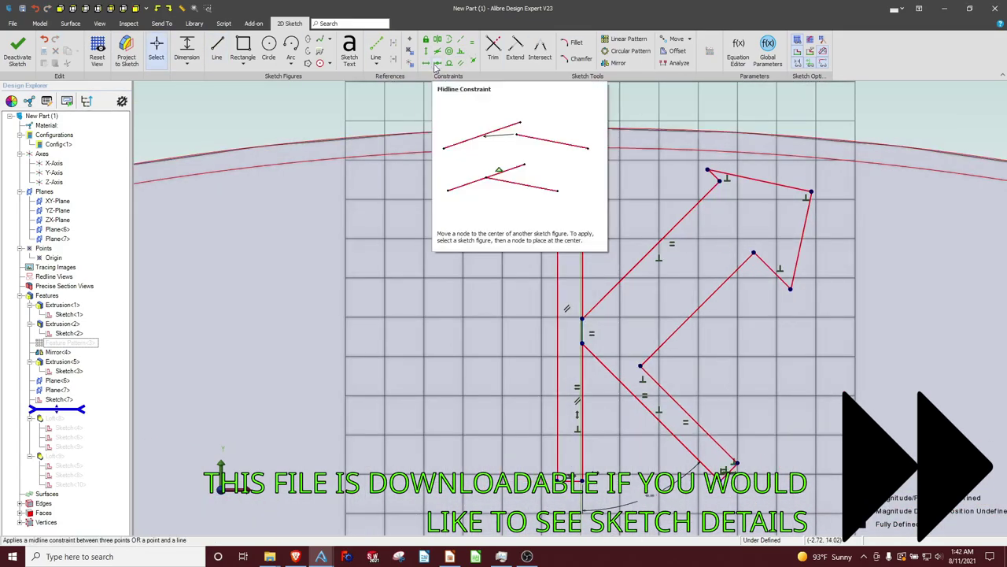
Fully define the K outline with constraints and dimensions, making its bar 2 inches wide and 6 inches tall, placed 2 inches above the origin.
left_click(776, 259)
scroll(498, 257, "down", 2)
left_click(498, 256)
key("Return")
scroll(610, 236, "down", 3)
scroll(487, 172, "up", 4)
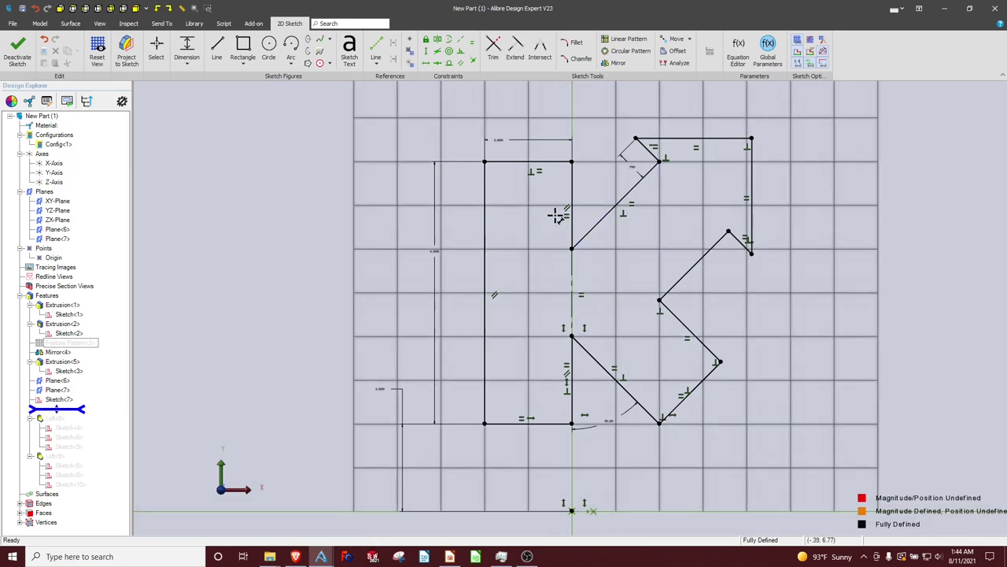
left_click(21, 50)
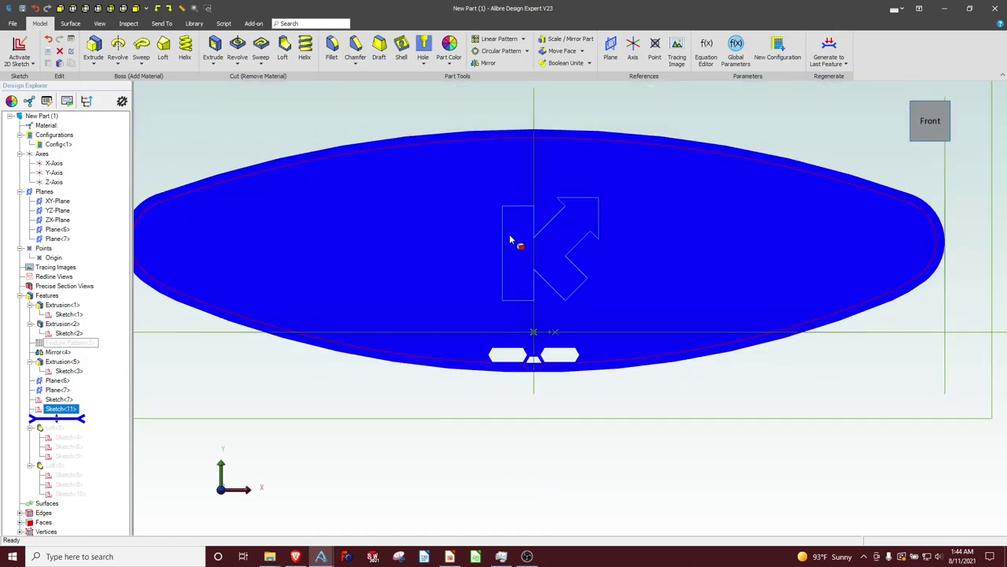
Extrude the K sketch as a boss of type To Geometry, ending at the part's rear face.
middle_click_drag(510, 240, 574, 270)
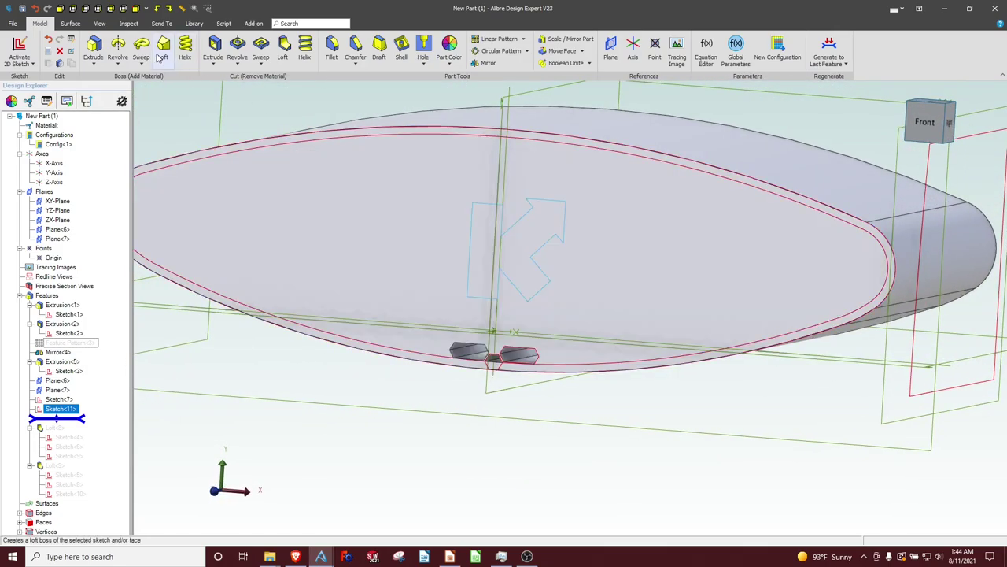
left_click(96, 49)
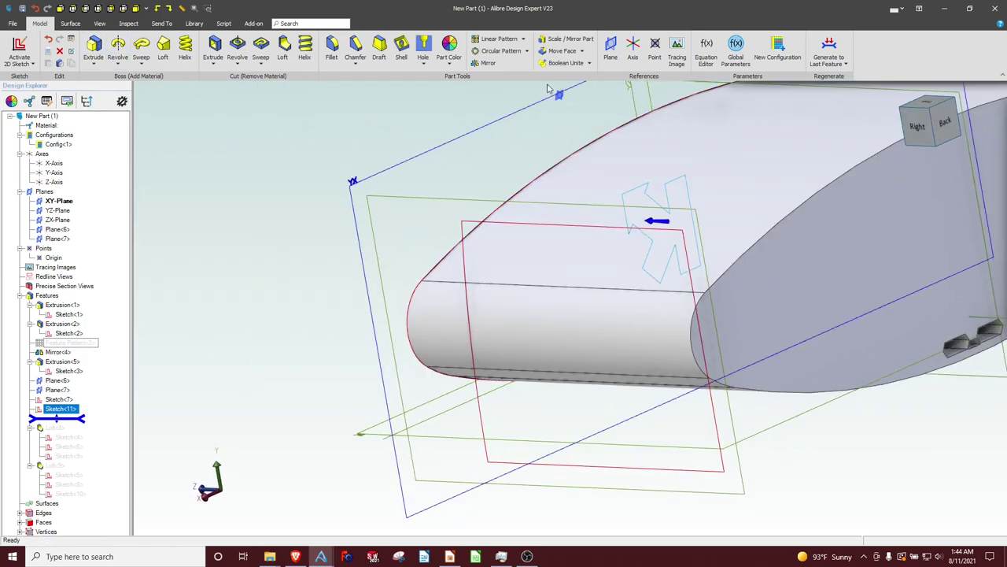
left_click(93, 52)
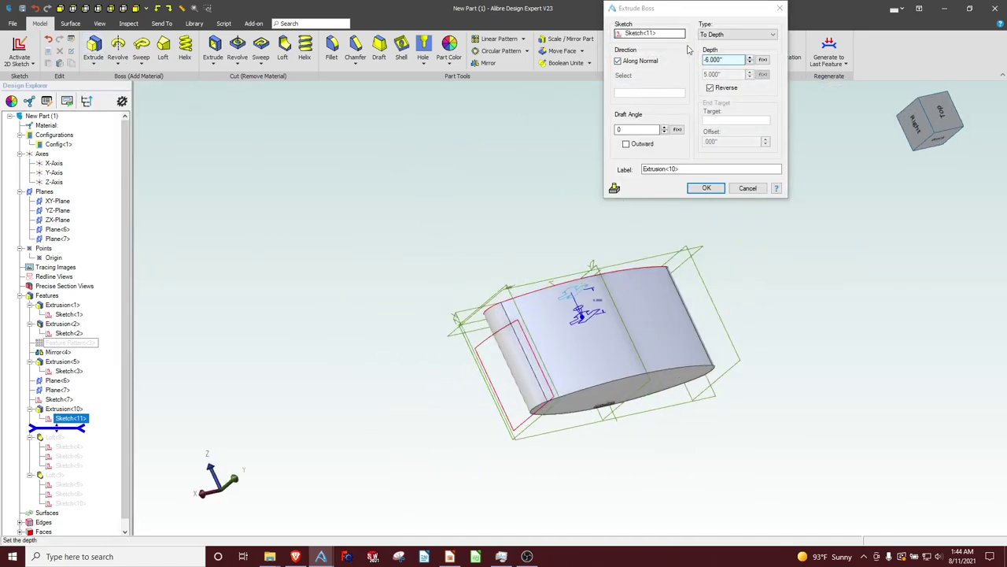
left_click(737, 35)
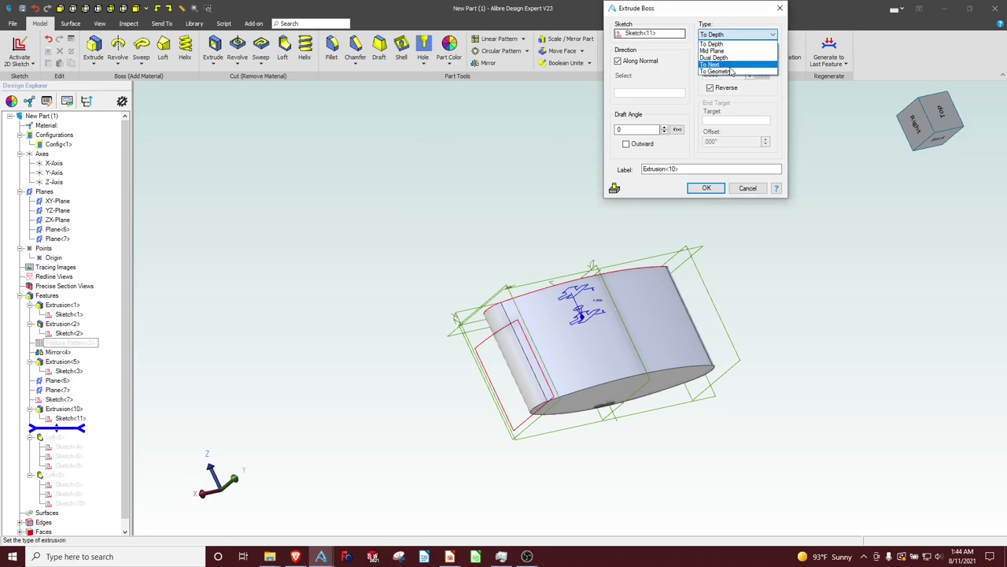
left_click(732, 71)
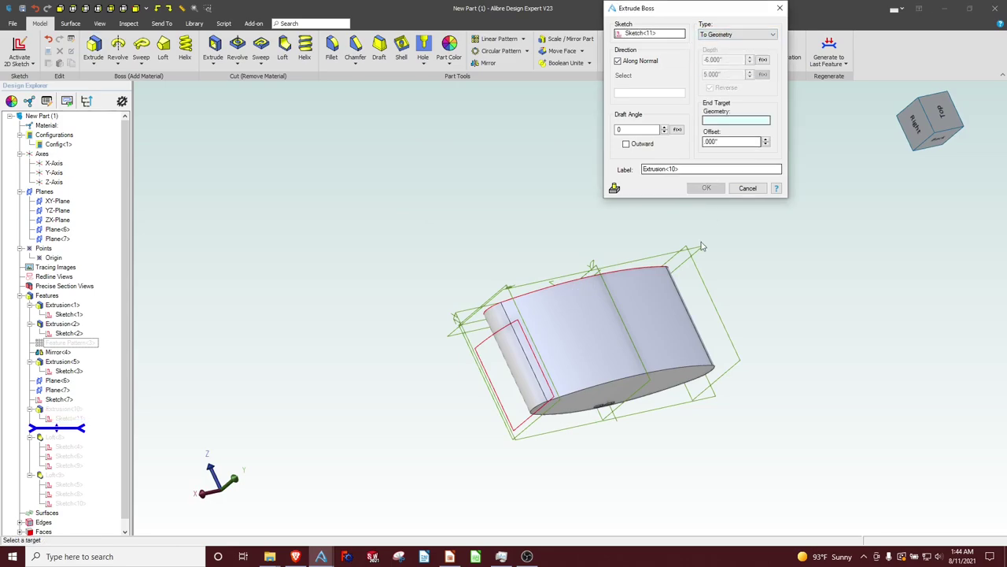
left_click(665, 380)
left_click(706, 187)
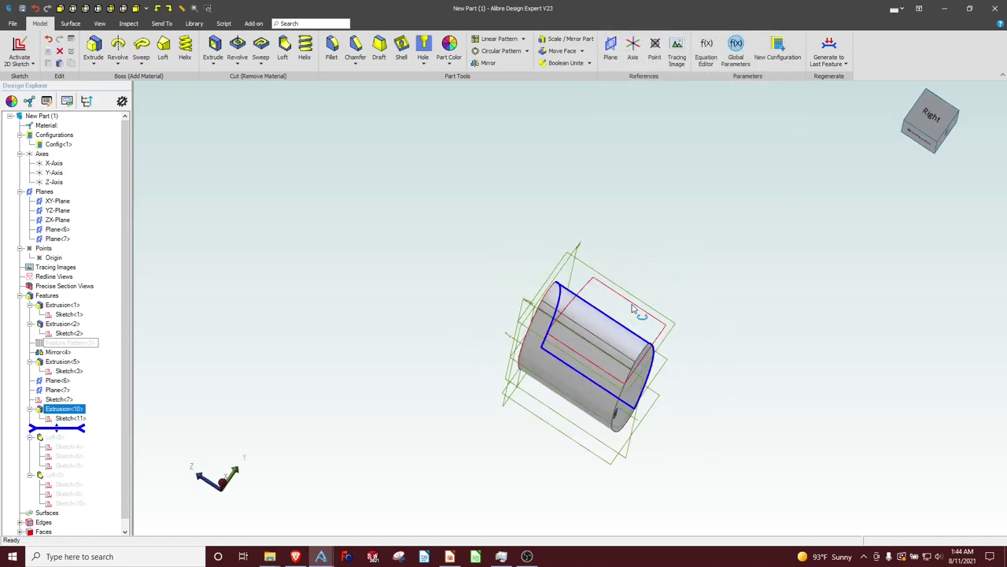
middle_click_drag(632, 309, 601, 355)
scroll(600, 355, "up", 6)
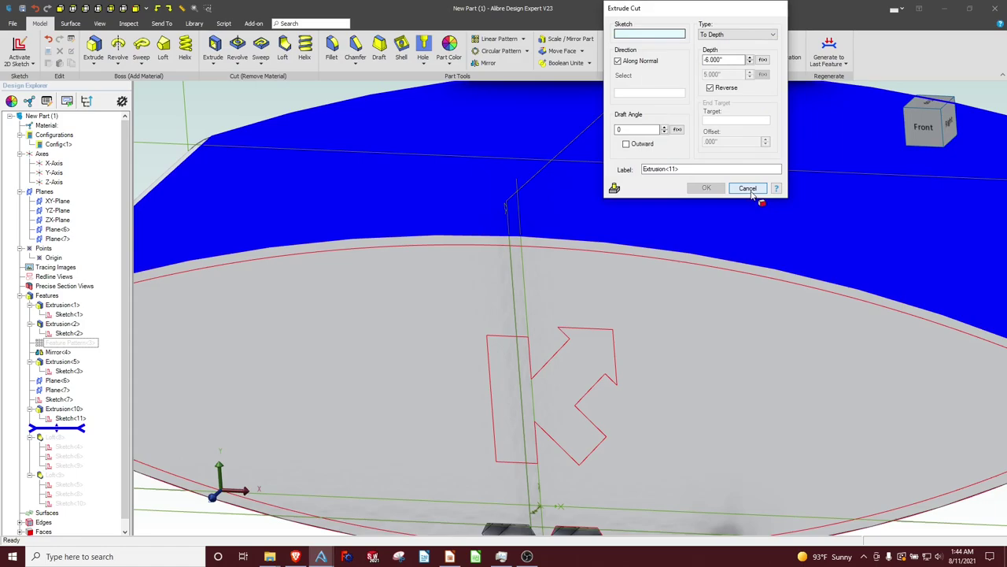
left_click(747, 188)
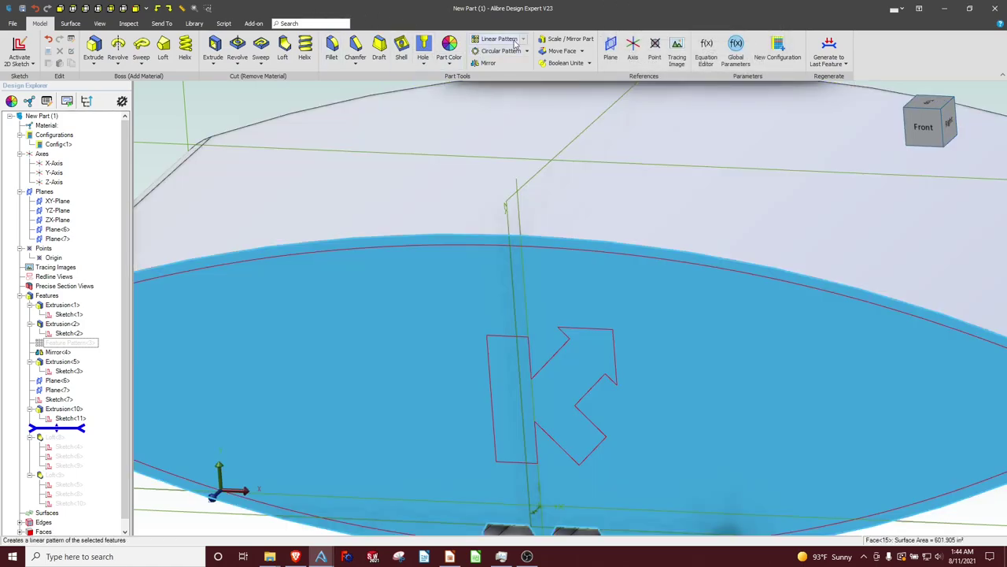
Start a 2D sketch on the oval front face and project Sketch<11> into it as reference figures.
left_click(18, 49)
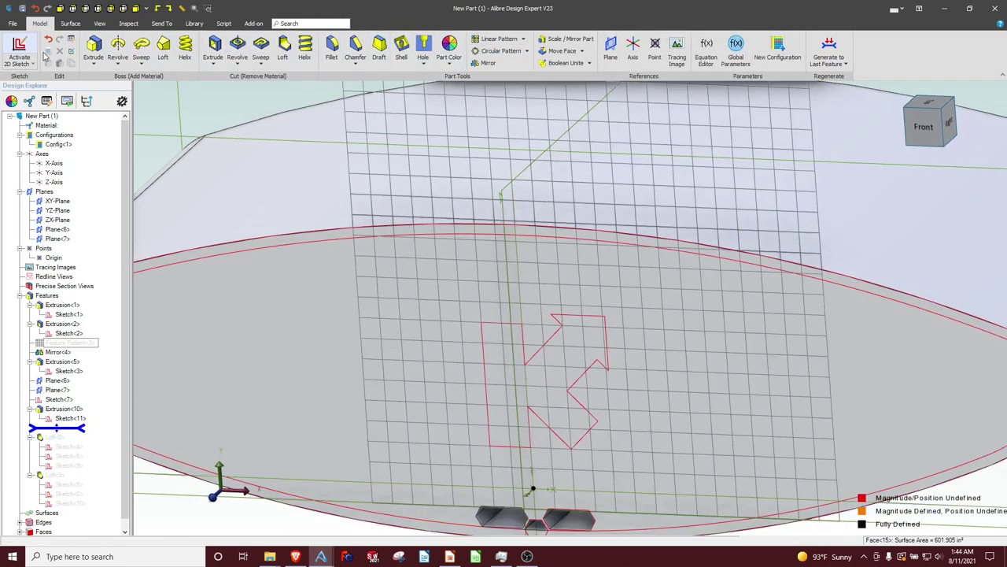
scroll(637, 307, "up", 3)
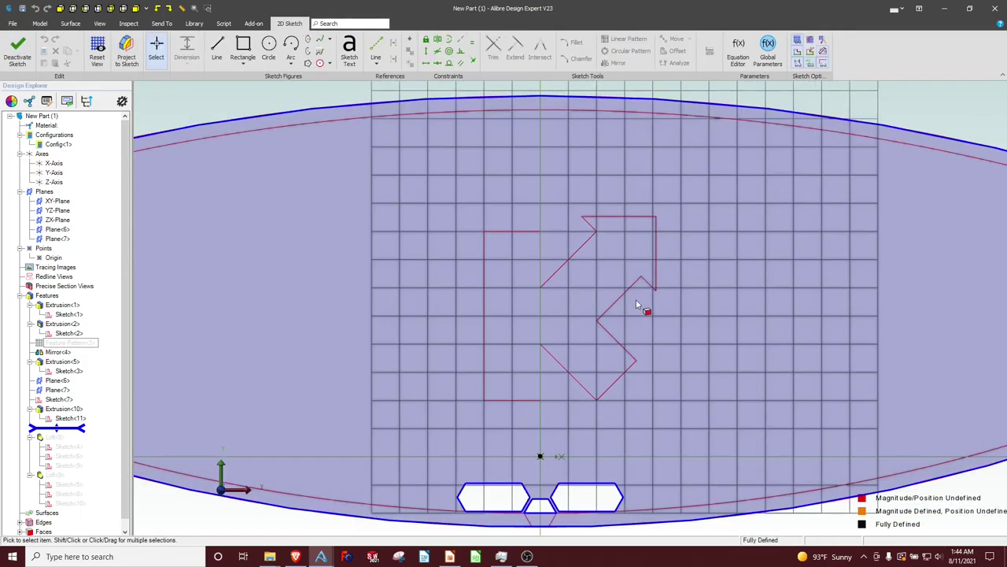
left_click(125, 54)
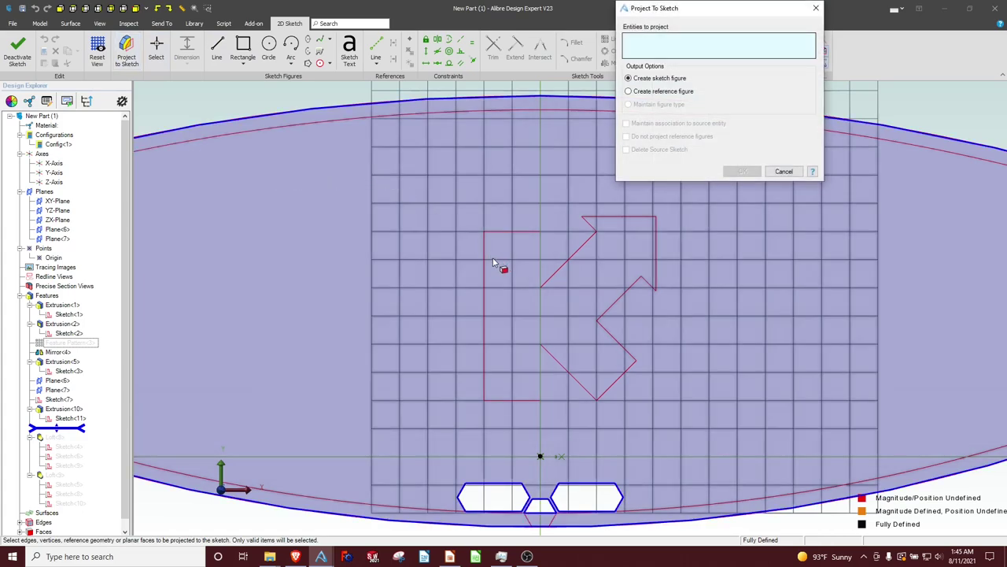
left_click(69, 418)
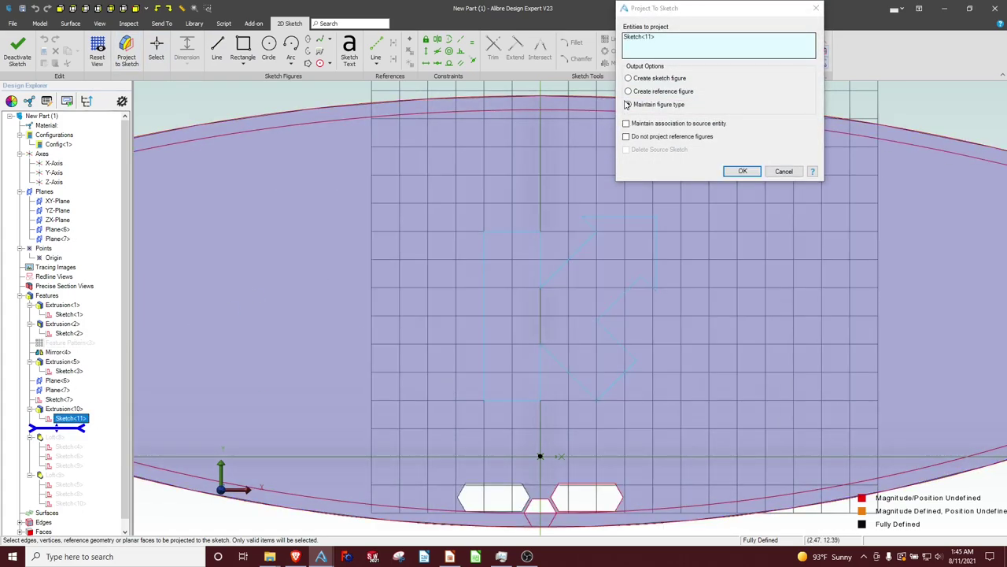
left_click(629, 93)
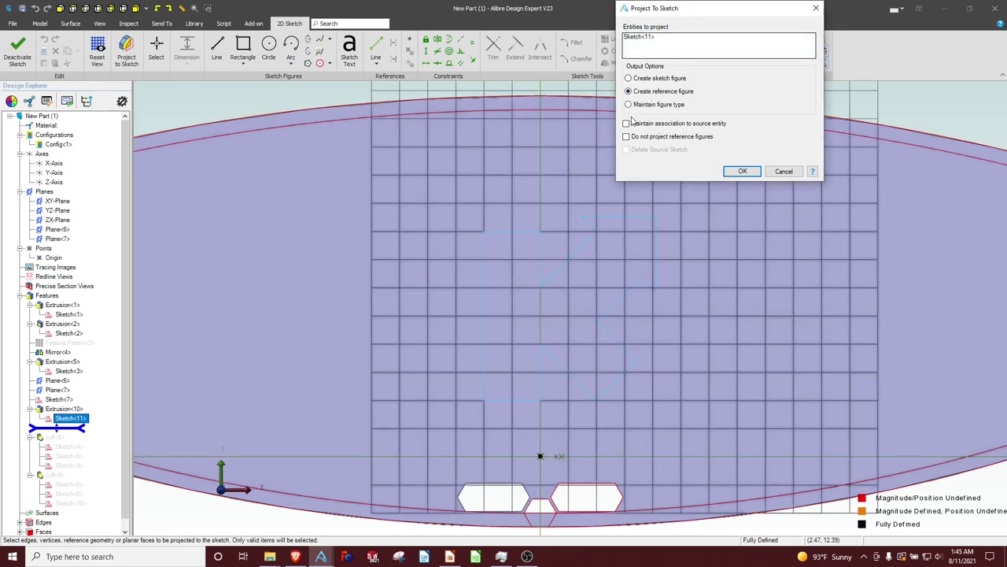
left_click(735, 172)
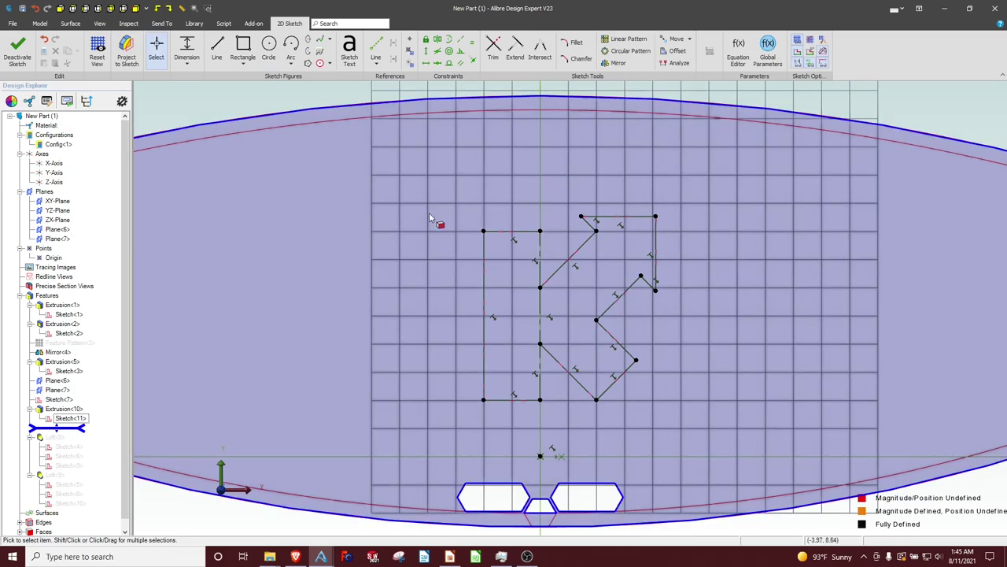
Offset the whole projected K outline inward by .200" with flipped direction and the Natural gap type.
mouse_move(391, 178)
left_mouse_down()
mouse_move(551, 456)
mouse_move(720, 447)
left_mouse_up()
left_click(671, 52)
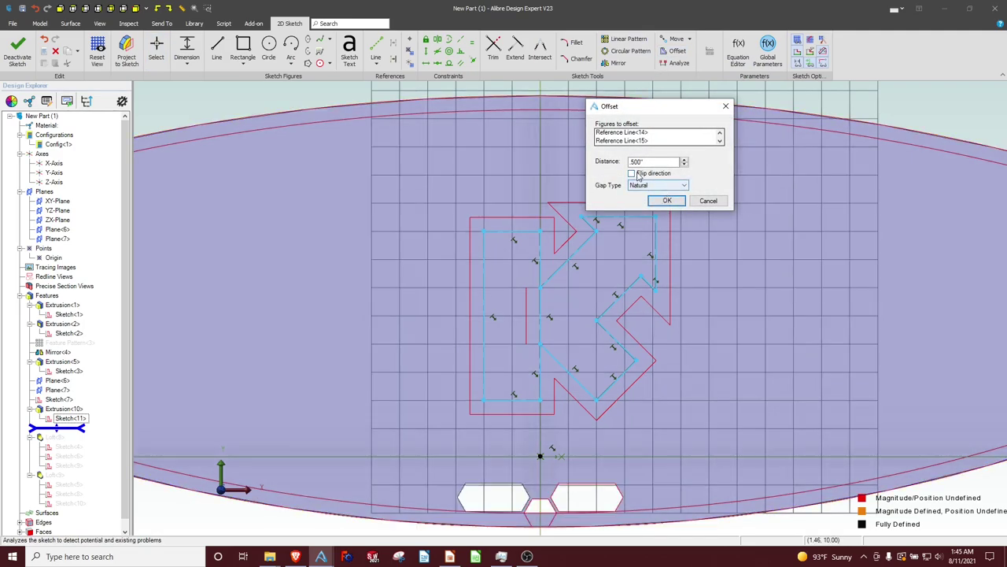
left_click(632, 174)
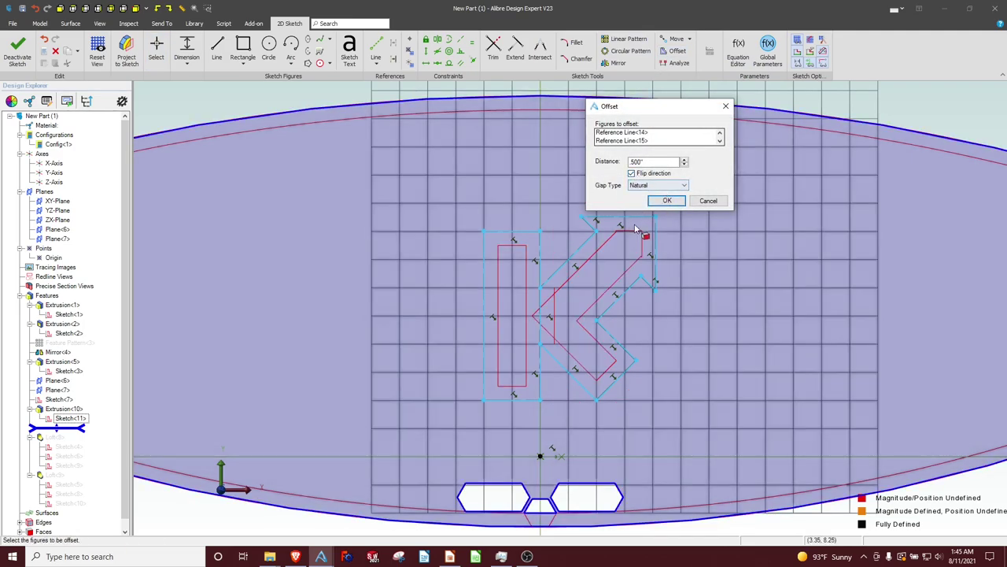
left_click(684, 161)
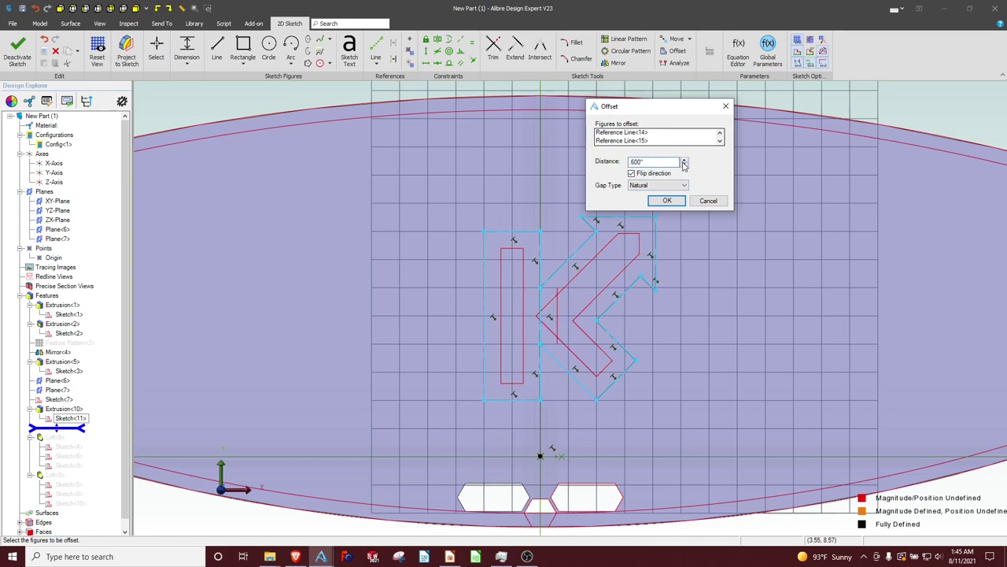
left_click(685, 166)
left_click(685, 166)
left_click(685, 166)
left_click(684, 167)
left_click(684, 161)
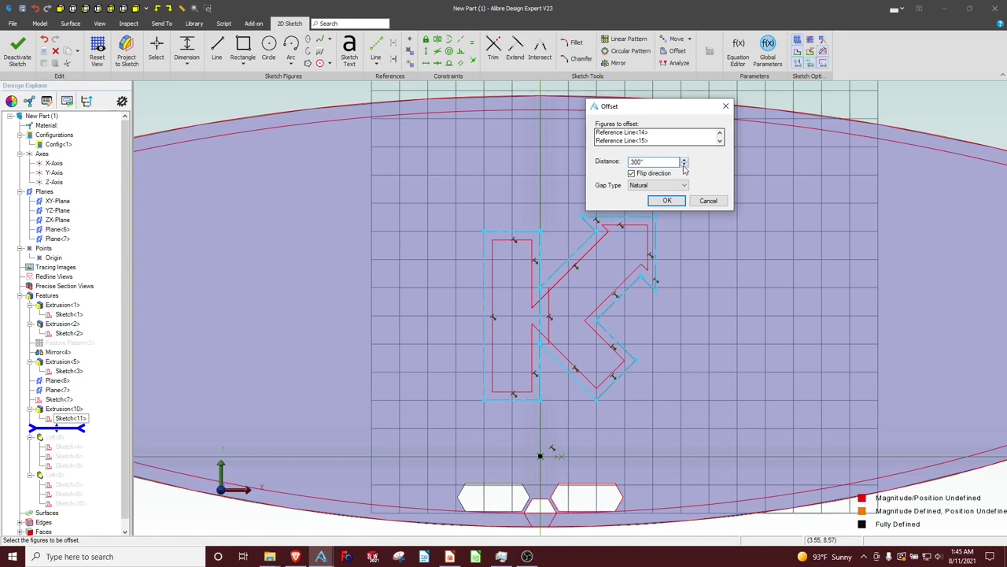
left_click(685, 166)
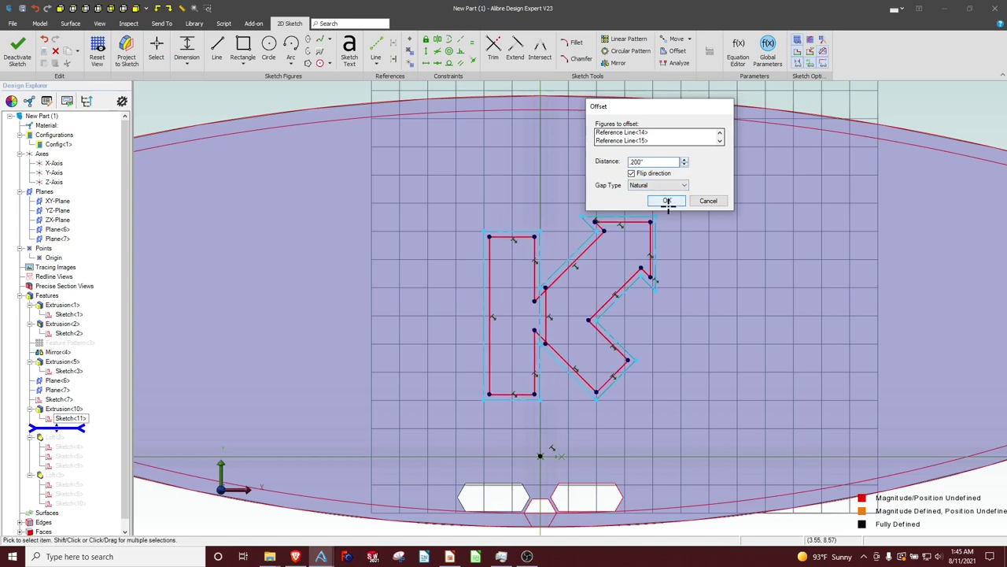
left_click(667, 200)
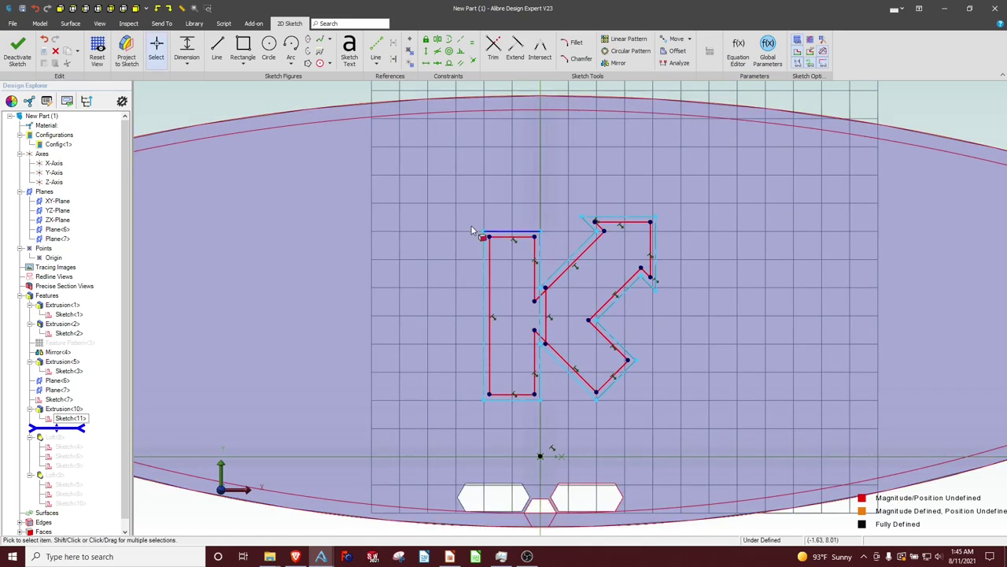
Analyze the inset K sketch for problems and delete the stray vertical offset line where the arms meet the bar.
left_click(17, 57)
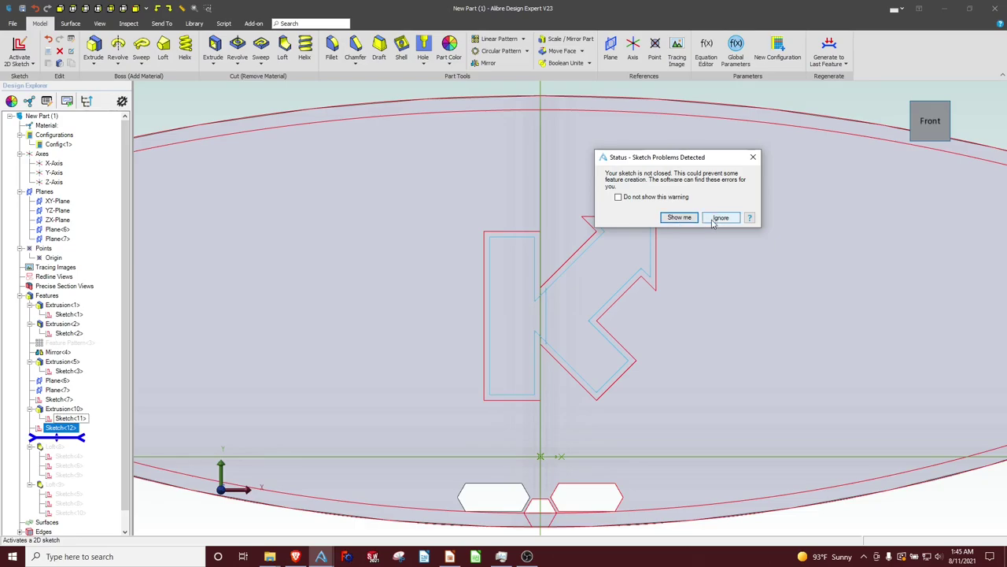
left_click(679, 217)
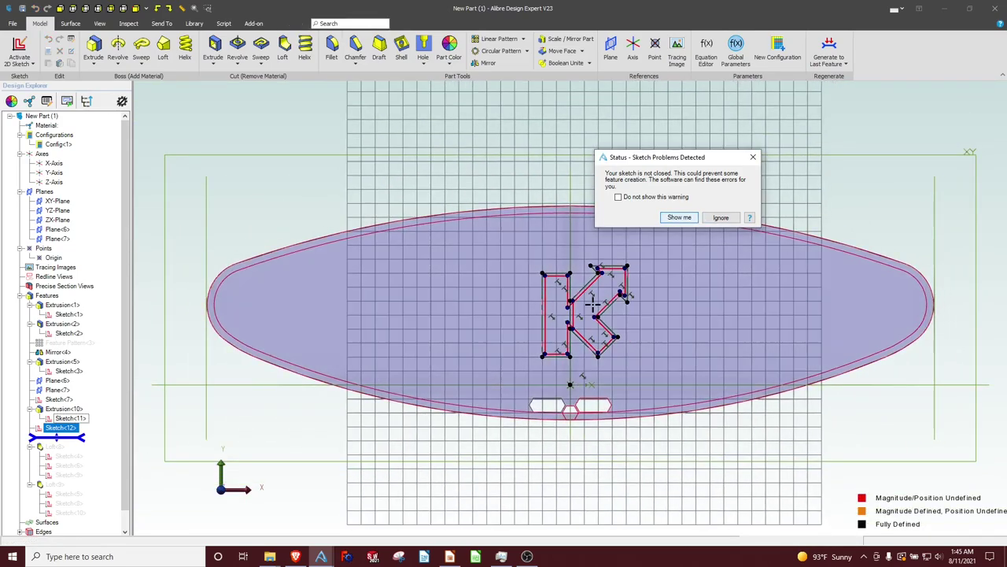
scroll(580, 317, "up", 6)
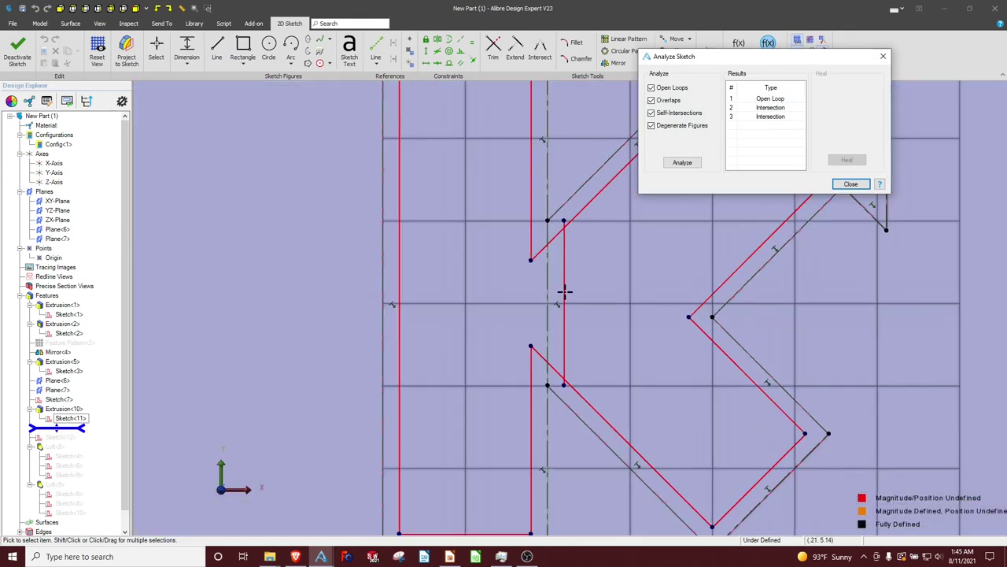
left_click(564, 292)
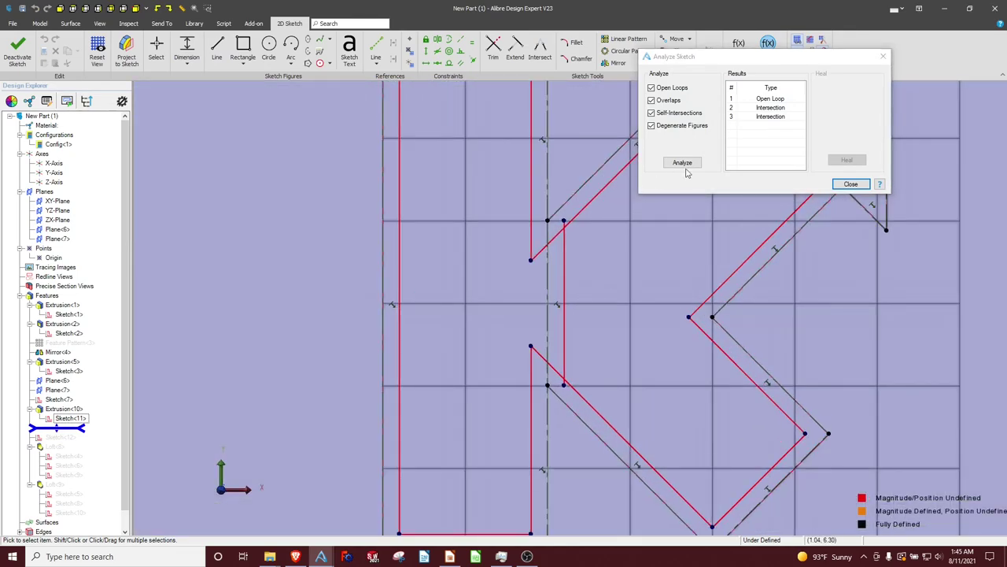
left_click(850, 184)
left_click(564, 275)
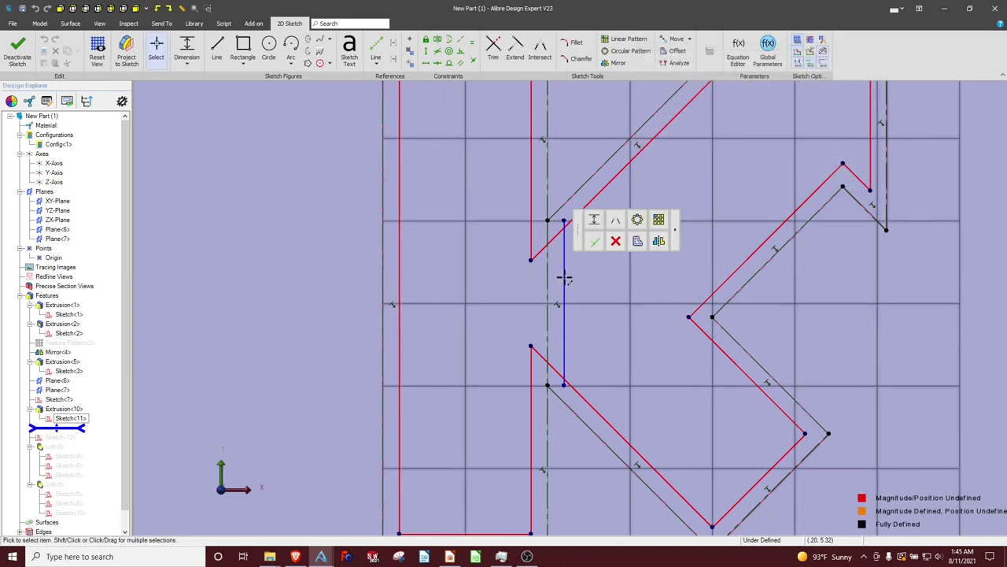
key("Delete")
scroll(577, 288, "up", 3)
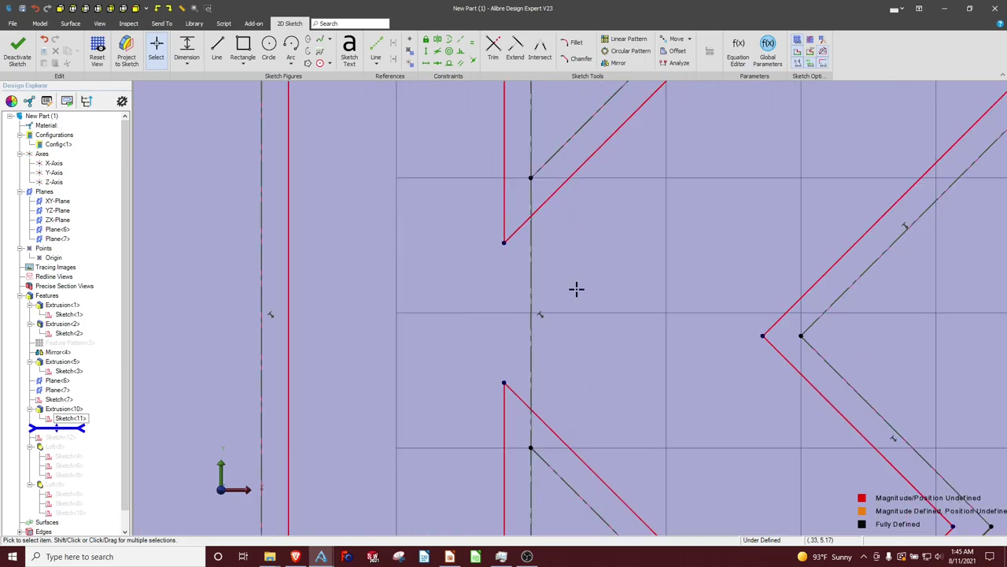
scroll(577, 289, "down", 5)
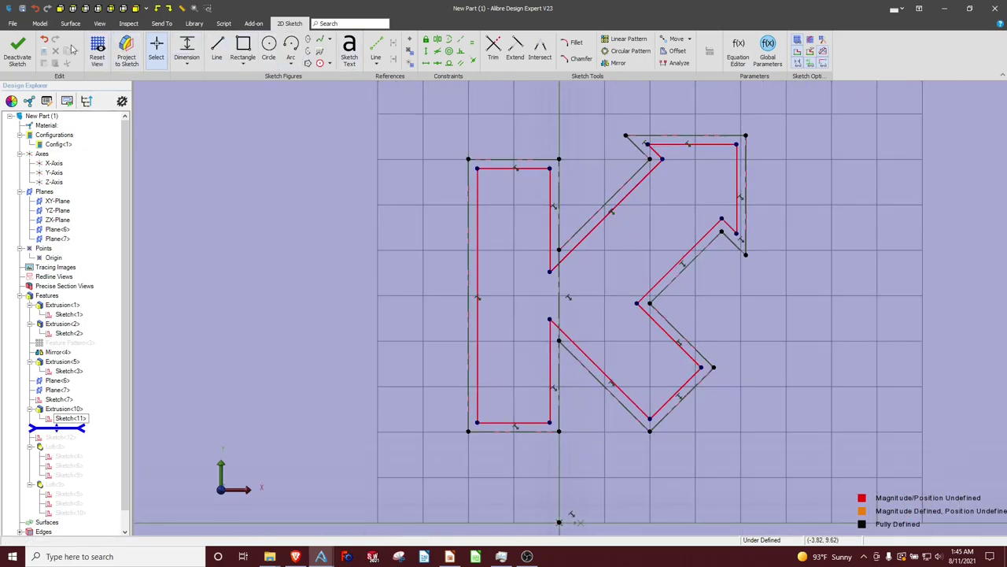
left_click(17, 49)
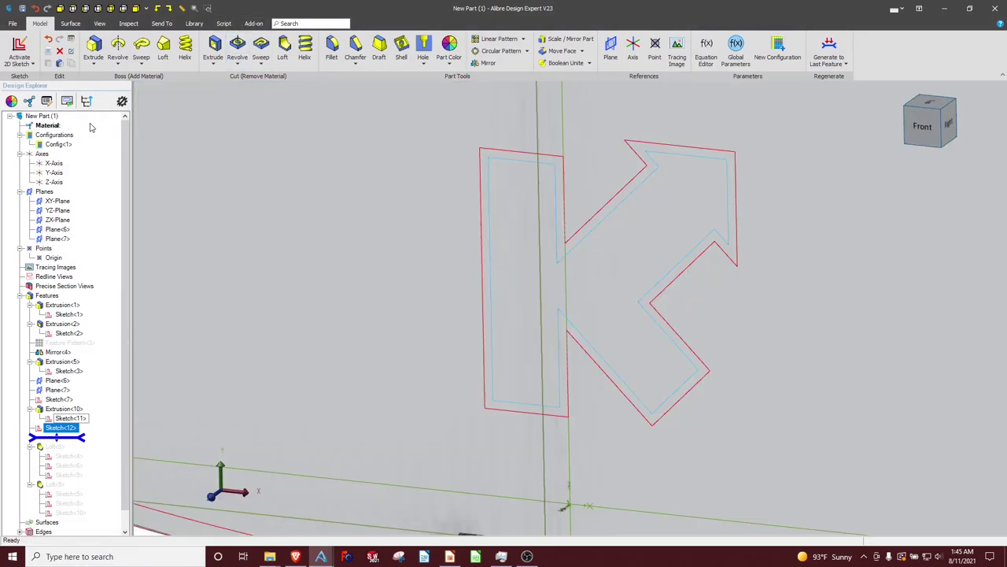
Cut-extrude the inset K sketch through the part with type To Geometry, ending at the part's rear face.
left_click(213, 49)
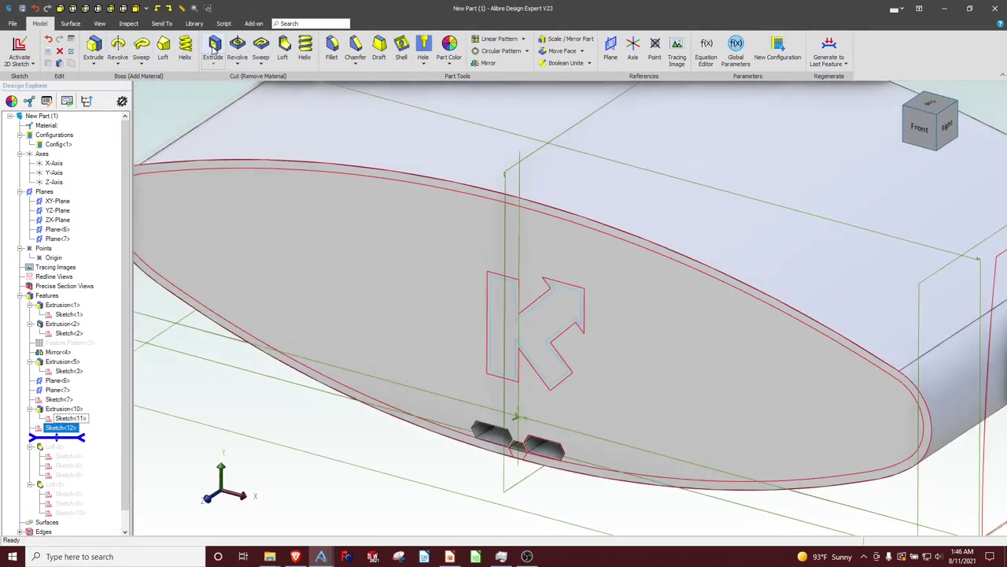
left_click(736, 35)
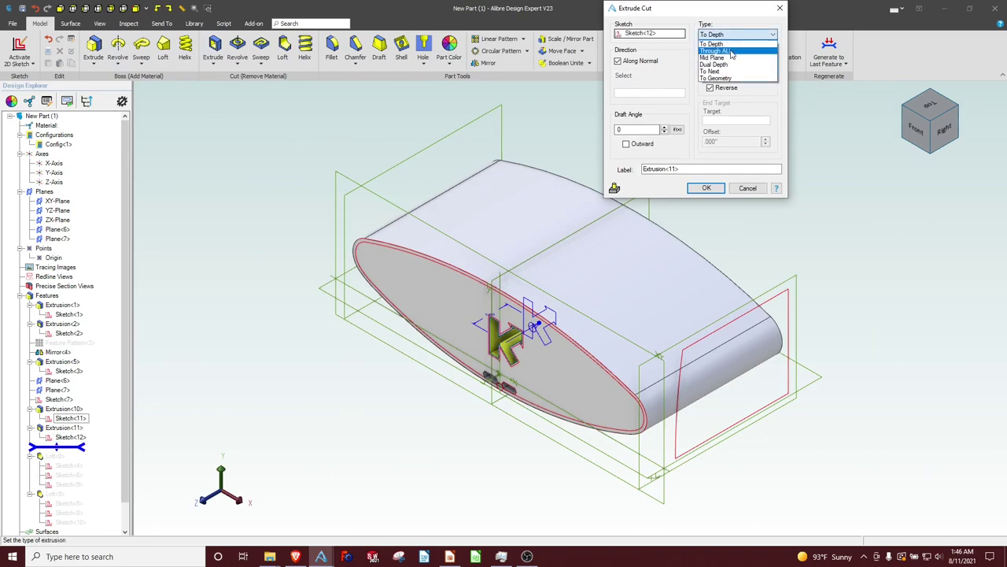
left_click(718, 77)
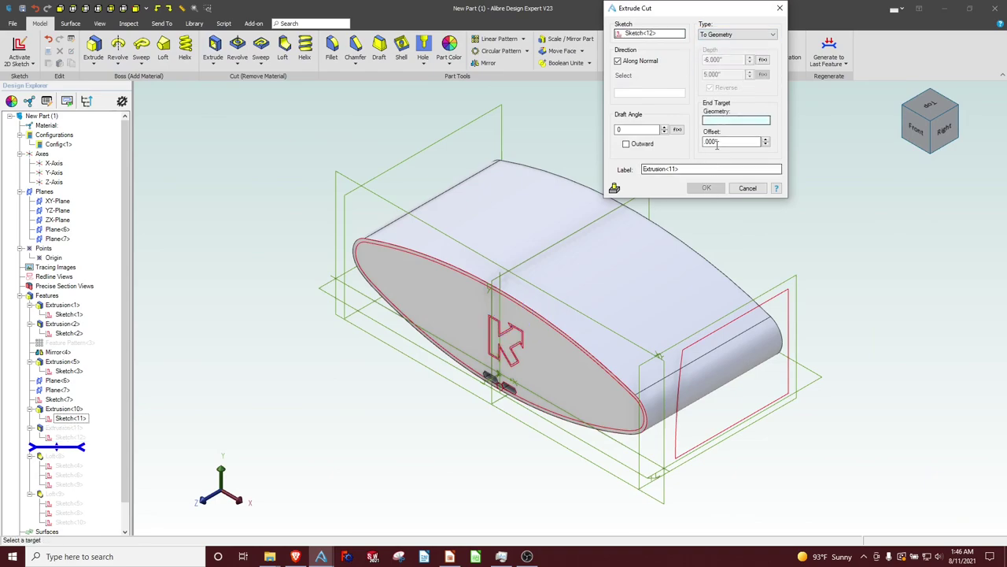
middle_click_drag(706, 220, 677, 240)
left_click(665, 244)
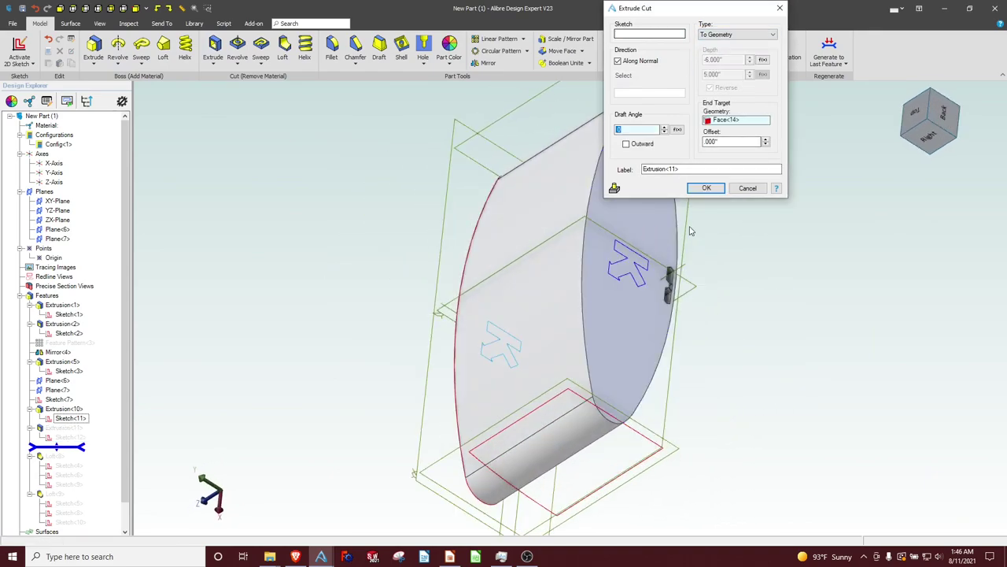
left_click(712, 192)
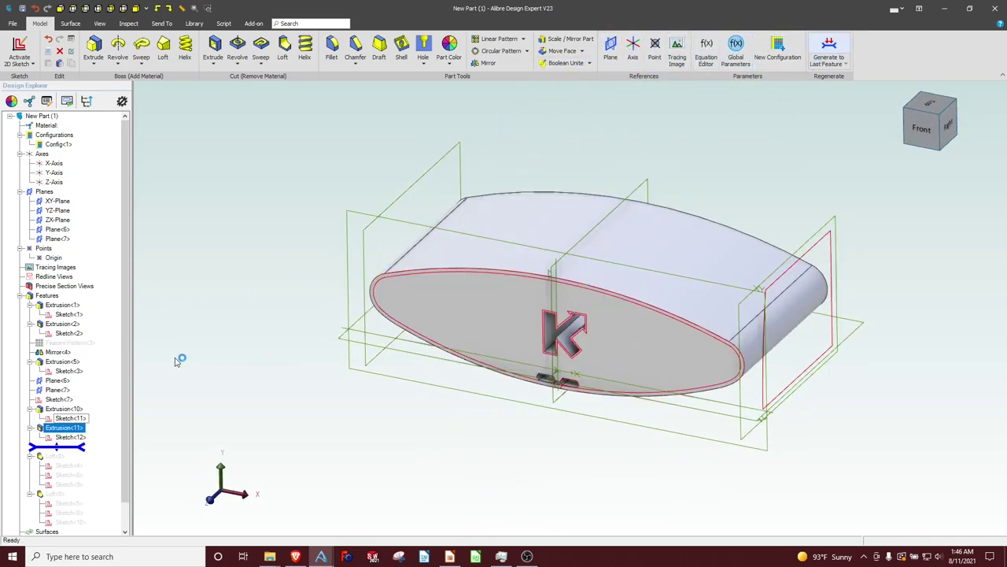
Regenerate the part to its last feature and unsuppress Feature Pattern<3> to restore the hexagonal mesh.
right_click(65, 343)
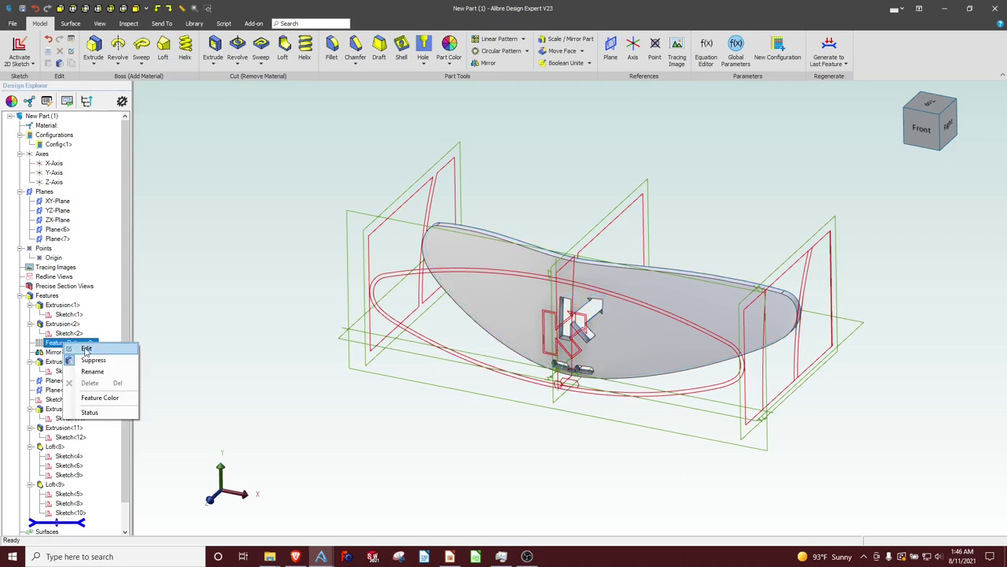
left_click(87, 349)
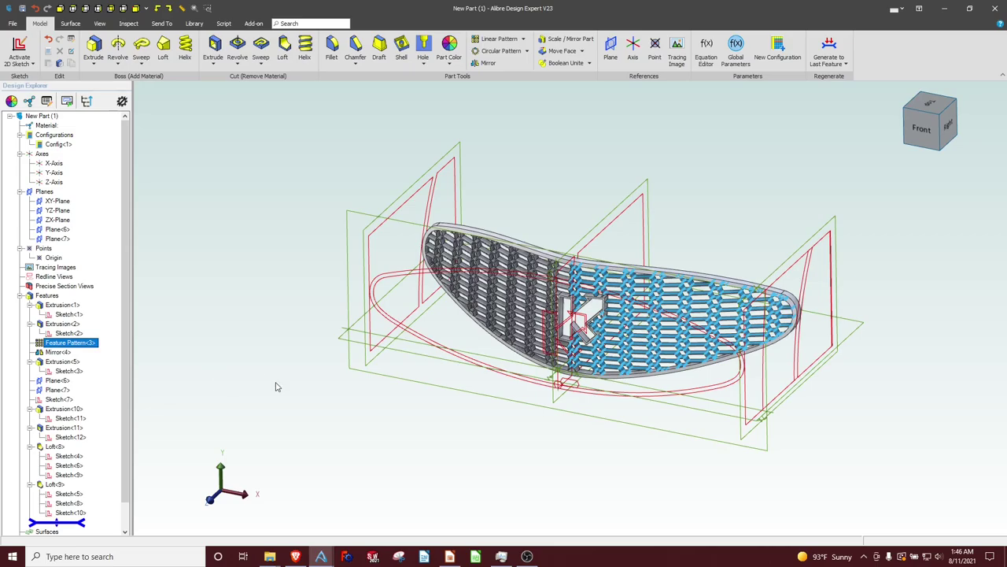
Examine the K logo's walls and cutout where they meet the hexagonal mesh, as well as the whole curved part.
scroll(599, 312, "up", 2)
scroll(600, 312, "down", 3)
scroll(600, 312, "up", 8)
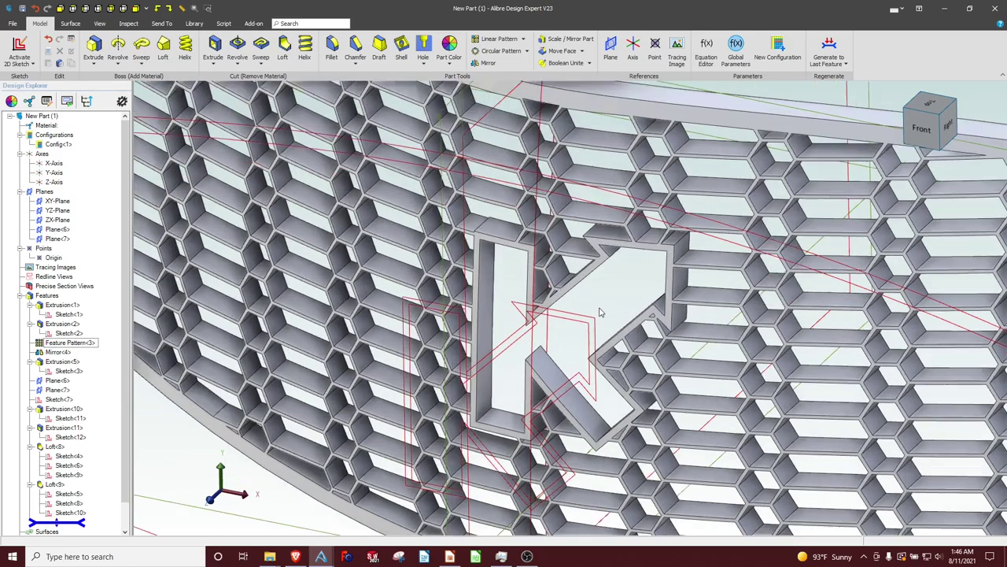
scroll(599, 313, "up", 2)
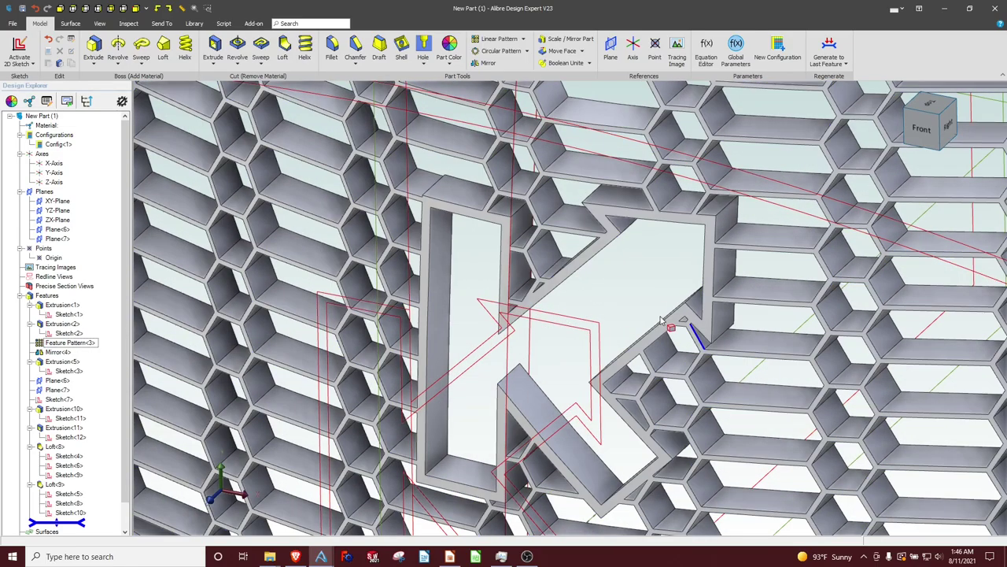
scroll(465, 282, "up", 2)
scroll(470, 292, "down", 3)
scroll(471, 284, "down", 6)
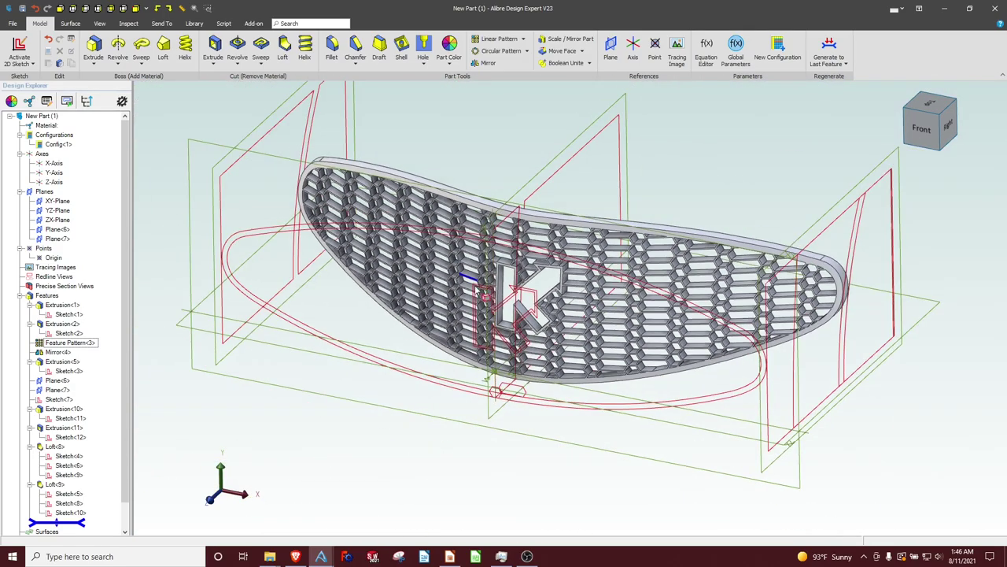
right_click_drag(494, 370, 476, 431)
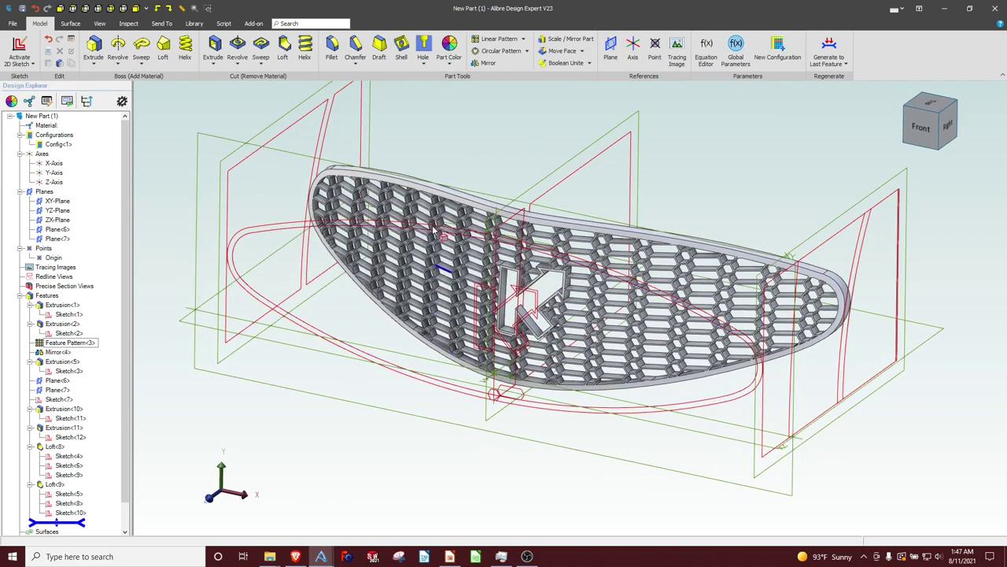